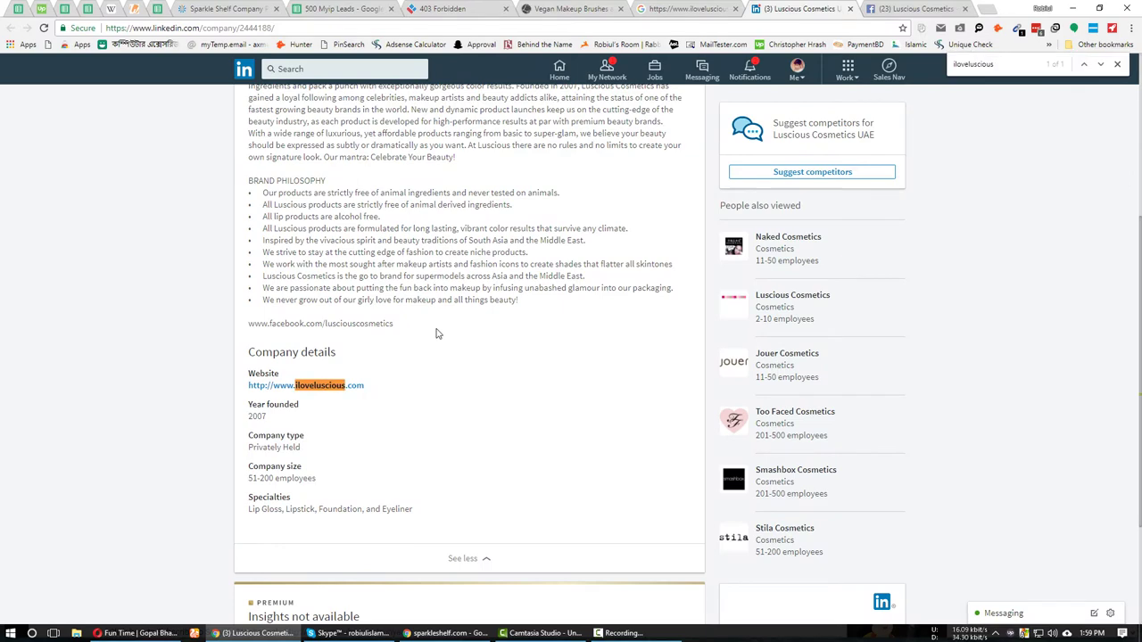
Open Luscious Cosmetics UAE in Sales Navigator, then select the iloveluscious.com address on its website.
scroll(446, 329, "up", 5)
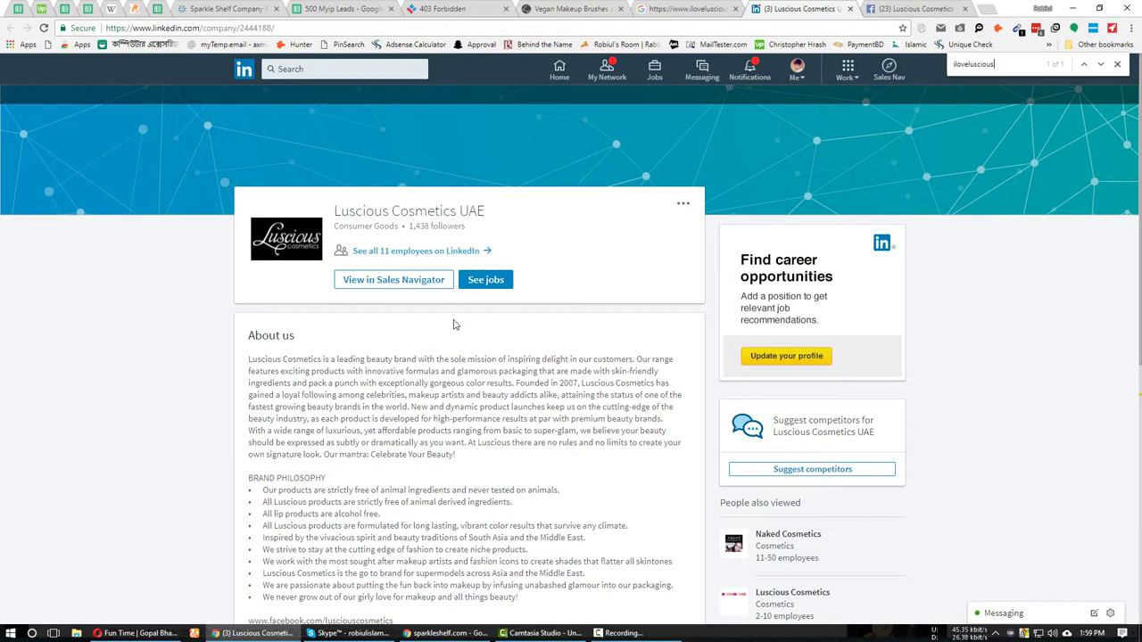
left_click(374, 281)
left_click(946, 8)
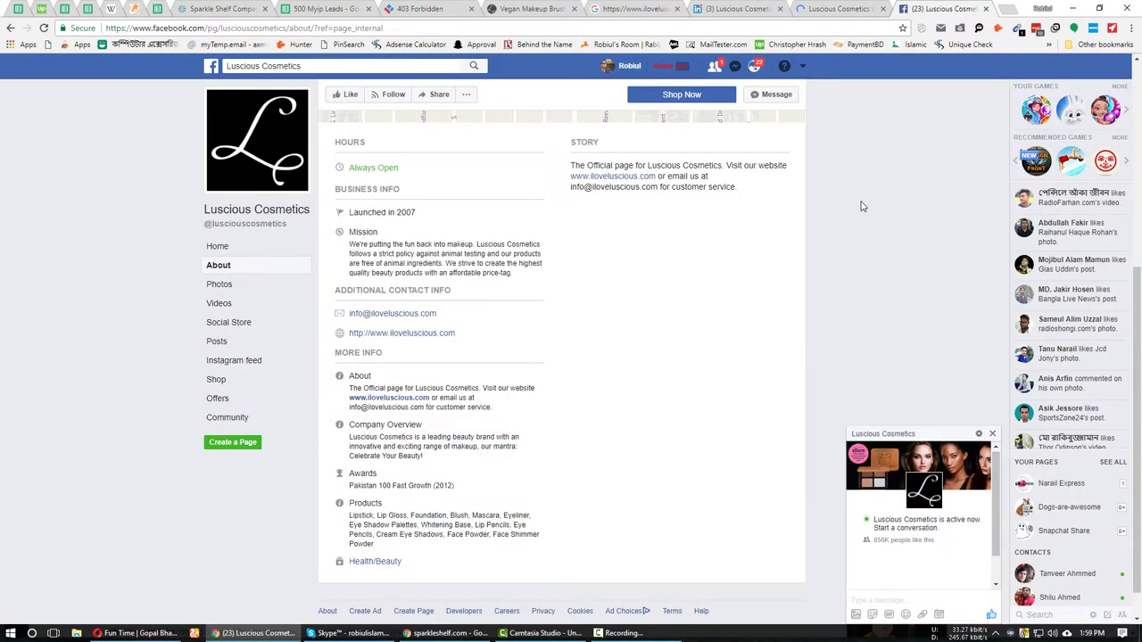
key("ctrl+shift+Tab")
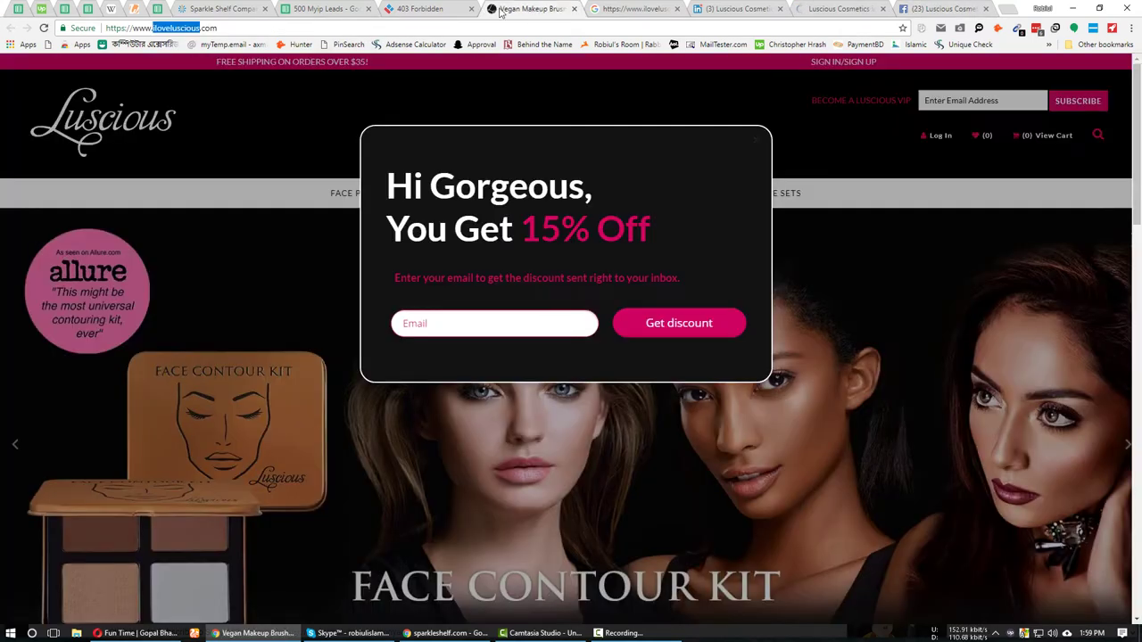
left_click(519, 227)
triple_click(174, 27)
key("ctrl+c")
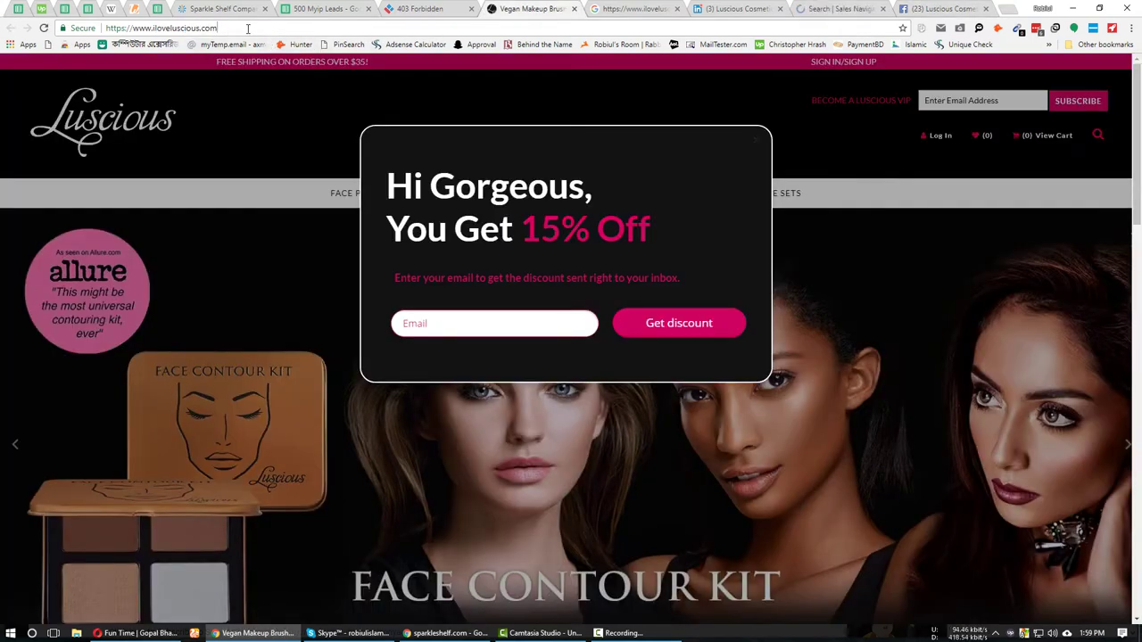
left_click(421, 632)
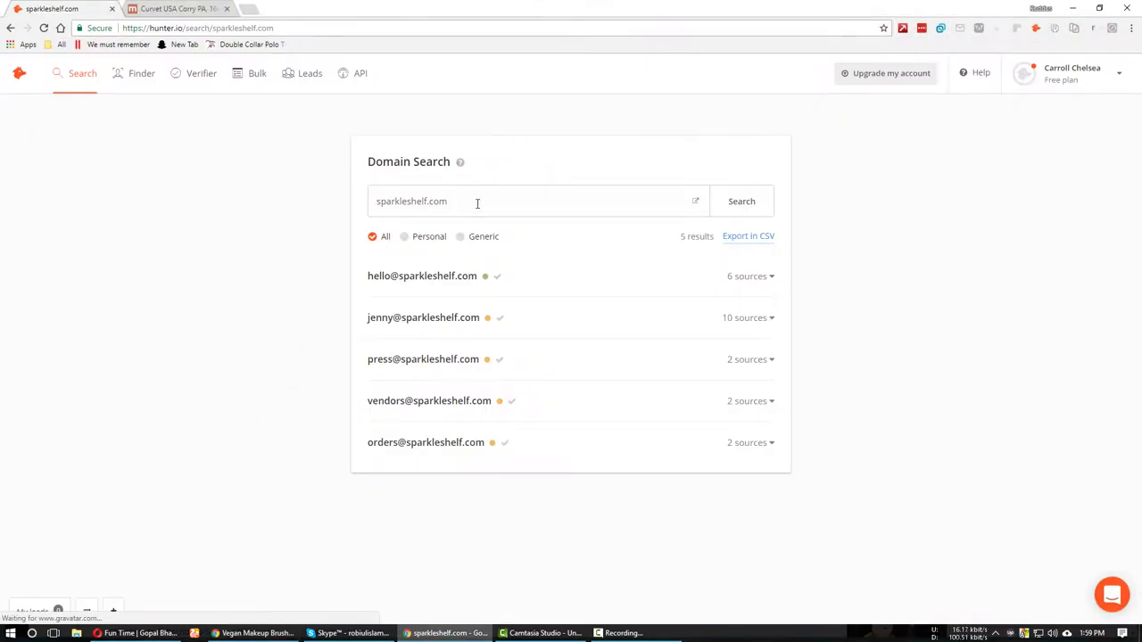
triple_click(477, 204)
key("ctrl+v")
key("Return")
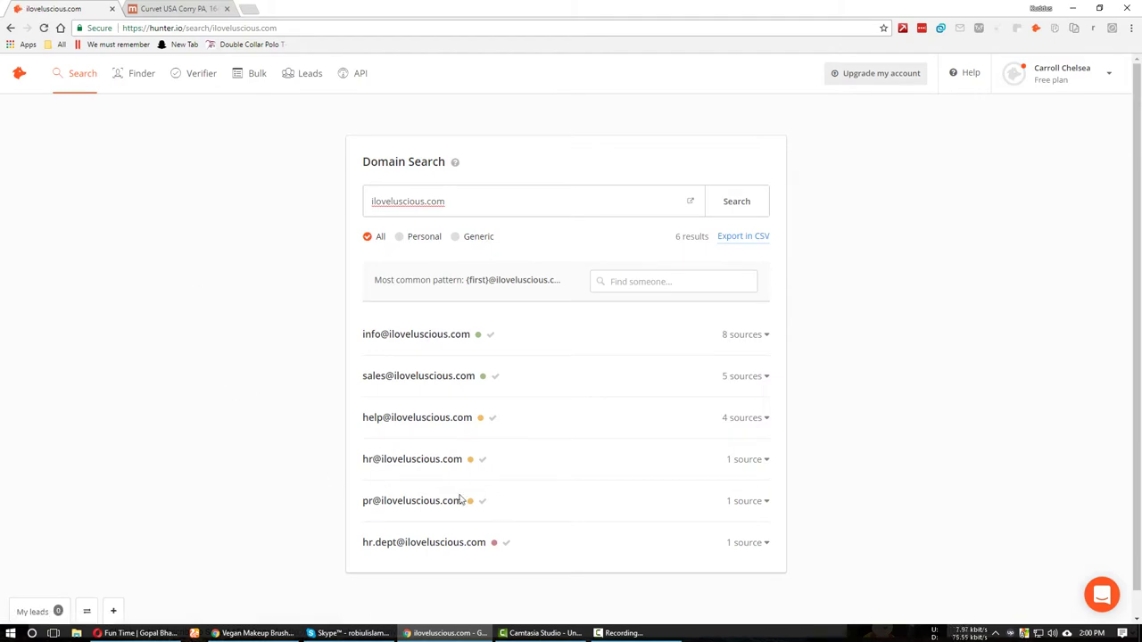
left_click(397, 330)
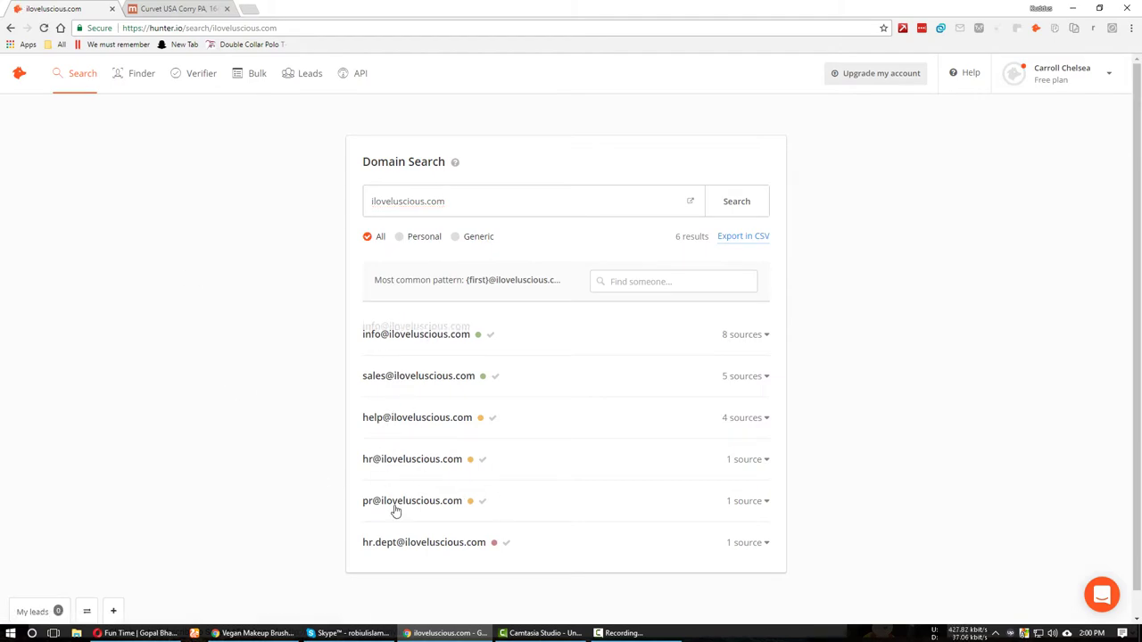
left_click(254, 632)
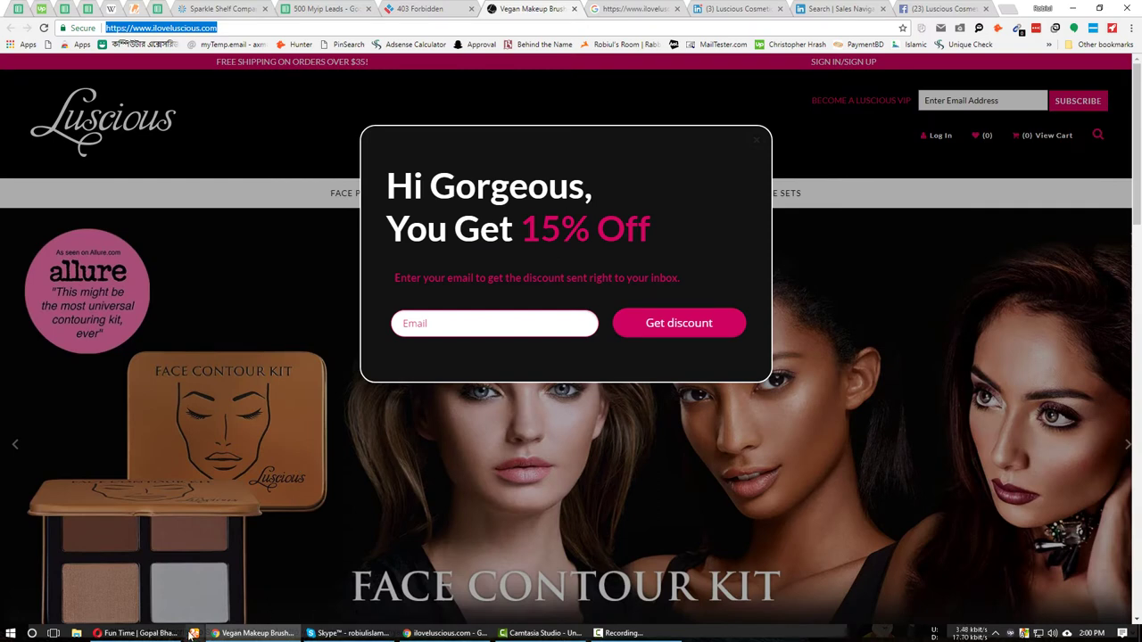
left_click(396, 586)
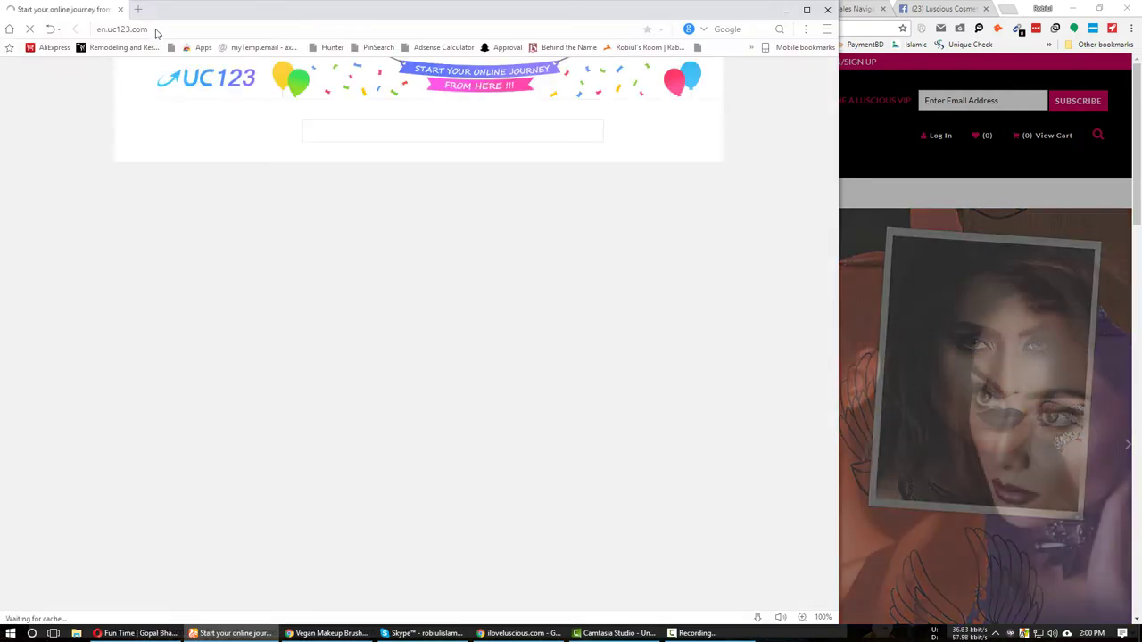
Load gmail.com in the UC Browser window.
left_click(155, 29)
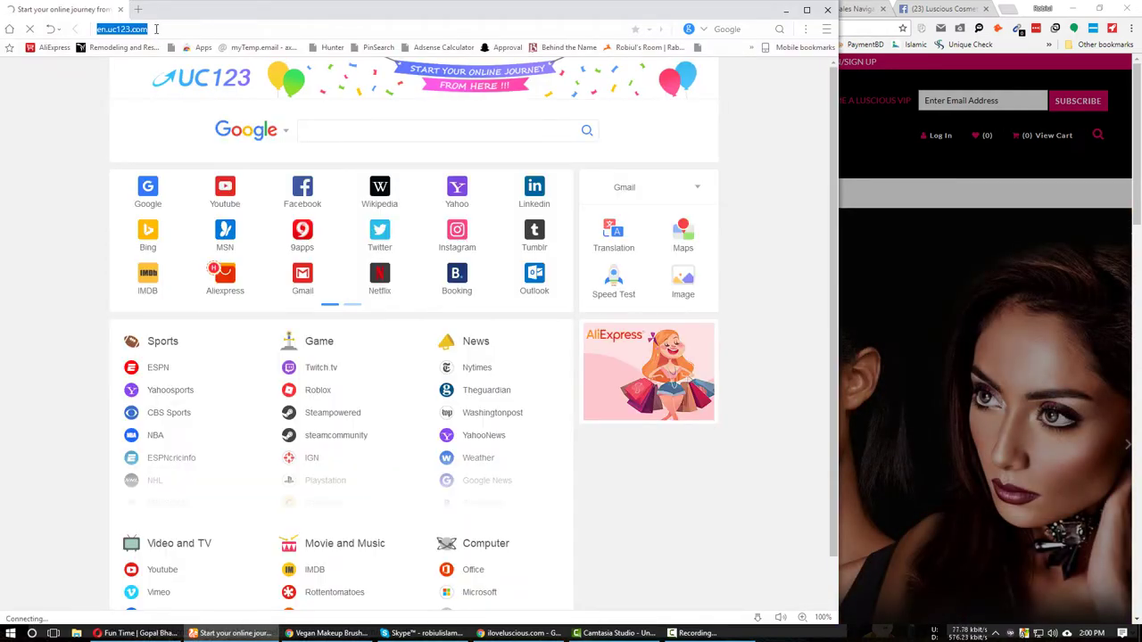
type("gmail.com")
key("Return")
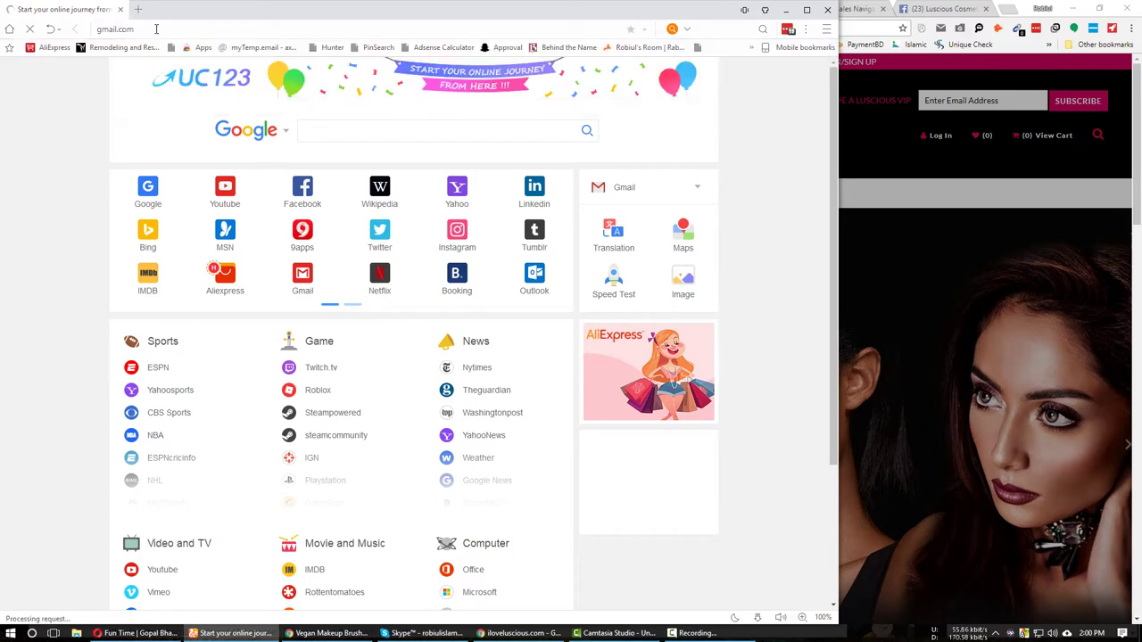
key("ctrl+t")
type("ver")
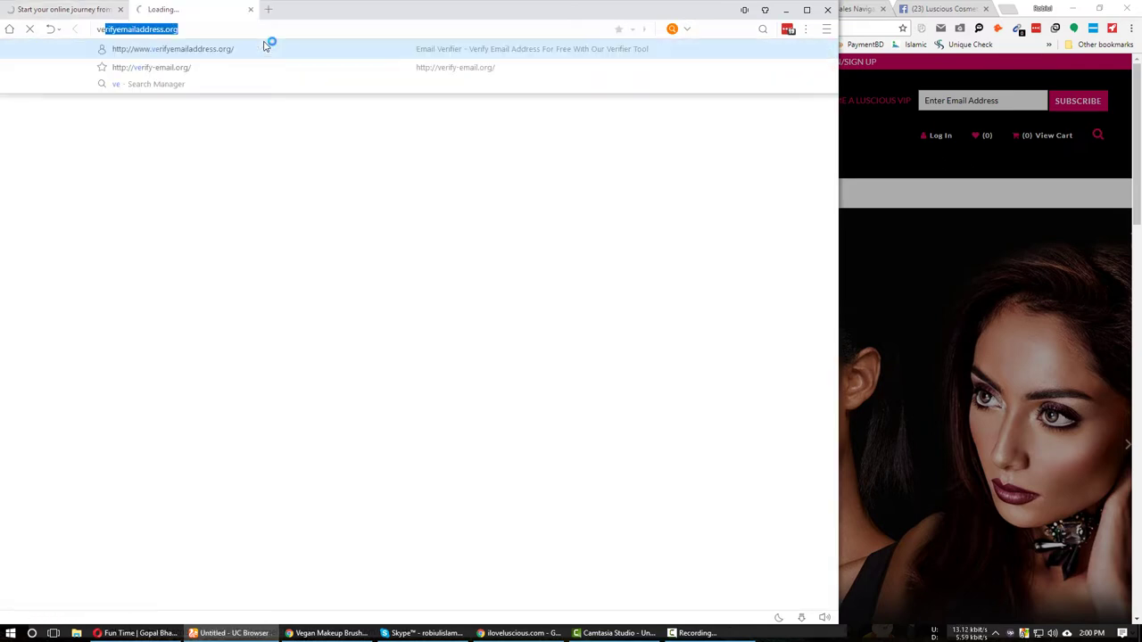
key("BackSpace")
key("BackSpace")
key("BackSpace")
key("BackSpace")
type("emai")
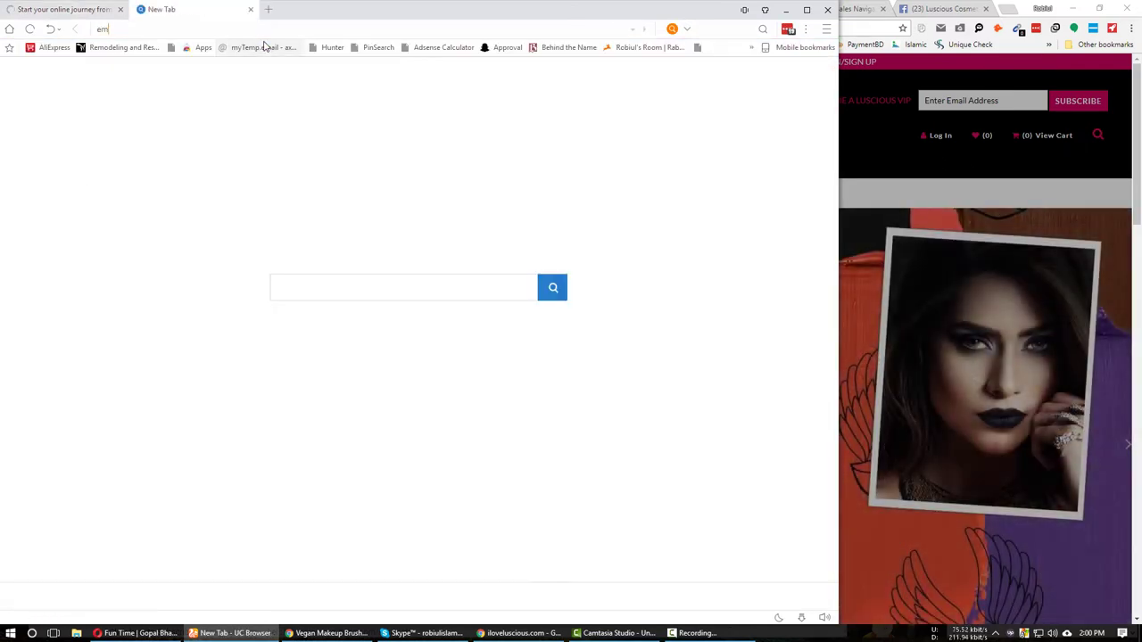
key("BackSpace")
key("BackSpace")
key("BackSpace")
key("BackSpace")
type("mailtester.co")
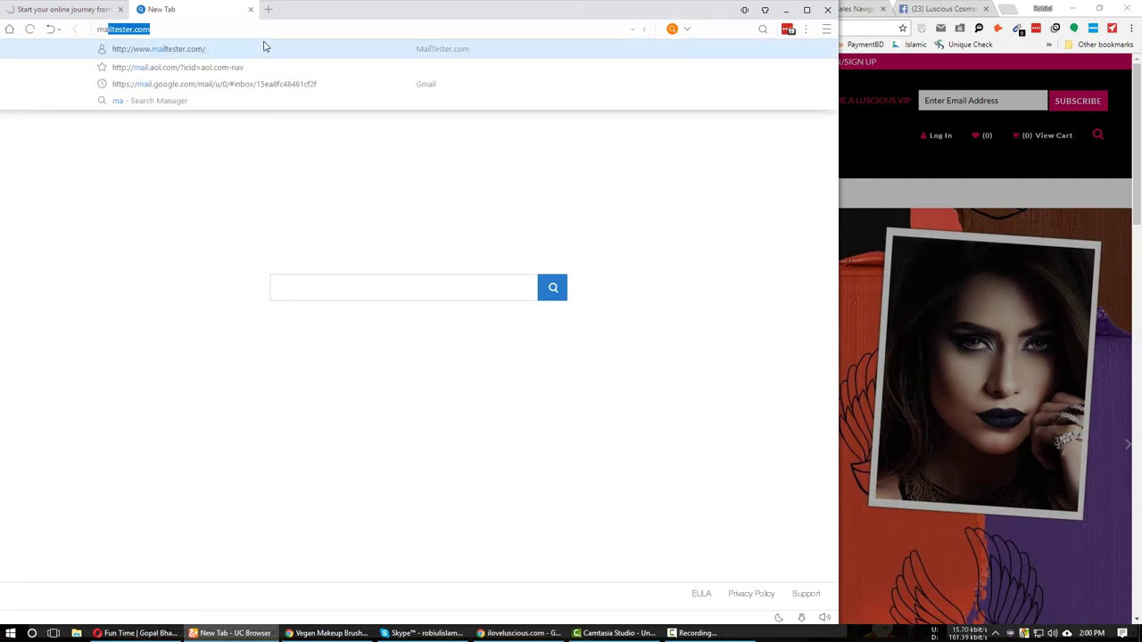
key("Return")
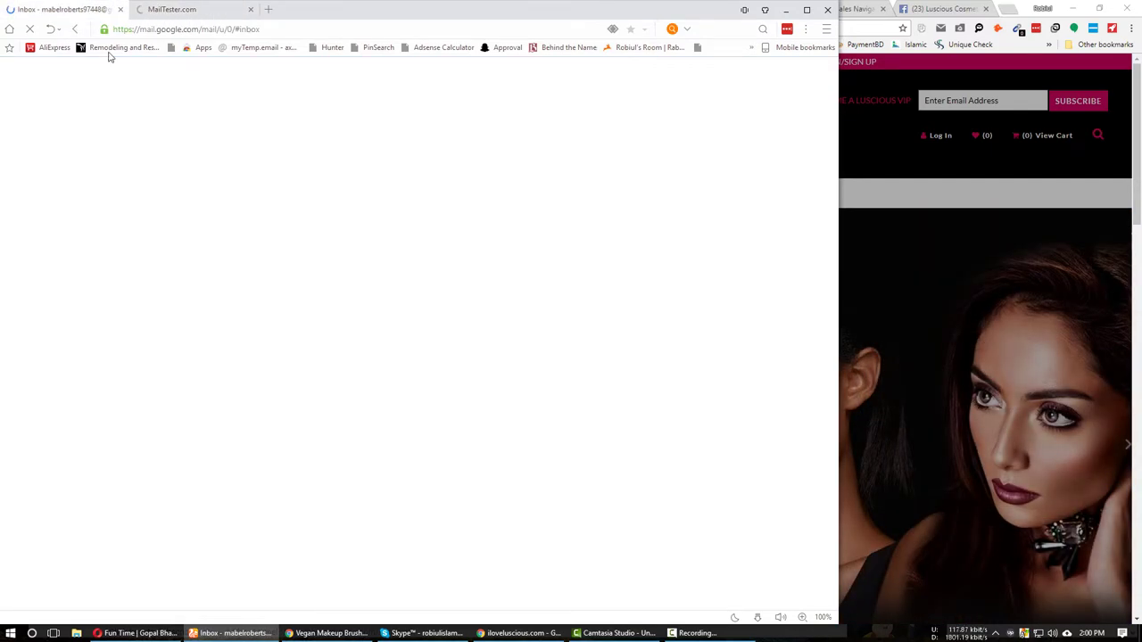
key("ctrl+v")
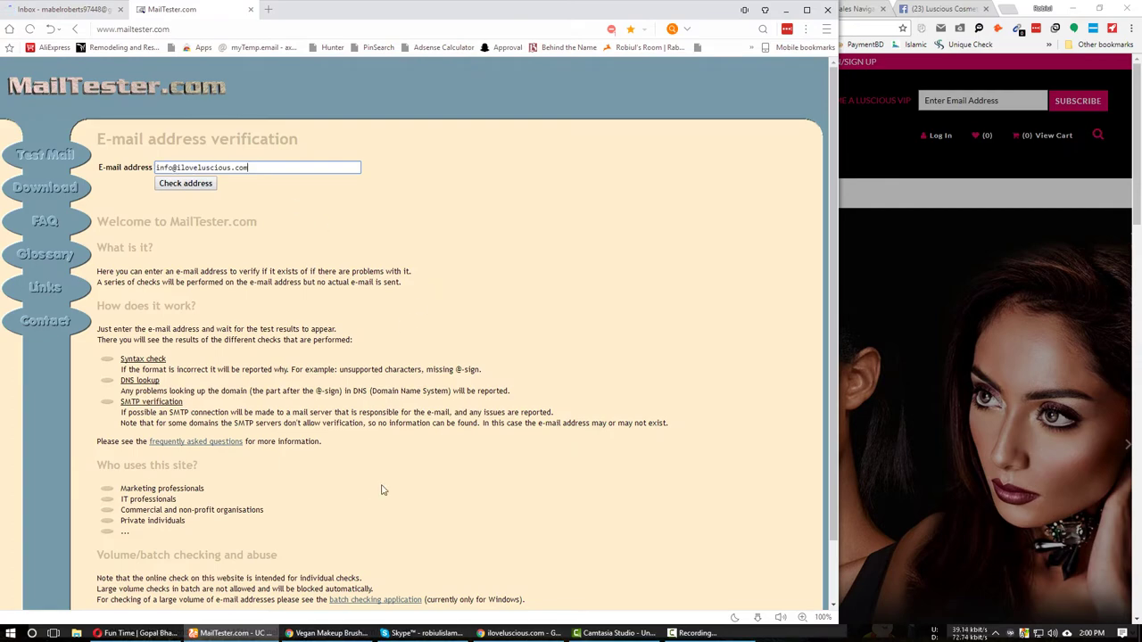
left_click(331, 632)
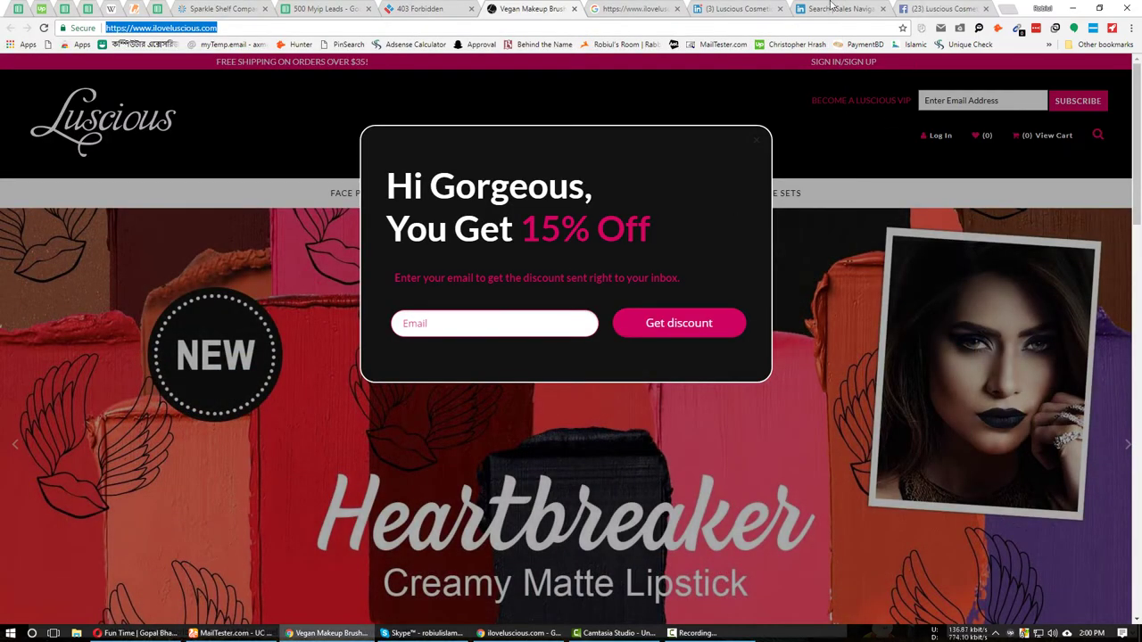
Open the founder-CEO and VP of Product Development profiles in background tabs, then return to 500 Myip Leads.
left_click(839, 8)
middle_click(545, 265)
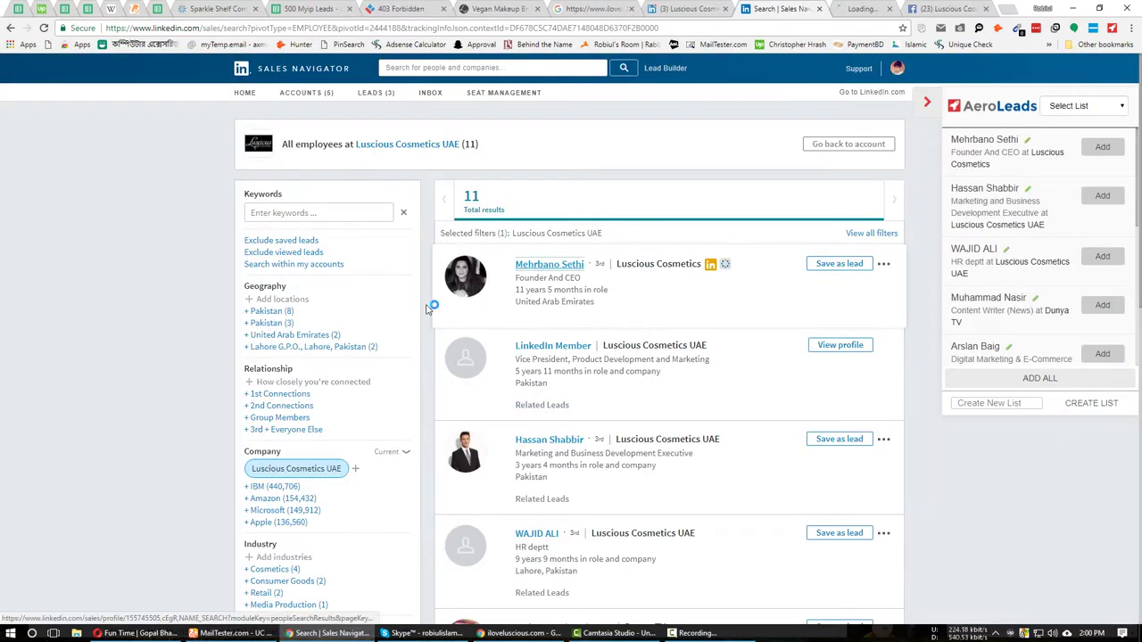
middle_click(535, 347)
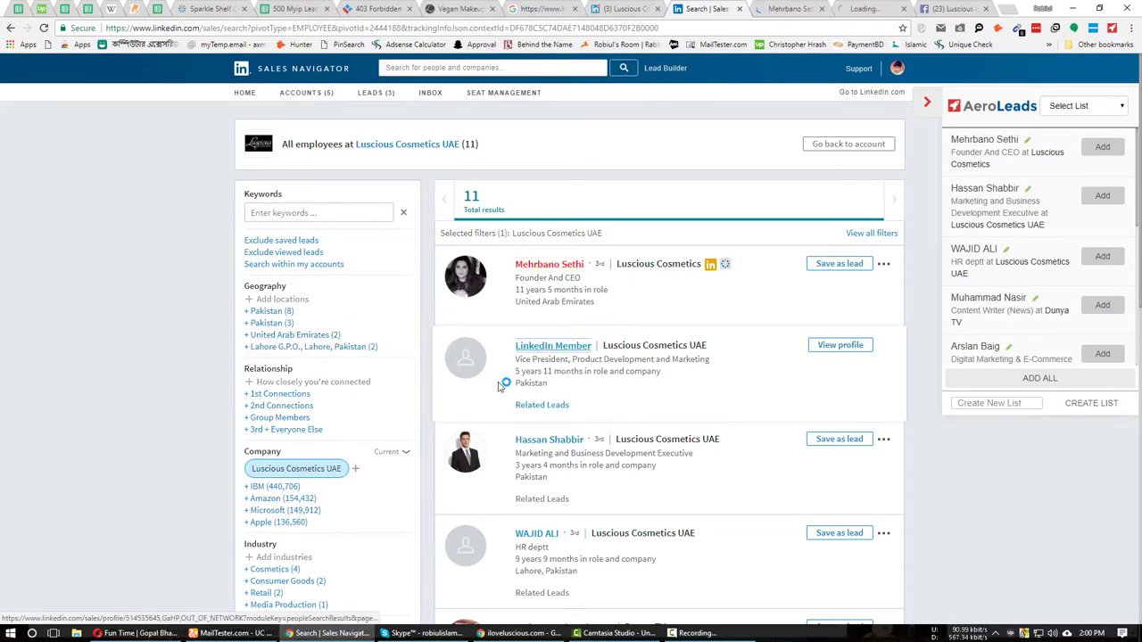
left_click(303, 8)
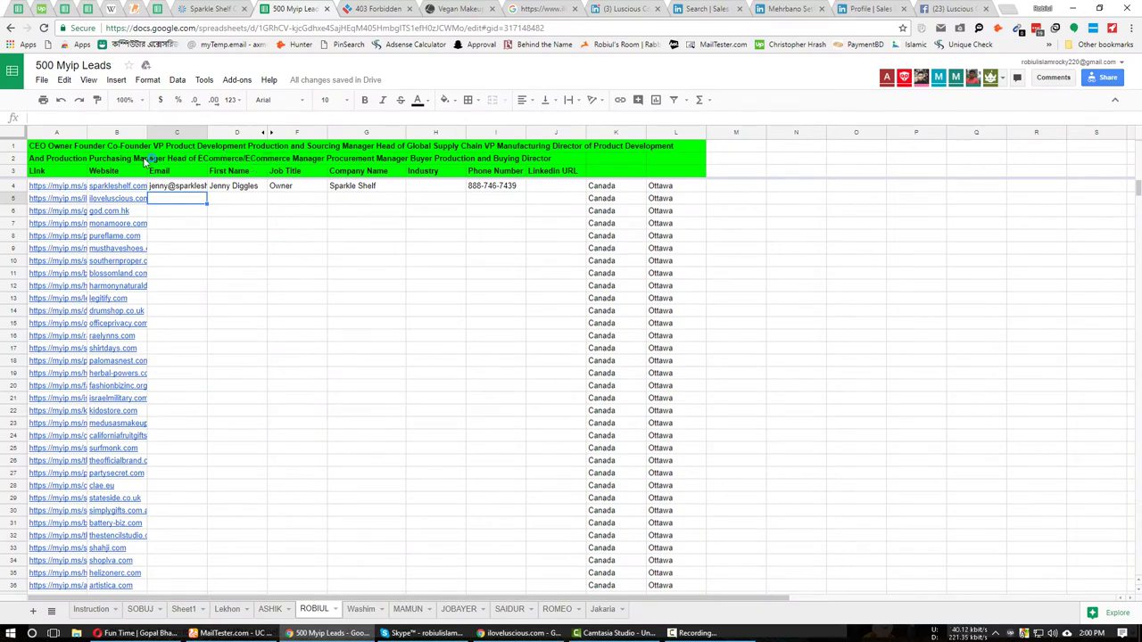
Insert ' / ' separators between the job titles in header cell A1 and widen column L.
left_click(52, 147)
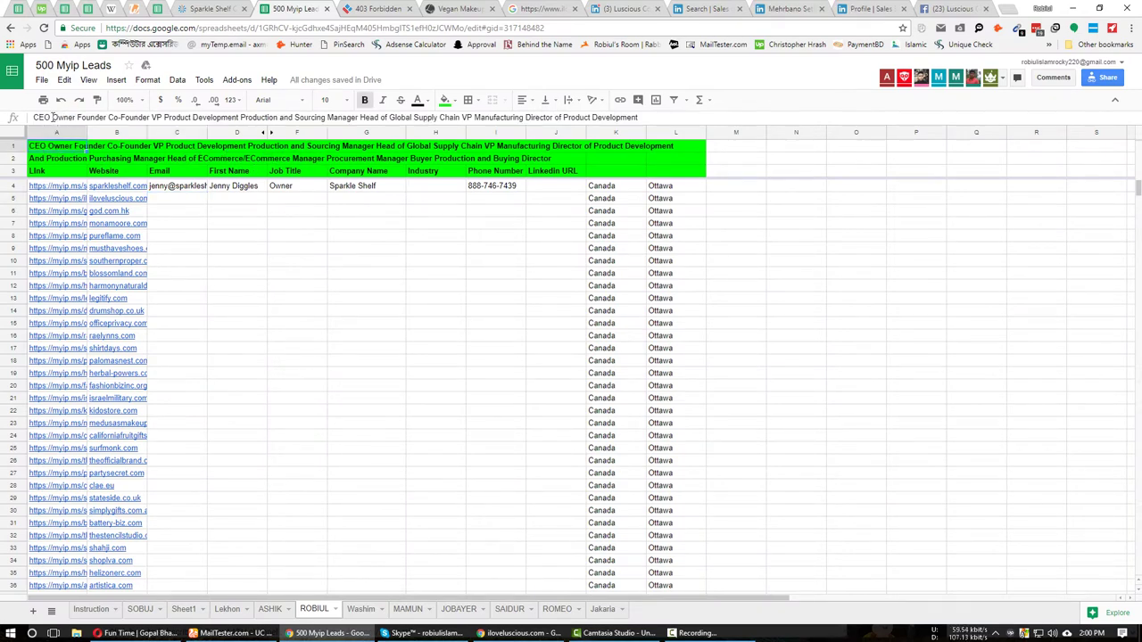
left_click(51, 117)
type("/ ")
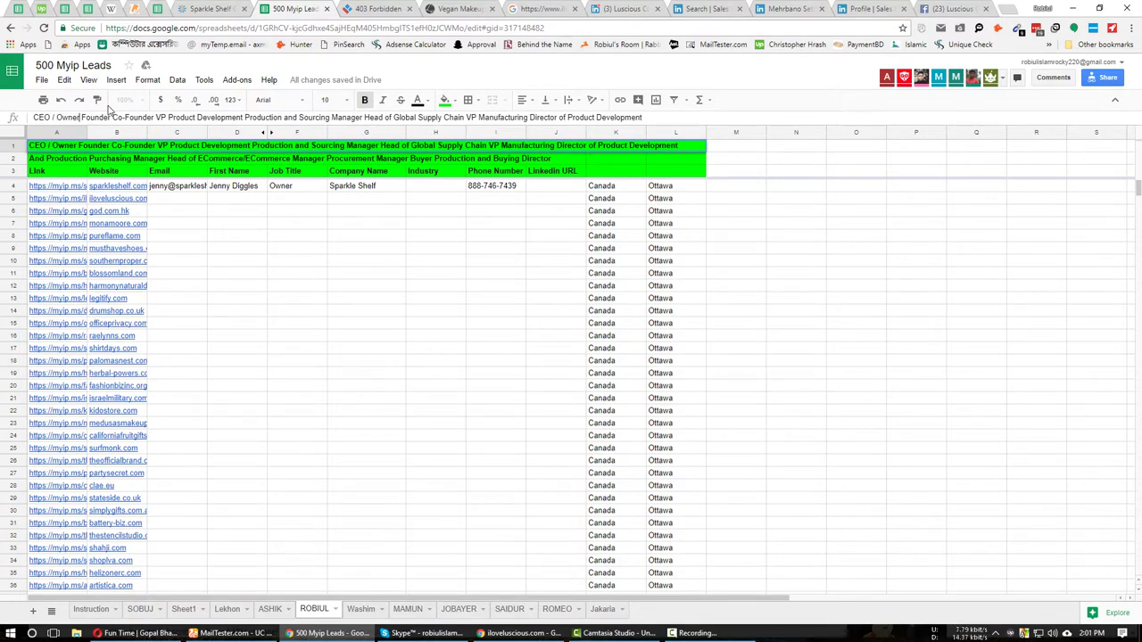
type(" / ")
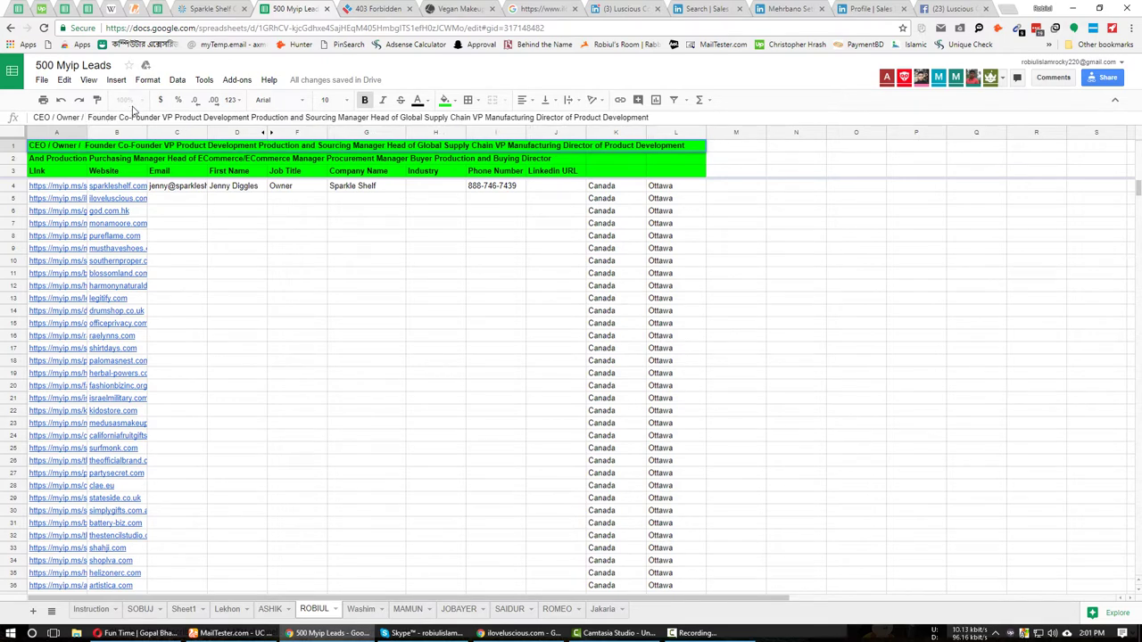
type(" / ")
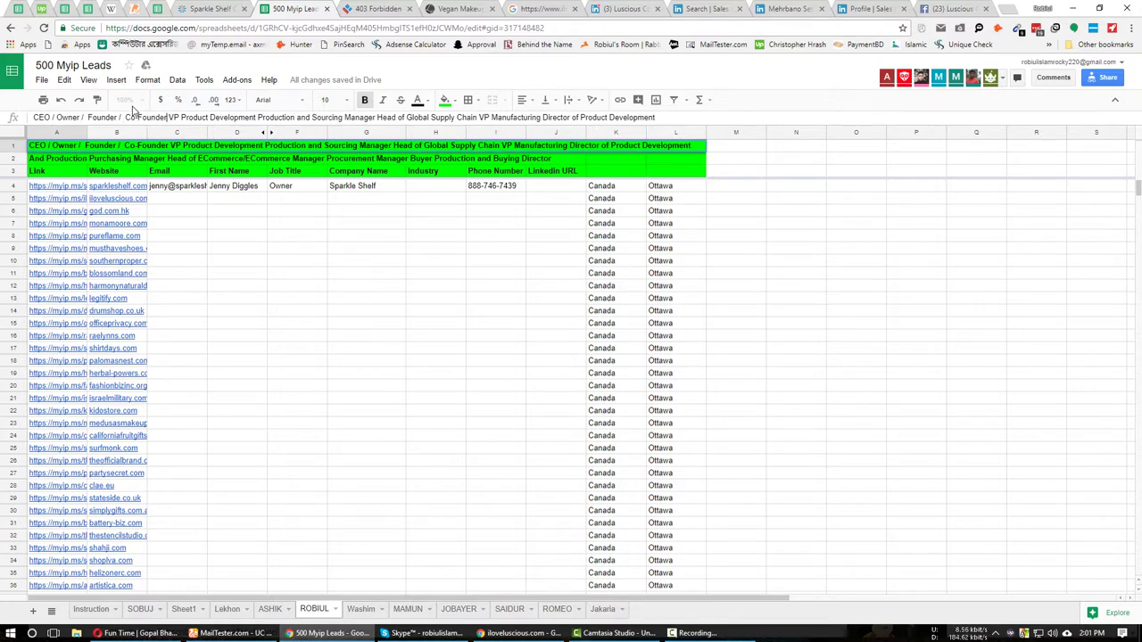
type(" /")
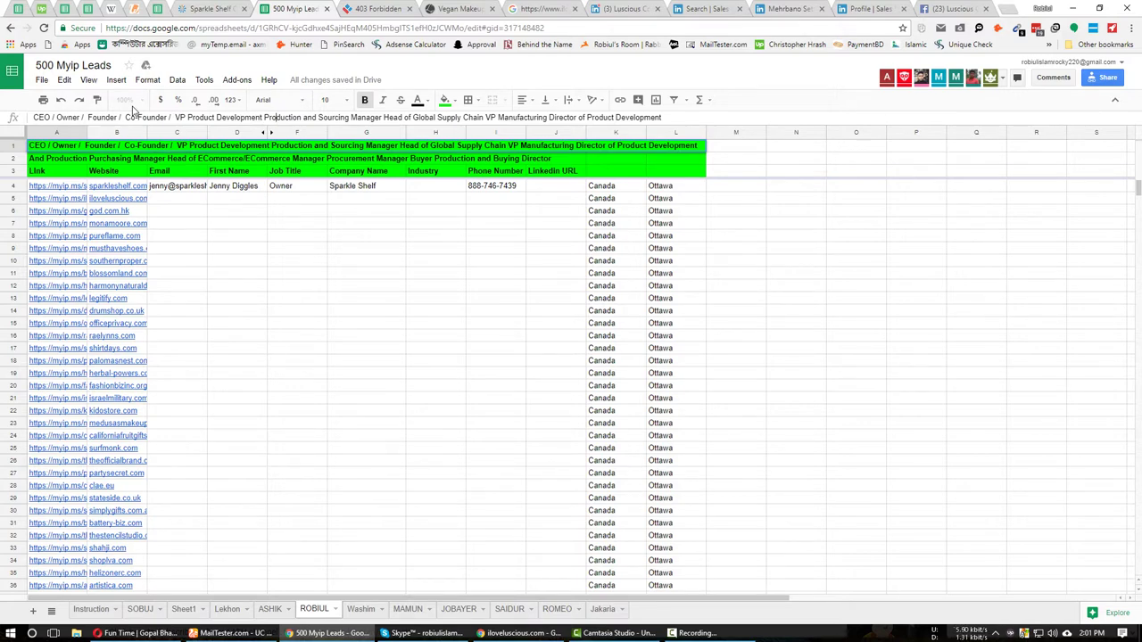
type("/")
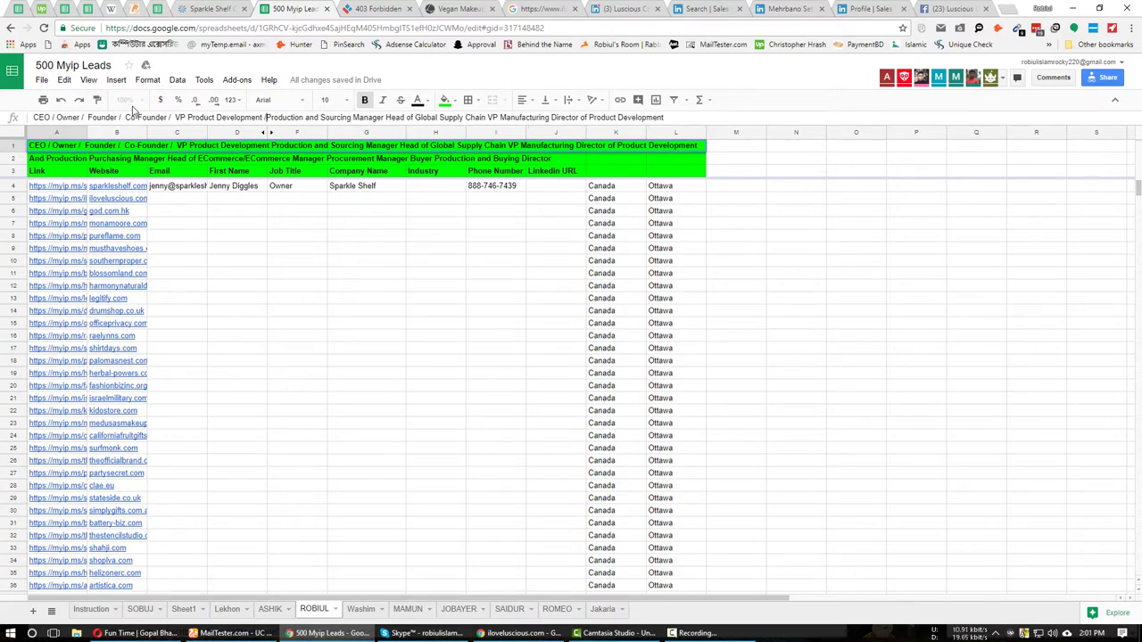
key("Right")
key("Right")
key("Right")
key("Right")
key("Right")
key("Right")
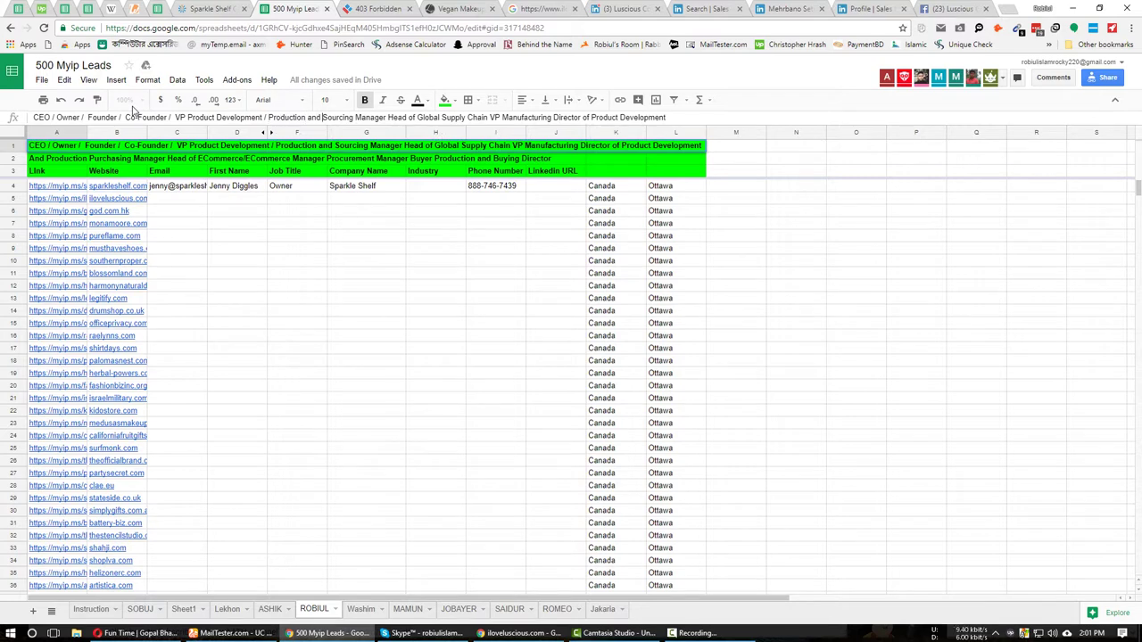
key("Right")
key("Right")
type("/")
key("Right")
key("Right")
key("Right")
key("Right")
key("Right")
key("Right")
key("Right")
key("Right")
key("Right")
key("Right")
key("Right")
key("Right")
key("Right")
key("Right")
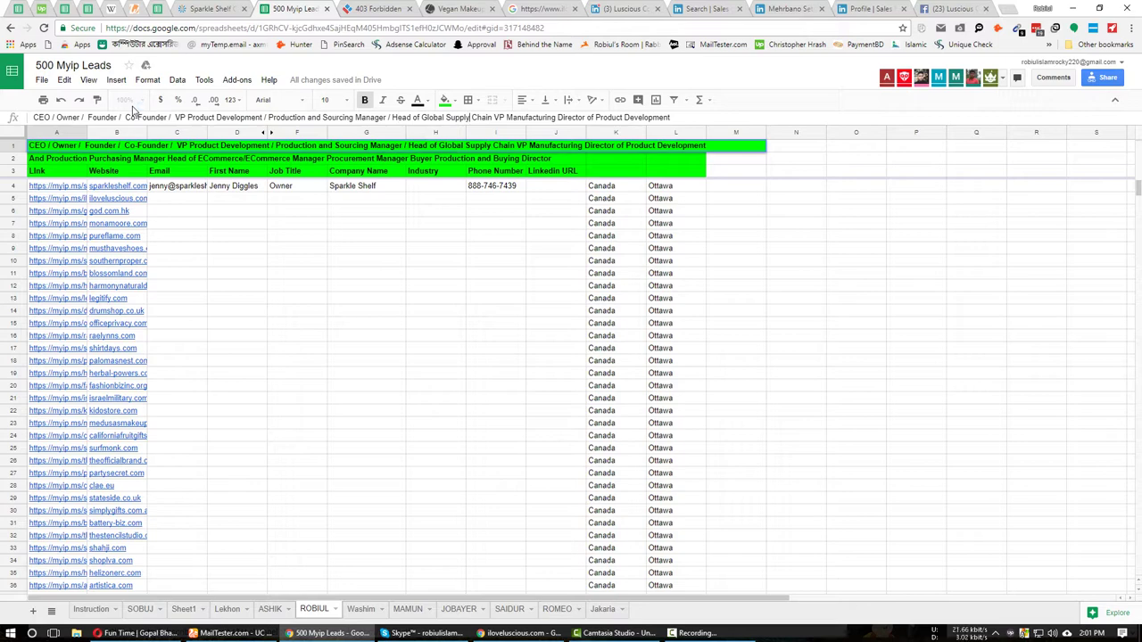
key("Right")
key("Right")
key("Right")
type("/ ")
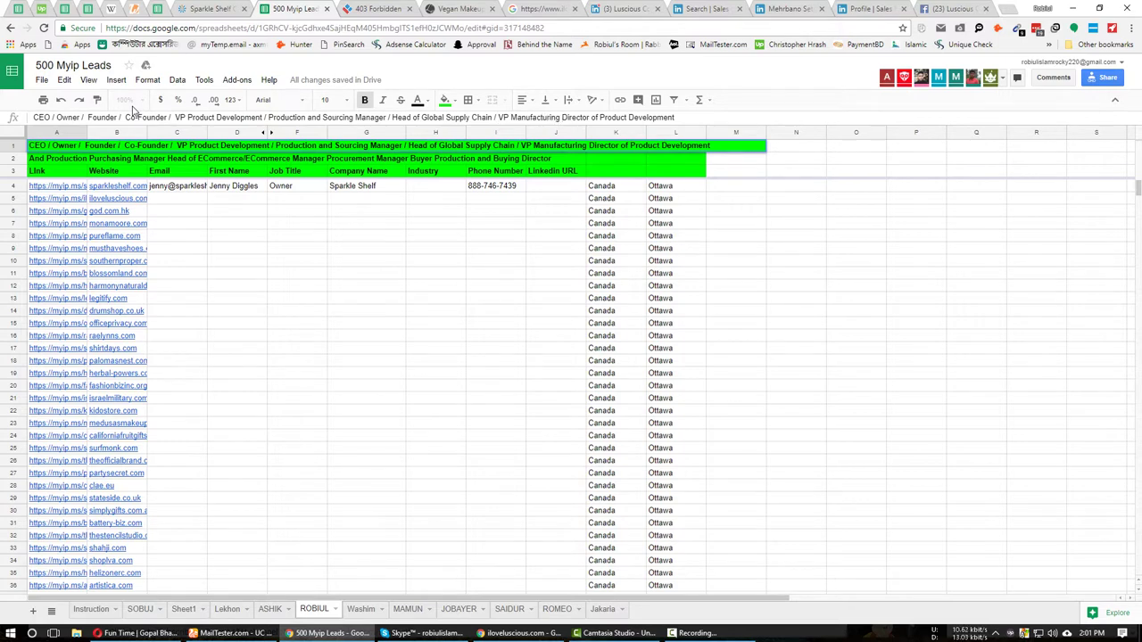
type("/")
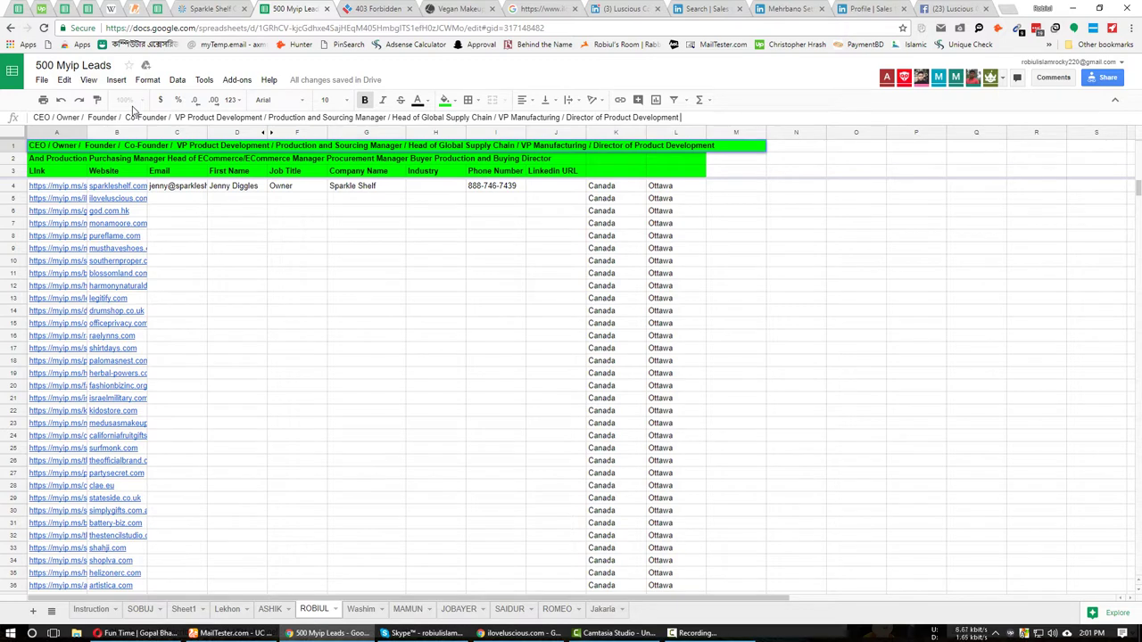
key("Return")
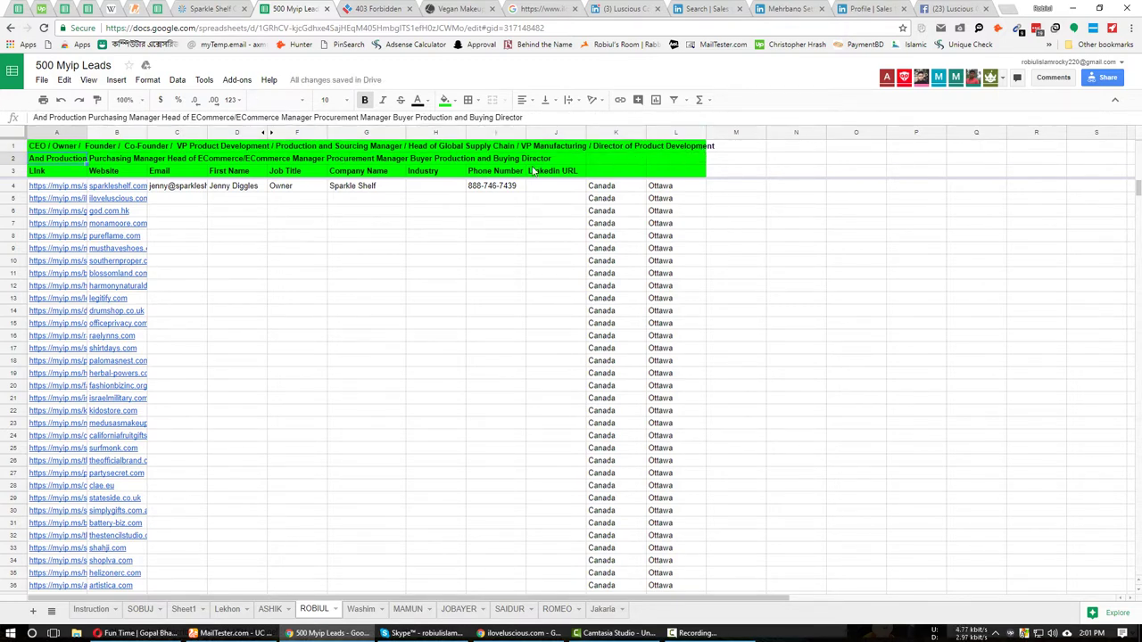
left_click_drag(704, 132, 721, 132)
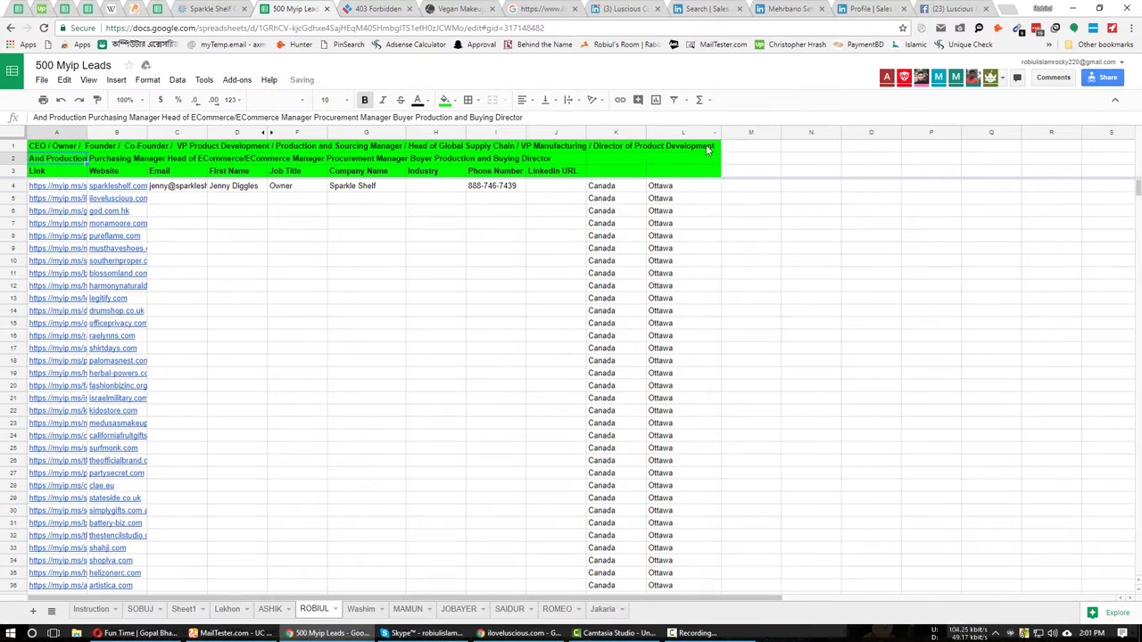
left_click(438, 247)
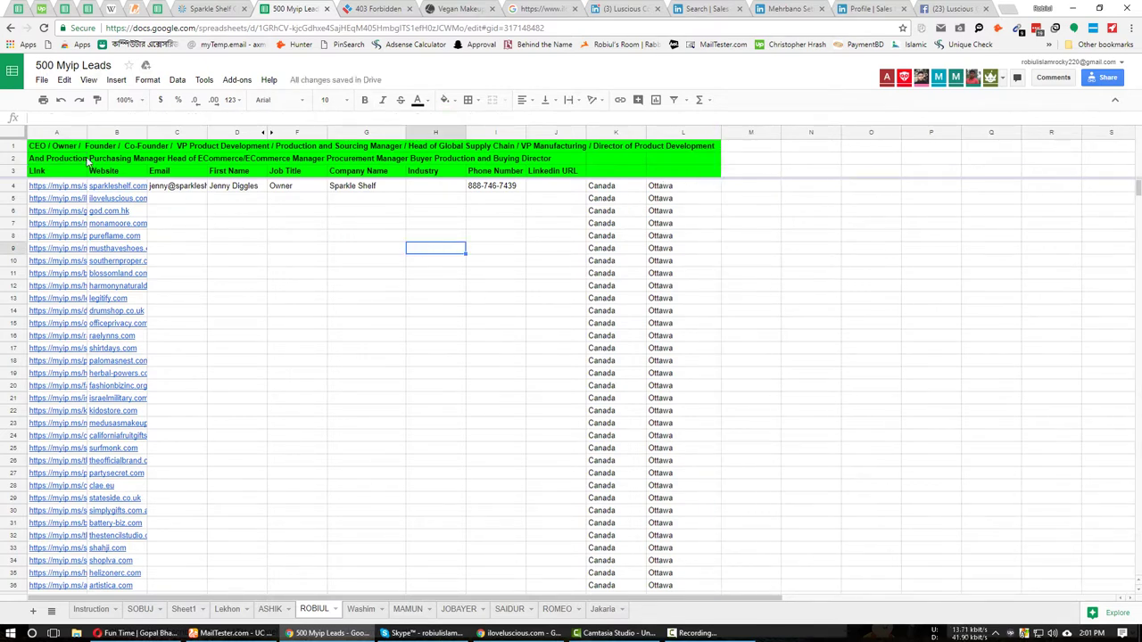
Delete the leading 'And' from the job titles in cell A2.
left_click(50, 169)
left_click(71, 162)
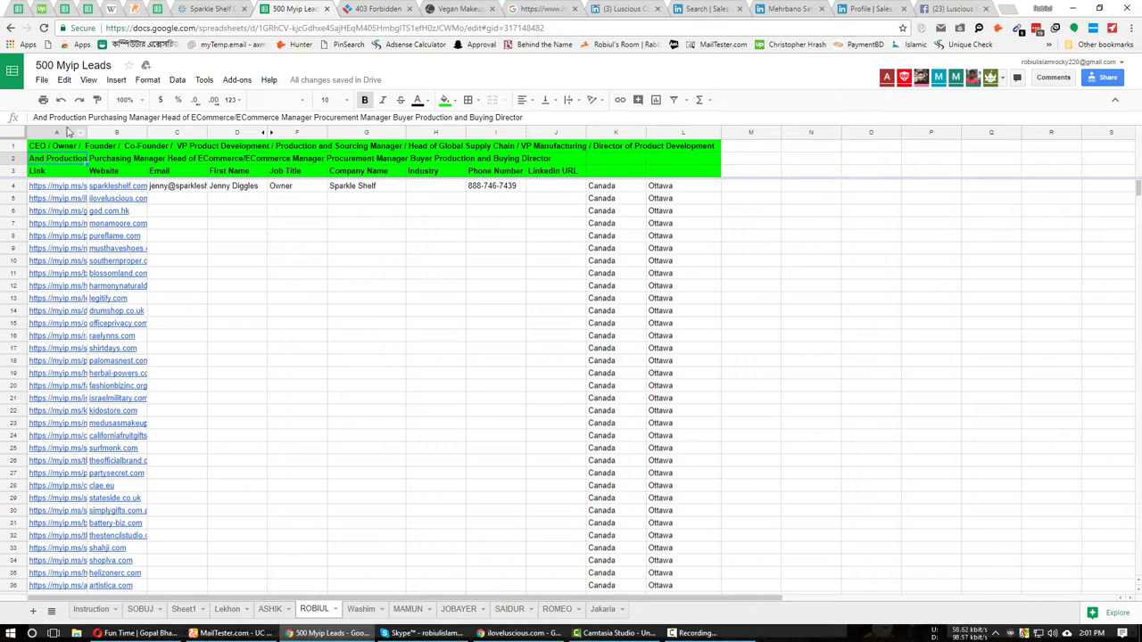
left_click(161, 117)
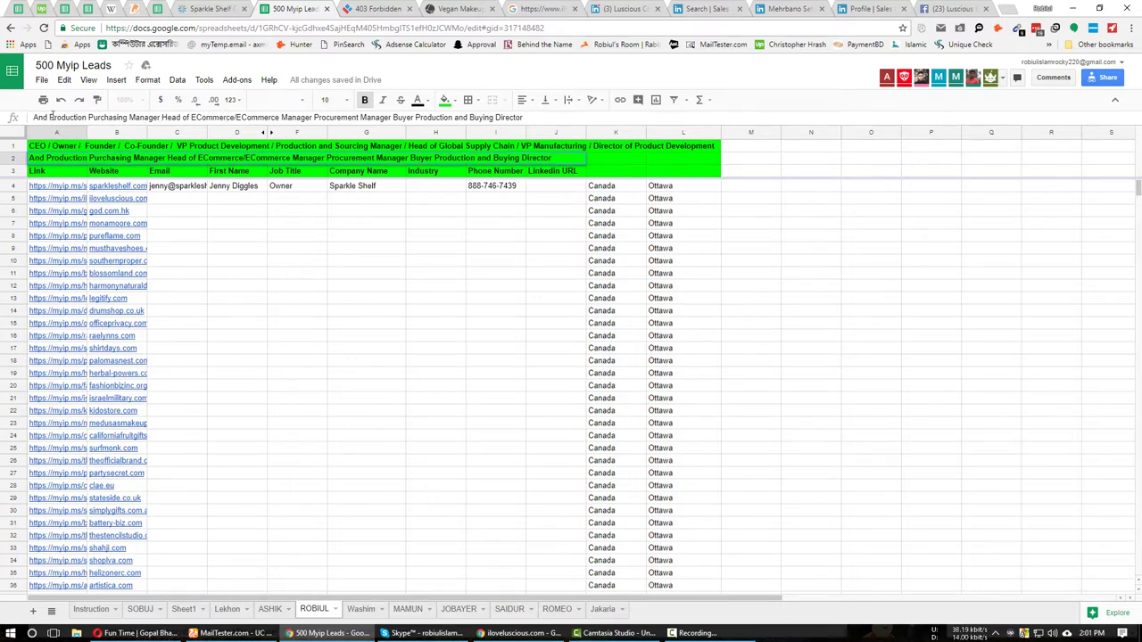
left_click_drag(51, 117, 33, 117)
key("BackSpace")
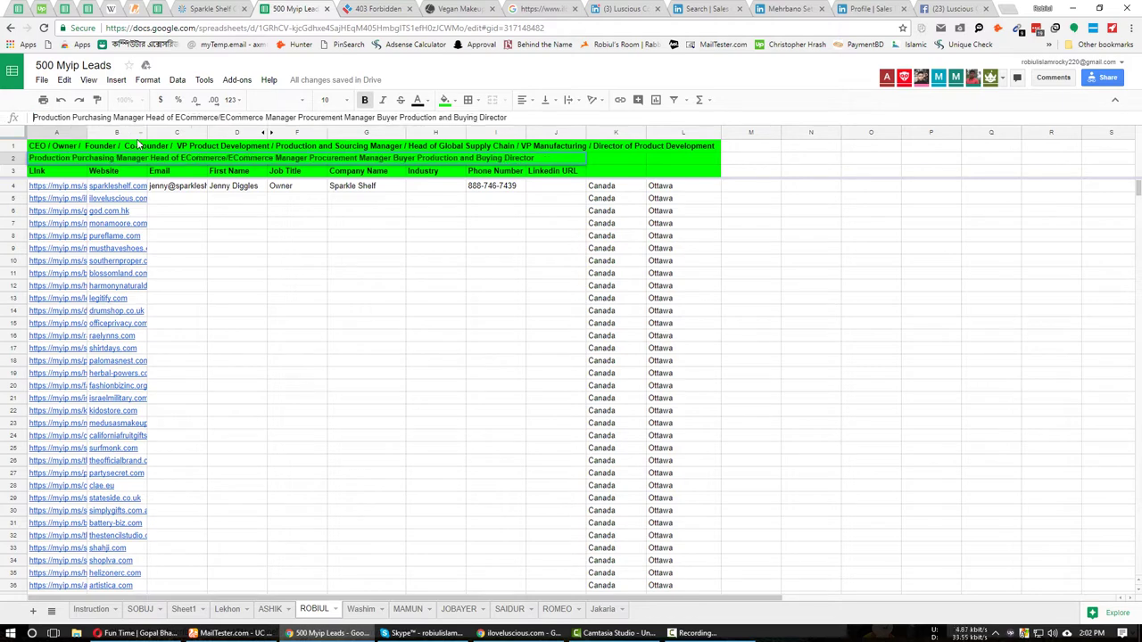
Insert ' / ' between the remaining A2 titles, fix the spacing, and commit the edit.
left_click(147, 117)
type("/ ")
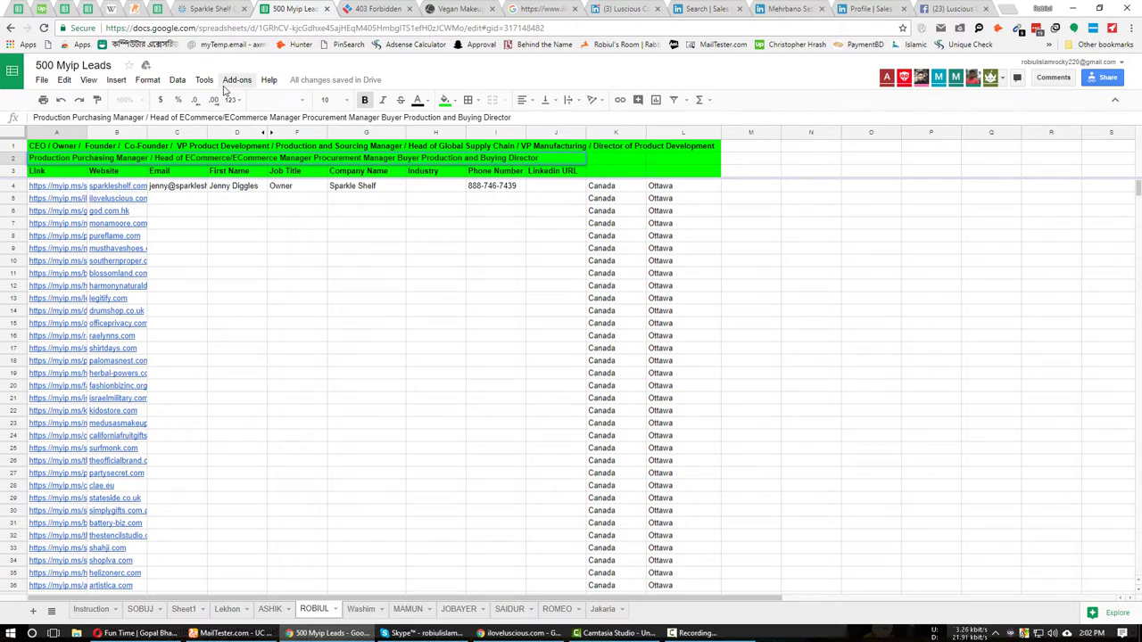
type(" / Manager")
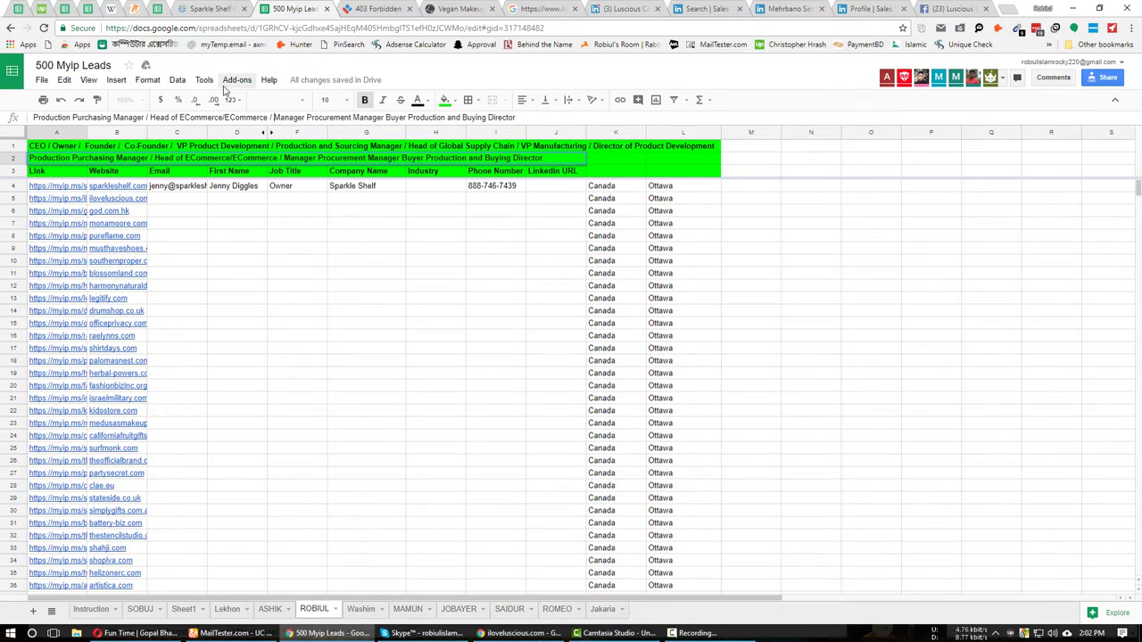
key("BackSpace")
key("BackSpace")
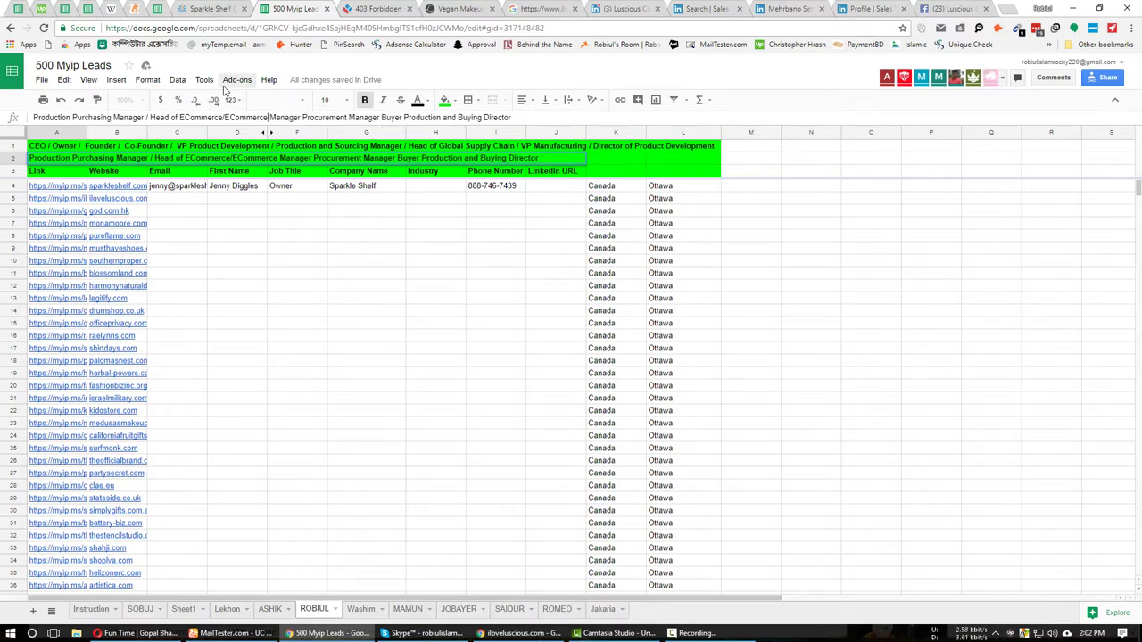
key("Left")
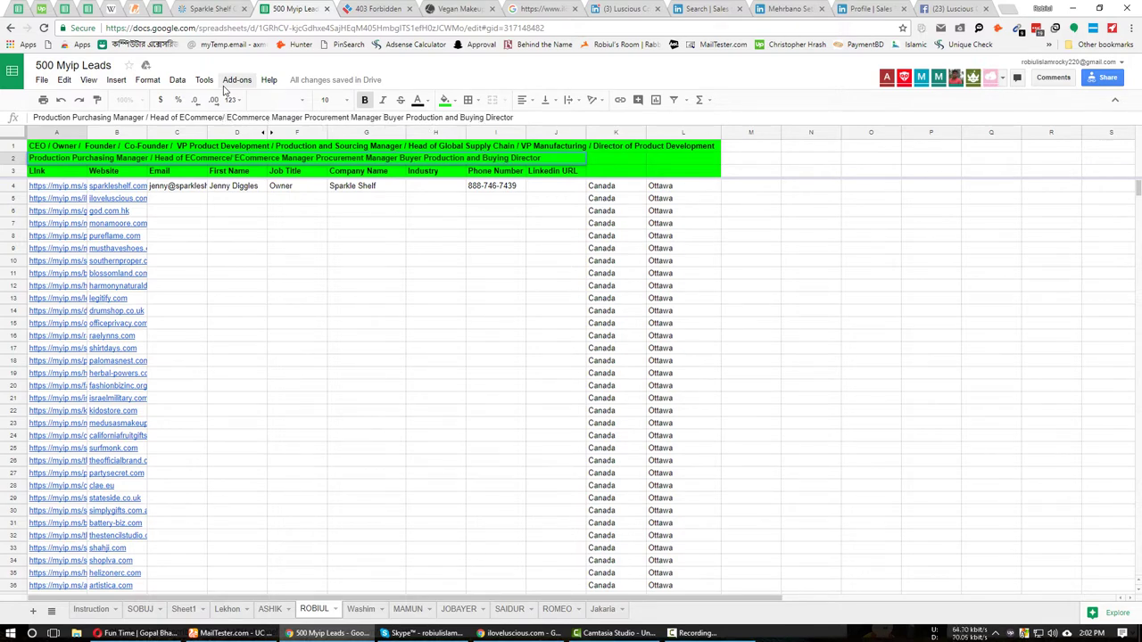
key("Left")
key("Left")
key("Right")
key("Right")
key("Right")
key("Right")
key("Right")
key("Right")
key("Right")
key("Right")
key("Right")
key("Right")
key("Right")
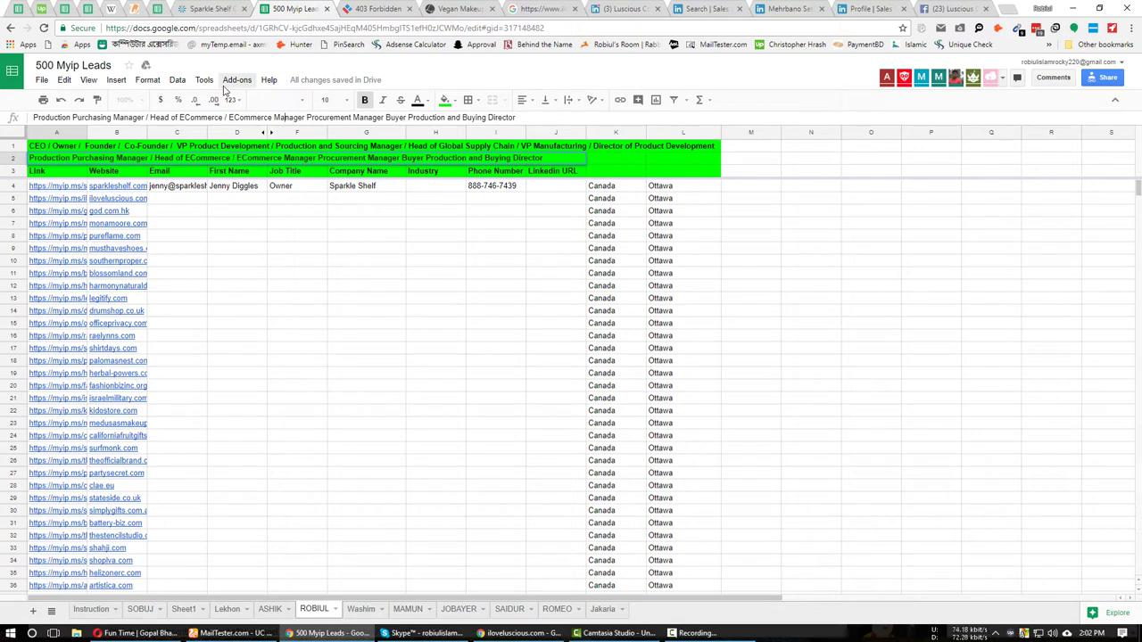
key("Right")
key("Right")
key("Right")
key("Right")
key("Right")
type("/ ")
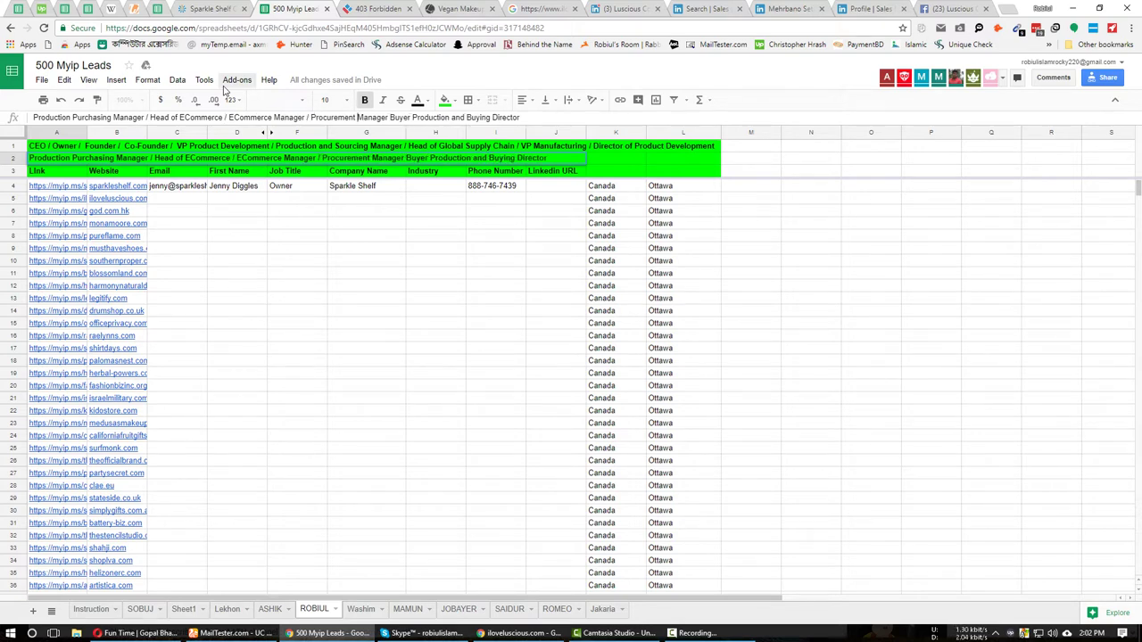
type("/")
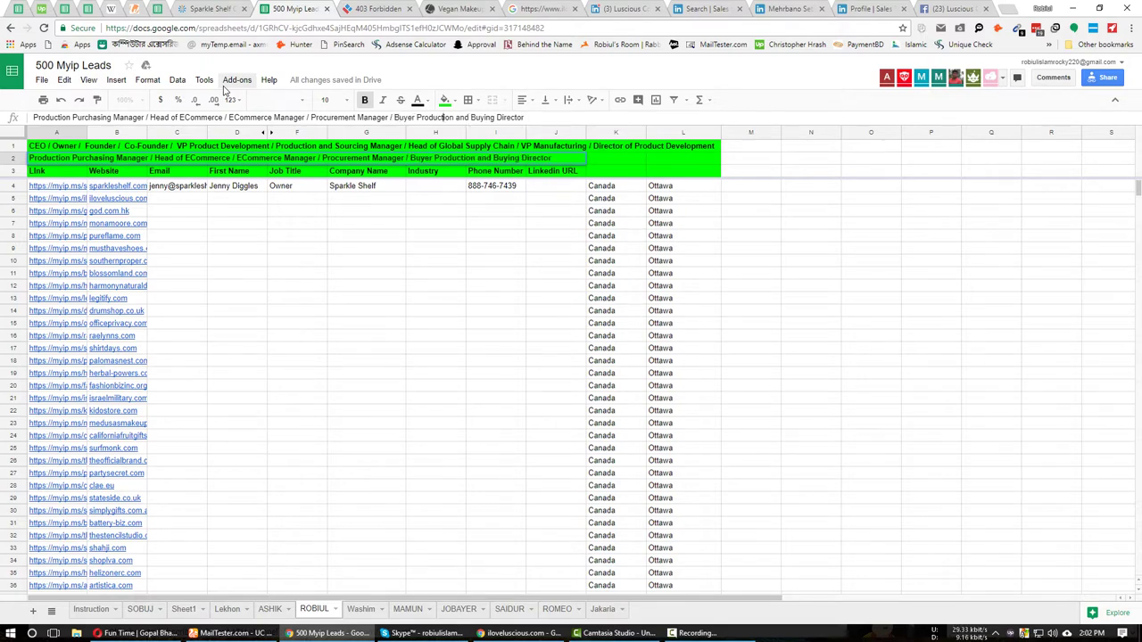
key("Right")
key("Return")
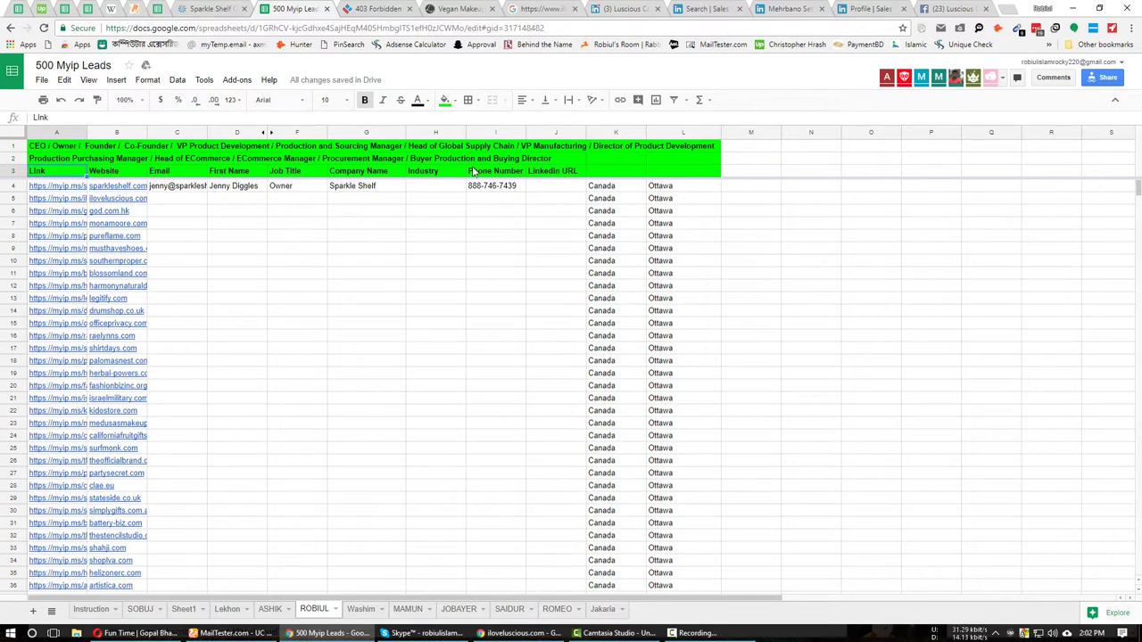
left_click(49, 161)
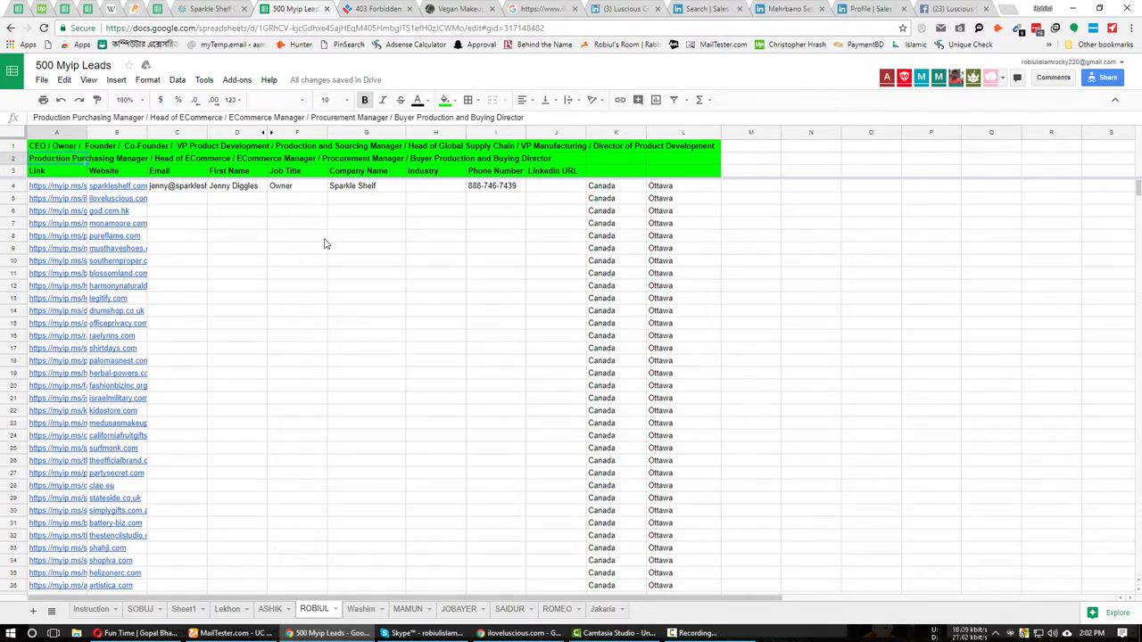
left_click(179, 199)
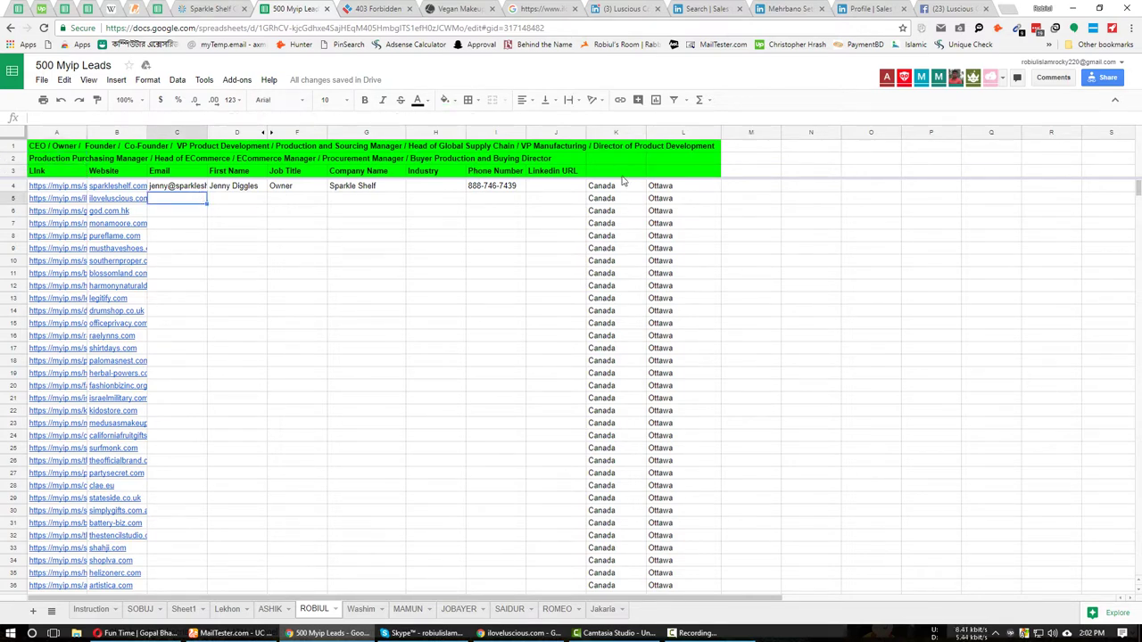
Scroll the Luscious Cosmetics UAE employee results and open the digital marketing director's profile in a new tab.
left_click(807, 9)
left_click(705, 9)
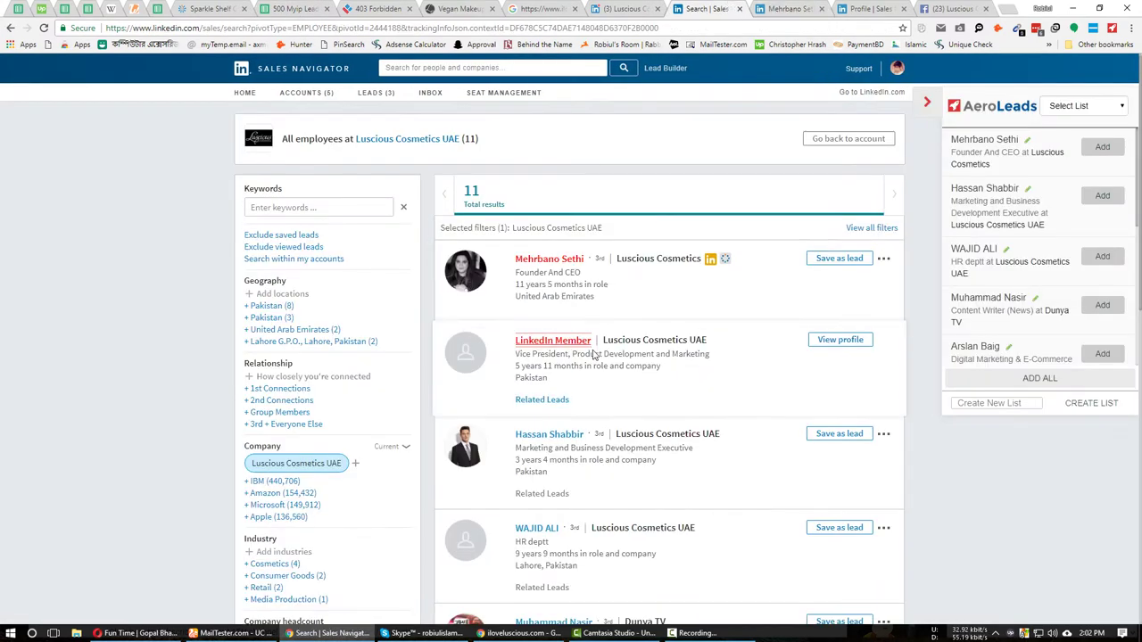
scroll(553, 355, "down", 2)
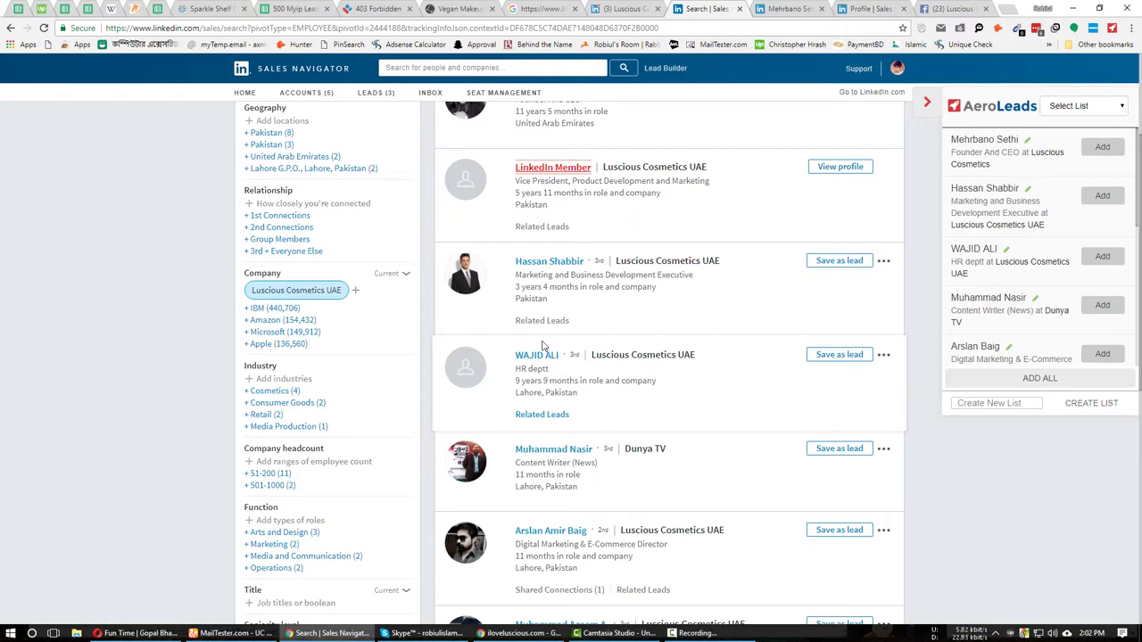
left_click(295, 9)
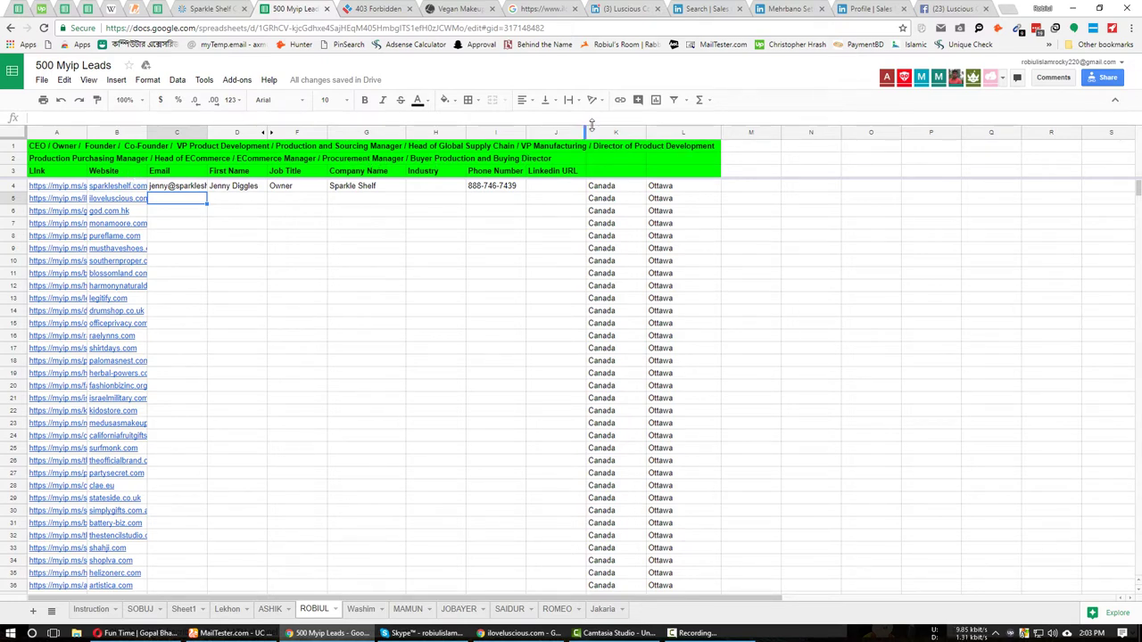
left_click(709, 9)
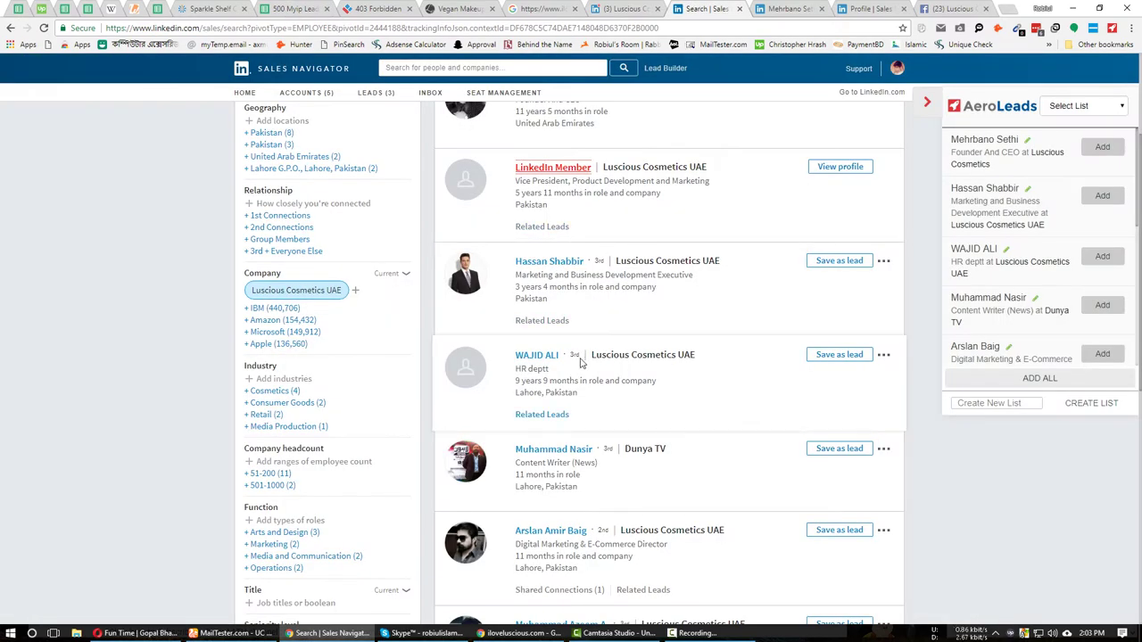
scroll(580, 362, "down", 2)
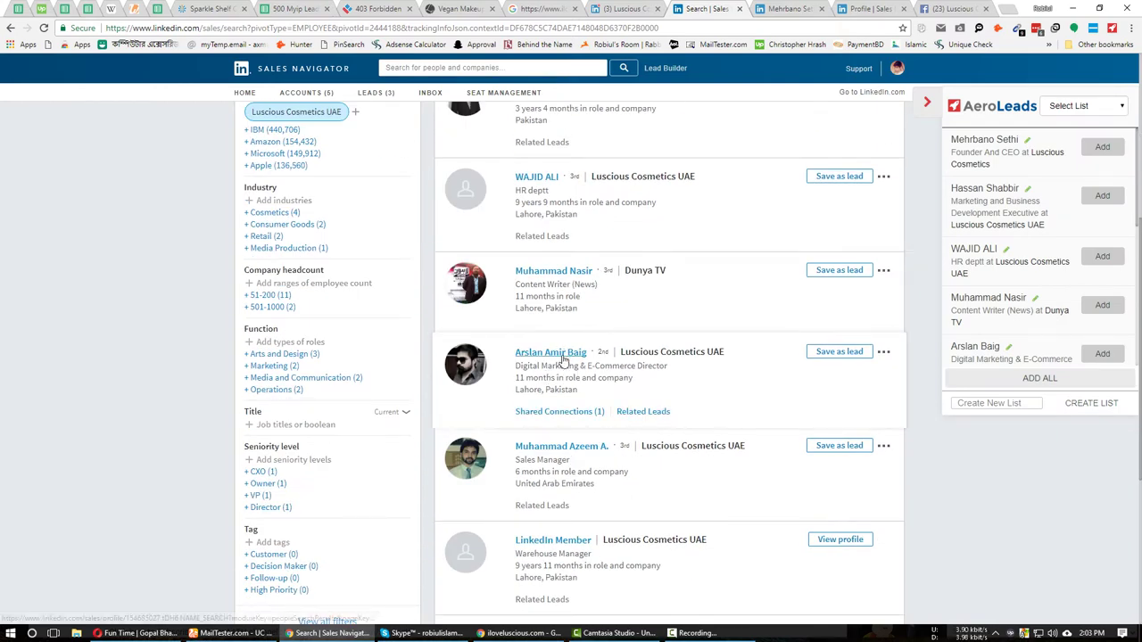
middle_click(562, 353)
scroll(684, 366, "down", 2)
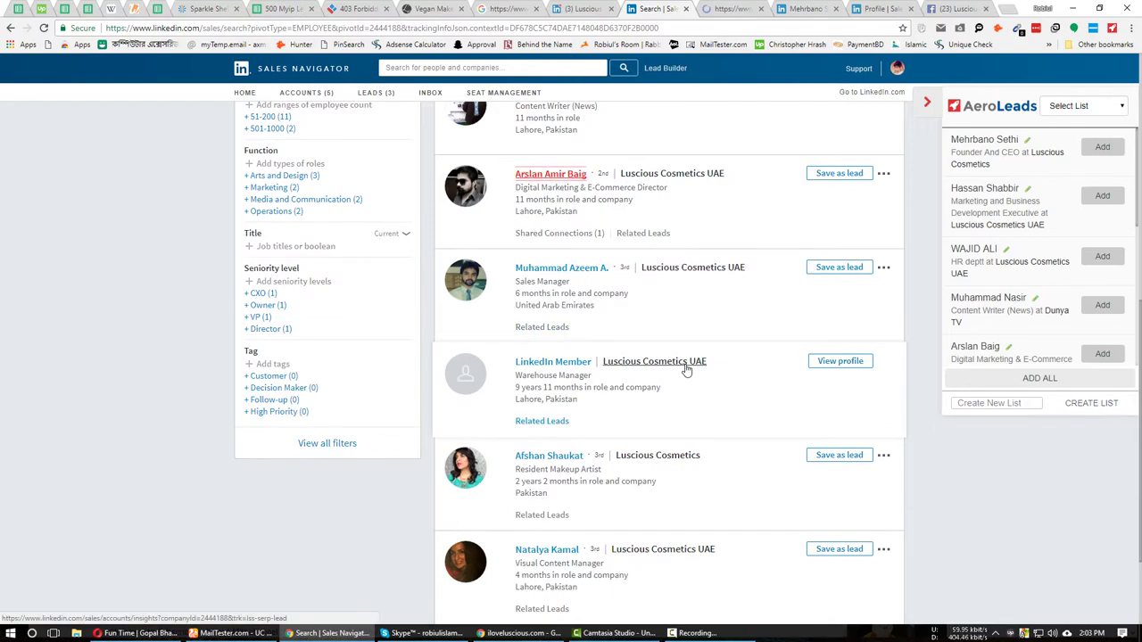
scroll(687, 369, "down", 2)
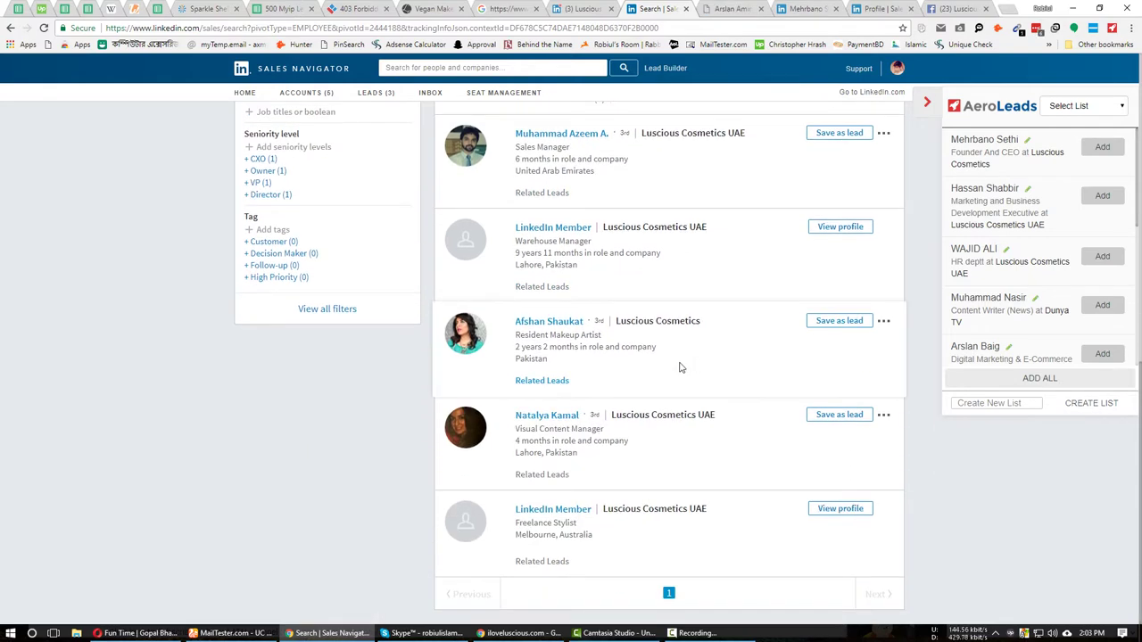
scroll(687, 369, "up", 5)
left_click(309, 6)
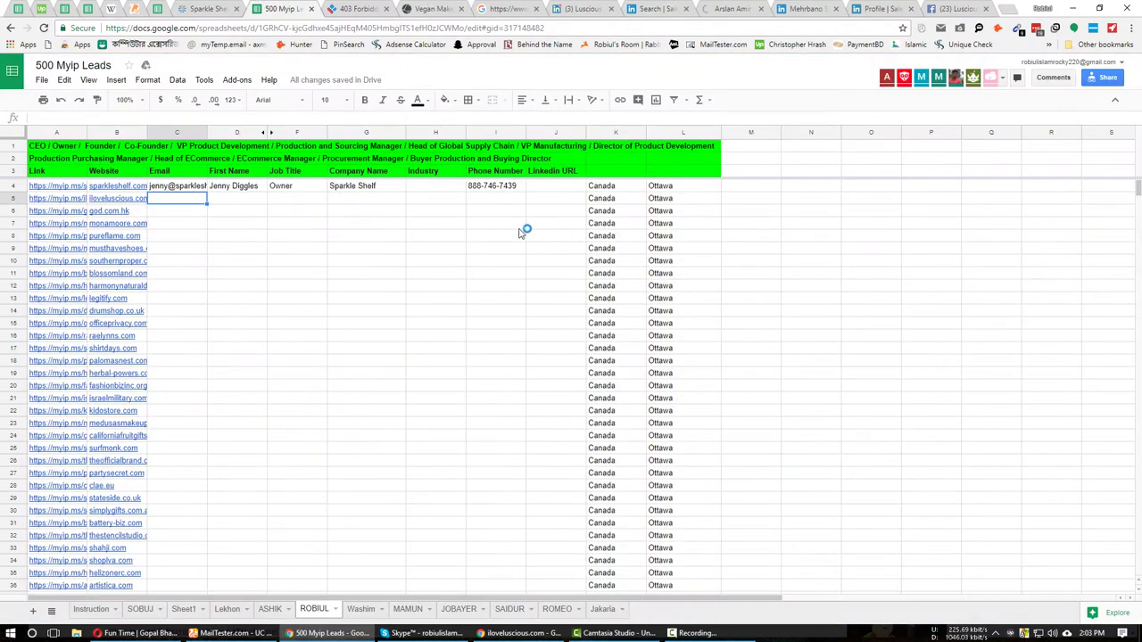
Cycle through the lead profile tabs, closing the marketing director's profile and returning to the CEO's.
left_click(814, 5)
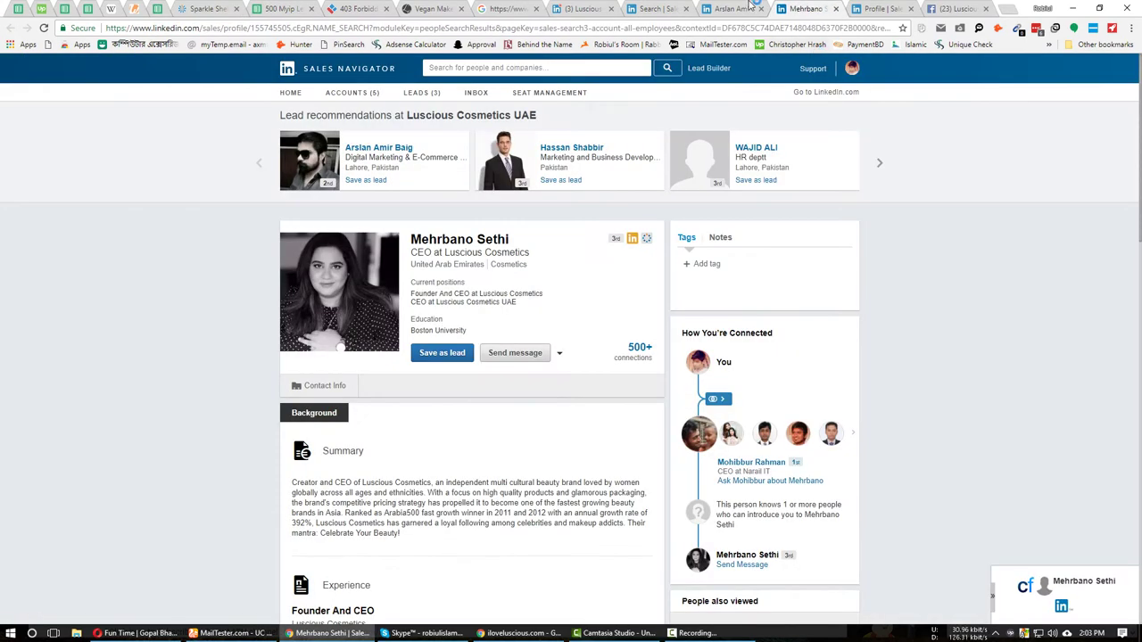
left_click(749, 6)
left_click(786, 8)
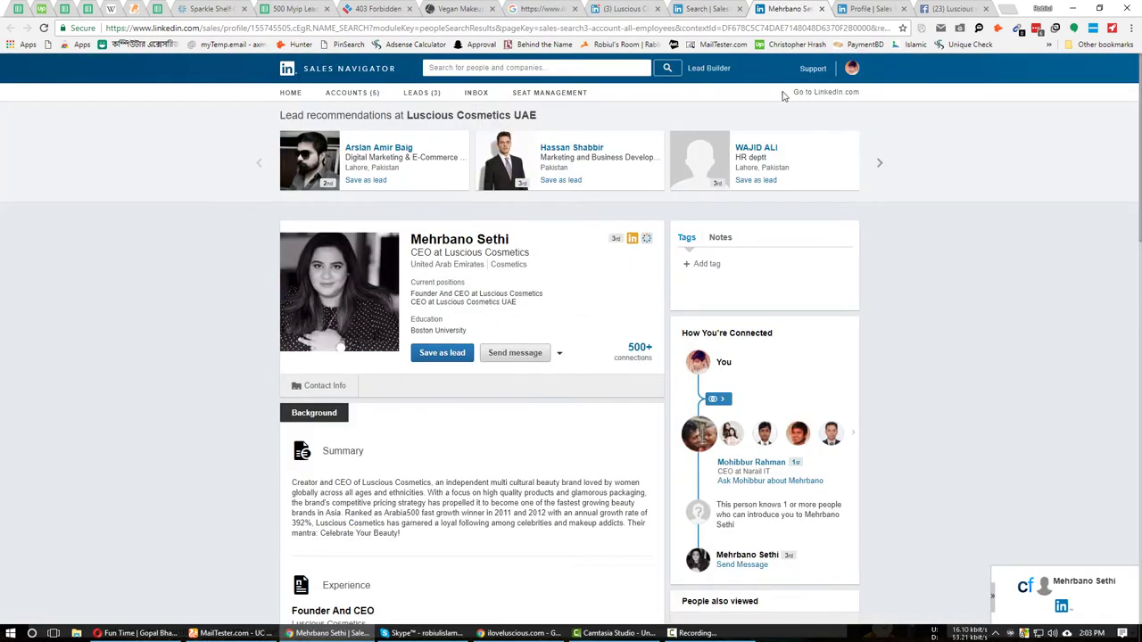
left_click(872, 7)
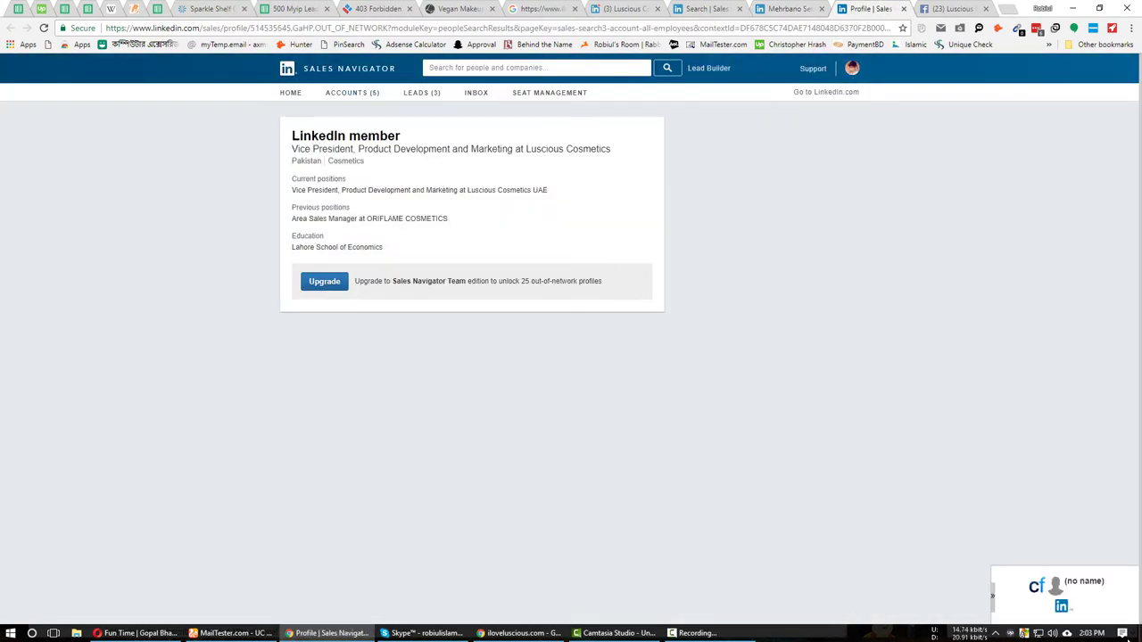
left_click(1060, 606)
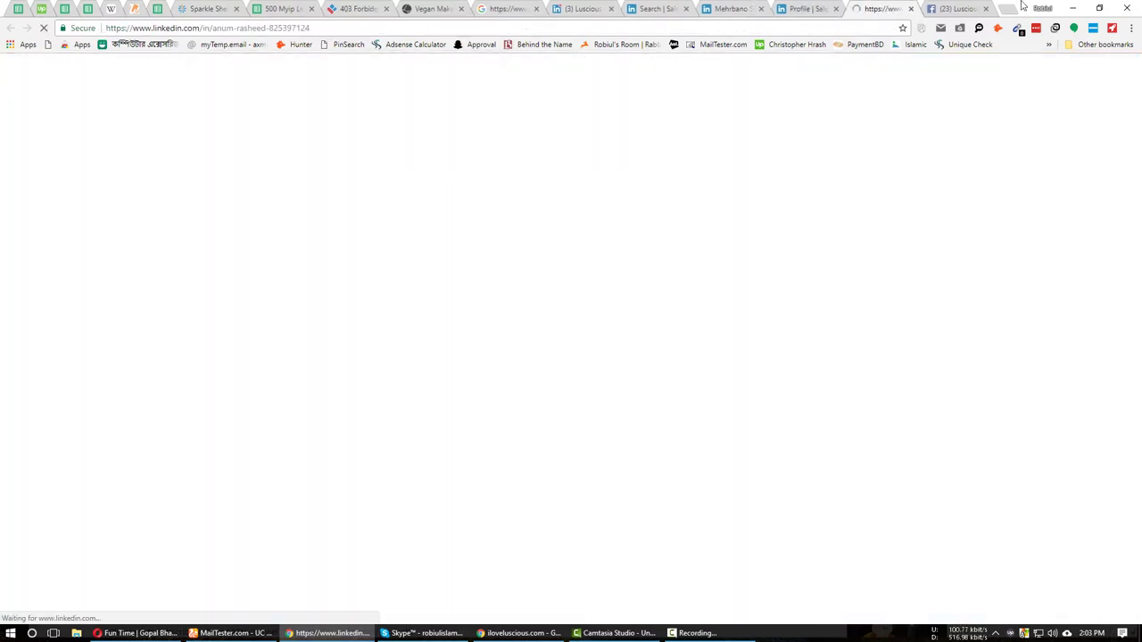
left_click(953, 8)
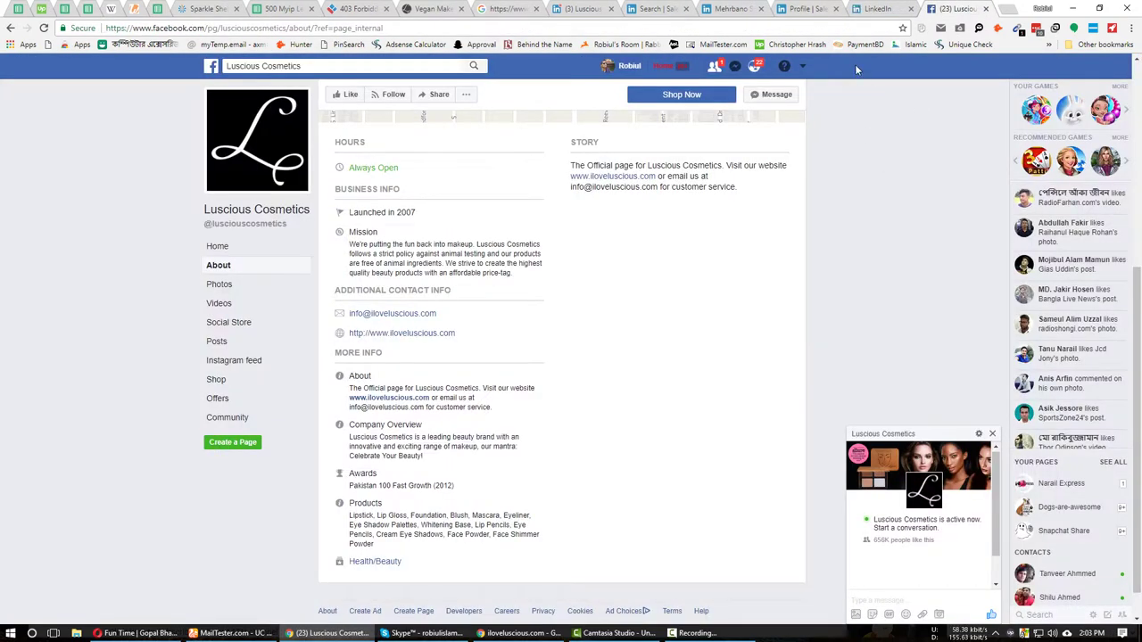
left_click(879, 8)
left_click(659, 8)
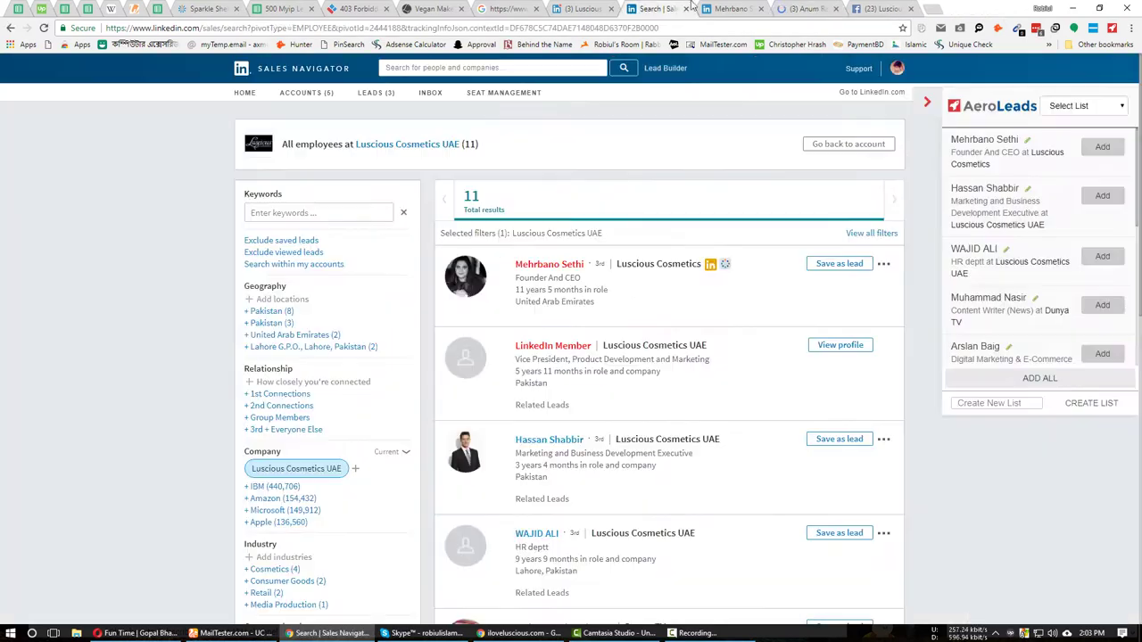
left_click(727, 8)
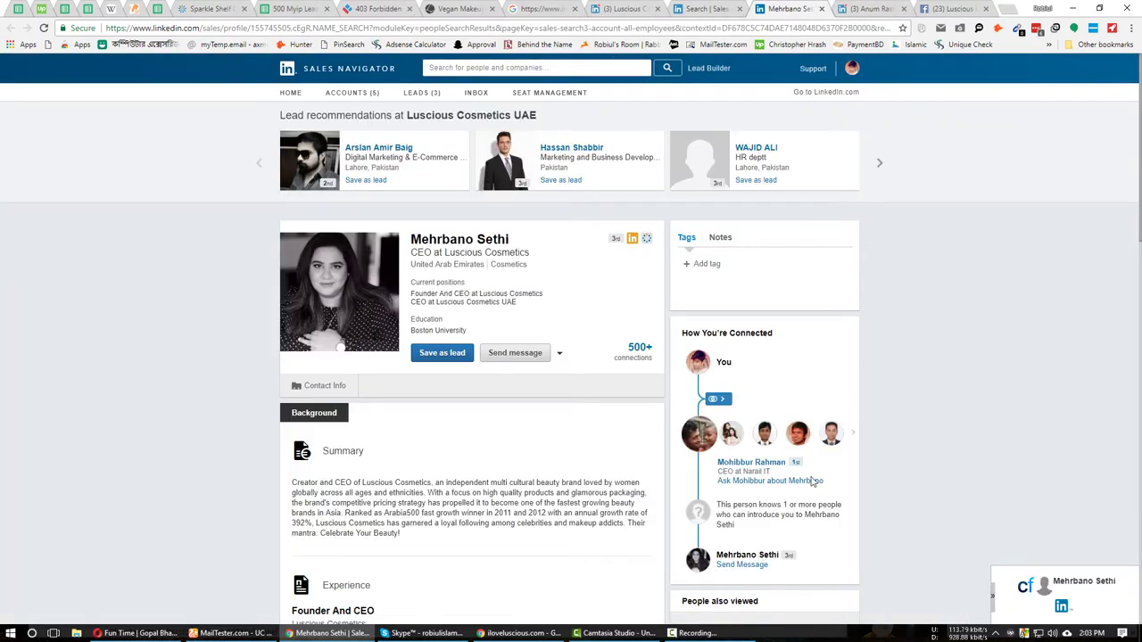
Try ContactOut on the CEO's profile, dismiss its expired-trial popup, and go to Facebook About.
left_click(696, 633)
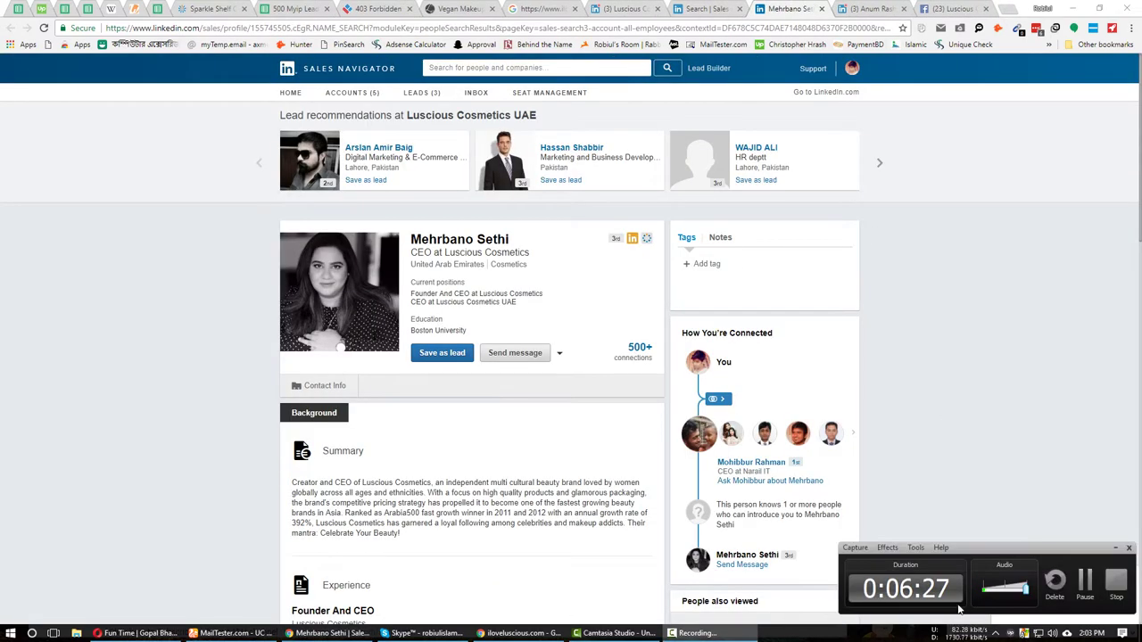
left_click(1115, 548)
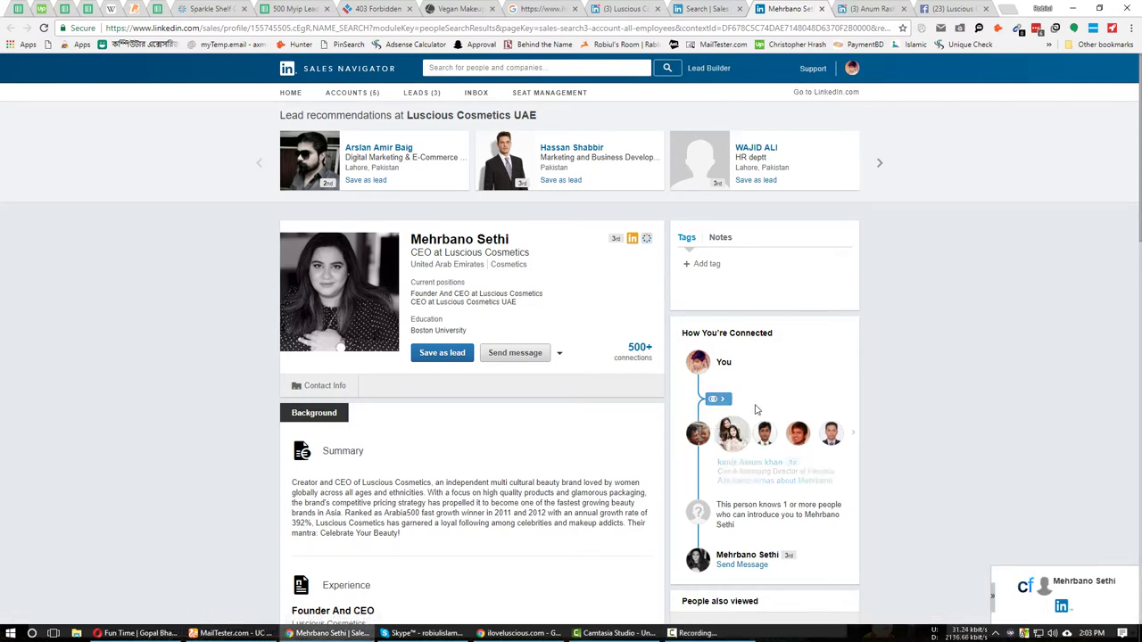
left_click(870, 9)
key("ctrl+shift+Tab")
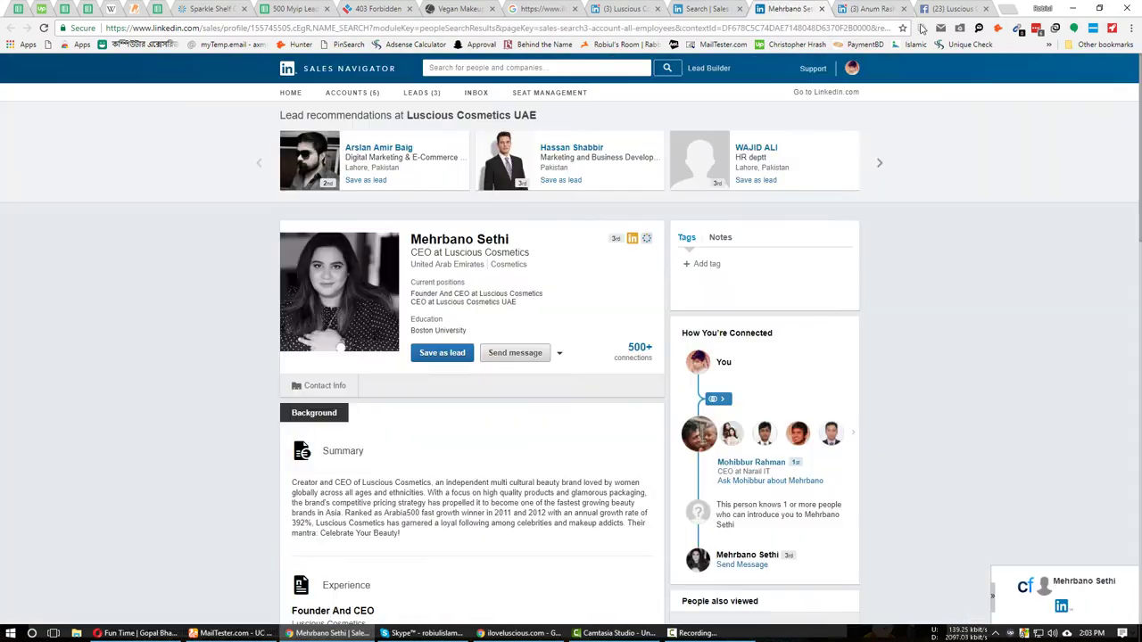
left_click(979, 28)
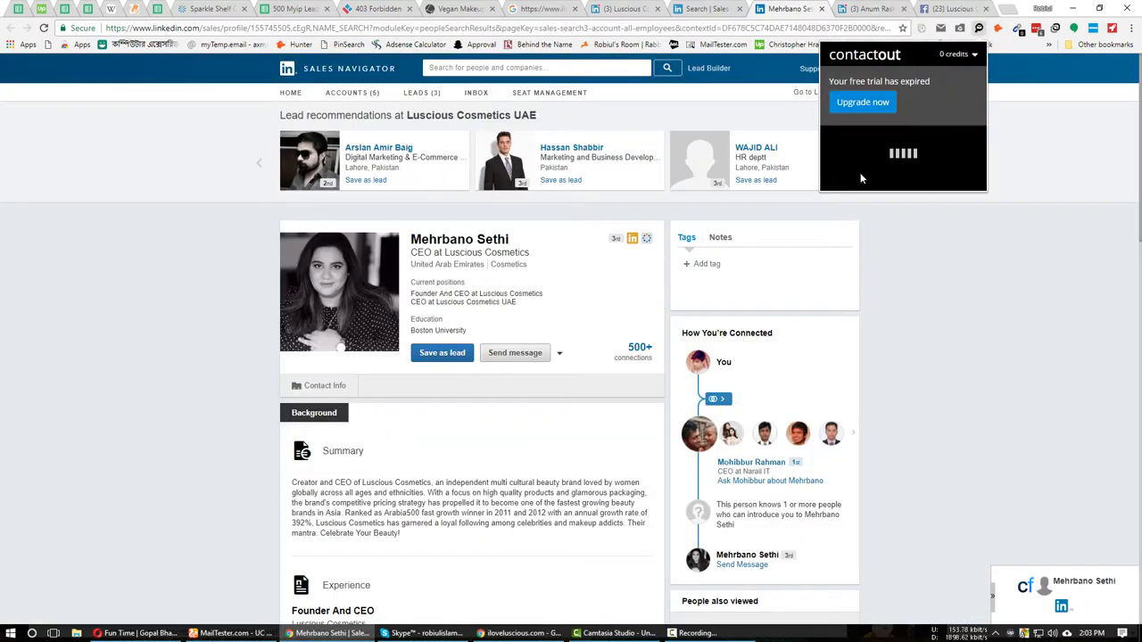
left_click(111, 302)
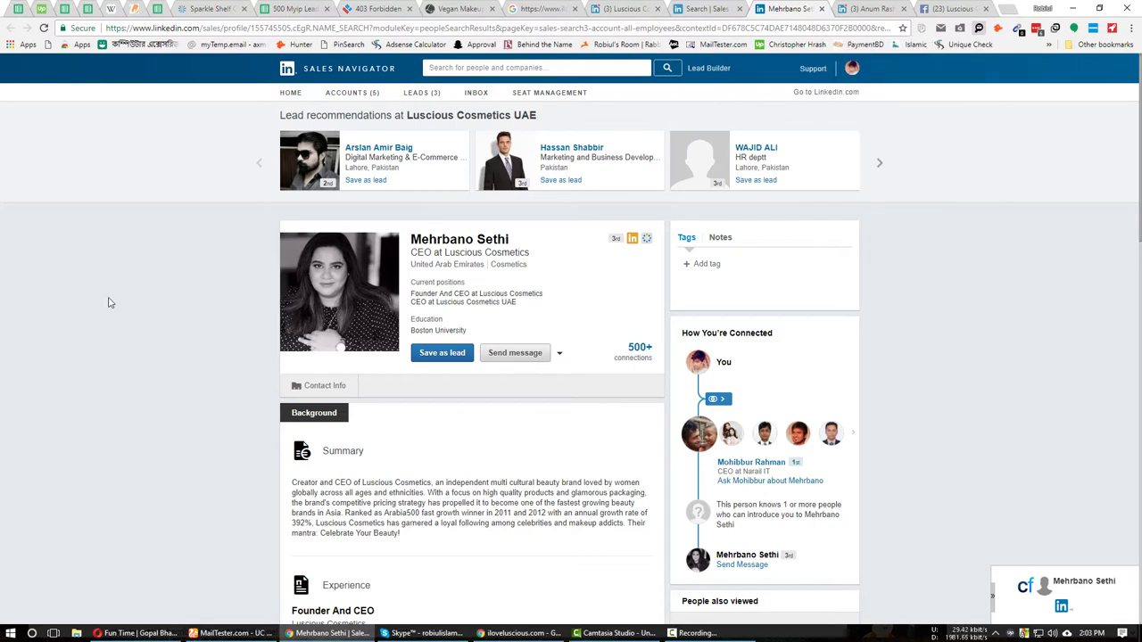
left_click(946, 8)
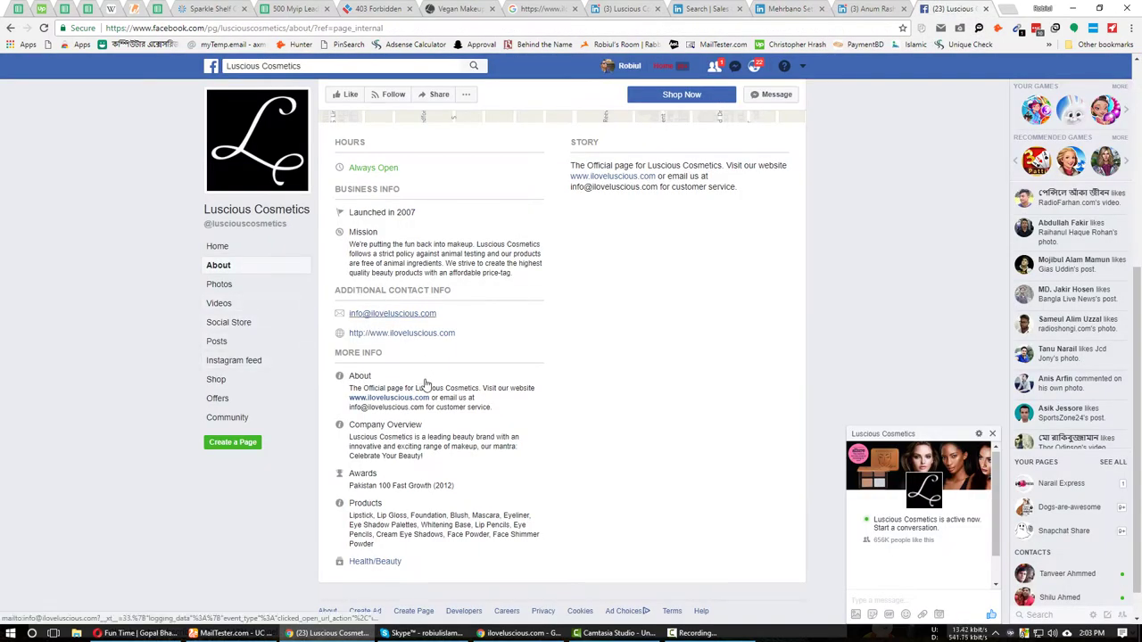
Copy the company contact email link from the Luscious Cosmetics Facebook About page.
right_click(383, 313)
left_click(420, 393)
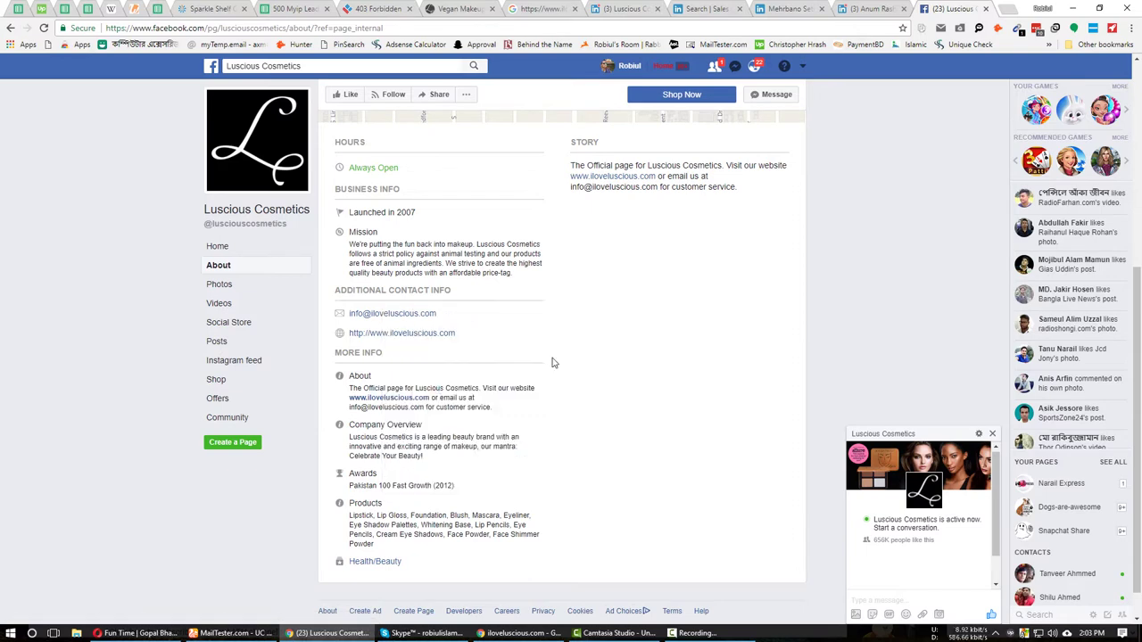
left_click(814, 11)
scroll(110, 490, "down", 5)
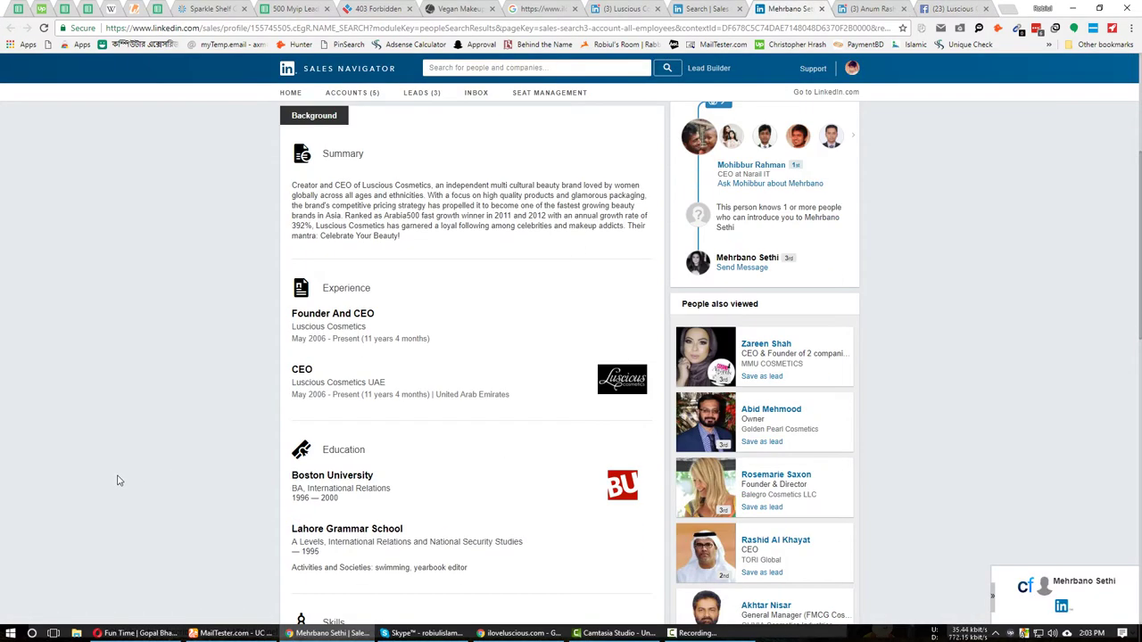
Paste the CEO's full name over 'info' in MailTester's address field and select the guessed address.
left_click(228, 633)
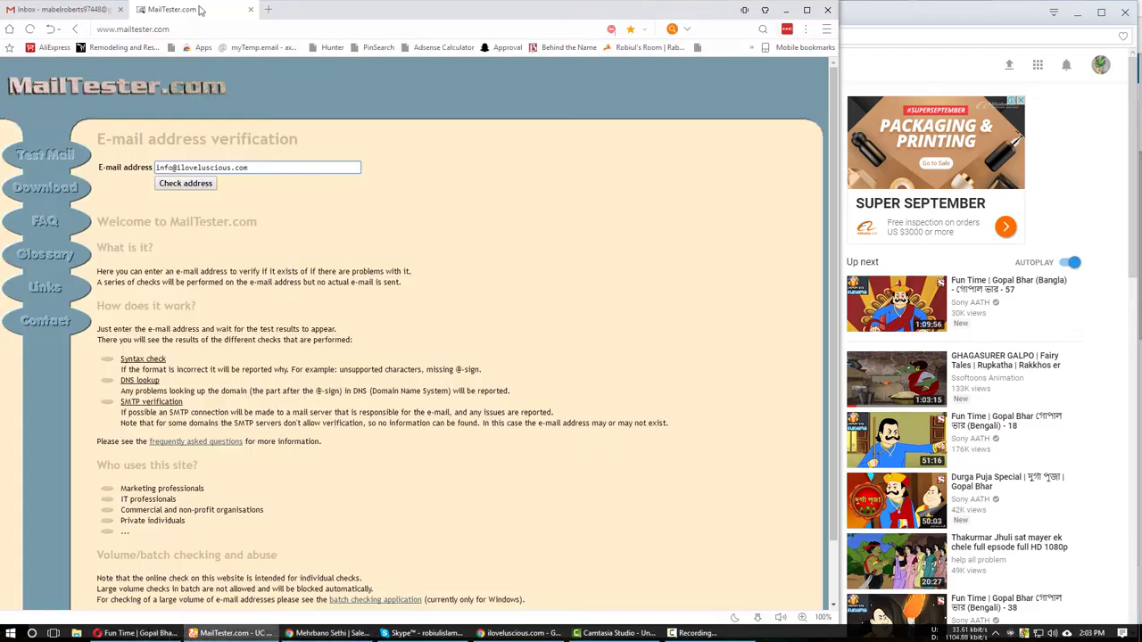
left_click(330, 632)
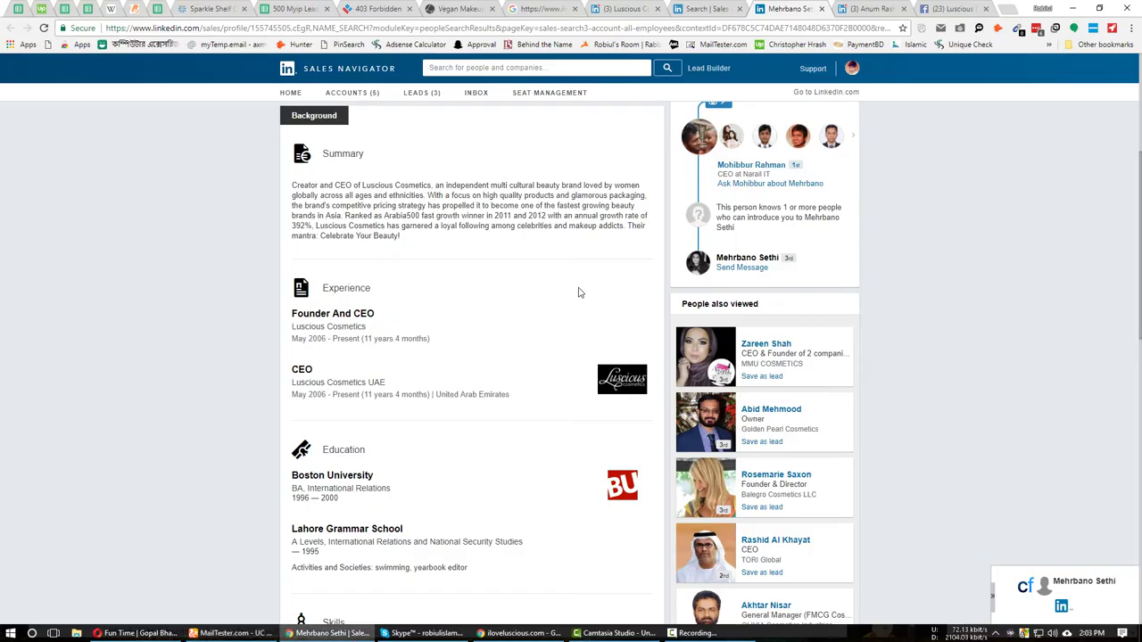
scroll(293, 223, "up", 4)
left_click_drag(411, 239, 511, 240)
key("ctrl+c")
left_click(228, 632)
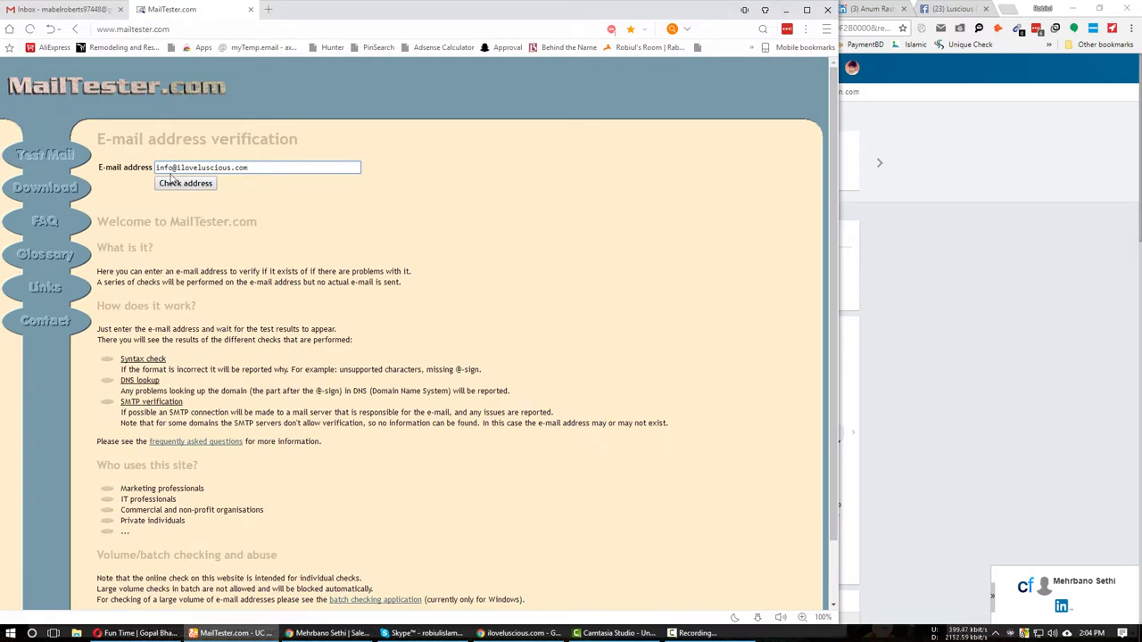
key("ctrl+v")
key("ctrl+a")
Start a new Gmail message addressed to the CEO's guessed address, choosing the first-name-only suggestion.
key("ctrl+shift+Tab")
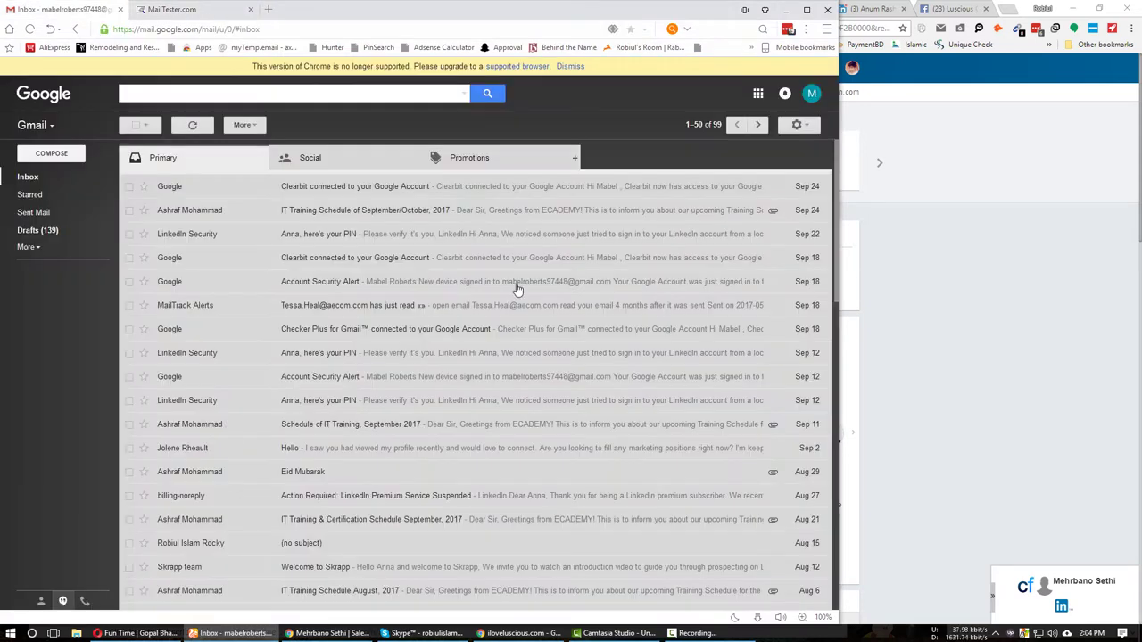
left_click(570, 66)
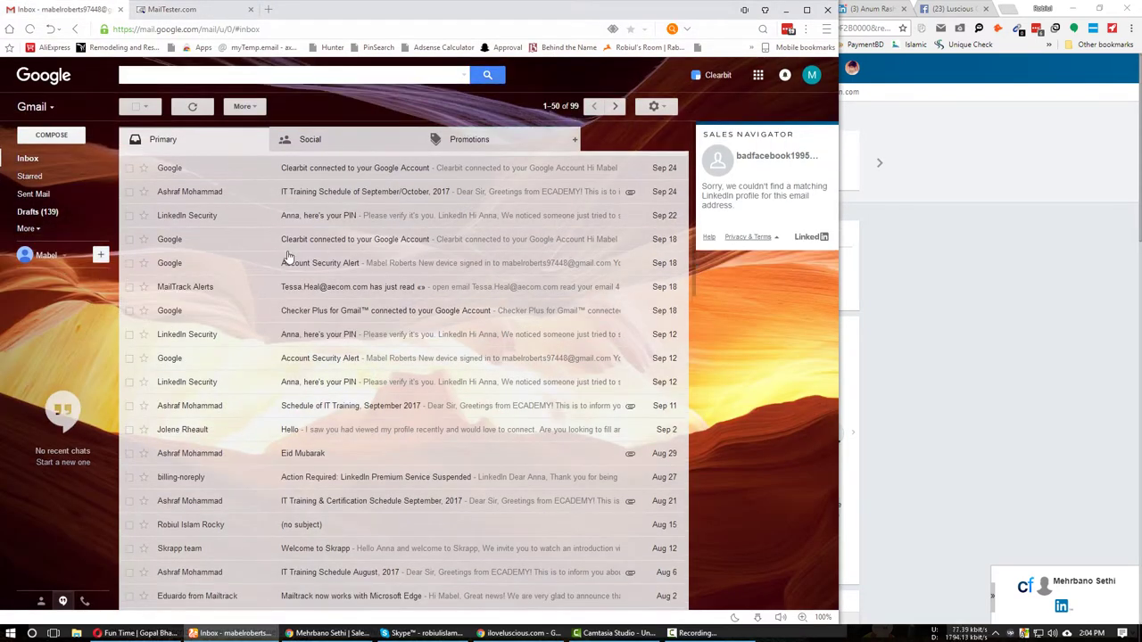
left_click(82, 138)
key("ctrl+v")
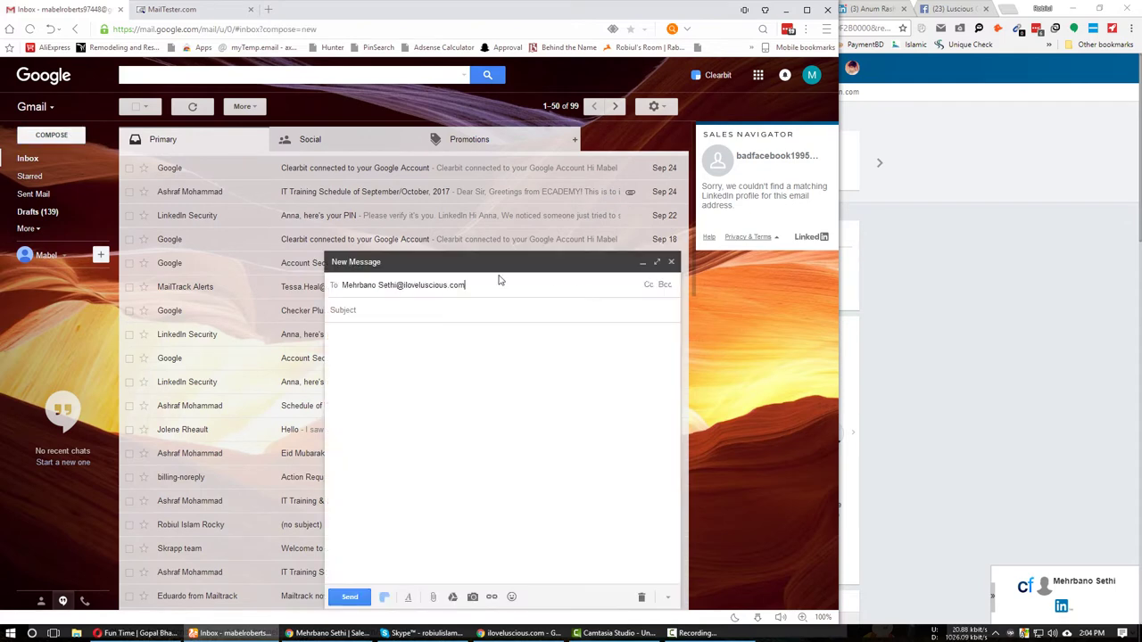
mouse_move(373, 306)
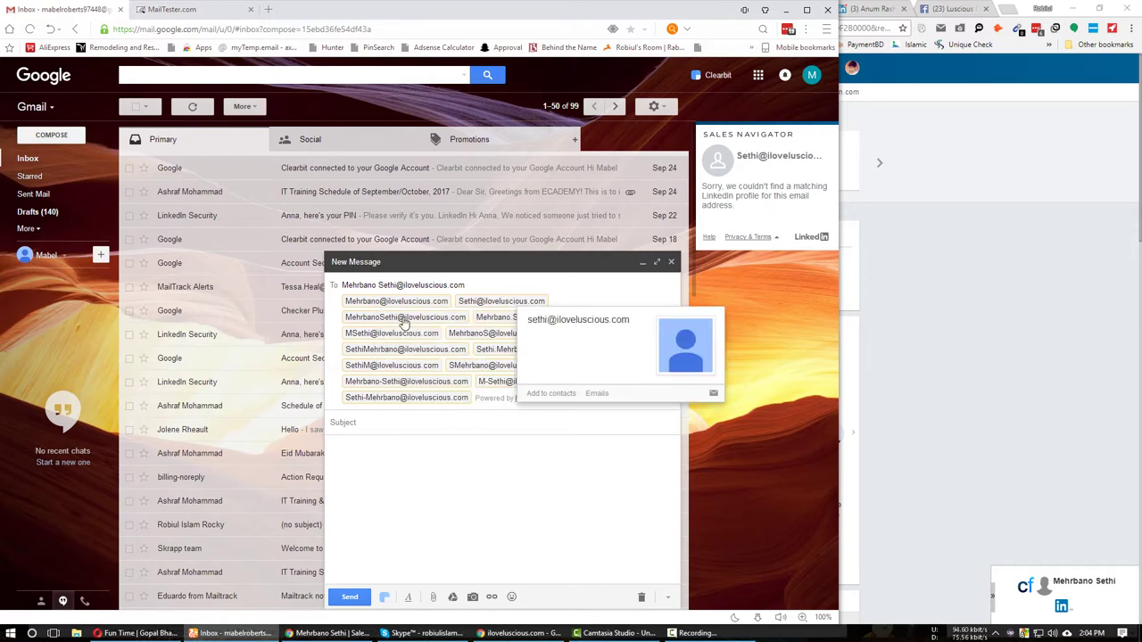
mouse_move(403, 323)
left_click(393, 303)
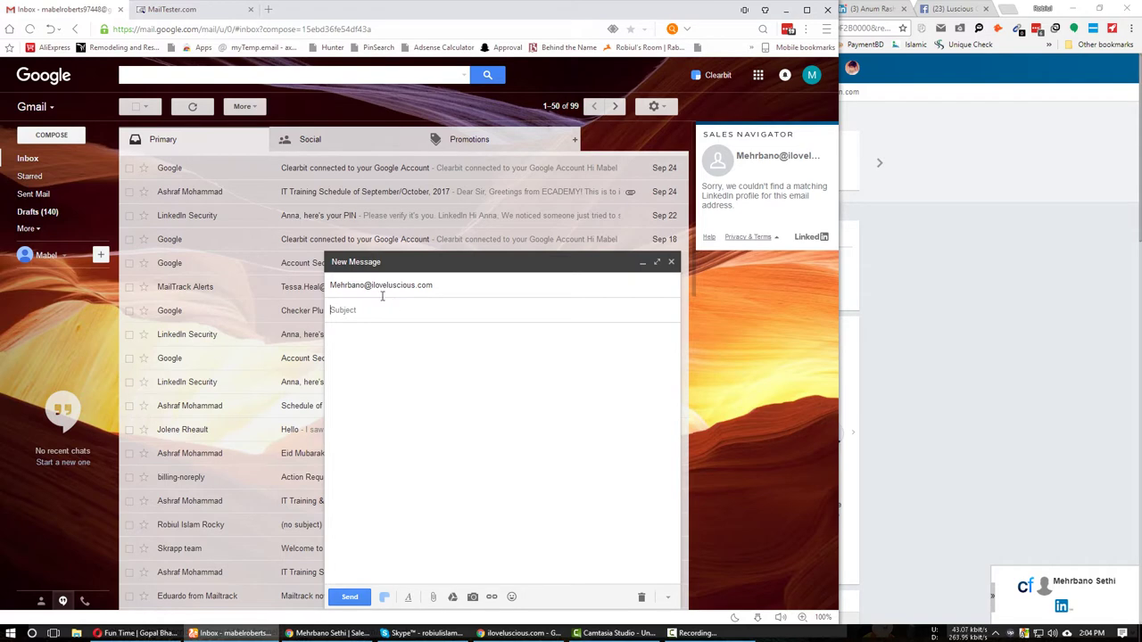
Select the recipient address, close the draft message, and return to the inbox list.
left_click(392, 285)
left_click_drag(342, 285, 444, 284)
key("ctrl+c")
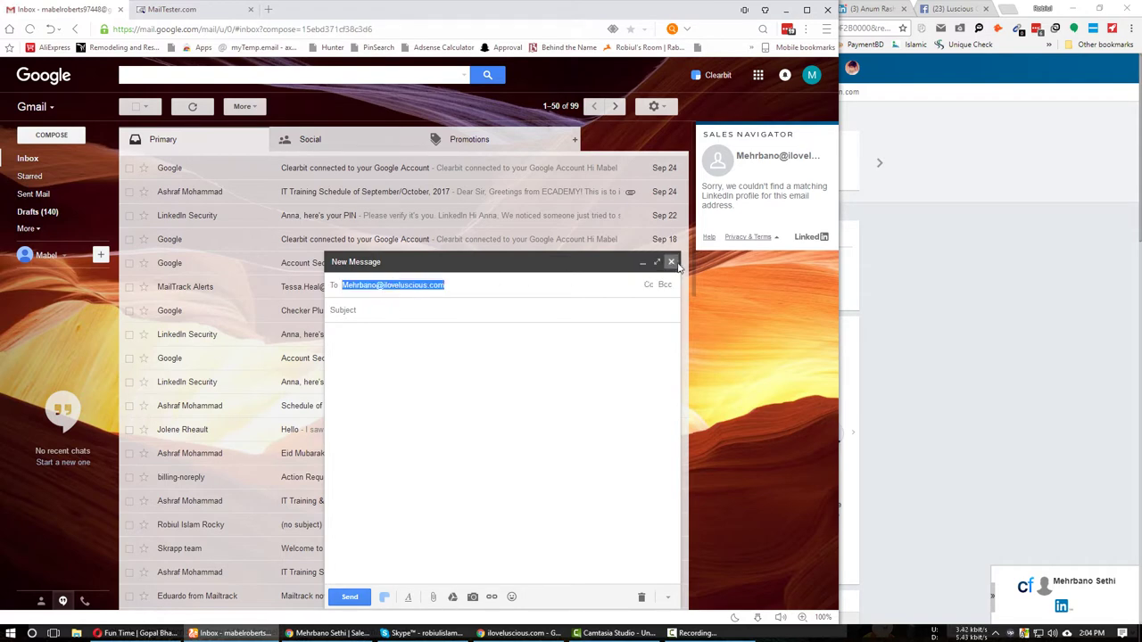
left_click(671, 262)
left_click(300, 177)
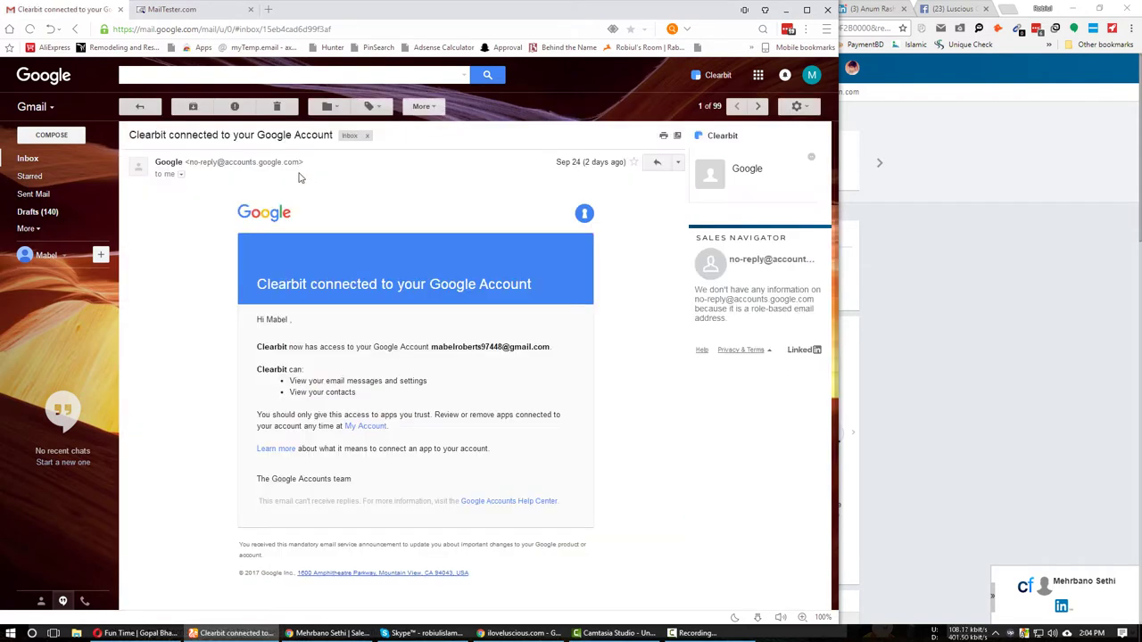
left_click(79, 161)
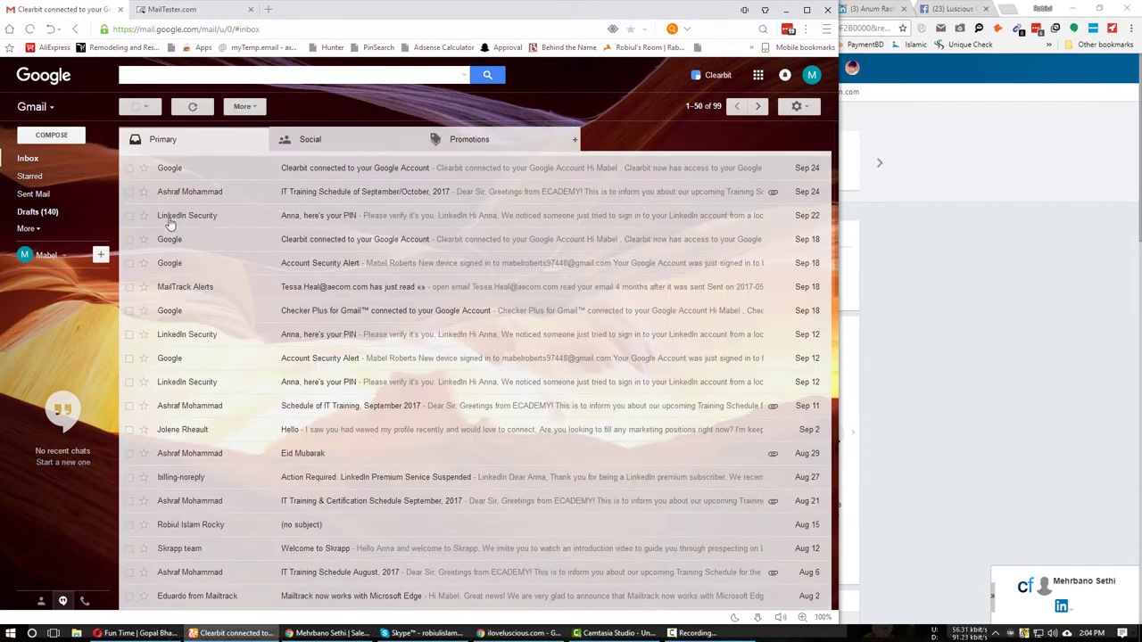
Look through two previously sent messages in Gmail's Sent Mail.
left_click(33, 194)
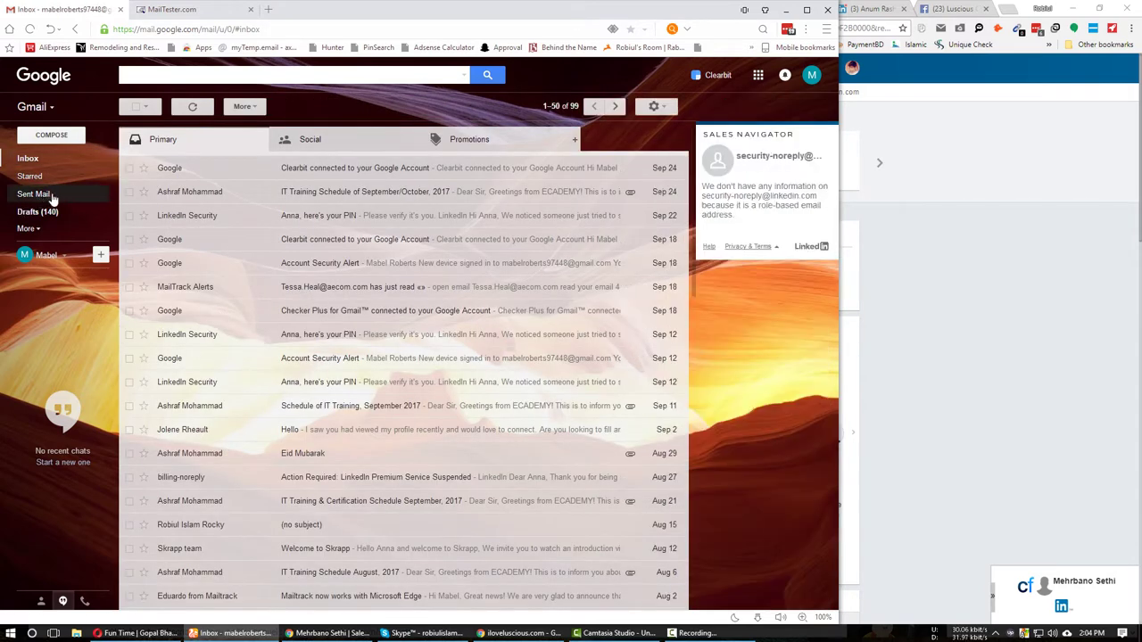
left_click(270, 257)
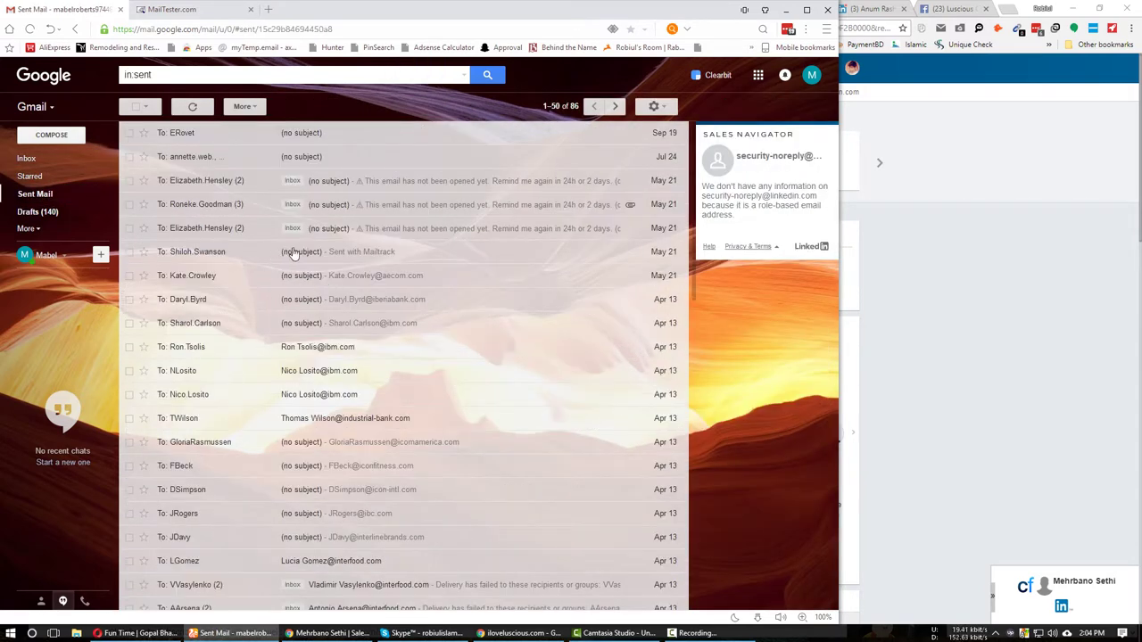
left_click(51, 196)
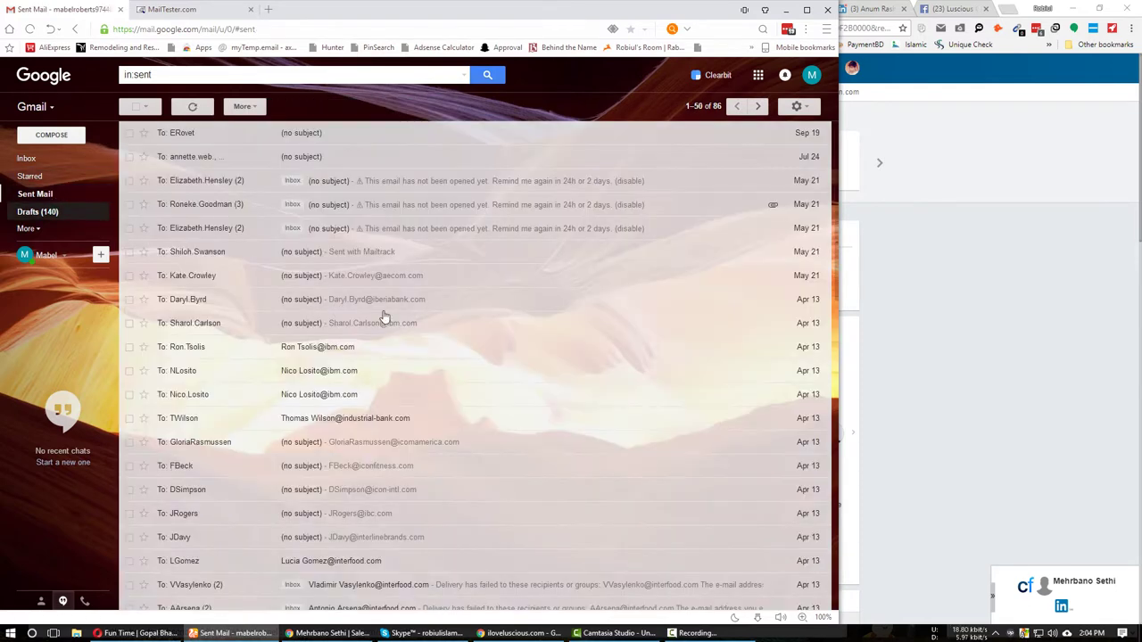
left_click(299, 294)
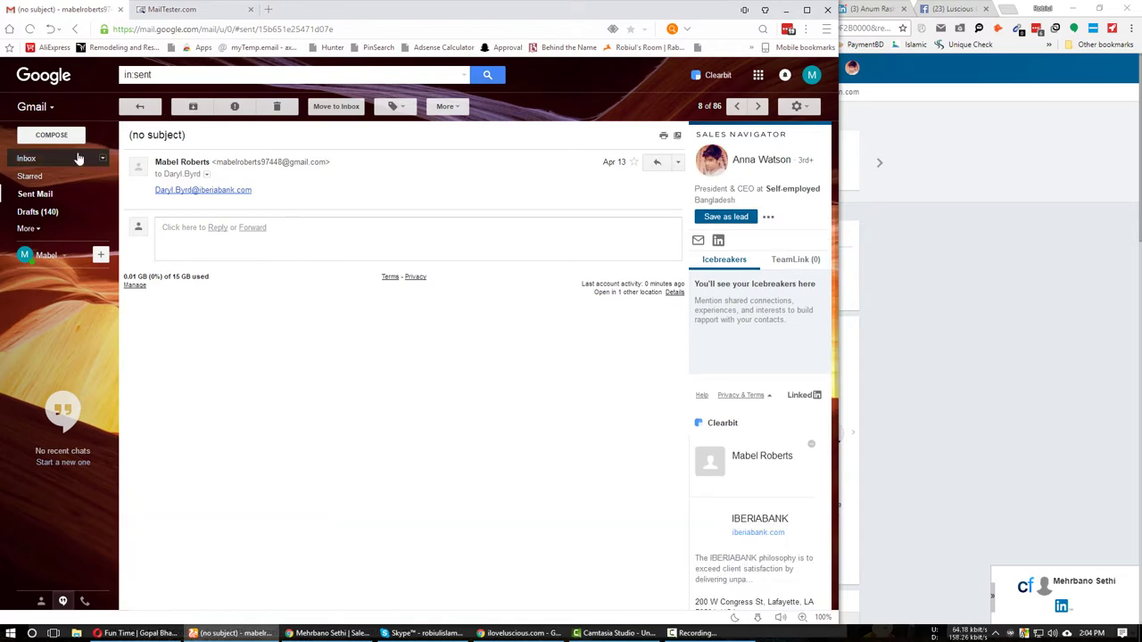
Compose a new email to the CEO's first-name iloveluscious.com address, then head back to the leads sheet.
left_click(51, 135)
key("ctrl+v")
key("Tab")
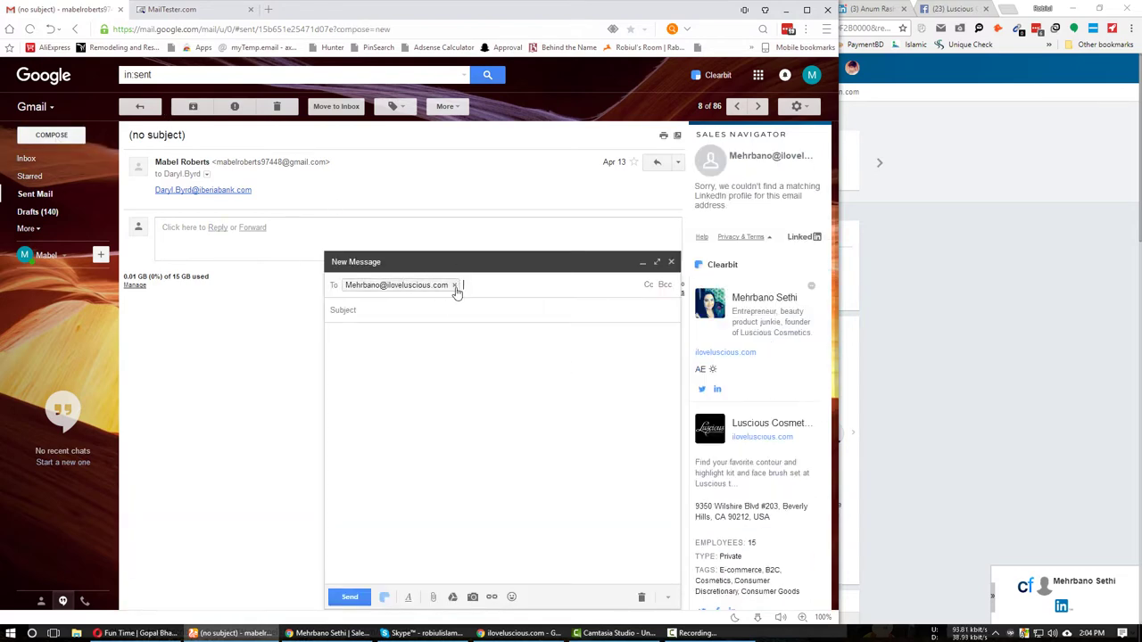
mouse_move(419, 290)
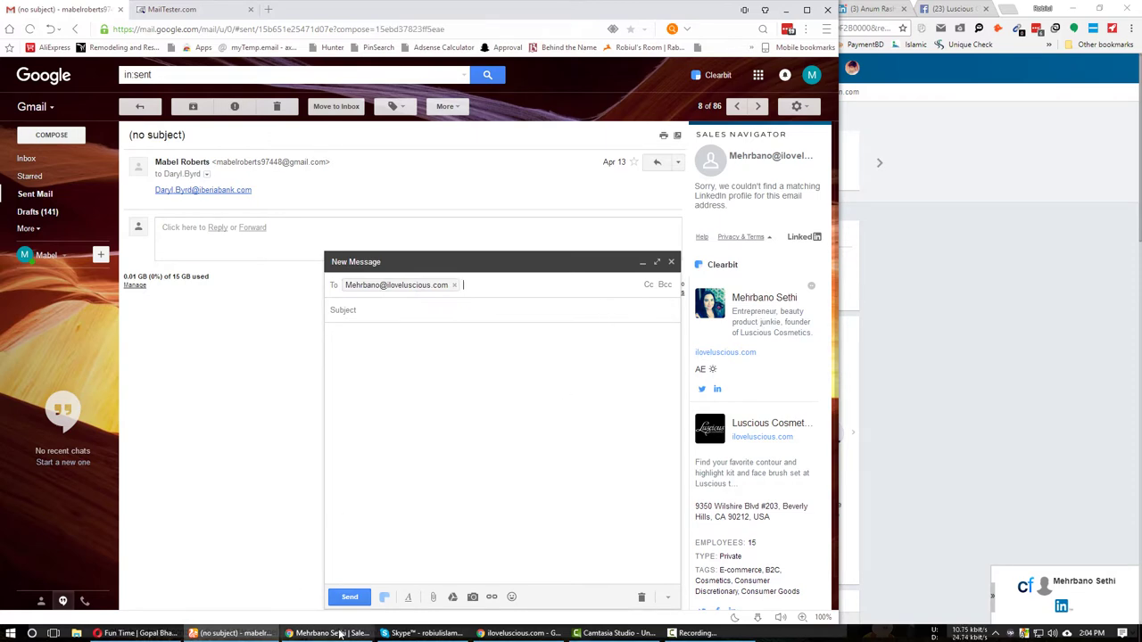
left_click(303, 633)
left_click(376, 9)
Paste the CEO's verified email into C5 and her name into D5.
left_click(295, 9)
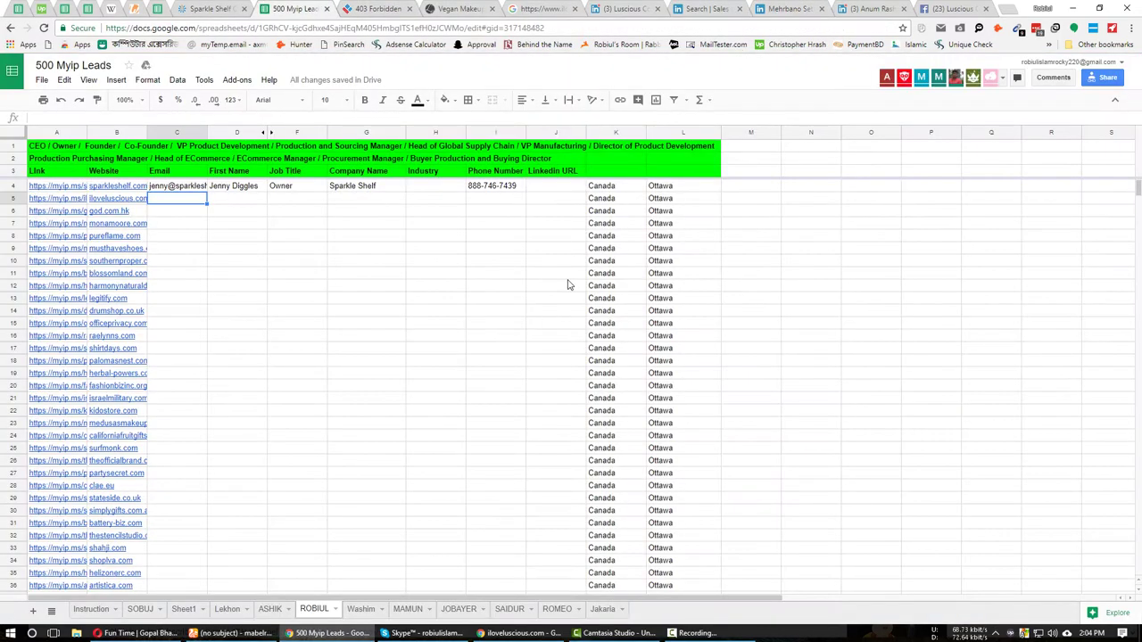
key("ctrl+v")
left_click(245, 196)
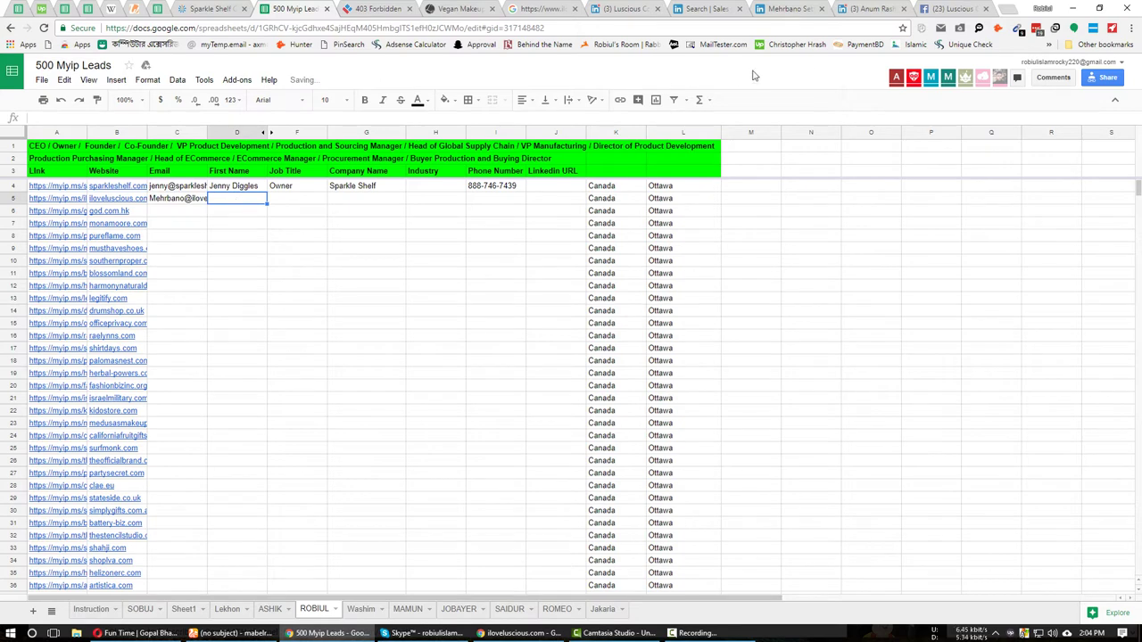
left_click(817, 7)
left_click(376, 9)
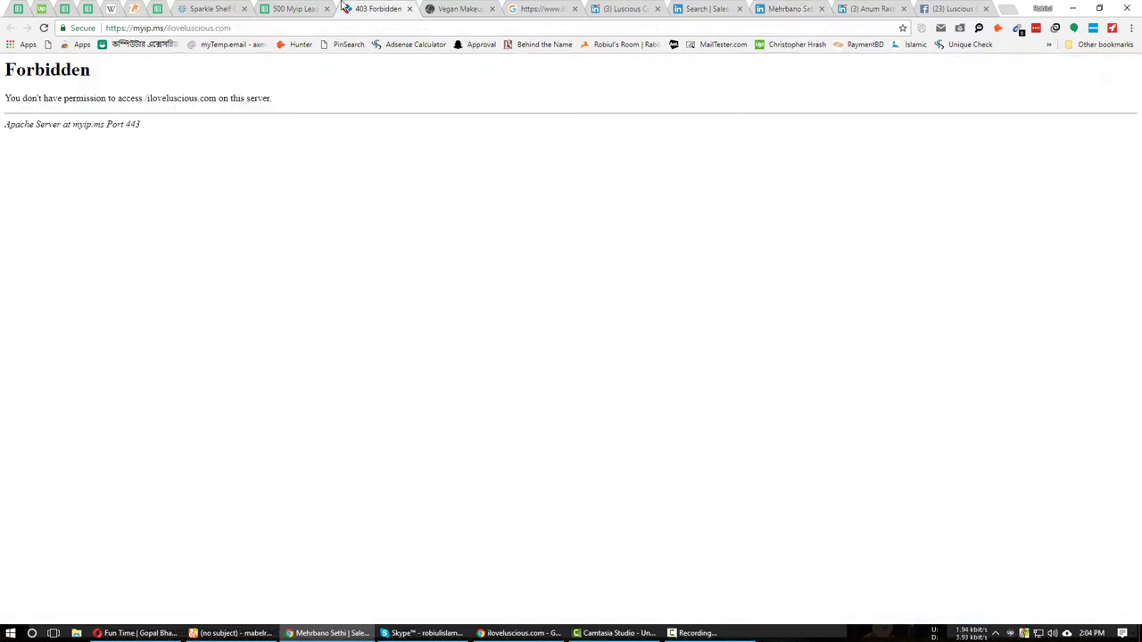
left_click(295, 9)
left_click(279, 214)
left_click(294, 198)
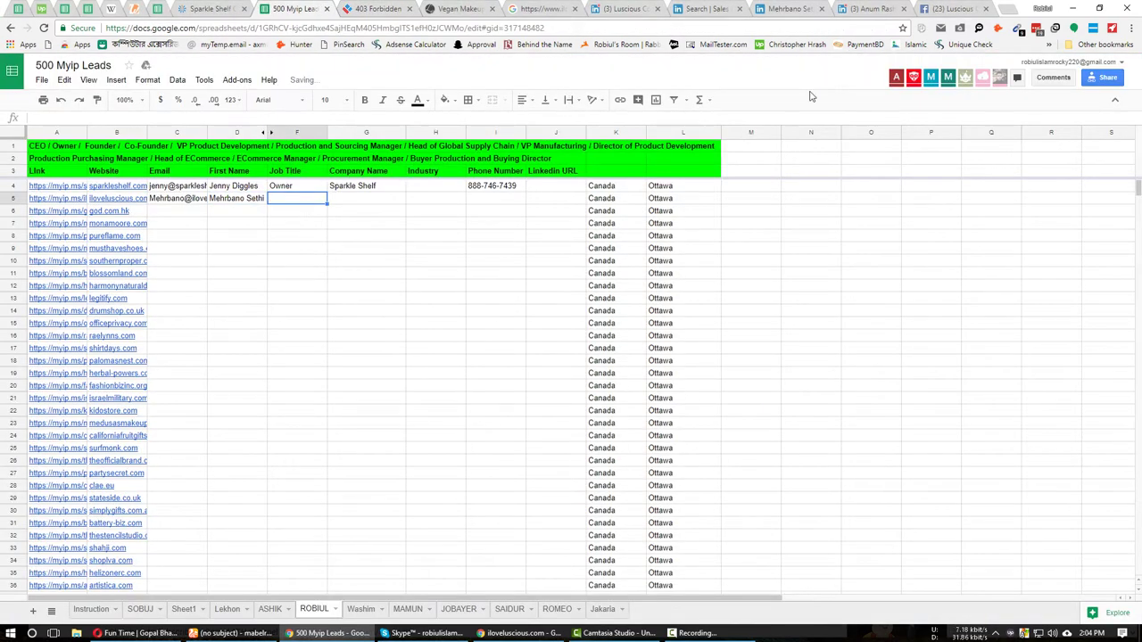
Copy the job title CEO from her LinkedIn profile into the Job Title cell.
left_click(785, 9)
left_click(412, 254)
double_click(414, 252)
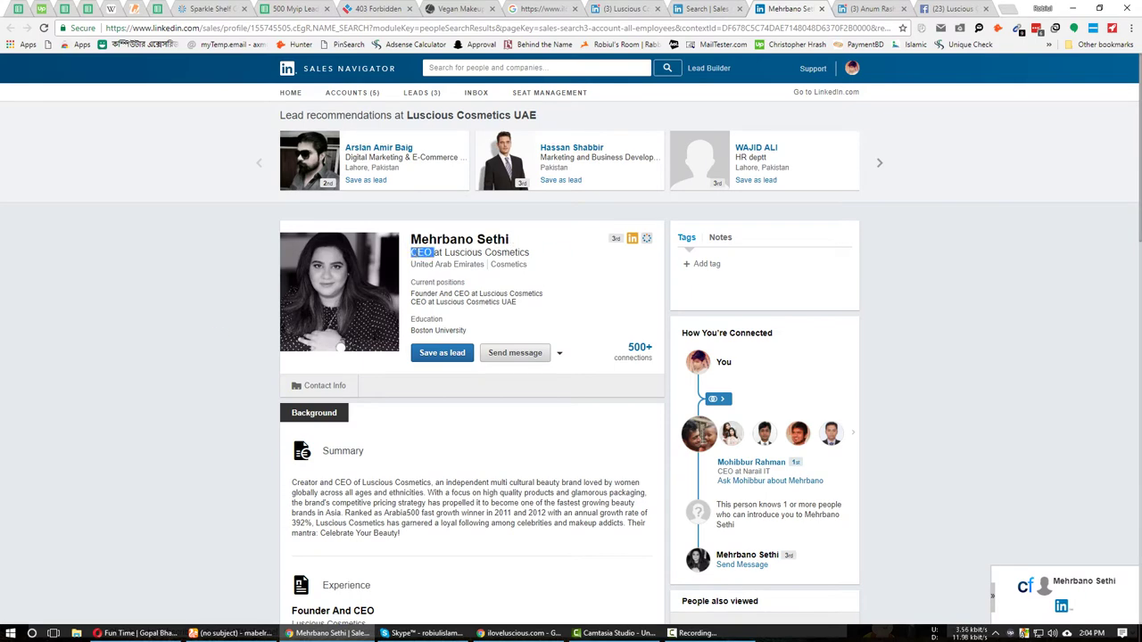
key("ctrl+c")
left_click(303, 9)
key("ctrl+v")
left_click(348, 189)
left_click(354, 201)
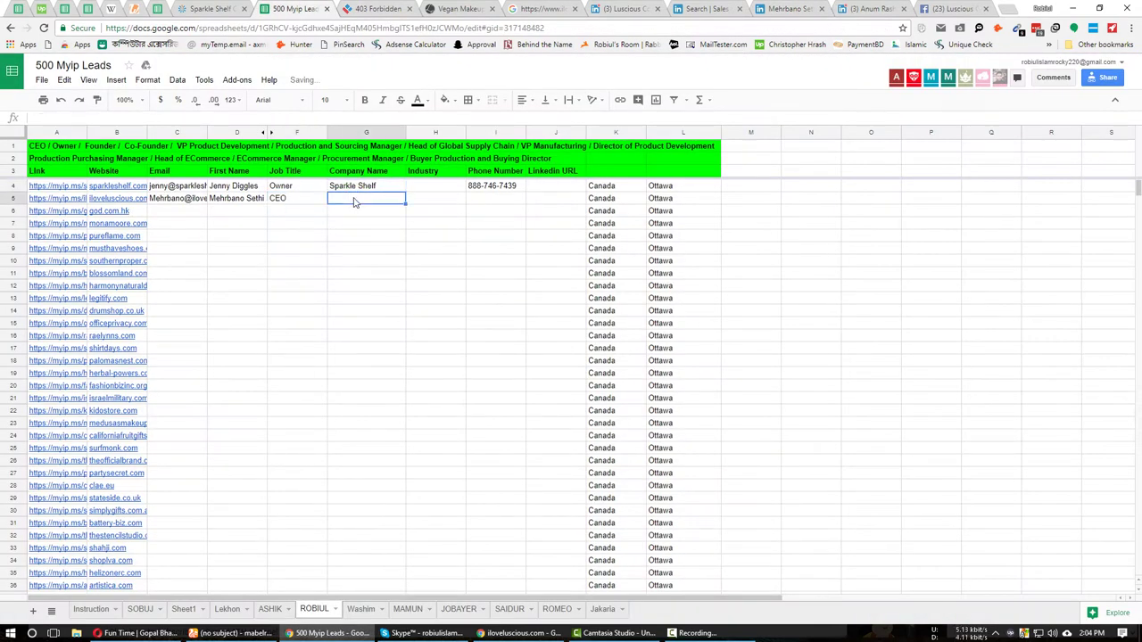
Enter Luscious Cosmetics UAE from the LinkedIn company page as the company in G5.
left_click(791, 8)
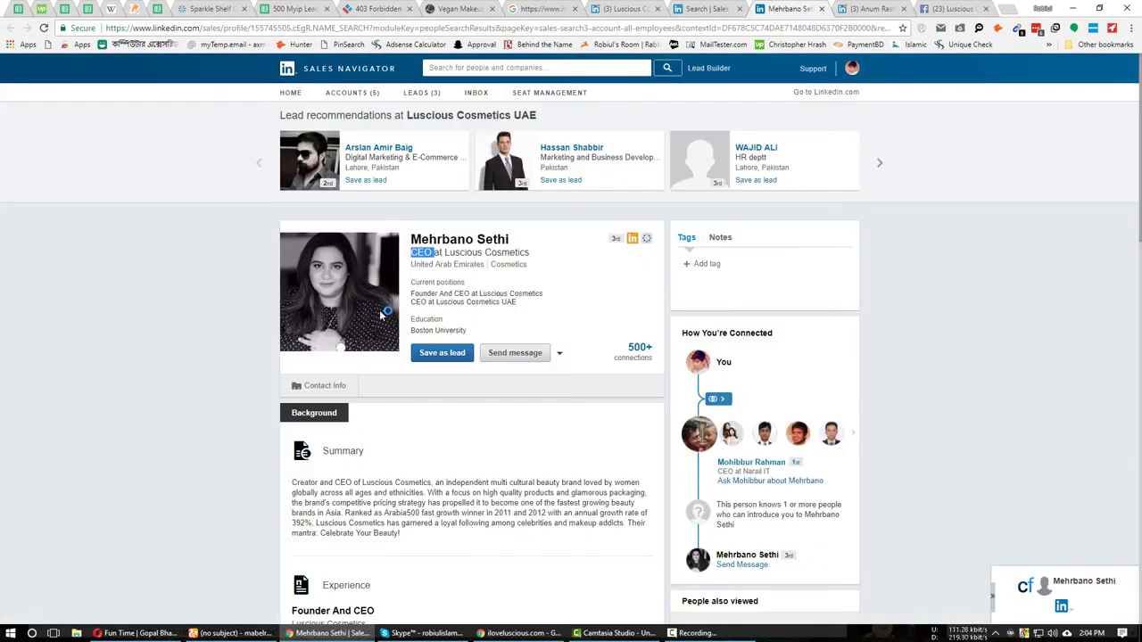
scroll(550, 221, "down", 2)
left_click(624, 9)
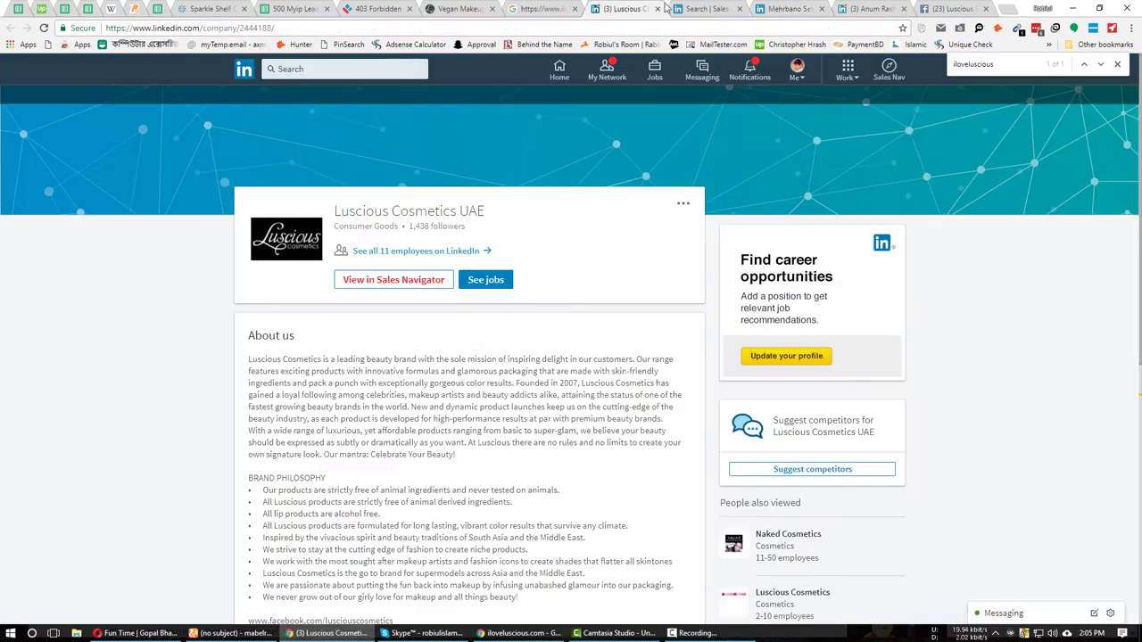
triple_click(425, 211)
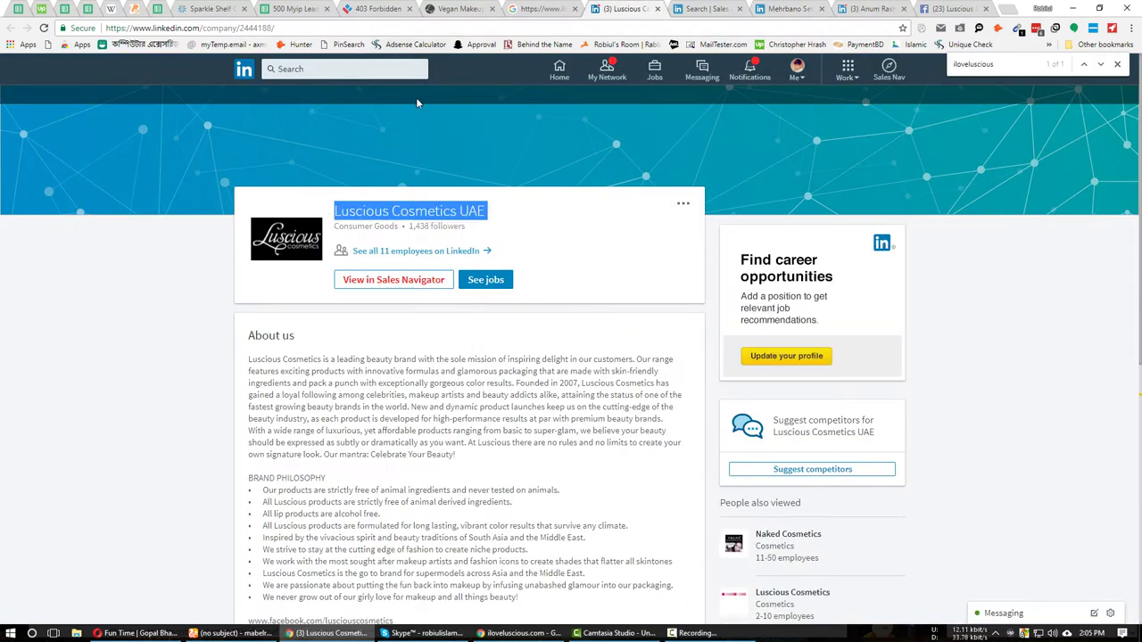
left_click(293, 8)
key("ctrl+v")
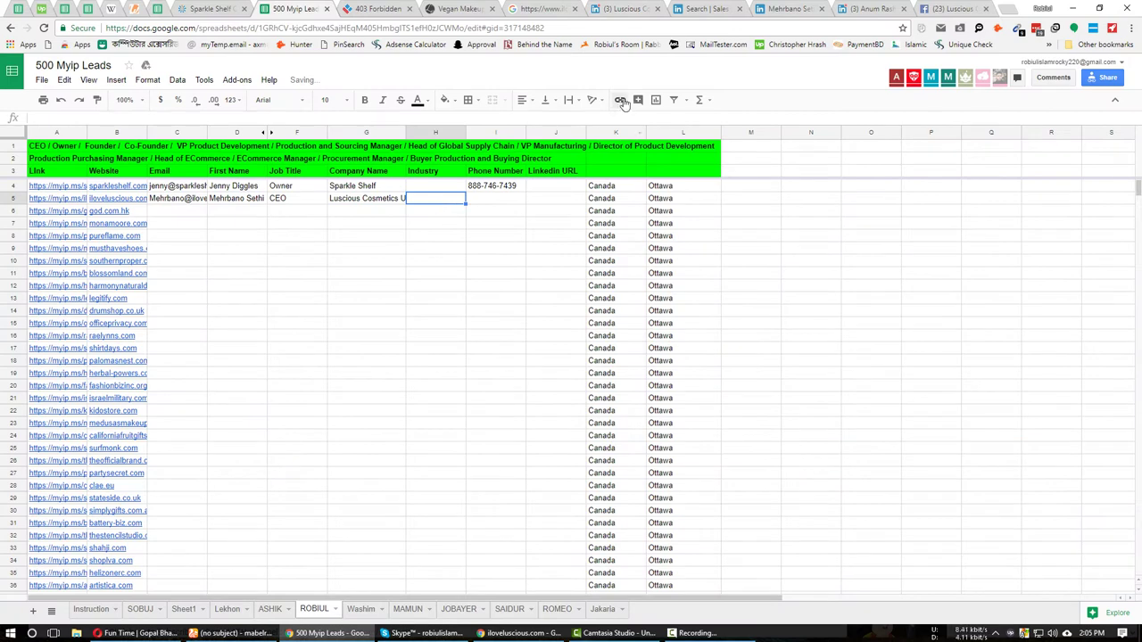
Copy the industry Consumer Goods from the company page into H5.
left_click(624, 9)
left_click(431, 203)
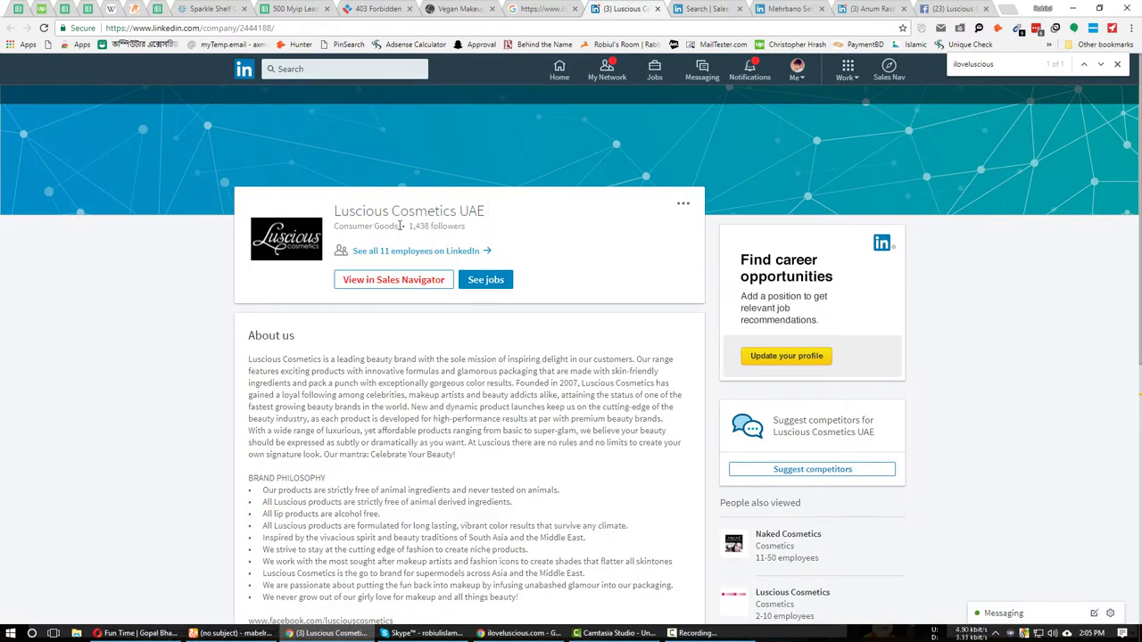
left_click_drag(384, 226, 338, 226)
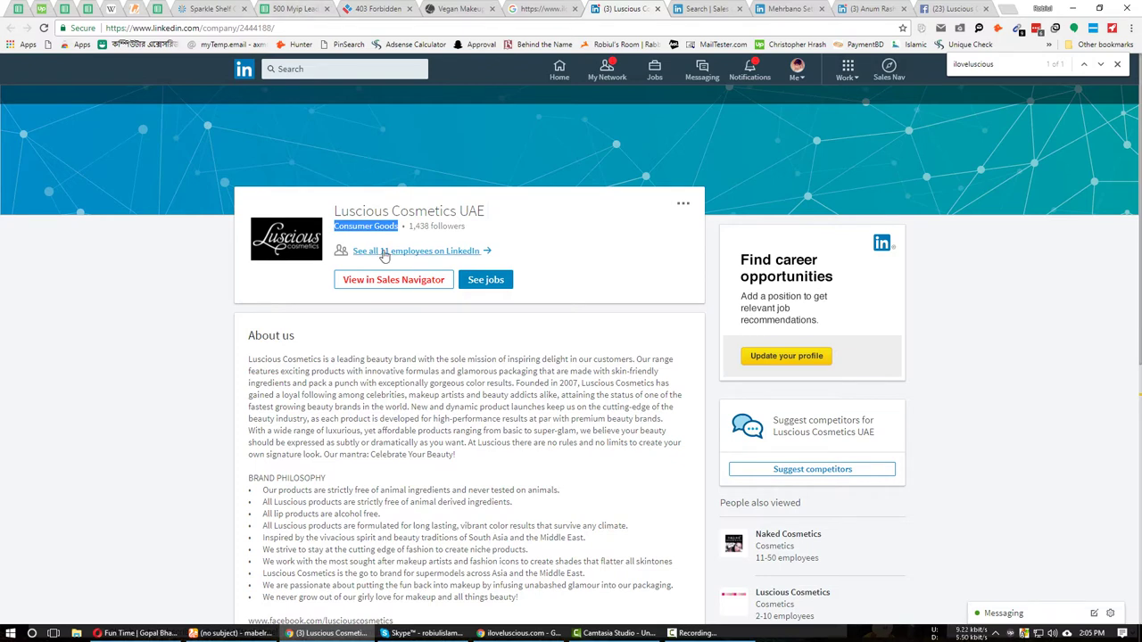
left_click(306, 8)
key("ctrl+v")
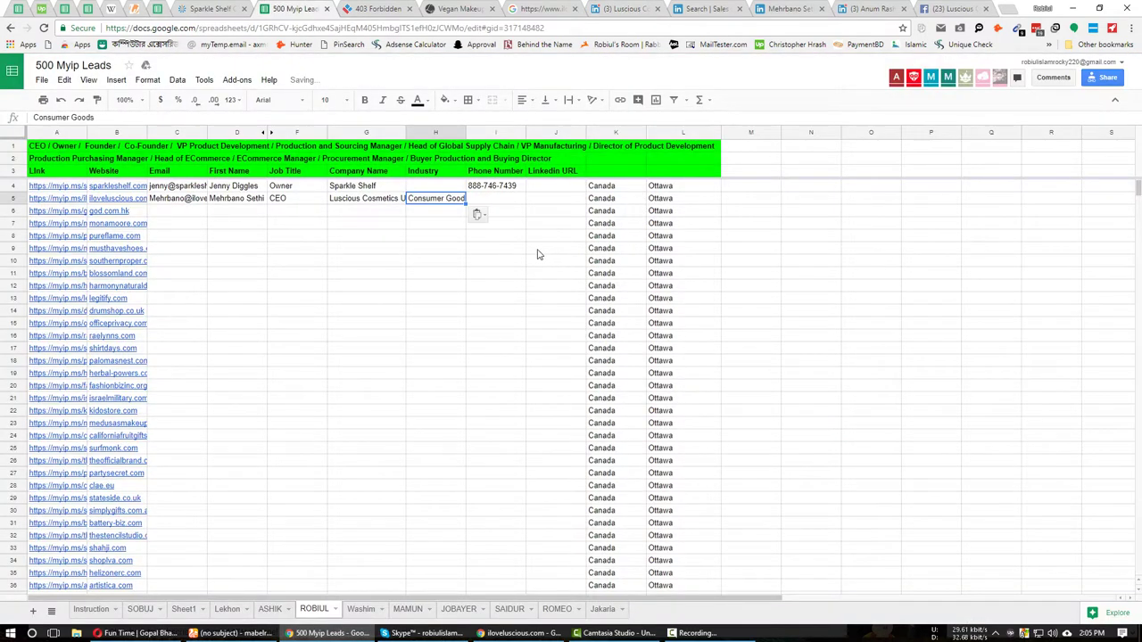
left_click(499, 203)
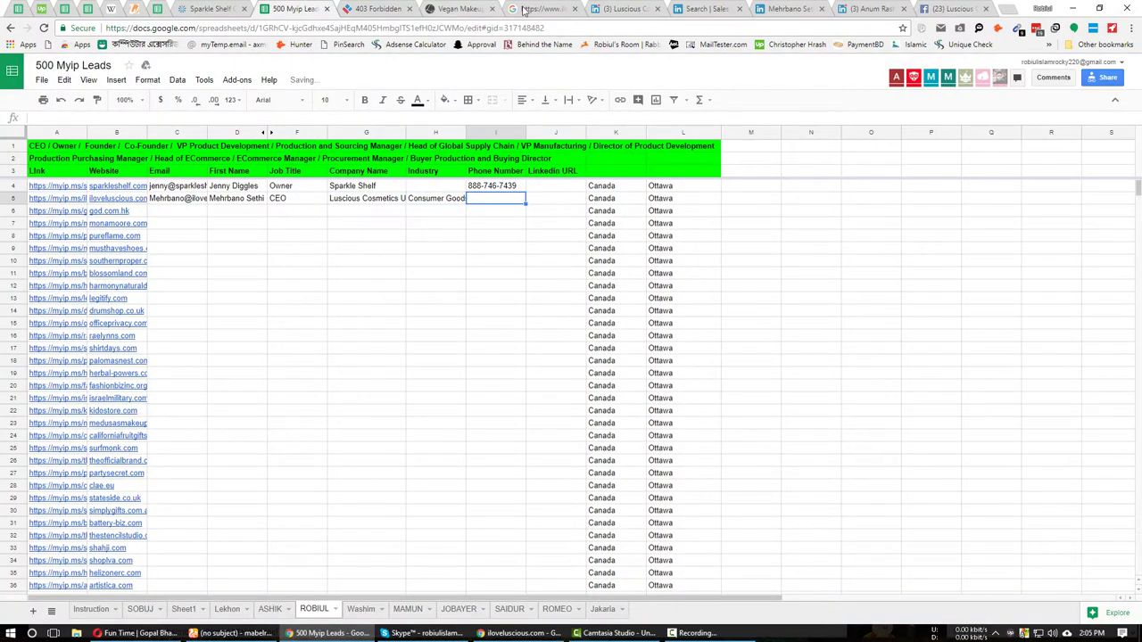
left_click(472, 7)
Reload the forbidden myip.ms page, then open the Luscious website's Contact Us page.
left_click(378, 8)
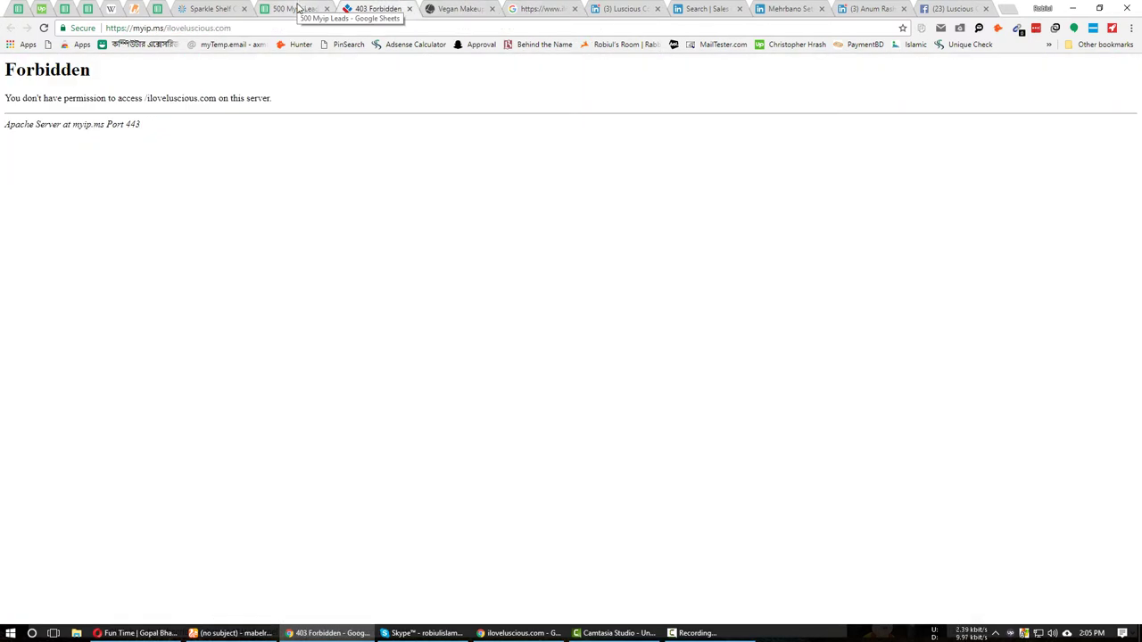
left_click(44, 27)
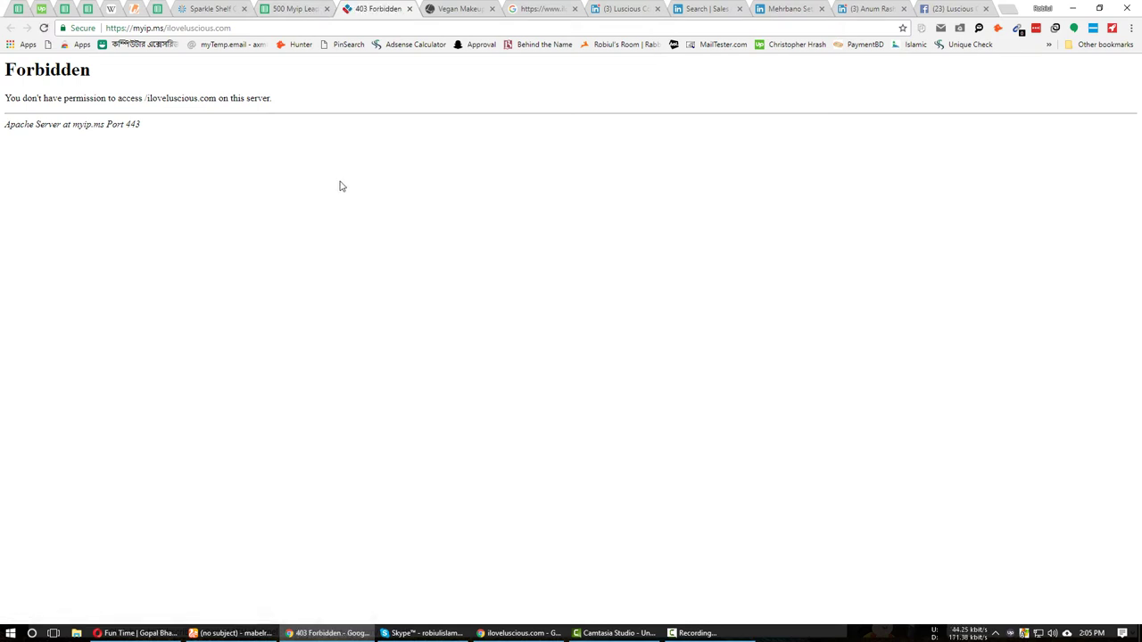
left_click(473, 7)
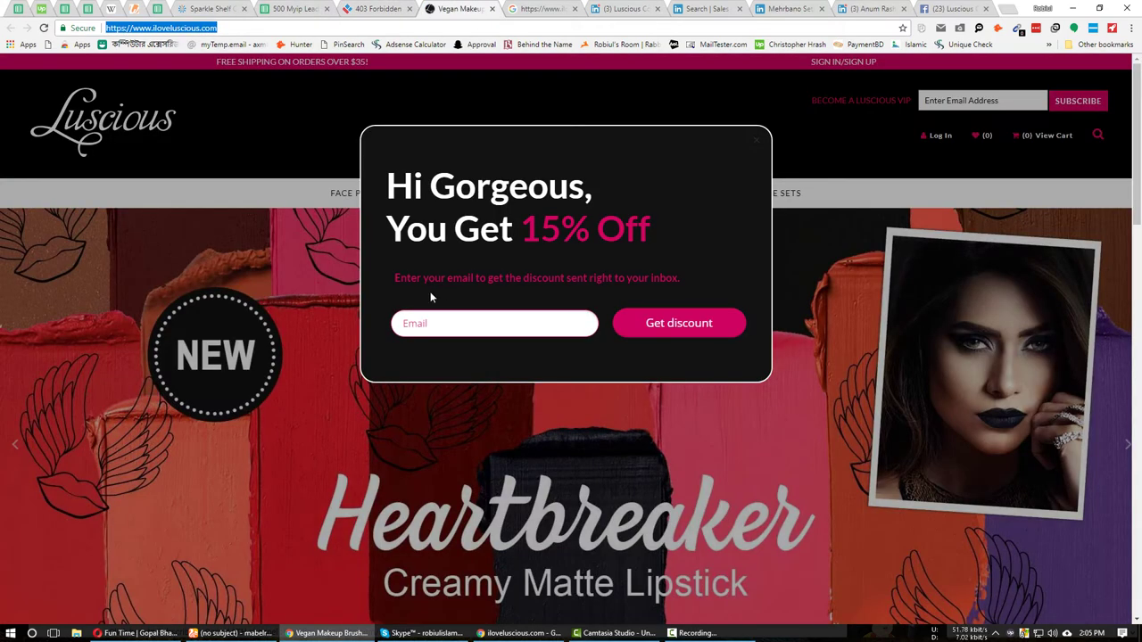
left_click(899, 283)
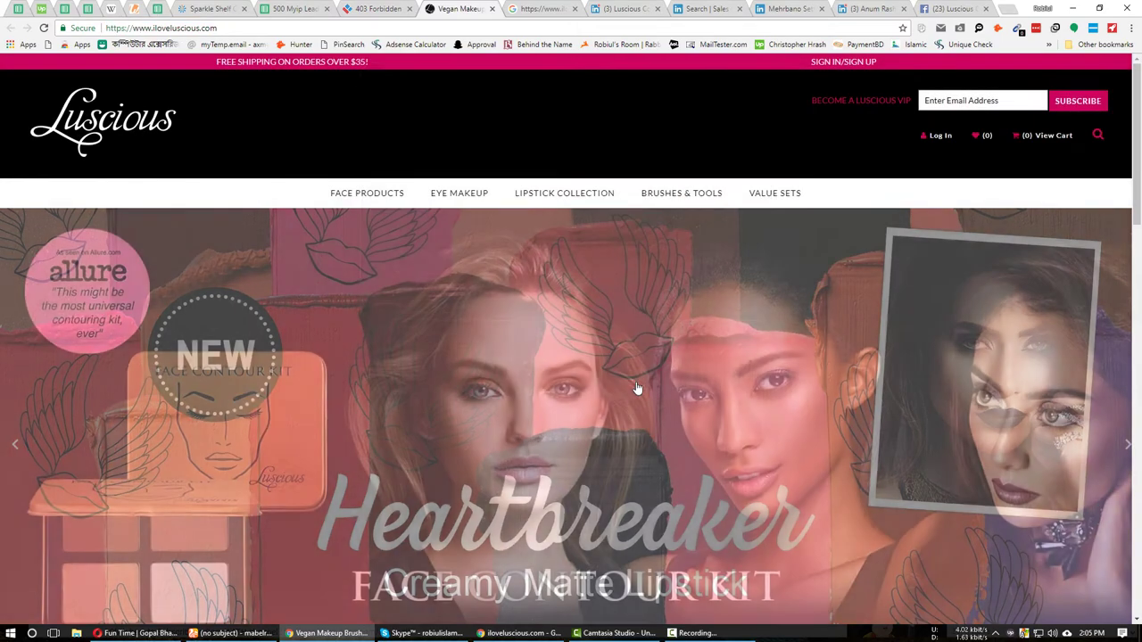
scroll(635, 395, "down", 20)
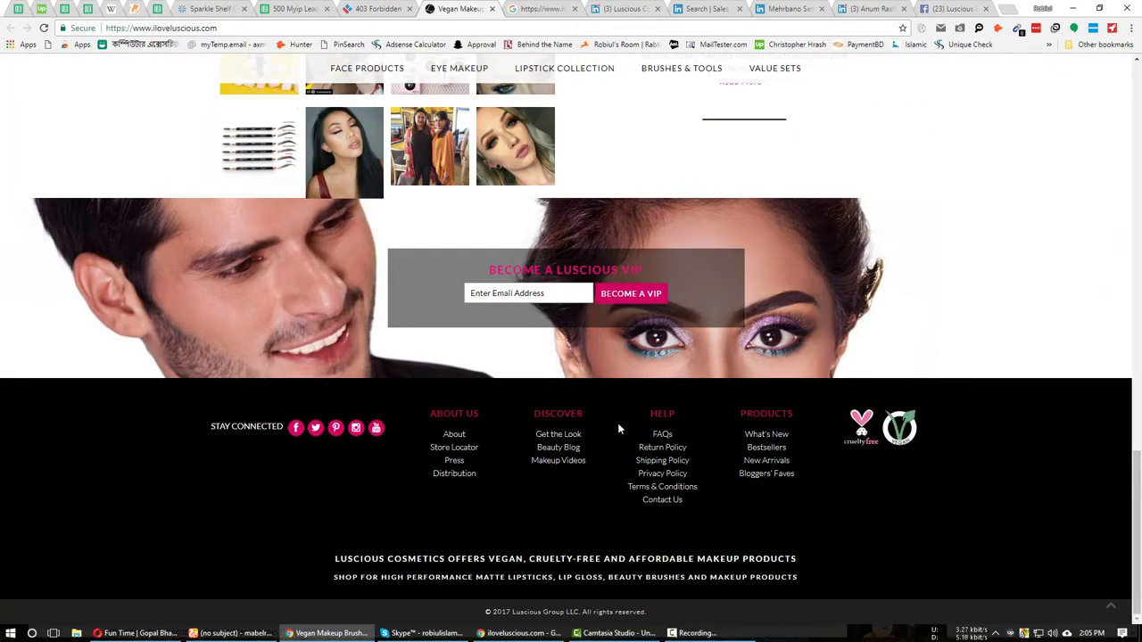
left_click(659, 489)
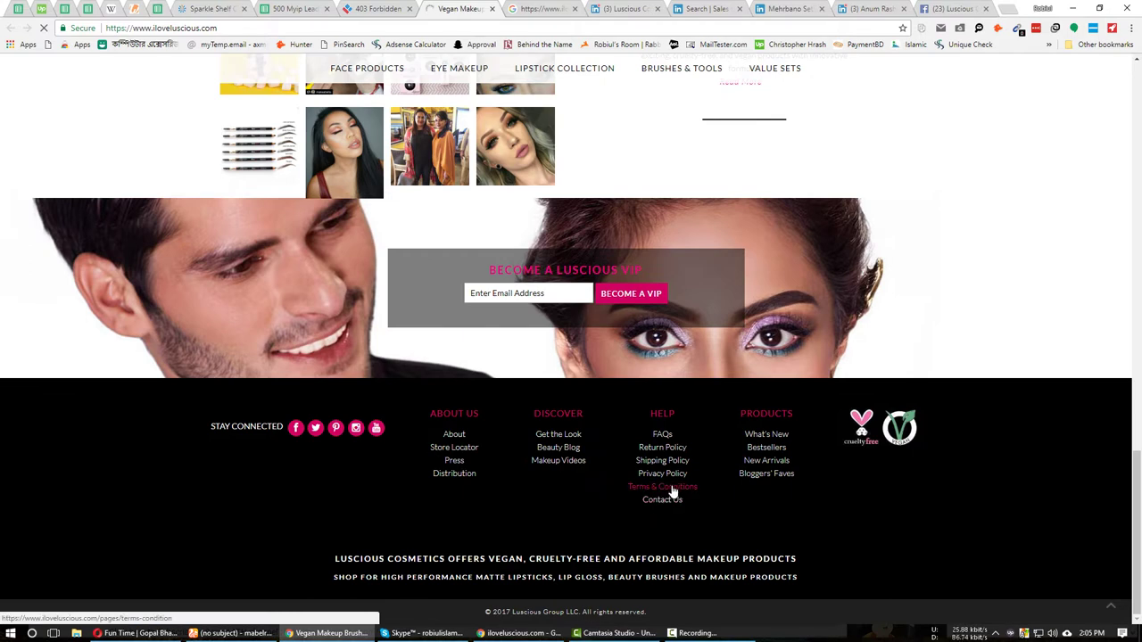
left_click(678, 499)
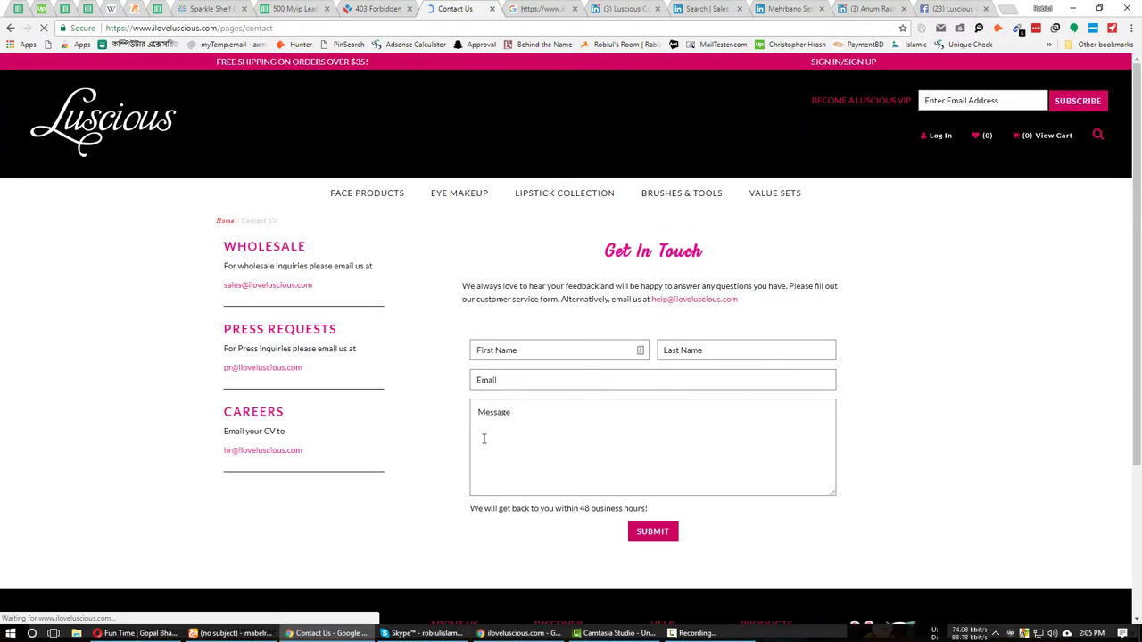
Review the Contact Us page and Luscious Cosmetics' Facebook About page, then return to the sheet.
scroll(484, 439, "down", 3)
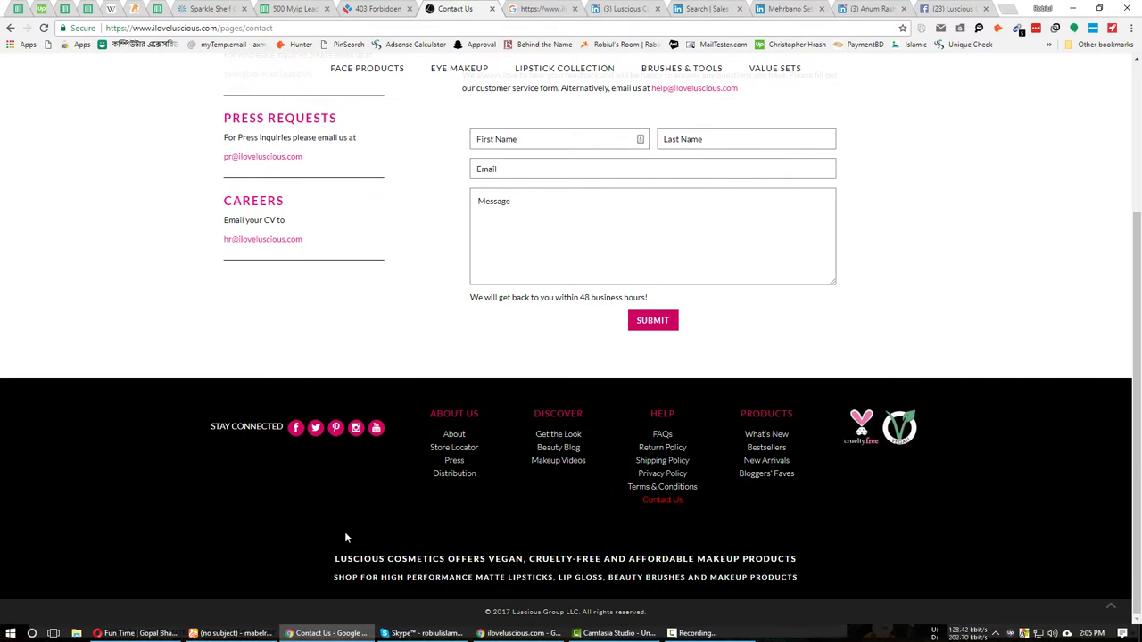
scroll(663, 274, "up", 3)
key("ctrl+9")
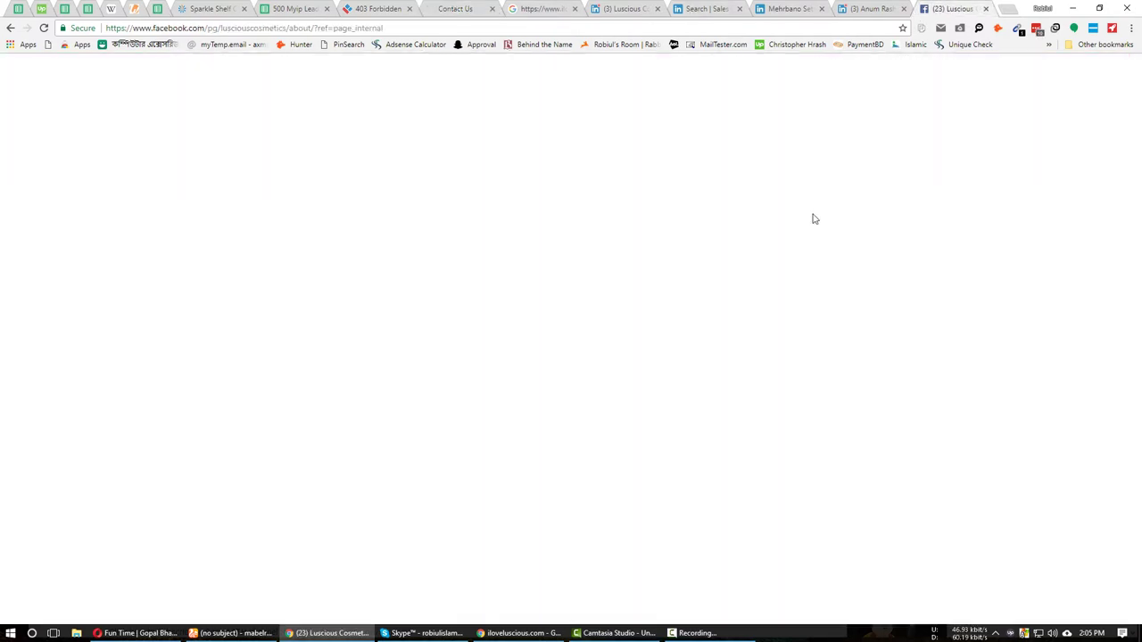
scroll(400, 288, "up", 2)
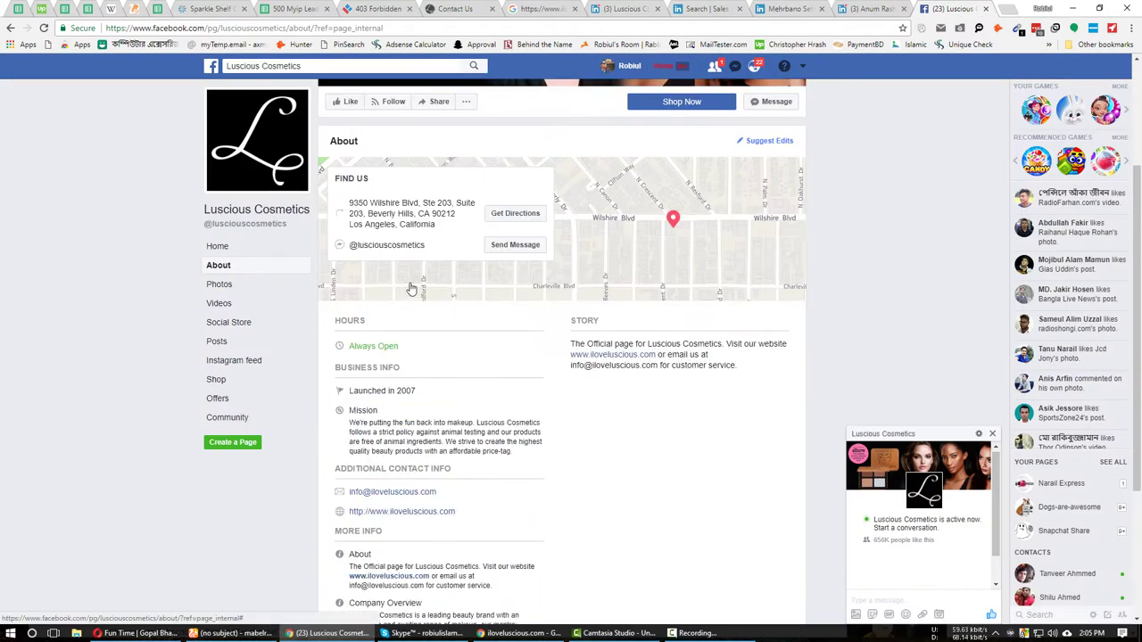
key("ctrl+8")
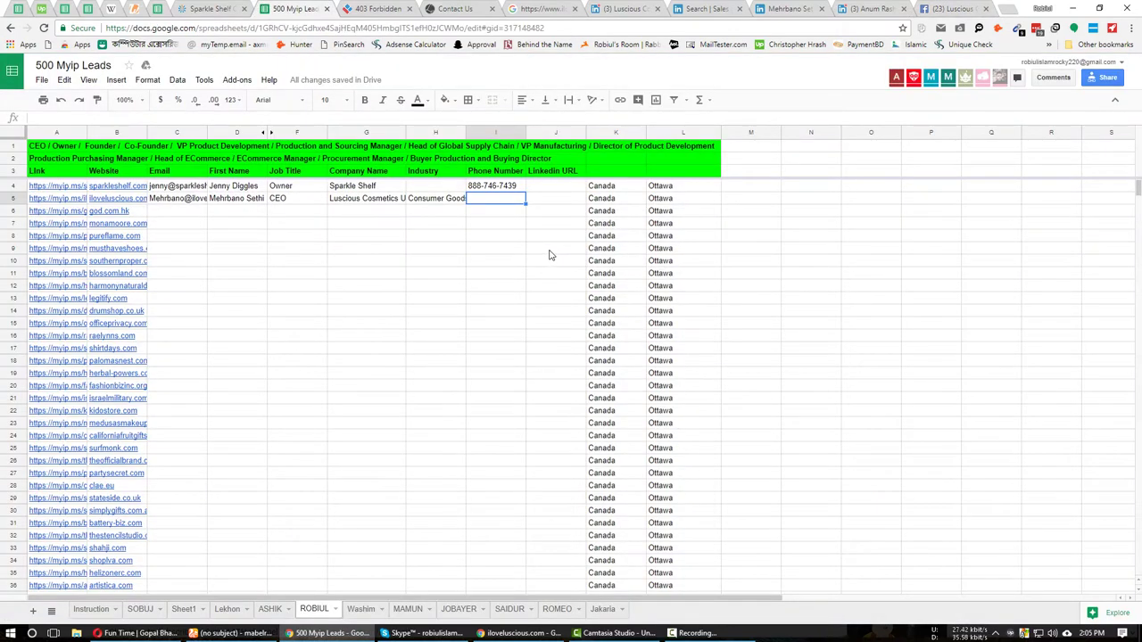
Paste the CEO's Sales Navigator profile link into J5.
left_click(562, 202)
left_click(803, 8)
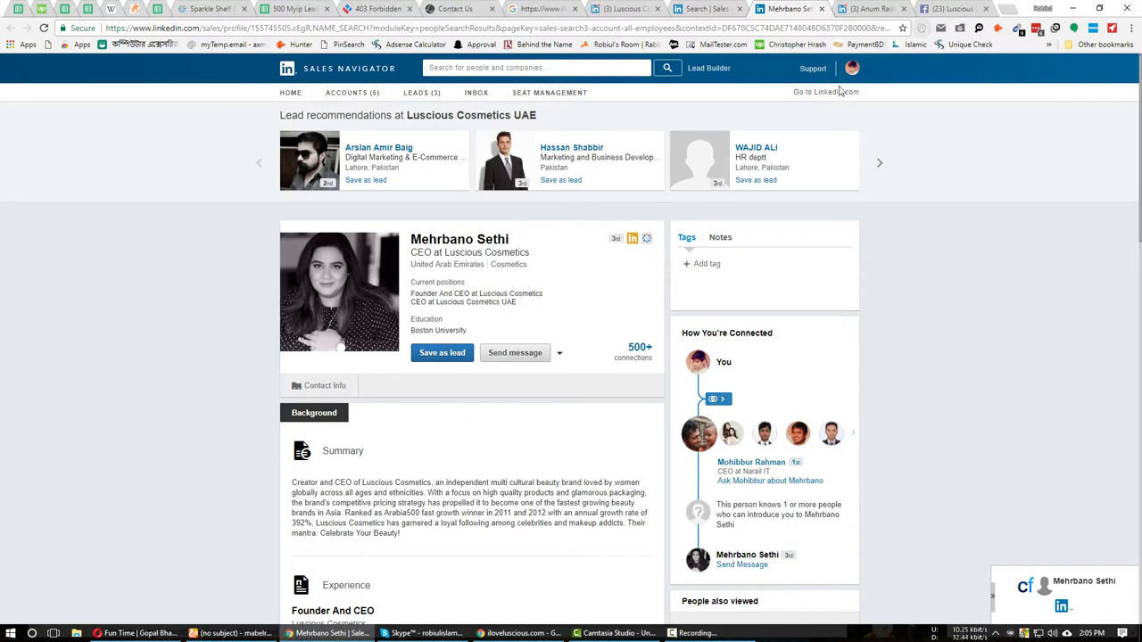
left_click(294, 8)
key("ctrl+v")
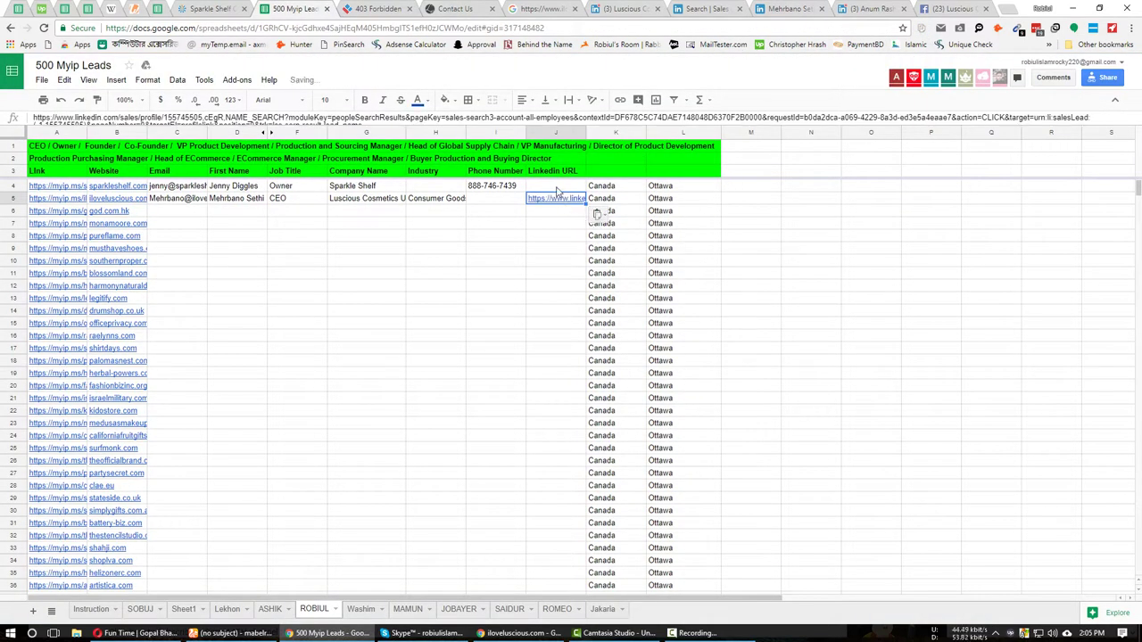
Insert an empty row 6 below the CEO's row.
left_click(562, 211)
right_click(567, 212)
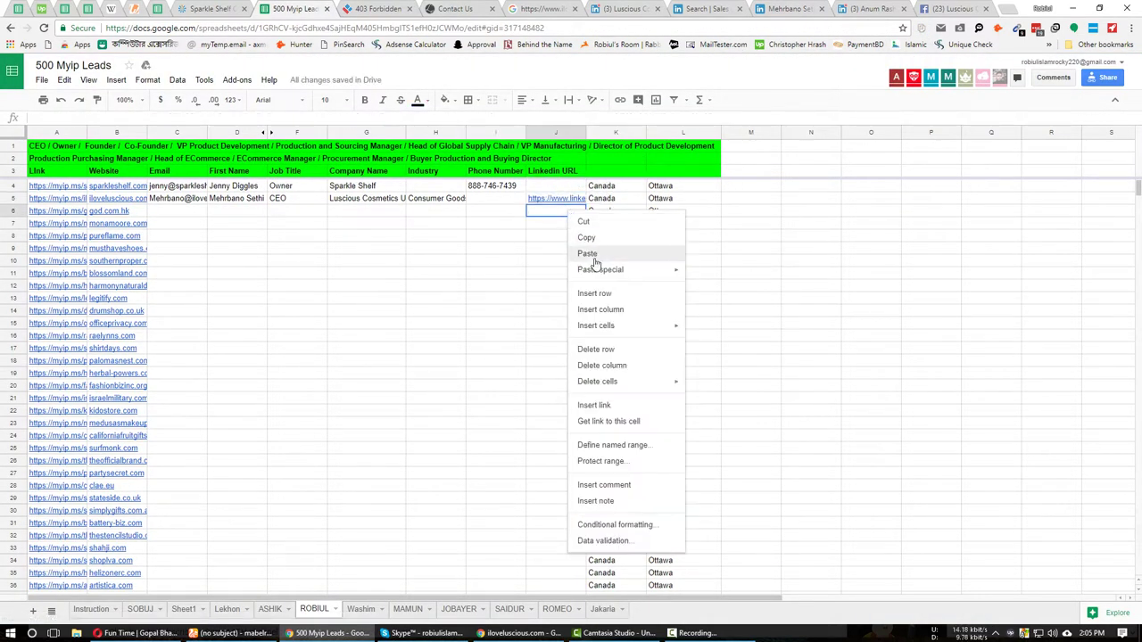
left_click(303, 286)
left_click(188, 214)
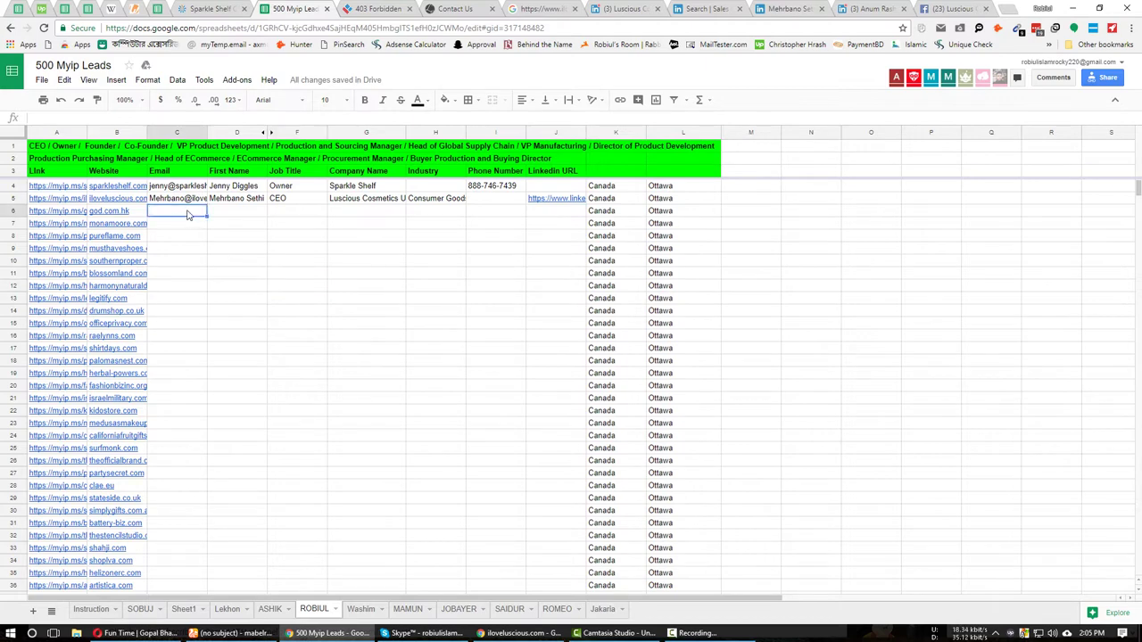
right_click(415, 215)
left_click(440, 295)
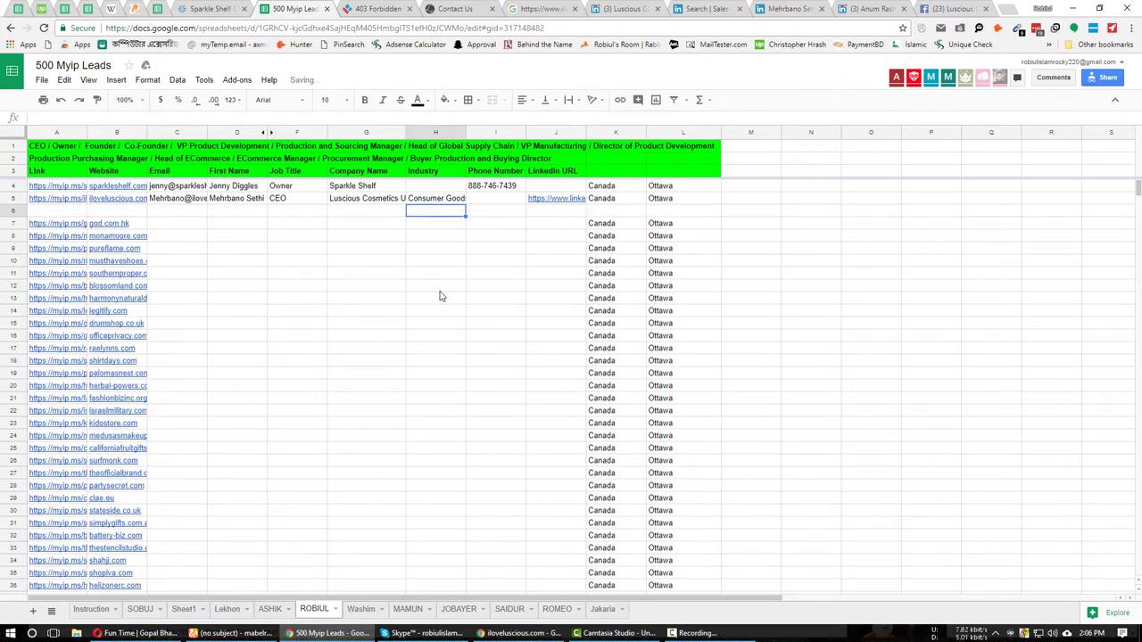
Take the VP's name from LinkedIn and build a first-name iloveluscious.com address in MailTester.
left_click(178, 212)
left_click(790, 8)
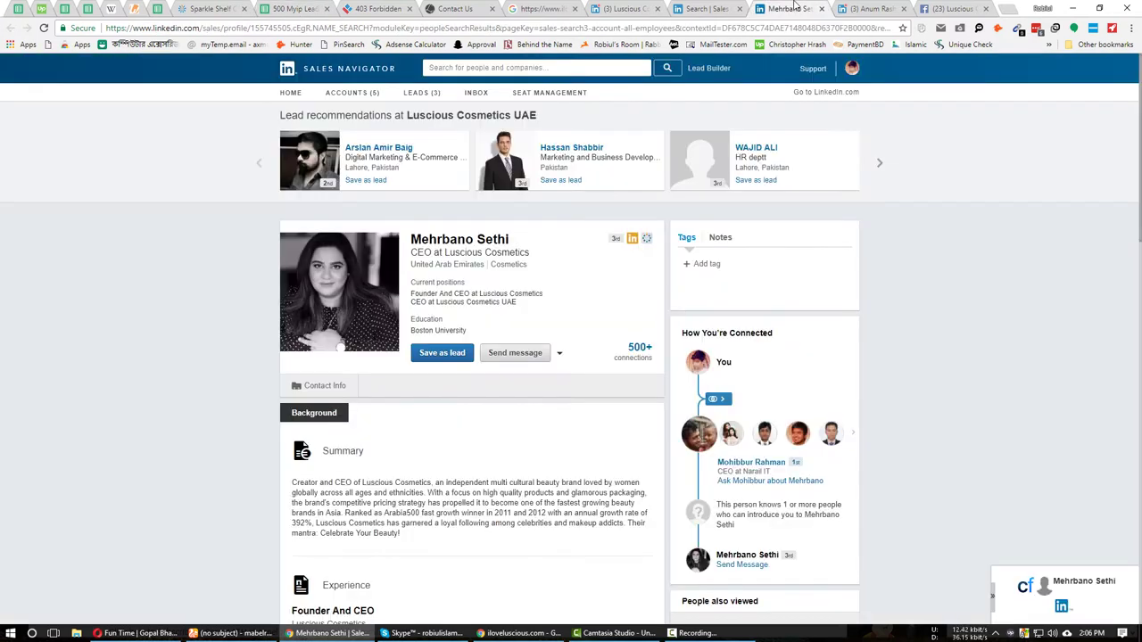
left_click(870, 8)
triple_click(457, 283)
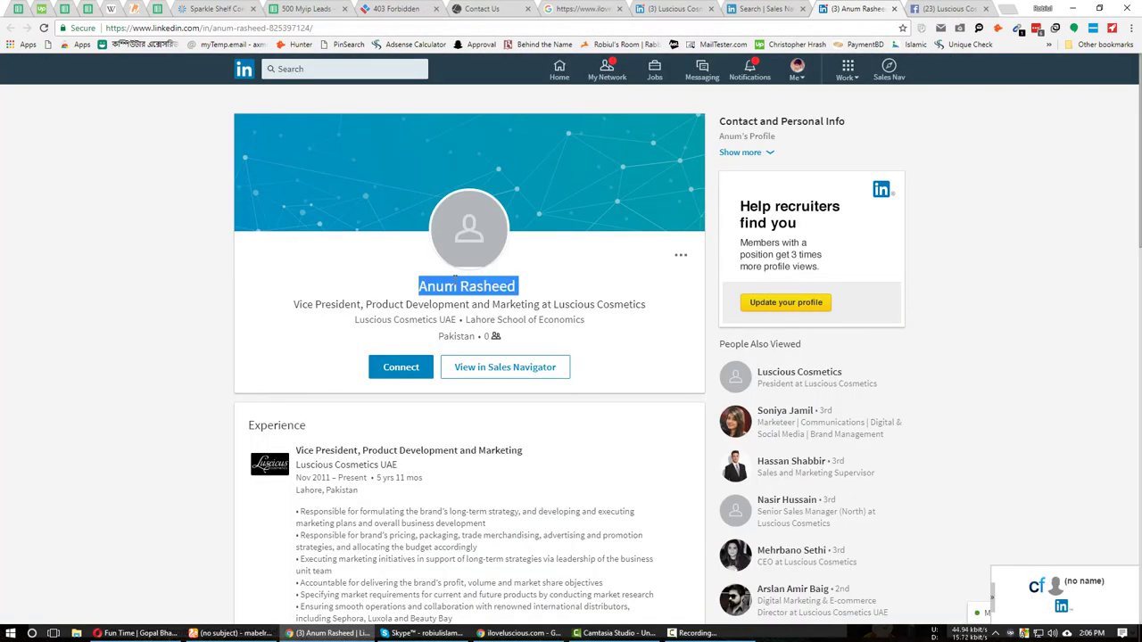
left_click(230, 633)
left_click(172, 9)
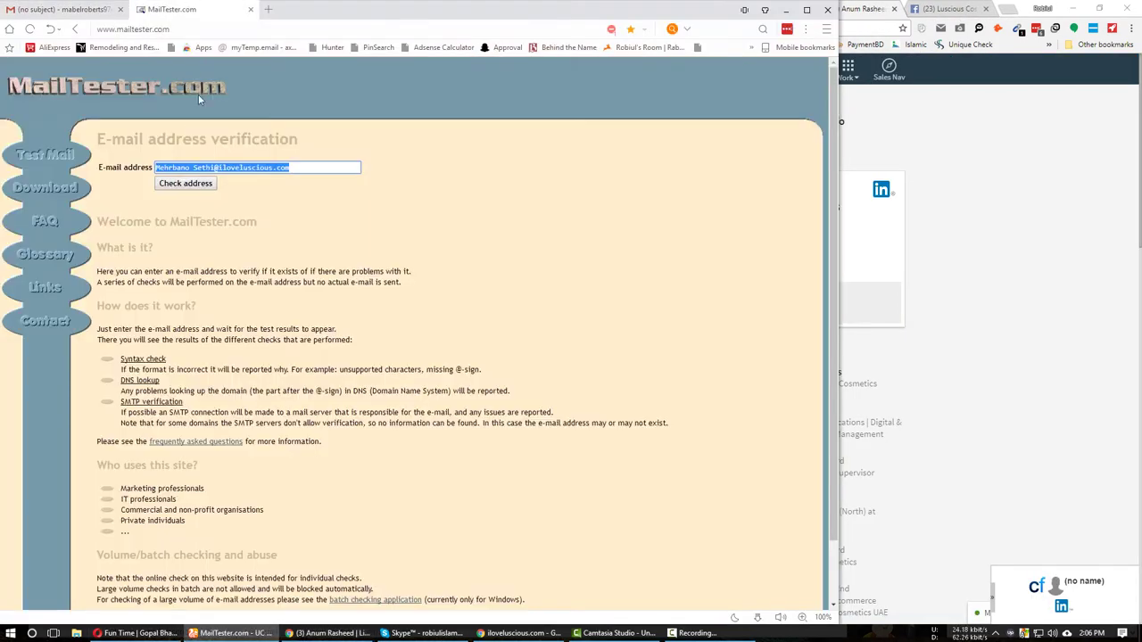
left_click(193, 168)
left_click(215, 167, "shift")
key("BackSpace")
key("BackSpace")
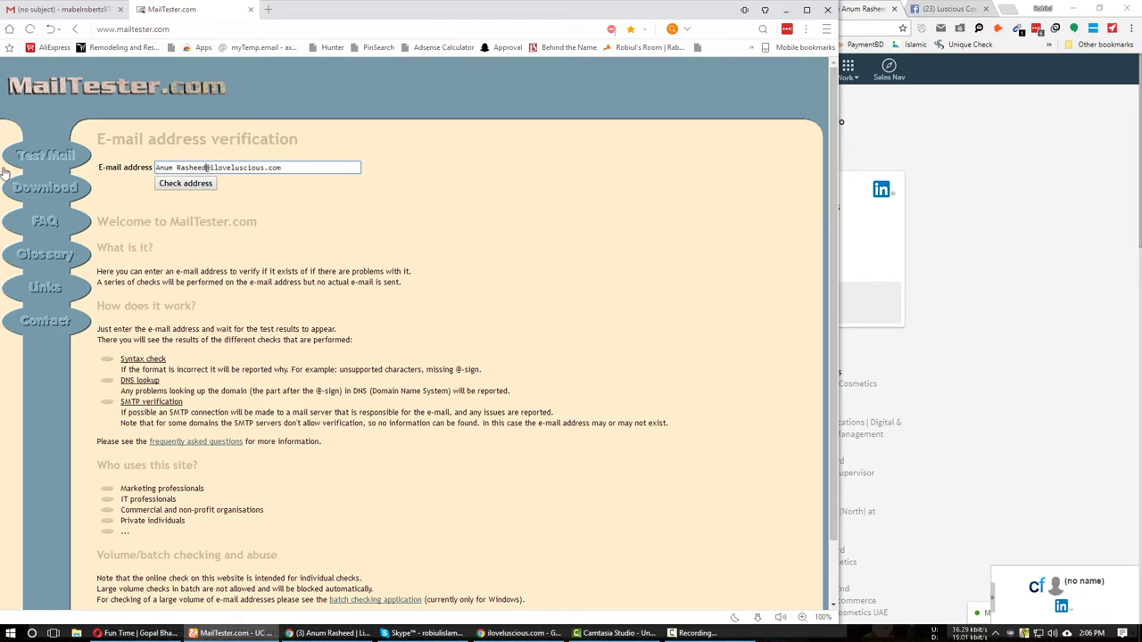
key("ctrl+a")
key("ctrl+c")
Check the guessed address in Gmail's To field and copy the verified first-name variant.
left_click(59, 9)
key("ctrl+v")
key("ctrl+v")
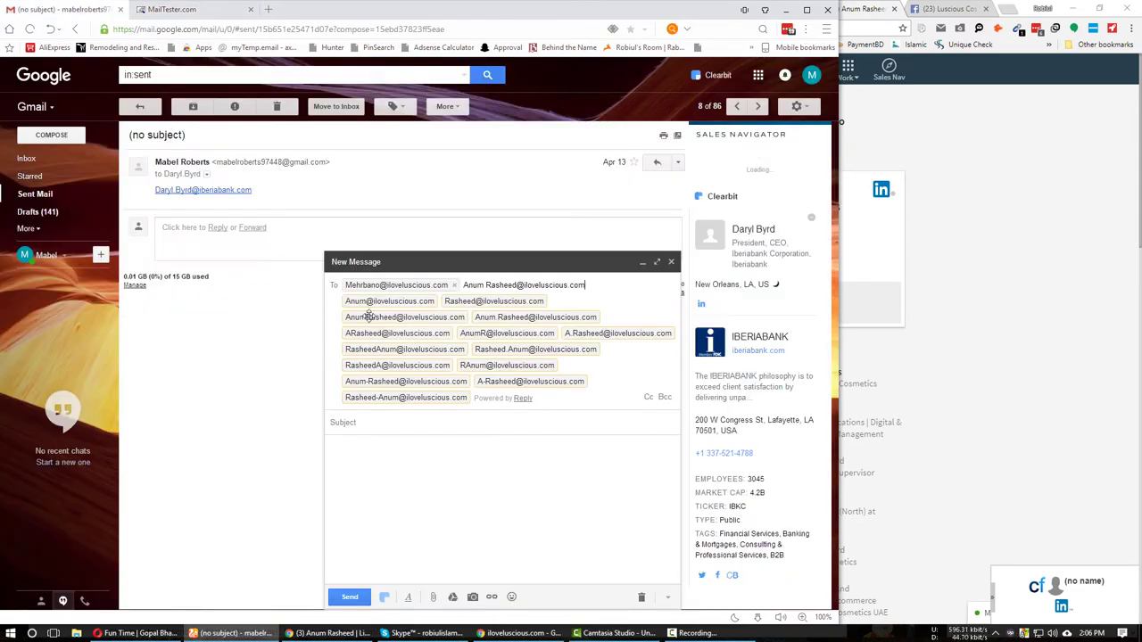
mouse_move(387, 305)
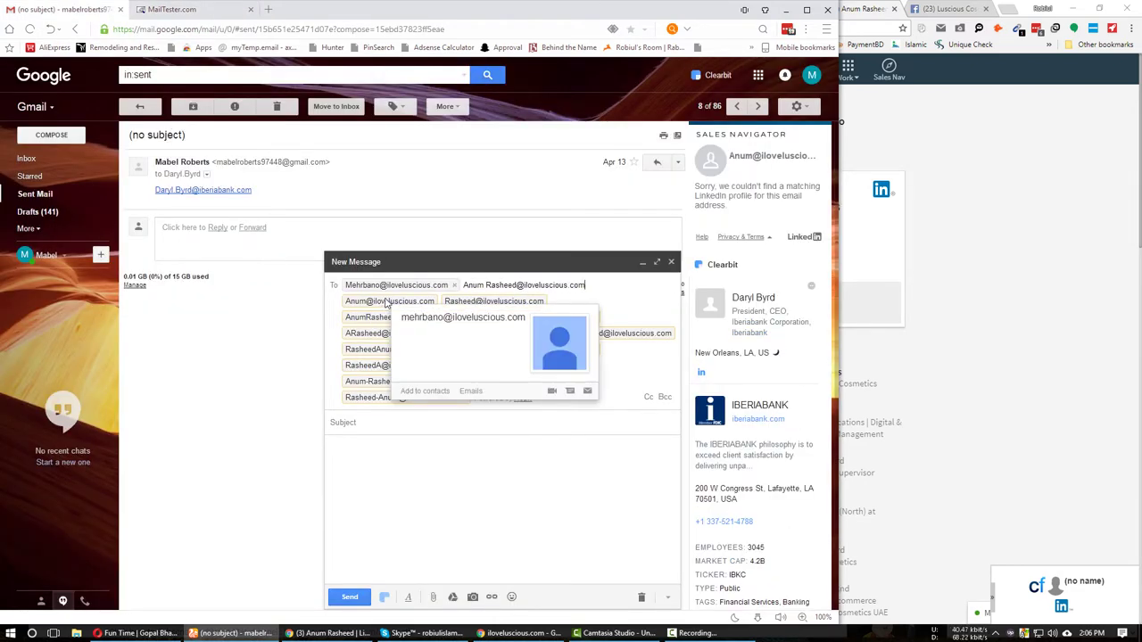
key("ctrl+z")
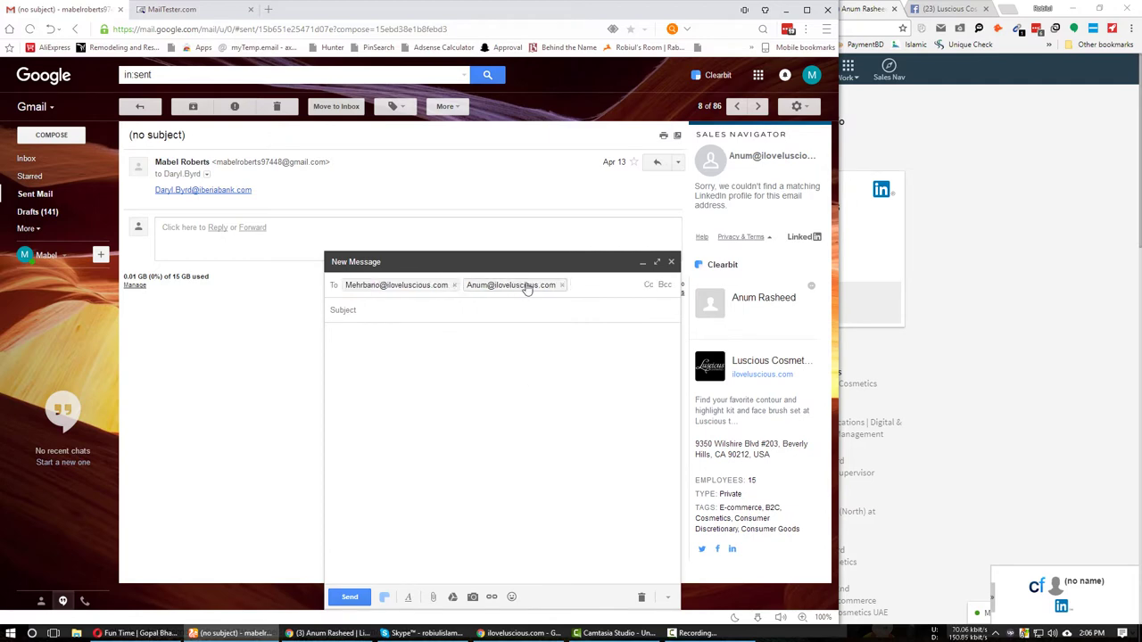
double_click(528, 286)
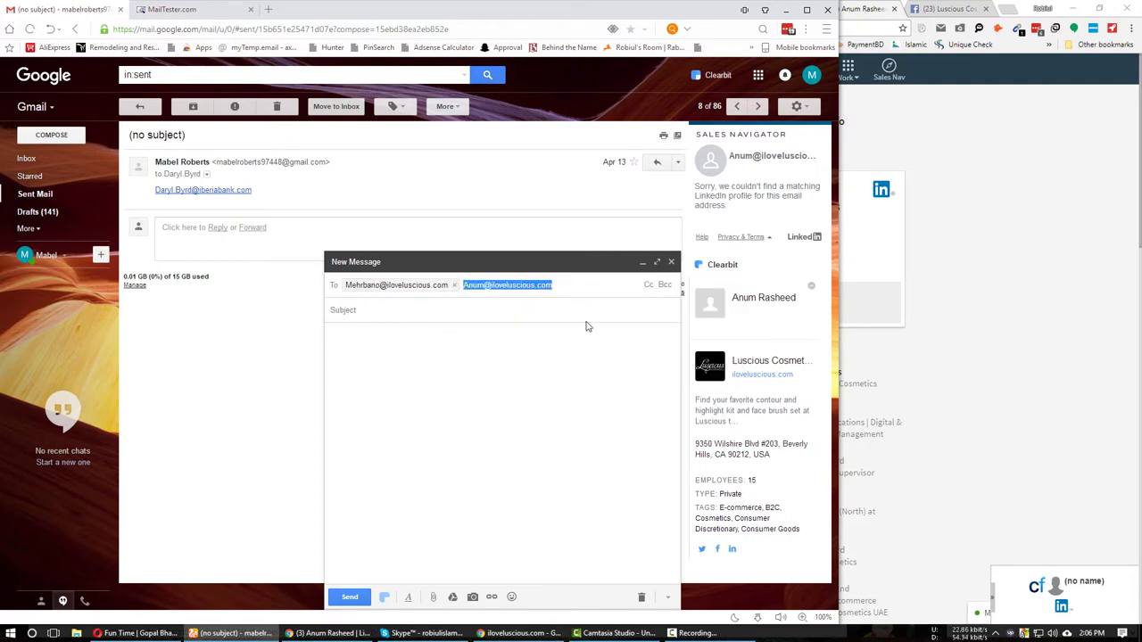
key("ctrl+c")
Paste the verified address into C6 of the leads sheet.
left_click(331, 632)
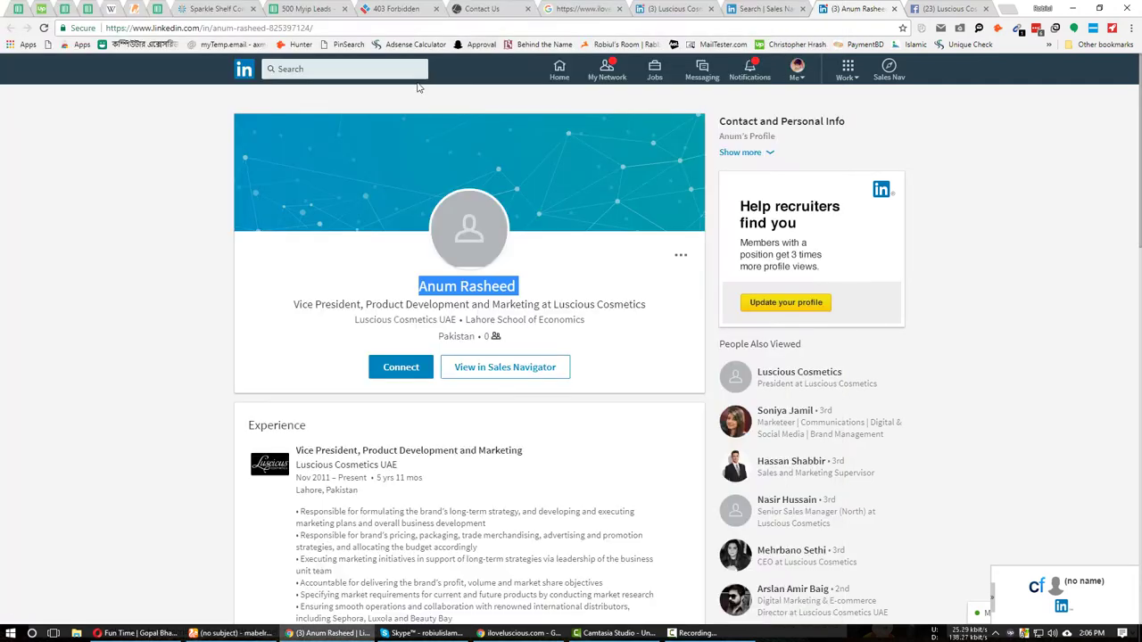
left_click(397, 8)
left_click(308, 8)
left_click(177, 211)
key("ctrl+v")
Copy the VP's name from LinkedIn into D6.
key("Tab")
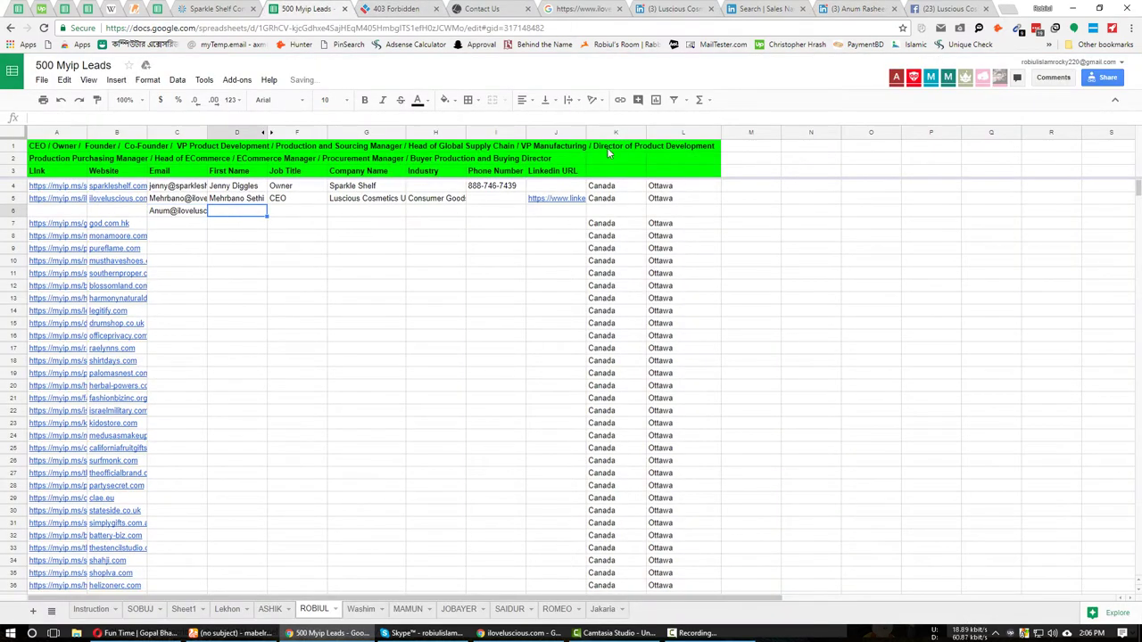
left_click(883, 8)
right_click(479, 289)
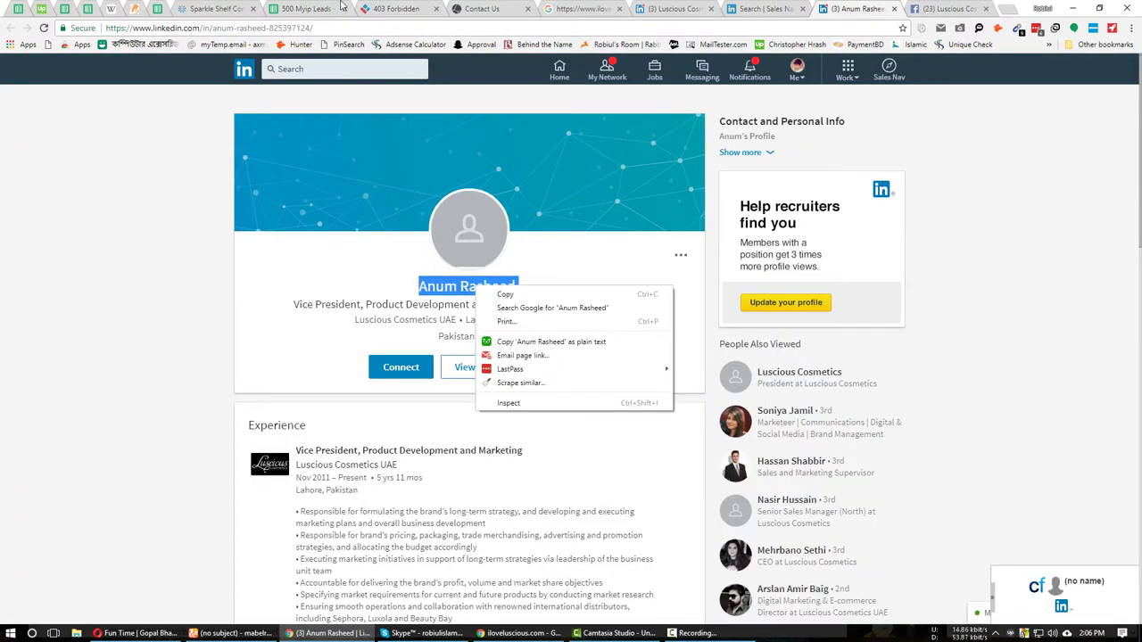
left_click(500, 294)
left_click(308, 8)
key("ctrl+v")
Copy the VP's job title from the profile into F6.
left_click(879, 9)
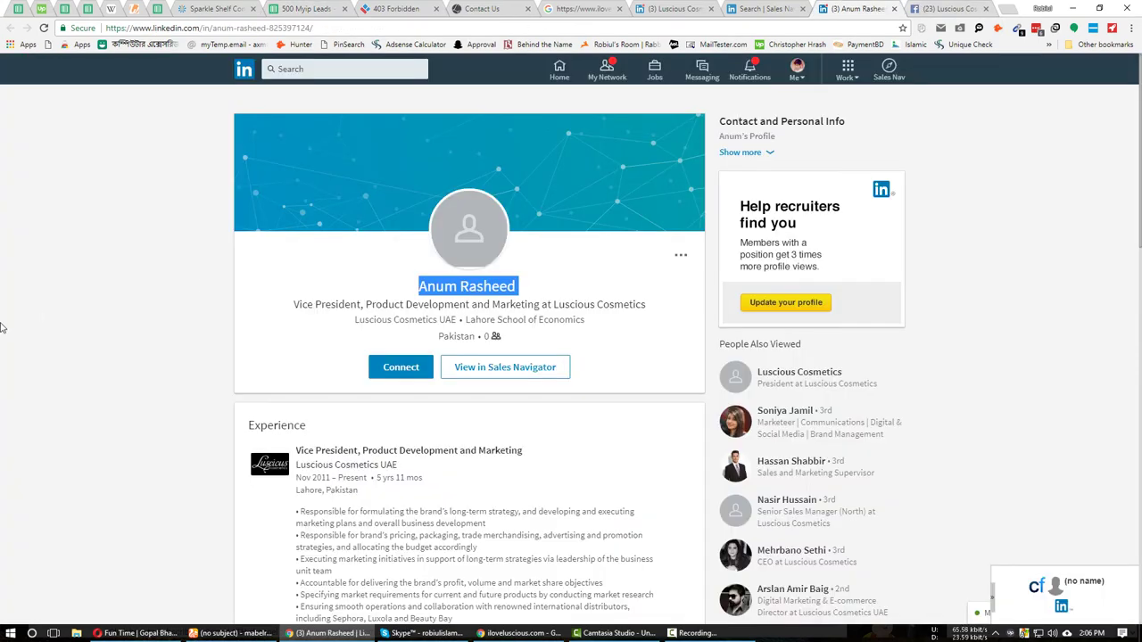
left_click(145, 354)
scroll(639, 279, "down", 2)
left_click_drag(524, 273, 296, 273)
left_click(306, 9)
key("ctrl+v")
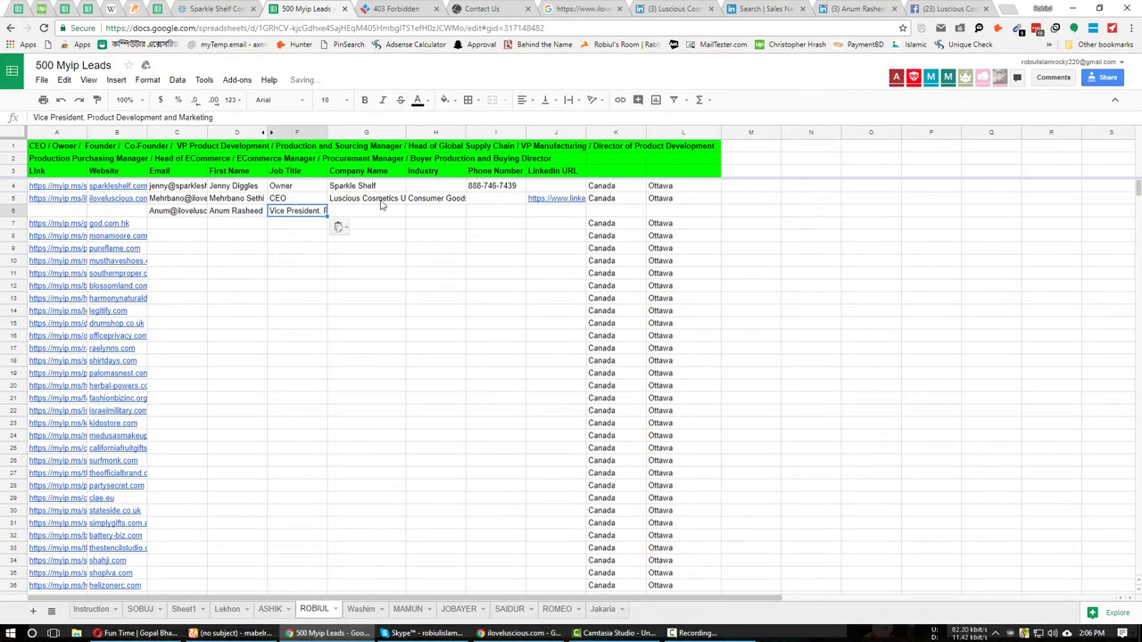
left_click(366, 213)
Fill company, Consumer Goods industry and LinkedIn URL from G5:J5 down into row 6.
left_click(859, 8)
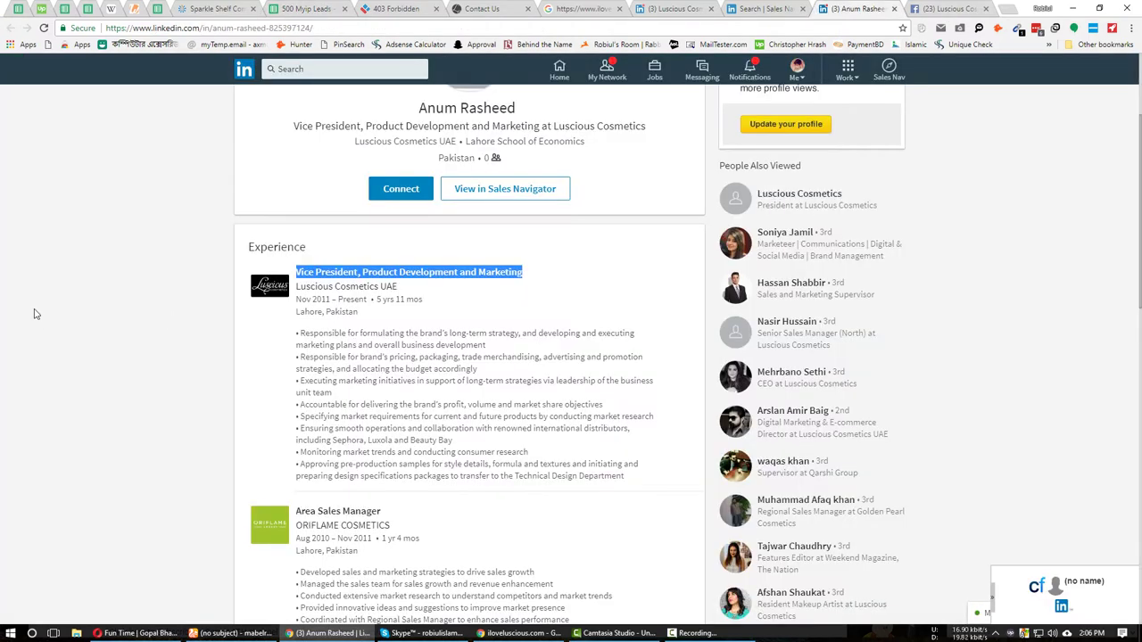
left_click(306, 9)
left_click(366, 198)
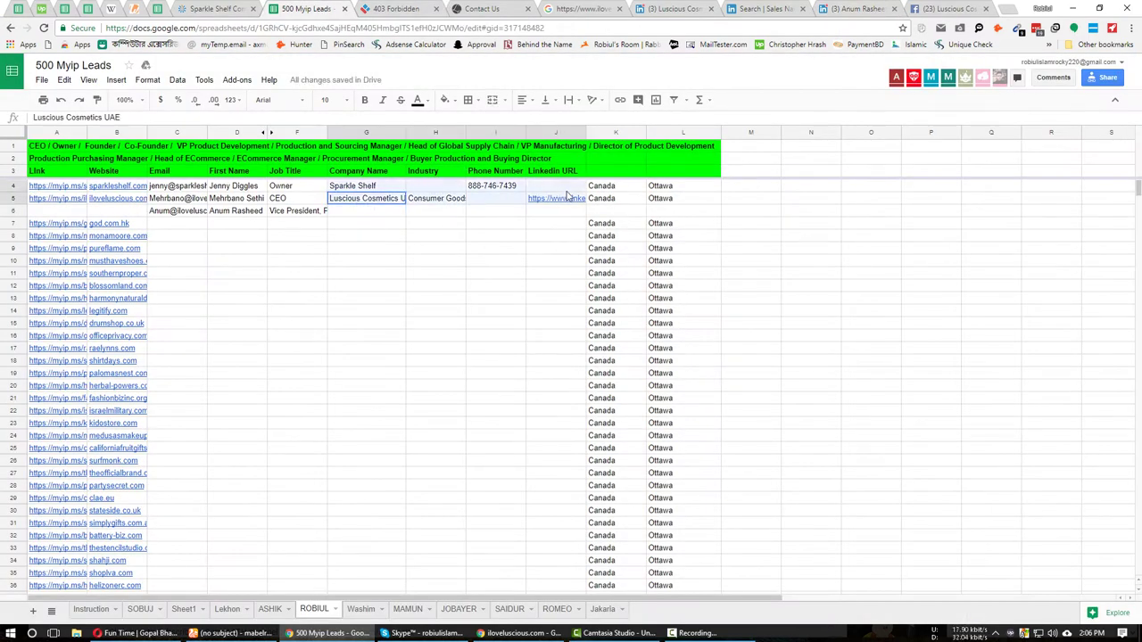
left_click(566, 204, "shift")
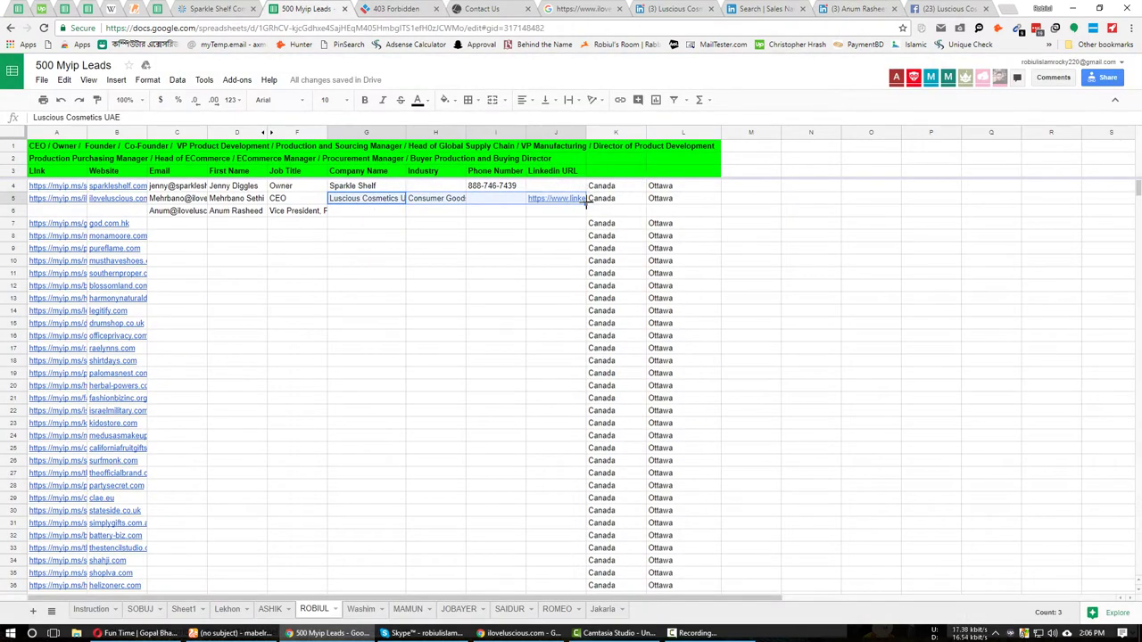
left_click_drag(586, 204, 585, 215)
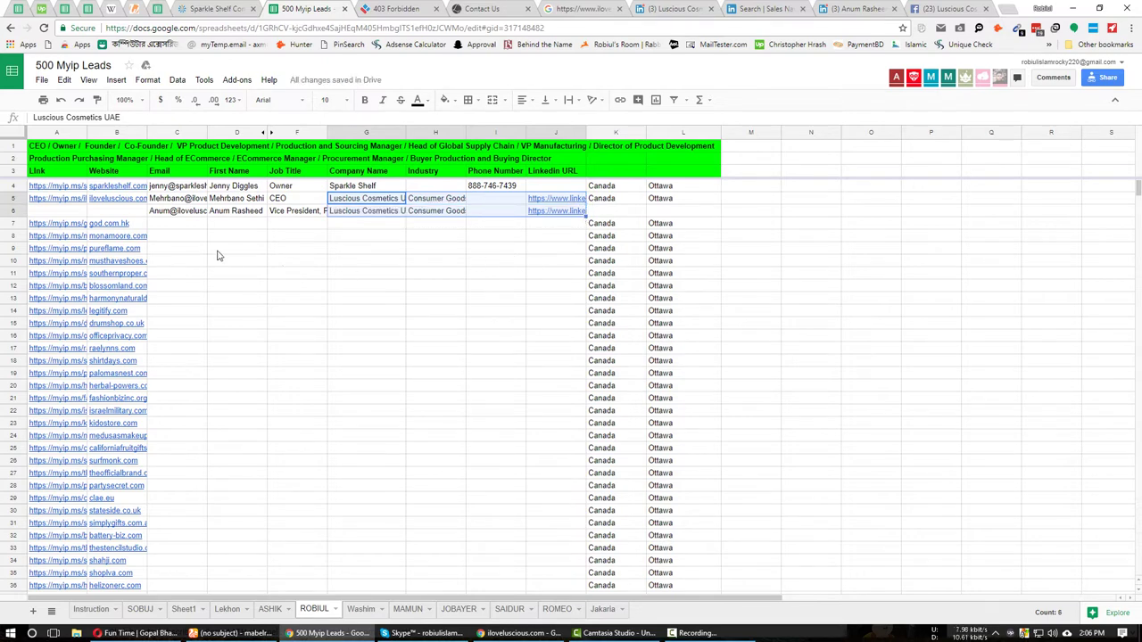
Copy the website from B5 into B6, review row 6, and bring up god.com.hk in B7.
left_click(139, 202)
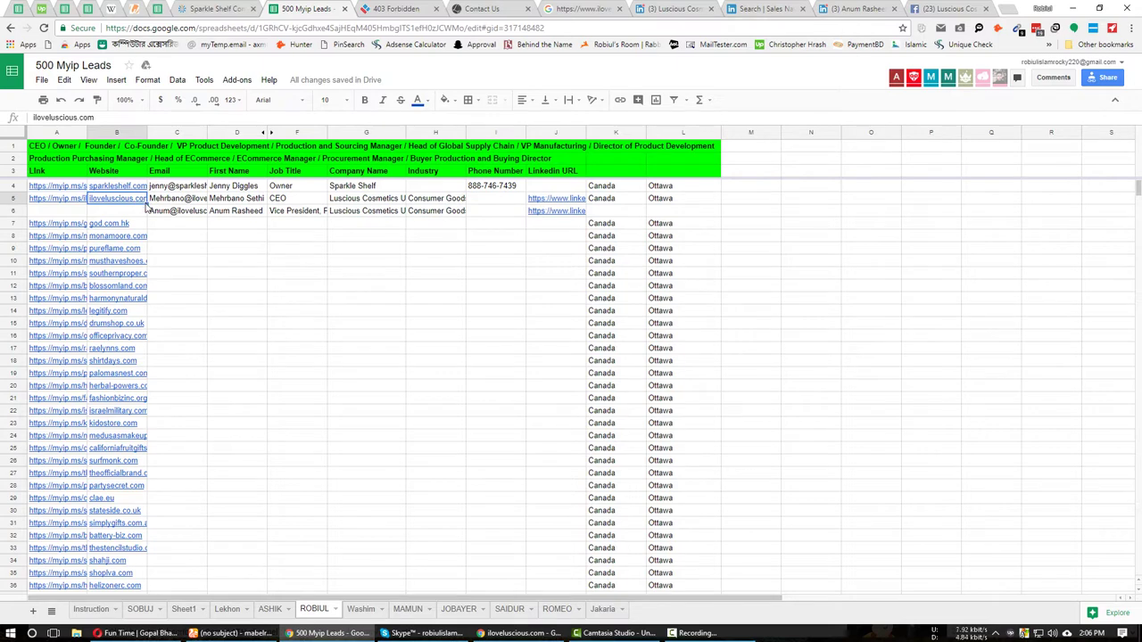
left_click_drag(163, 207, 178, 214)
left_click(192, 224)
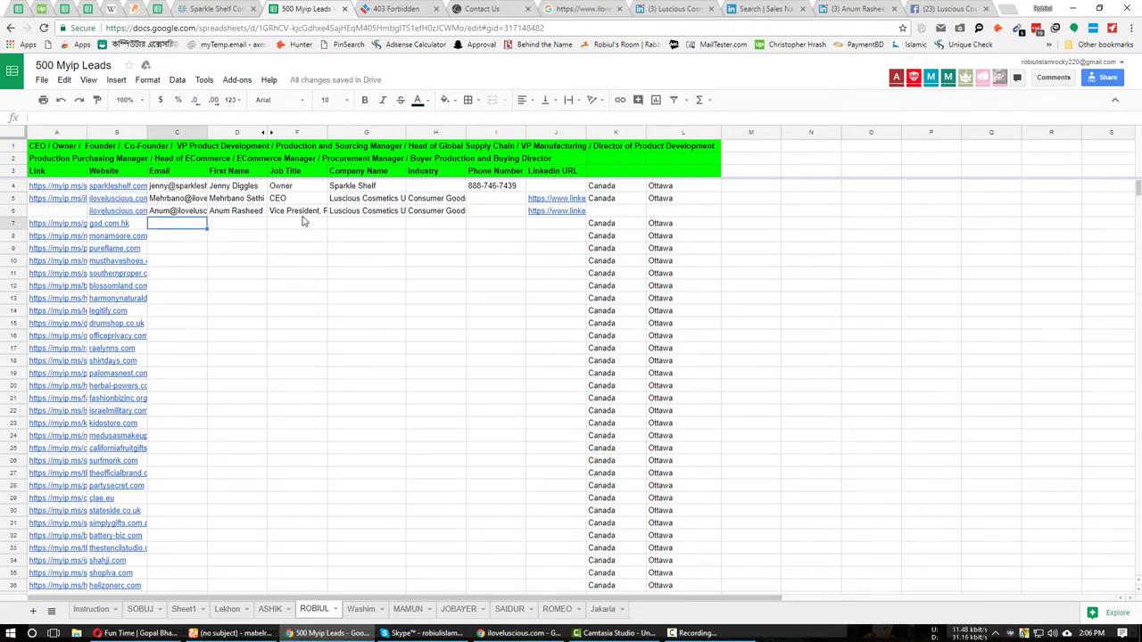
left_click(559, 131)
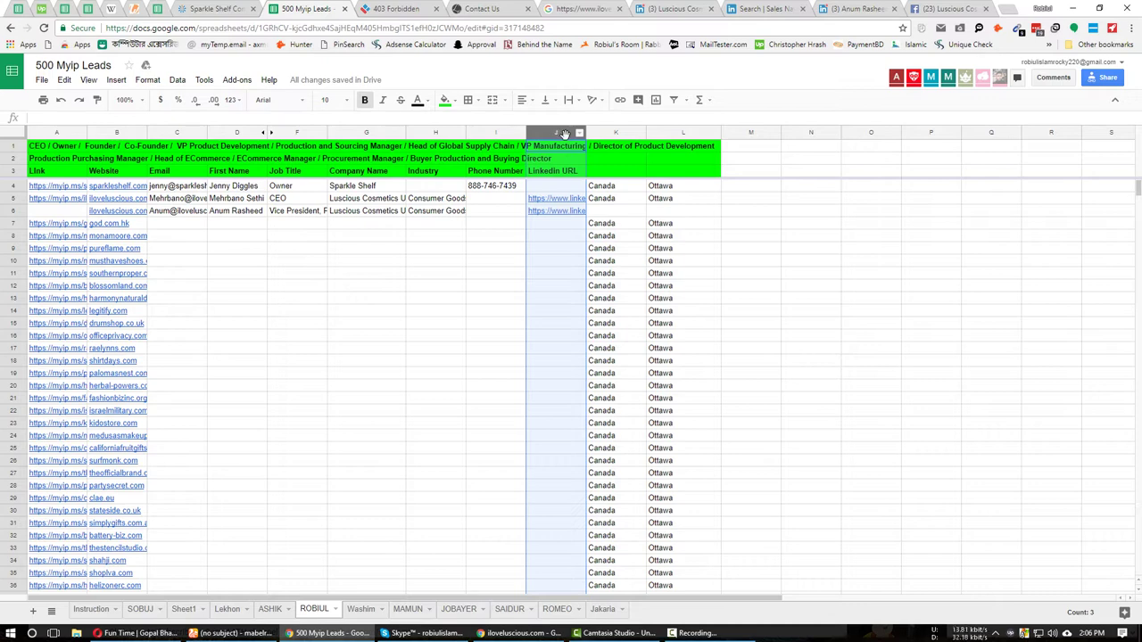
left_click(434, 132)
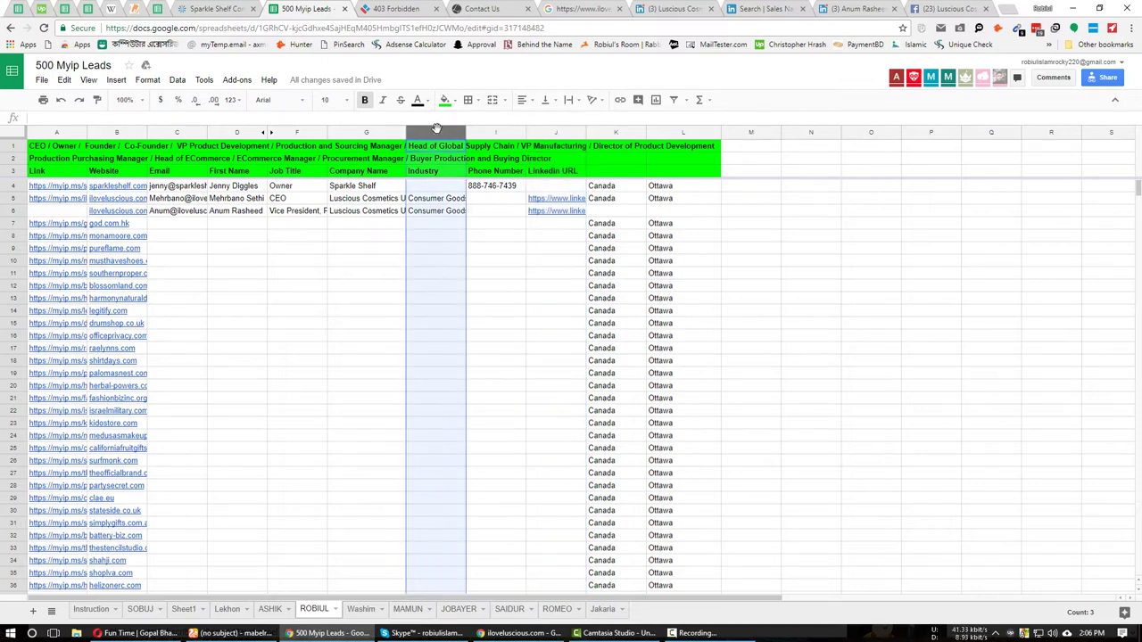
left_click(380, 273)
left_click(183, 210)
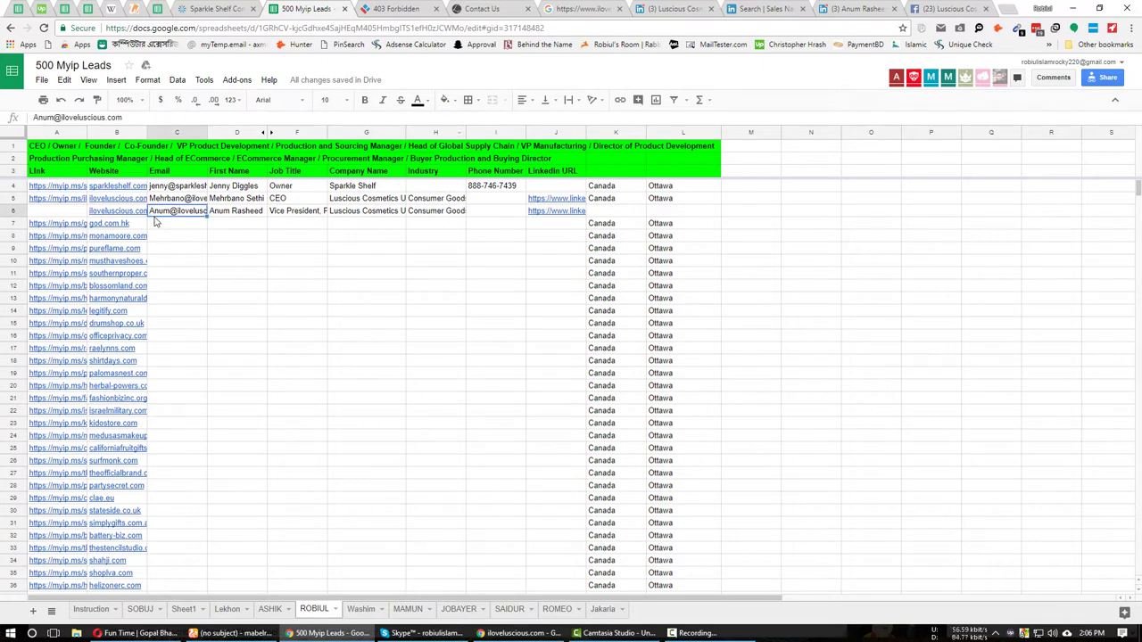
left_click(186, 225)
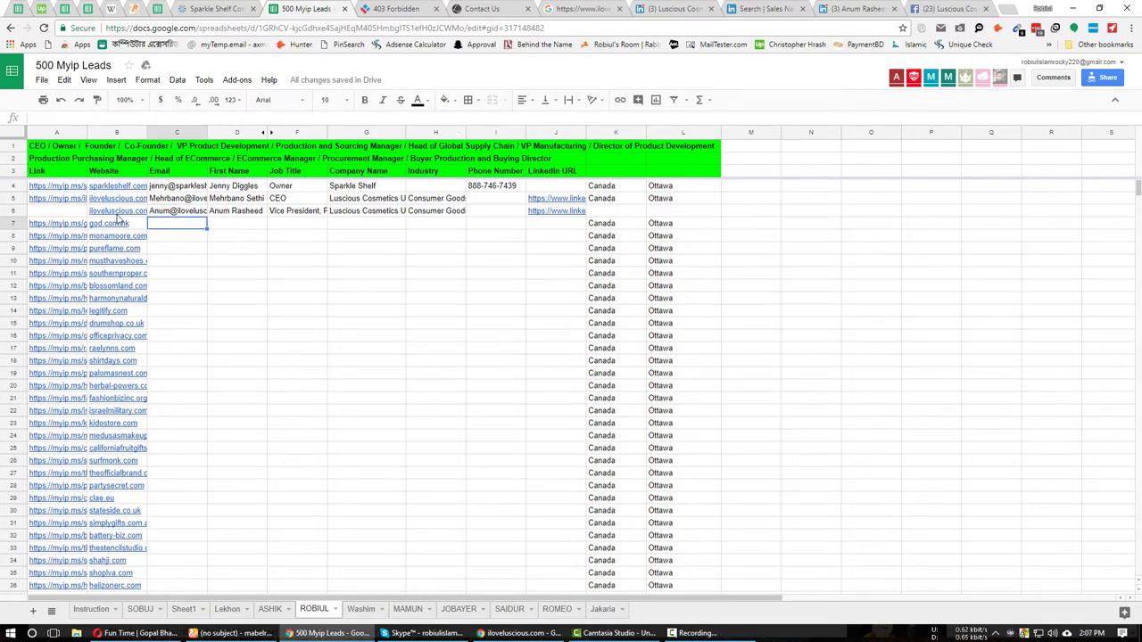
left_click(119, 221)
Open god.com.hk and its myip.ms lookup in new tabs from row 7's links.
left_click(124, 211)
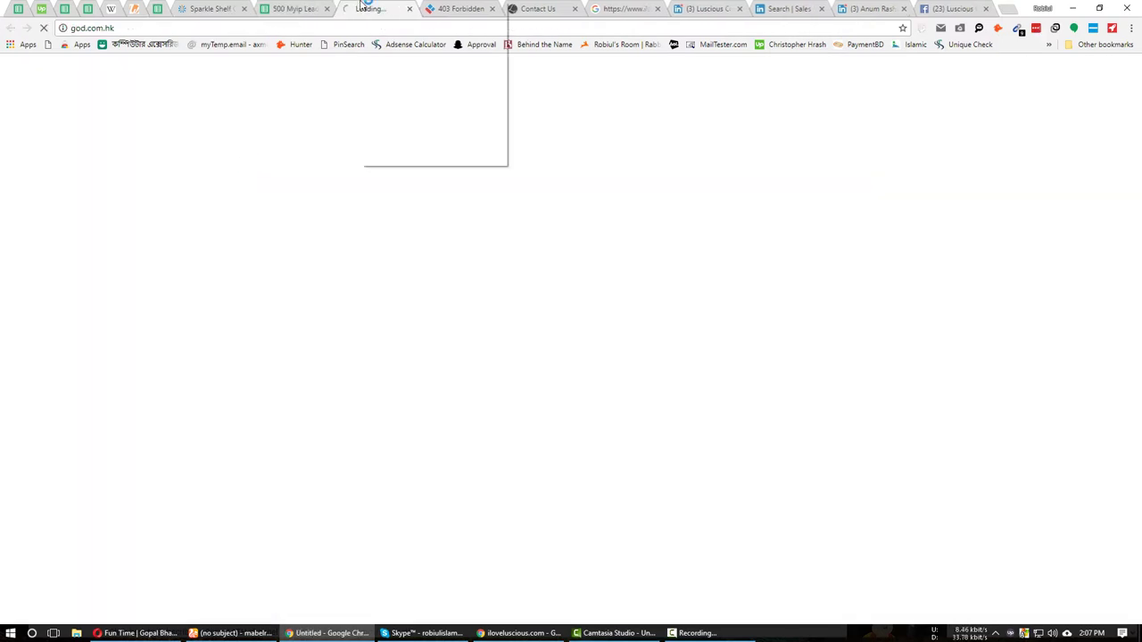
left_click(428, 120)
left_click(339, 8)
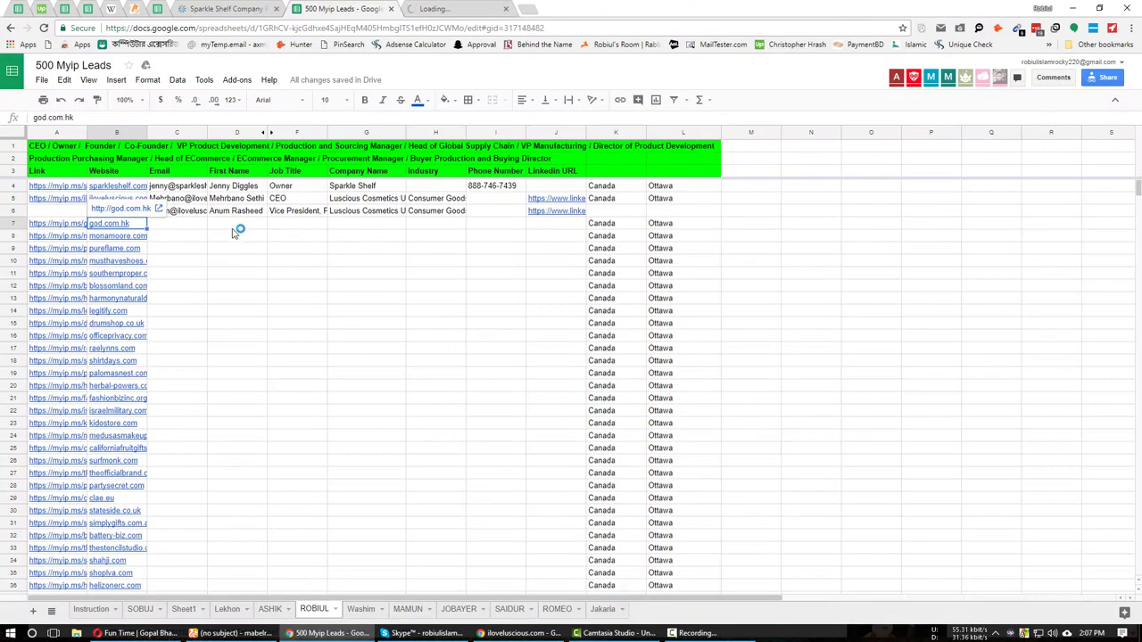
left_click(69, 223)
left_click(76, 208)
key("ctrl+shift+Tab")
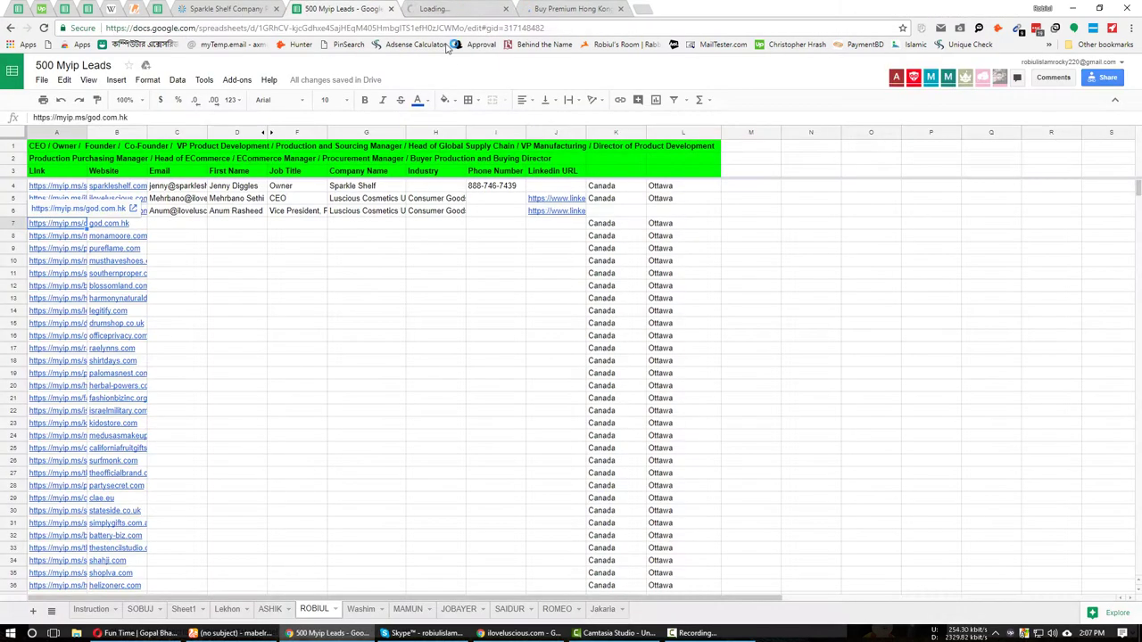
Browse the god.com.hk homepage to the footer, then view the Forbidden myip.ms page.
left_click(559, 8)
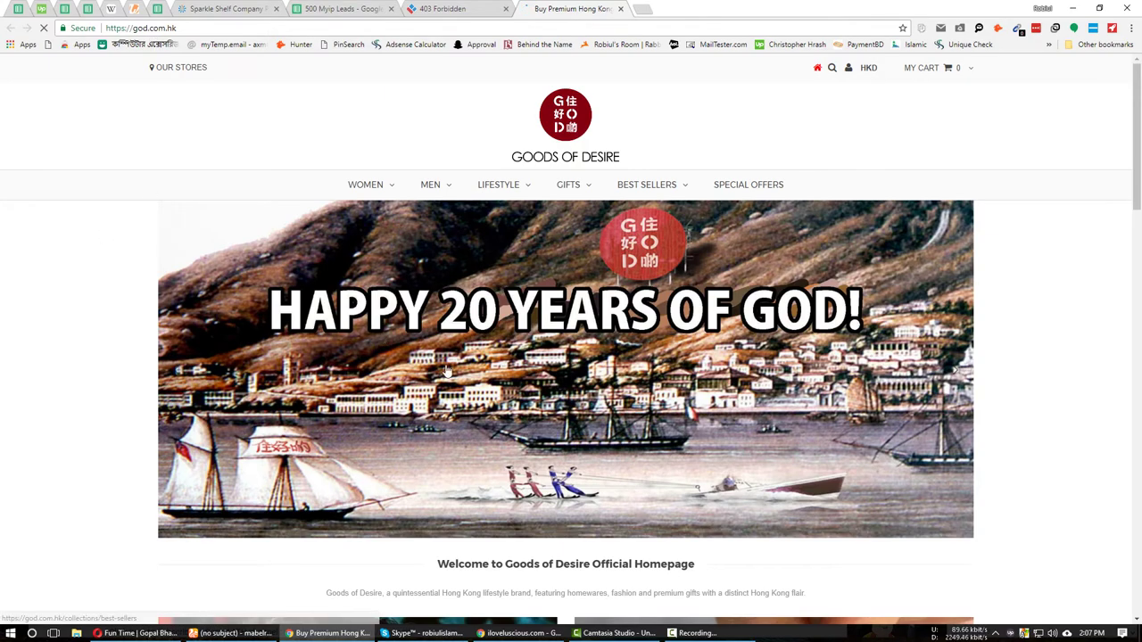
scroll(381, 337, "down", 20)
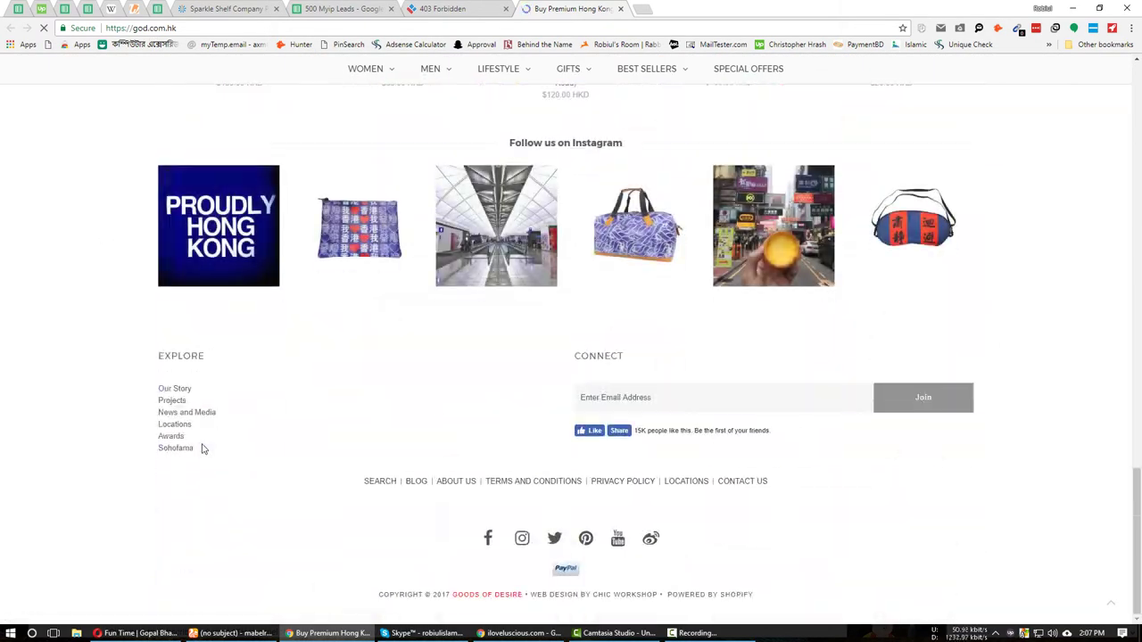
scroll(306, 319, "up", 1)
scroll(299, 336, "down", 1)
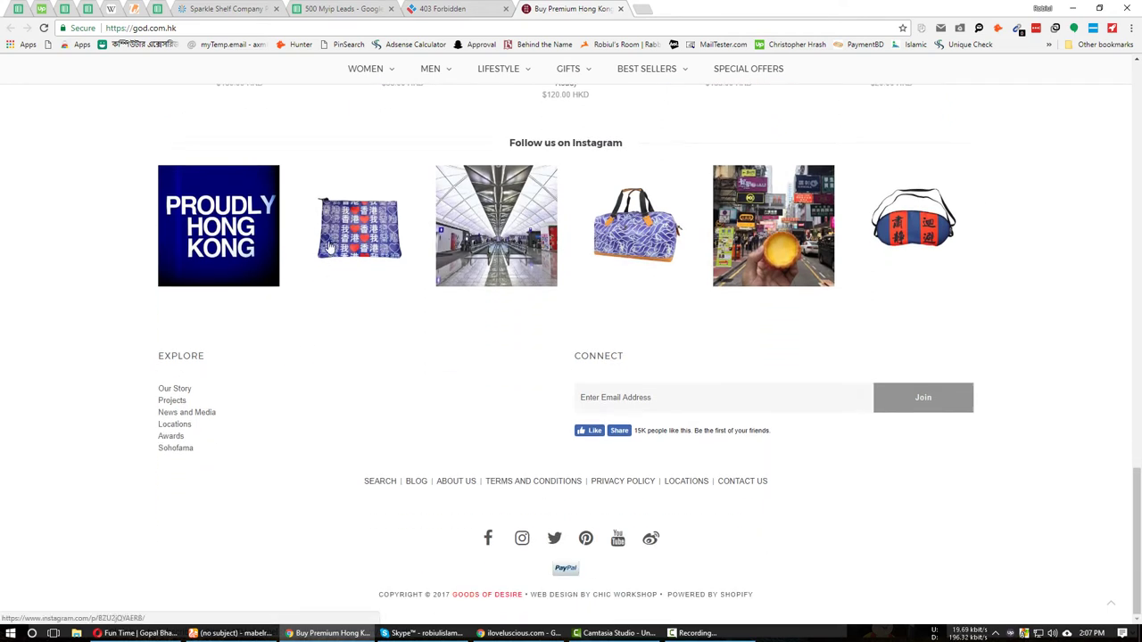
left_click(441, 9)
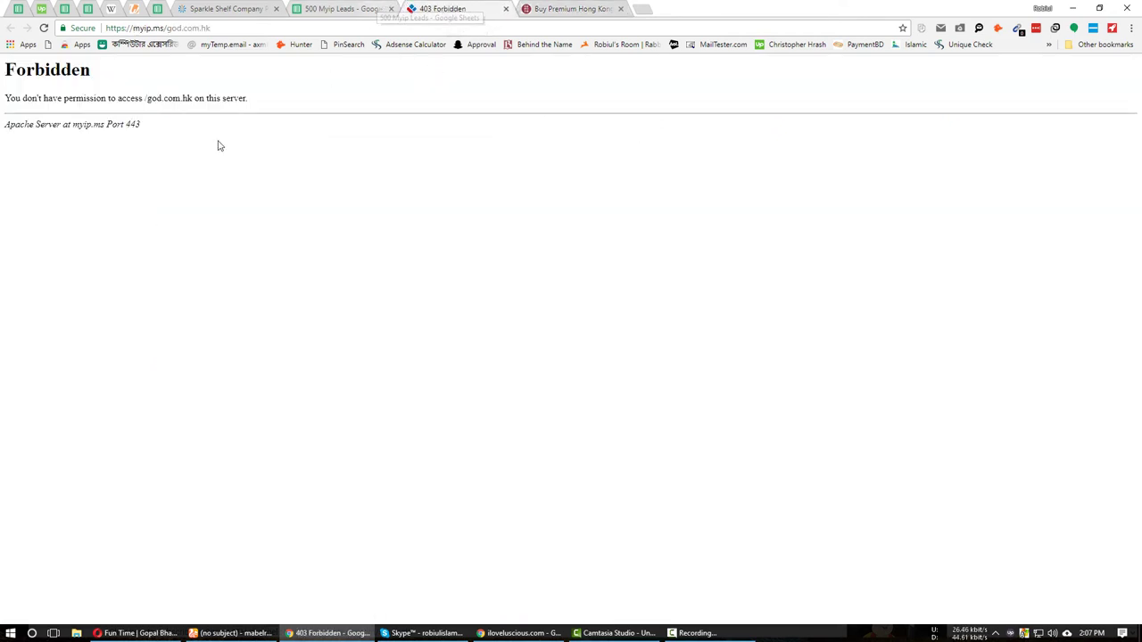
Connect Hoxx VPN through Germany so myip.ms shows god.com.hk's whois page.
left_click(73, 28)
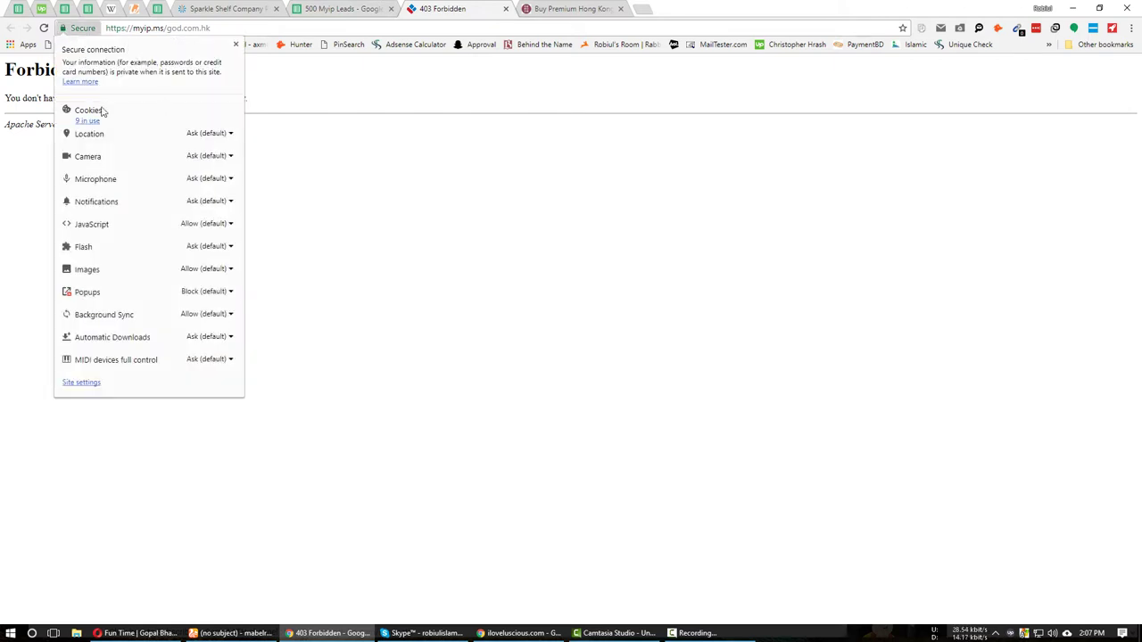
left_click(538, 126)
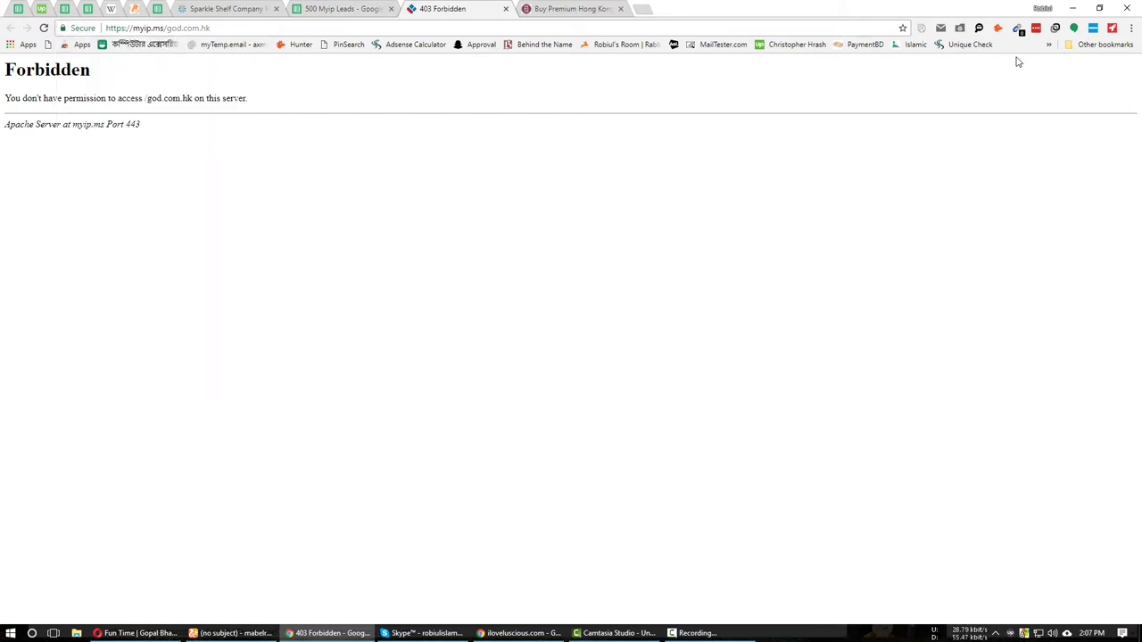
left_click(1056, 28)
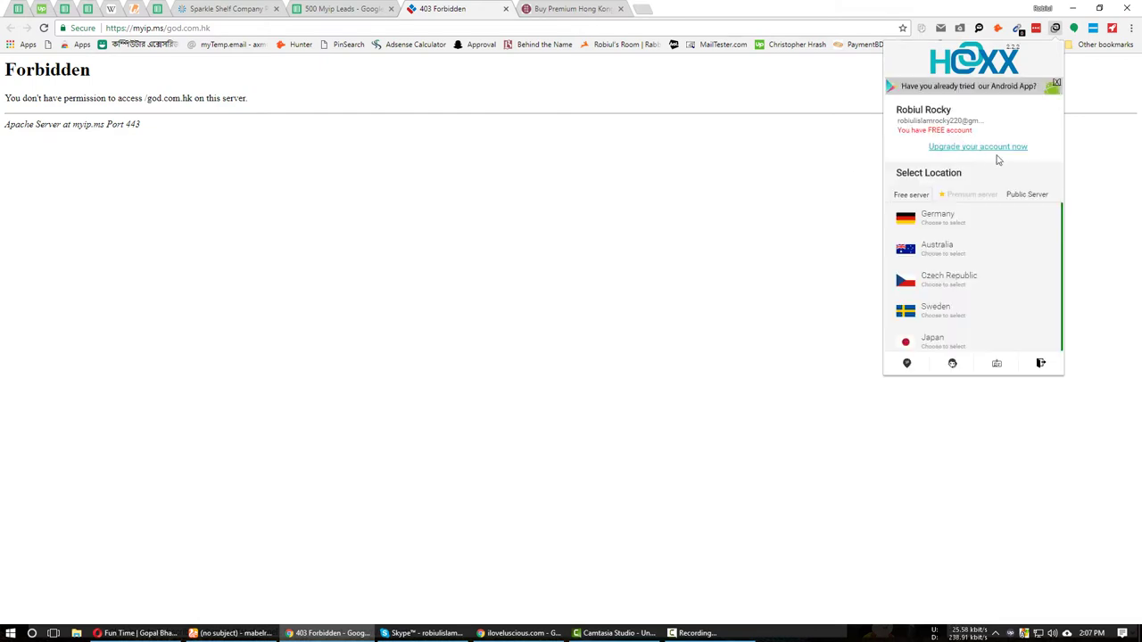
left_click(944, 232)
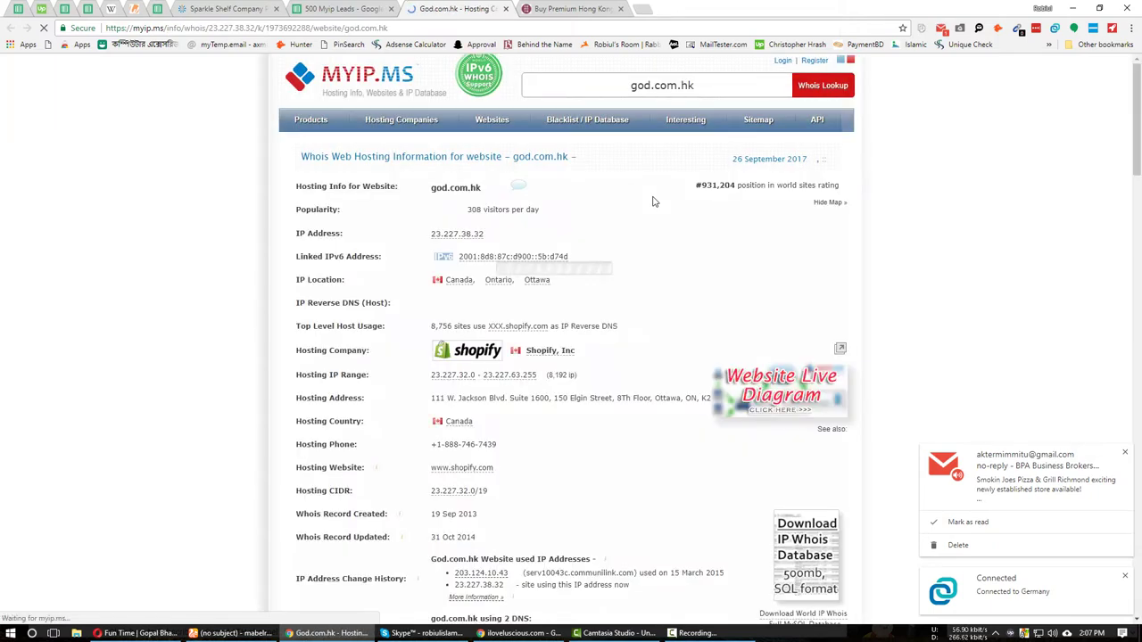
left_click(964, 522)
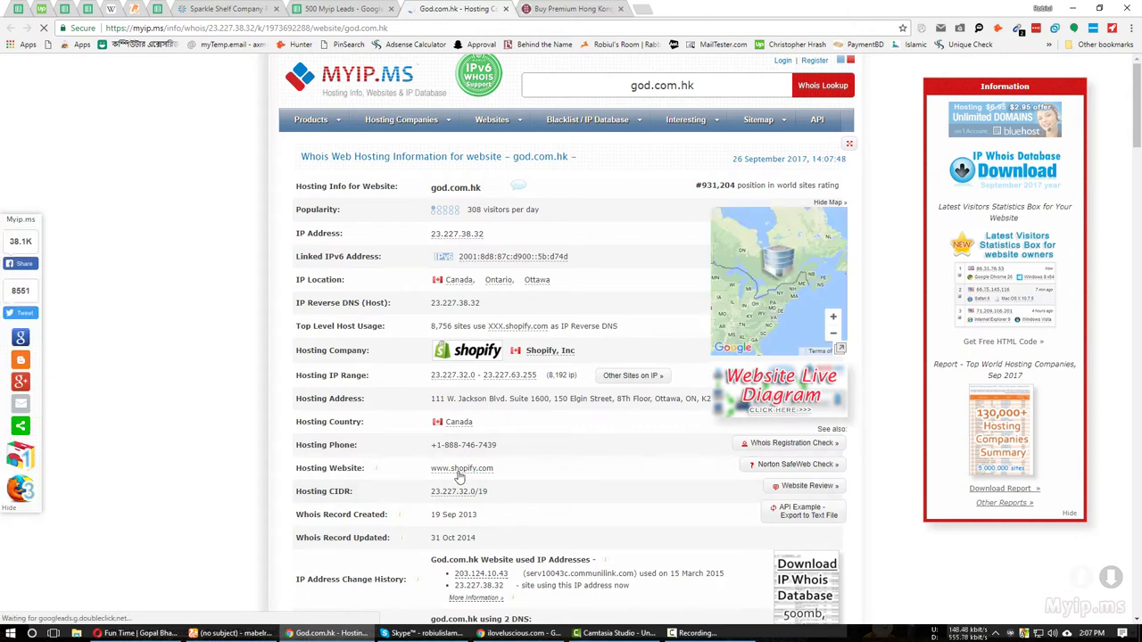
scroll(513, 470, "down", 2)
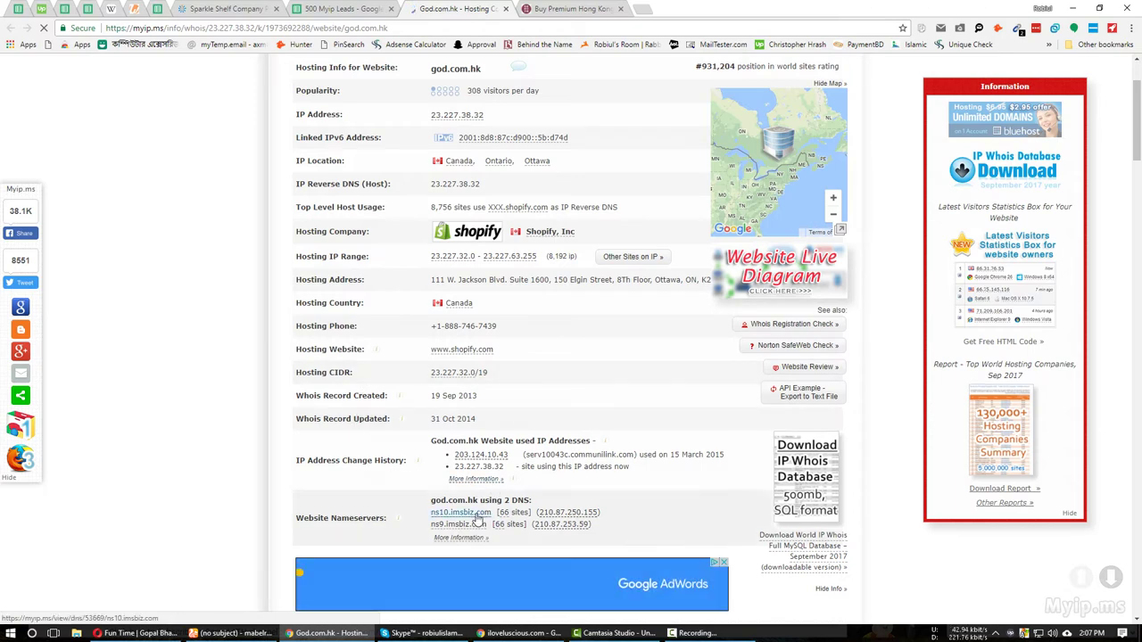
left_click_drag(520, 328, 445, 328)
key("ctrl+c")
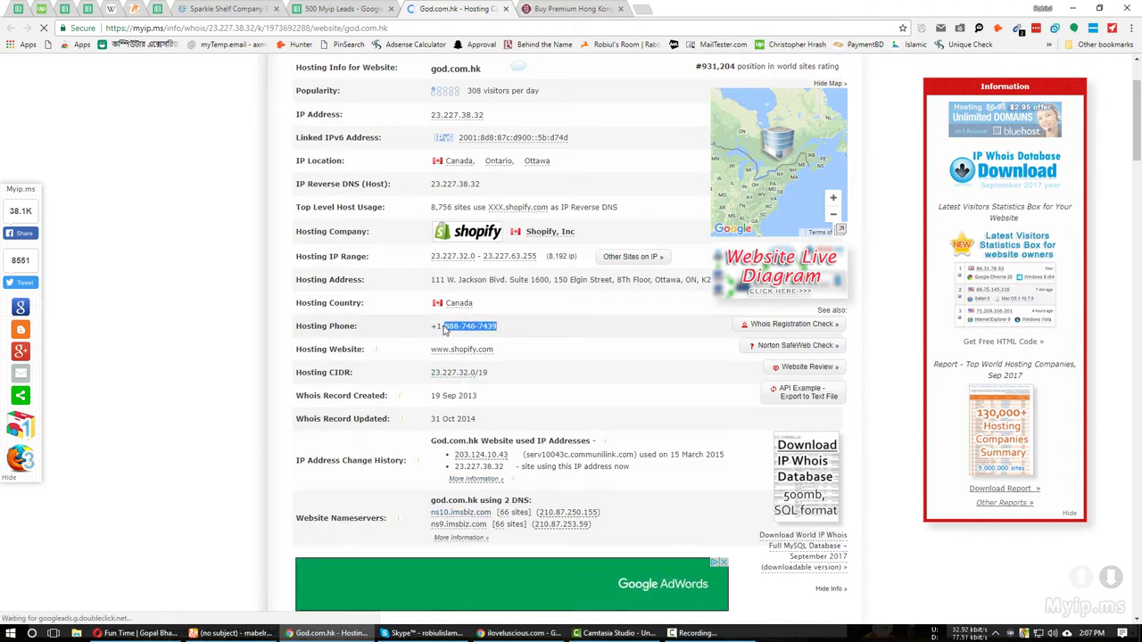
left_click(345, 8)
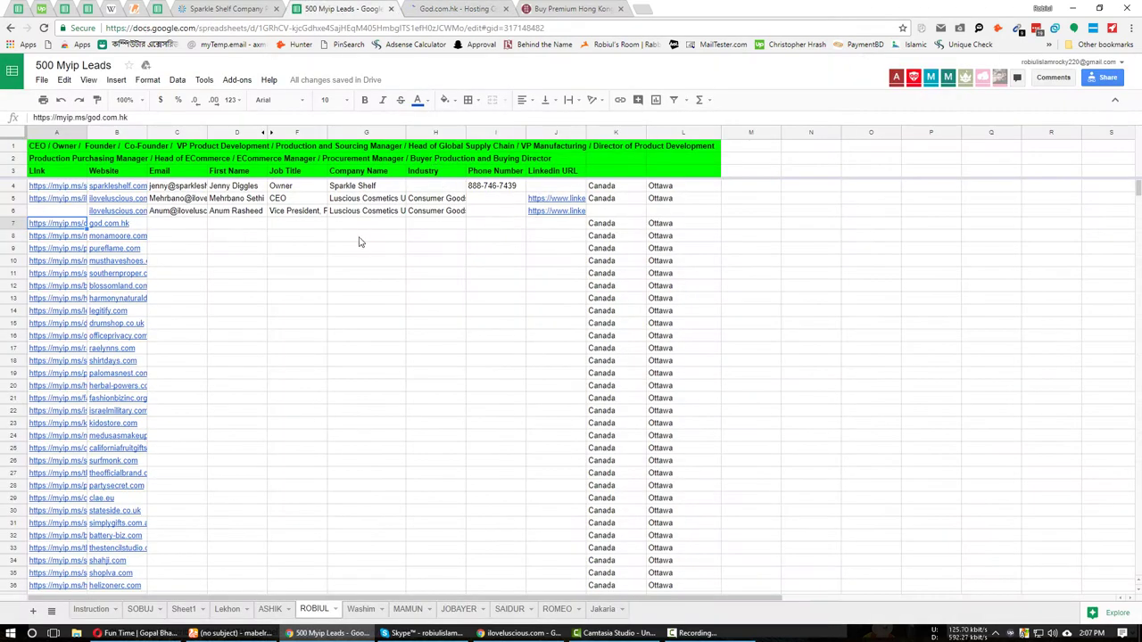
Paste the copied phone number into Phone Number cell I7.
left_click(445, 223)
left_click(496, 223)
key("ctrl+v")
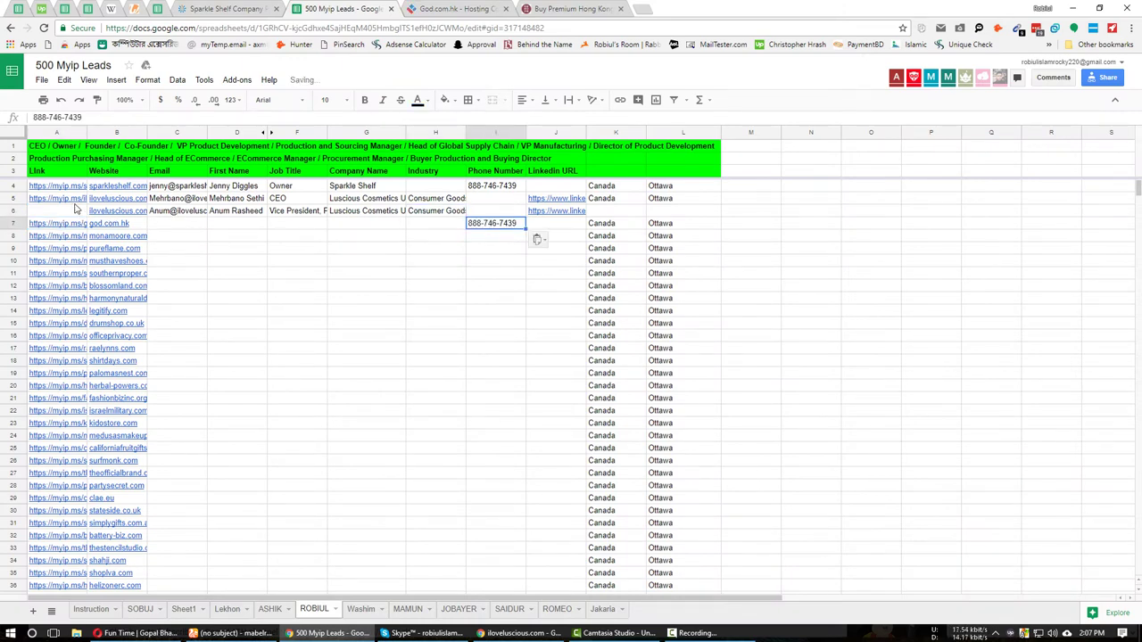
Open the myip.ms lookup for iloveluscious.com and restore the accidentally closed god.com.hk whois tab.
left_click(76, 199)
left_click(90, 185)
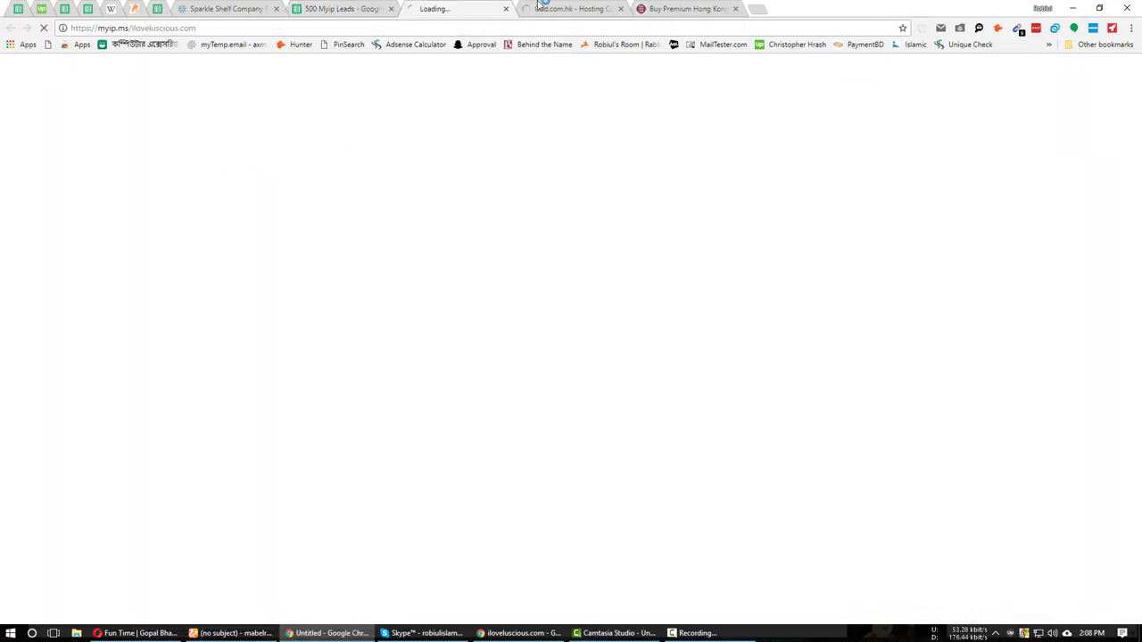
left_click(542, 8)
key("ctrl+w")
right_click(525, 11)
left_click(575, 148)
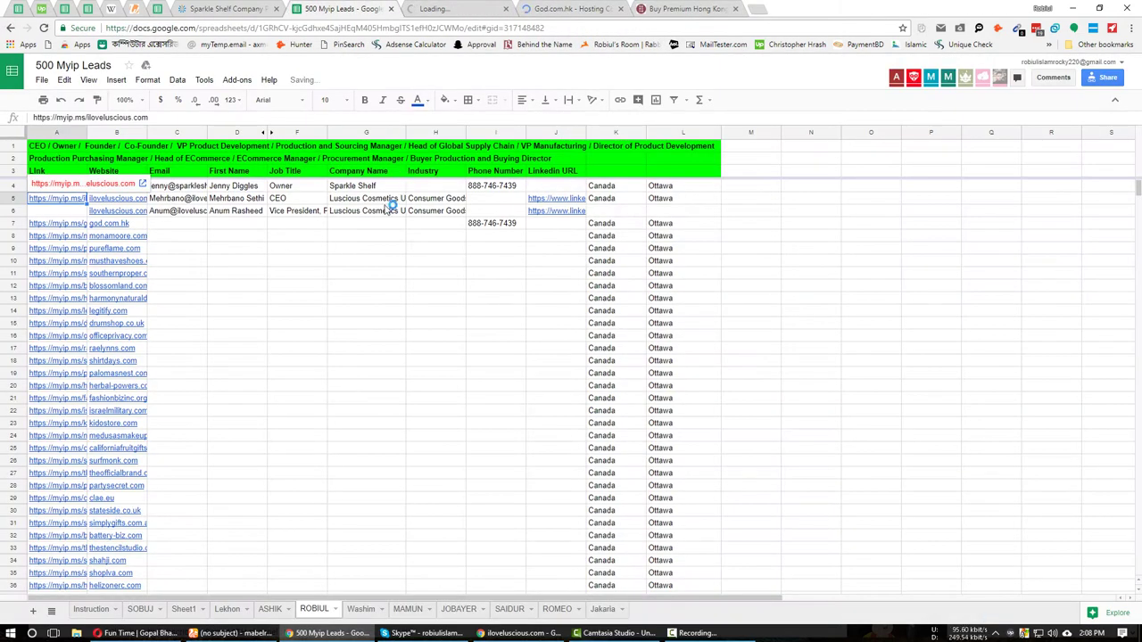
left_click(342, 9)
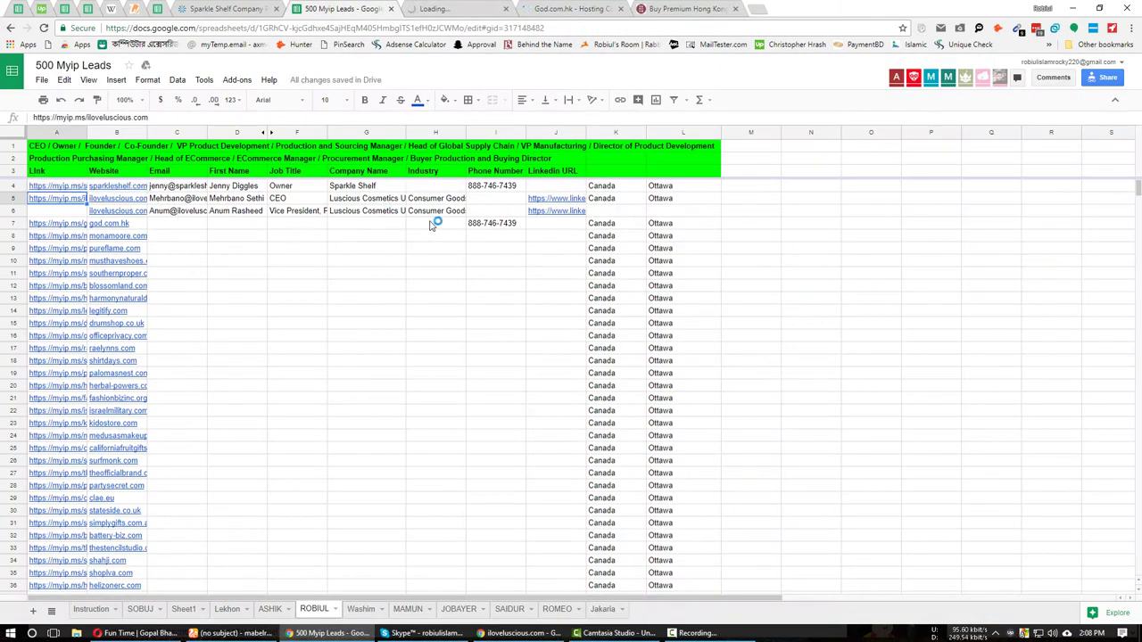
left_click(496, 186)
key("ctrl+Tab")
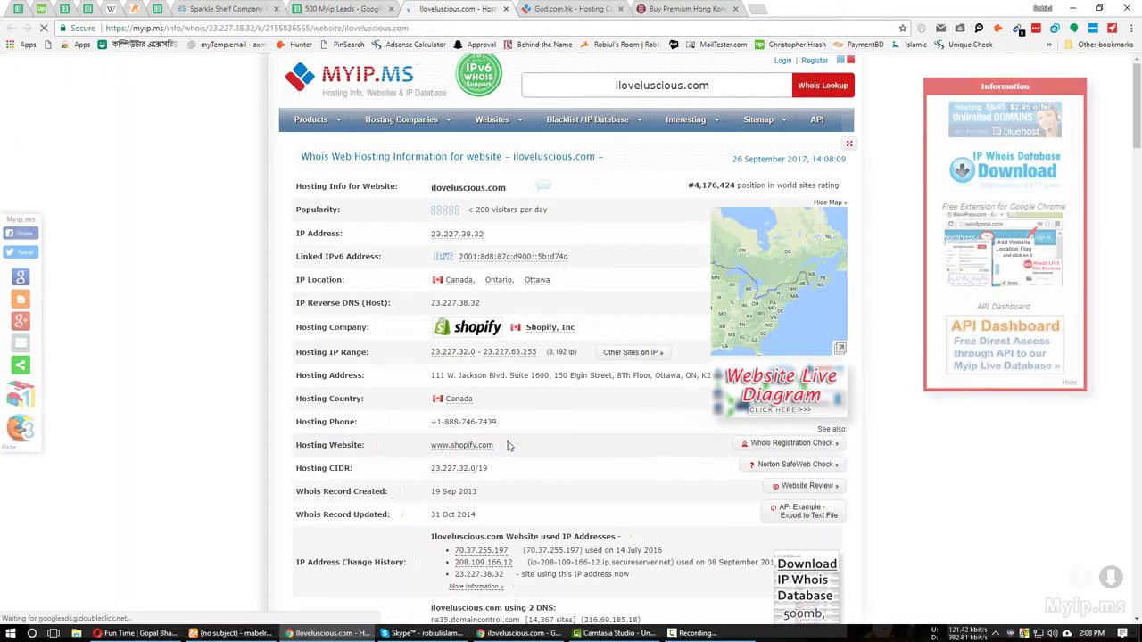
left_click_drag(496, 422, 443, 422)
key("ctrl+c")
left_click(384, 8)
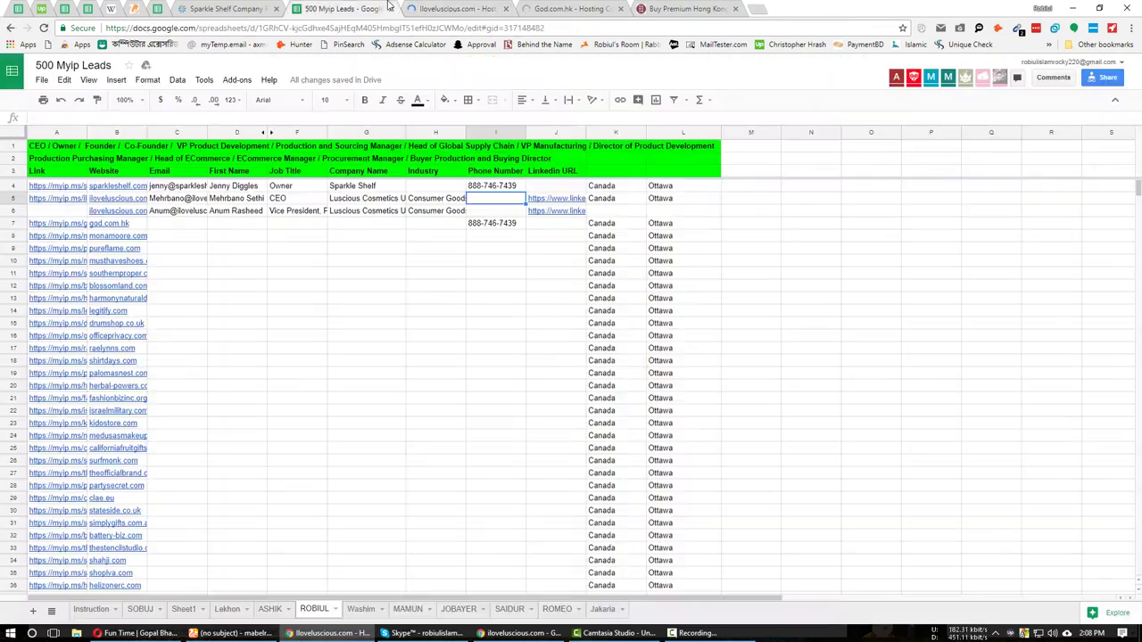
key("ctrl+v")
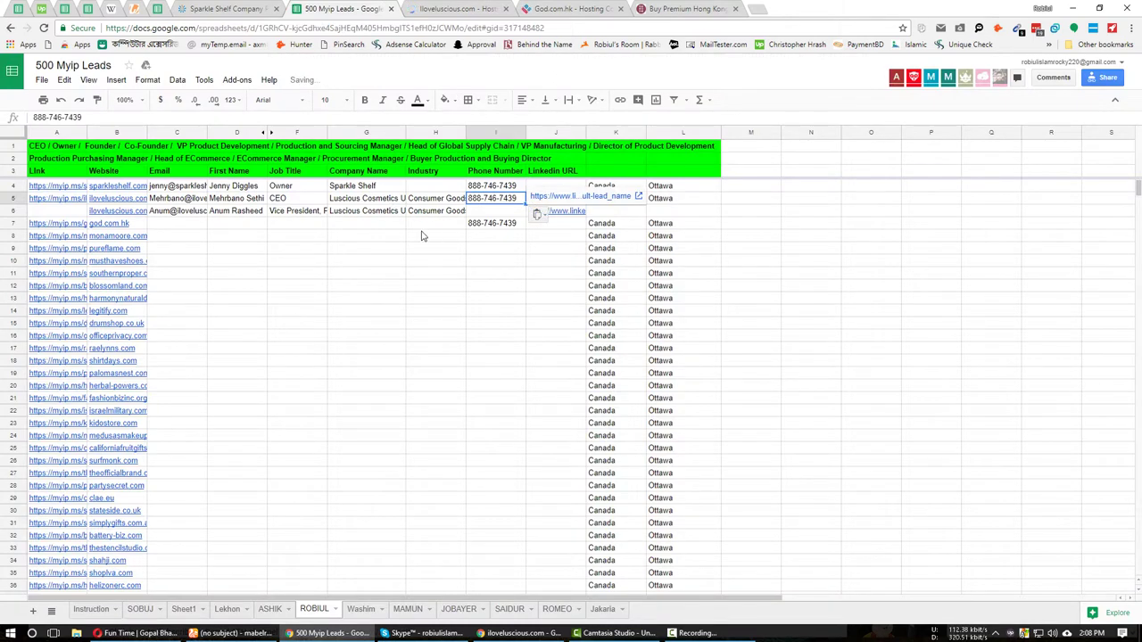
left_click(506, 214)
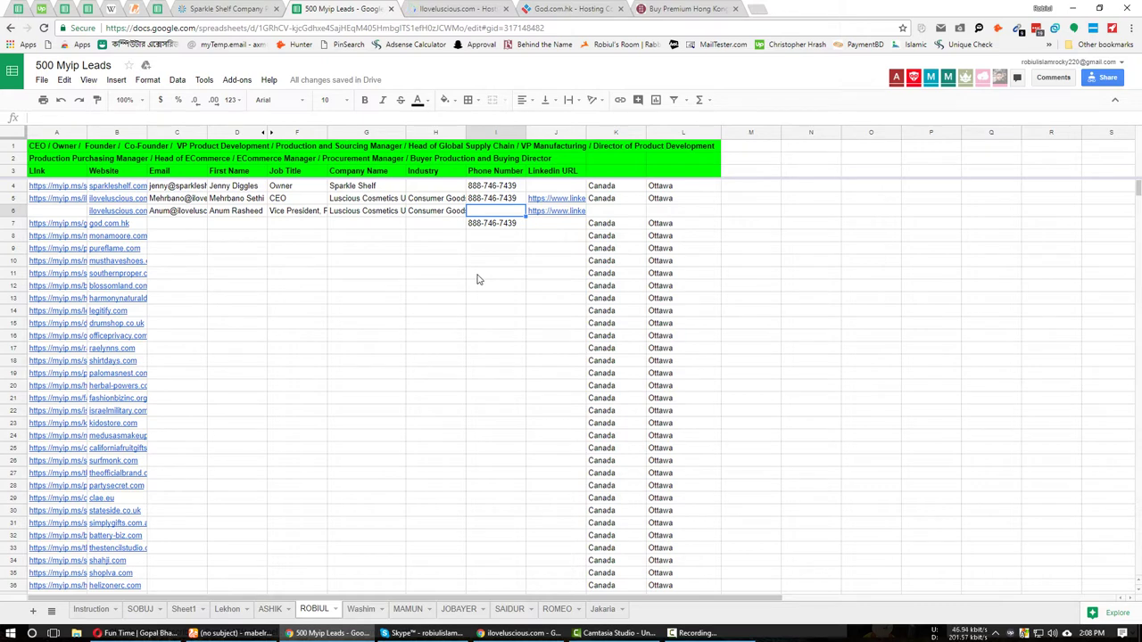
key("ctrl+v")
left_click(498, 239)
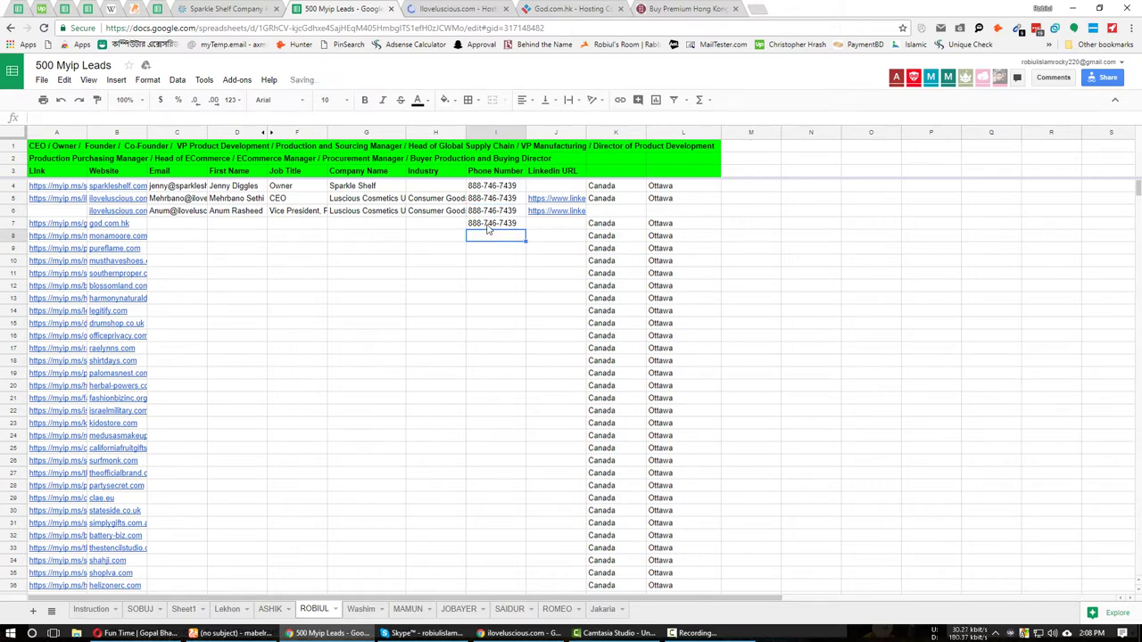
left_click(553, 224)
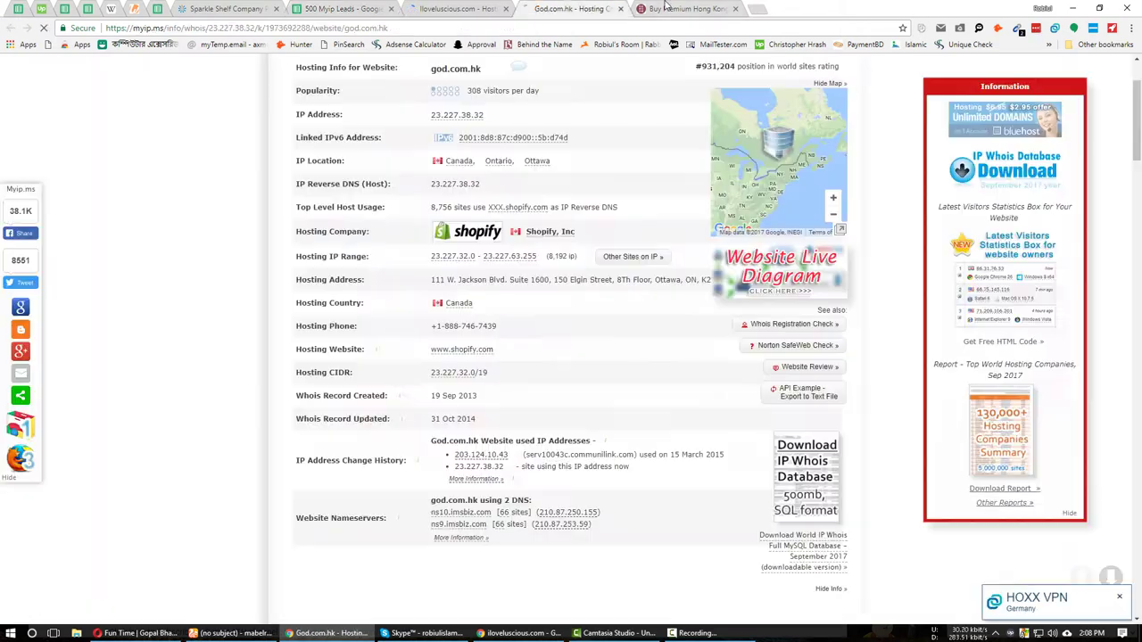
Run a Hunter.io domain search for god.com.hk, which finds 13 addresses.
left_click(571, 9)
key("ctrl+Tab")
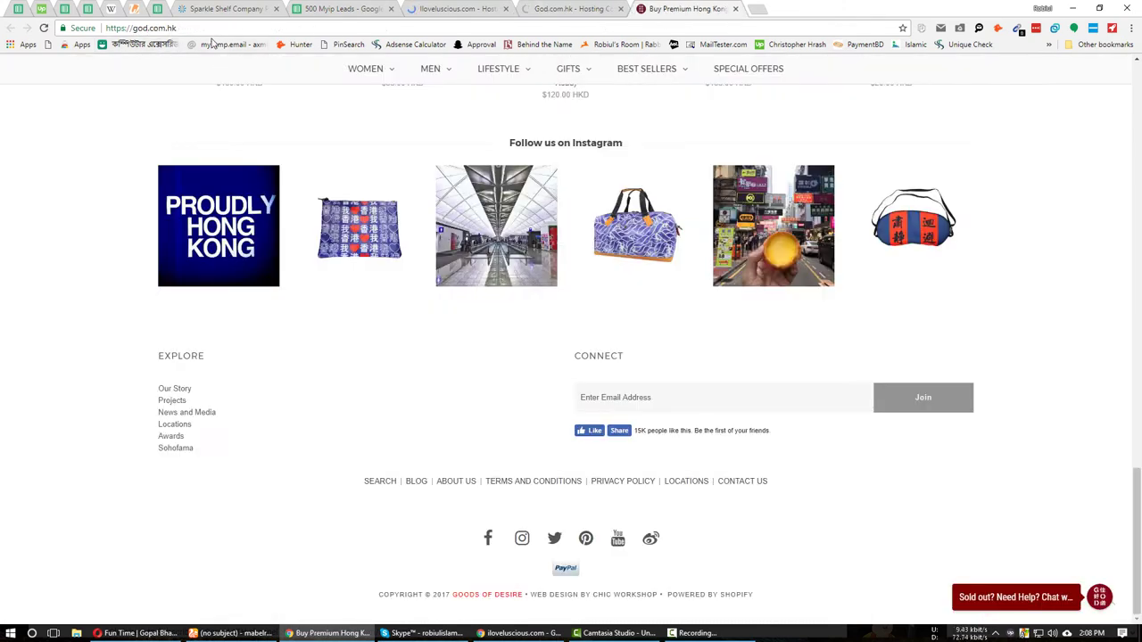
left_click(107, 28)
key("ctrl+c")
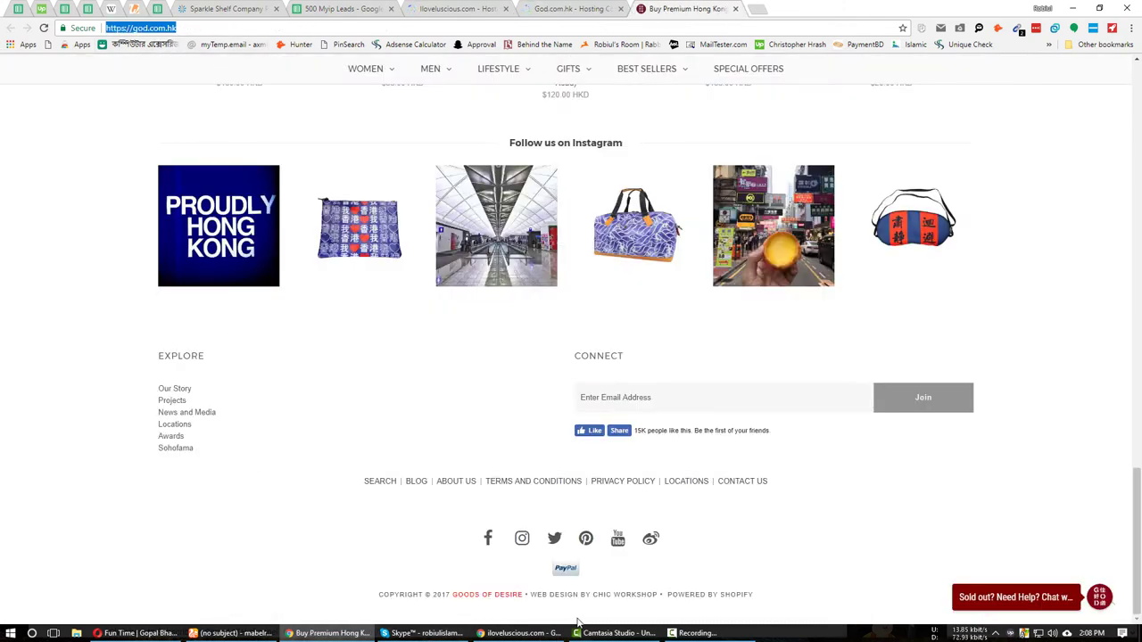
left_click(524, 633)
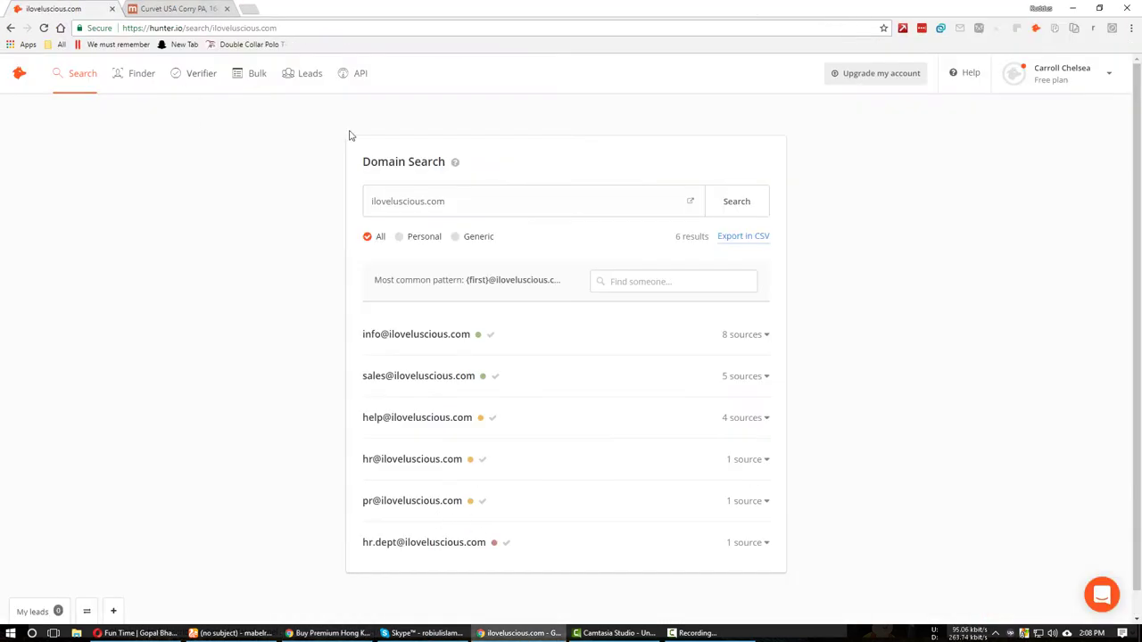
triple_click(450, 189)
key("ctrl+v")
key("Return")
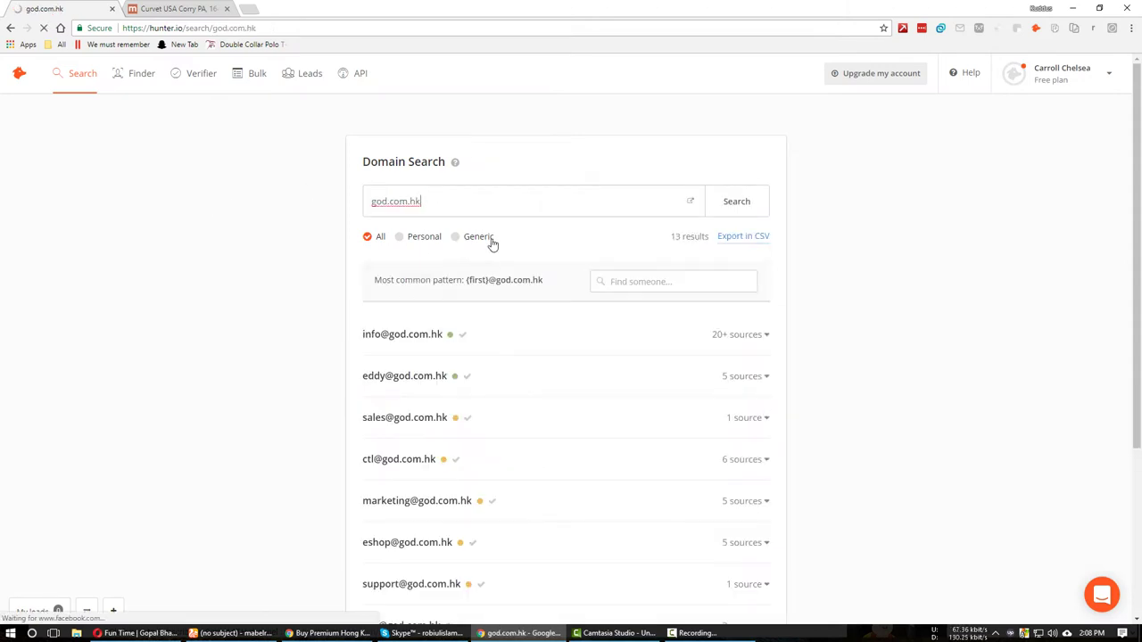
left_click(696, 633)
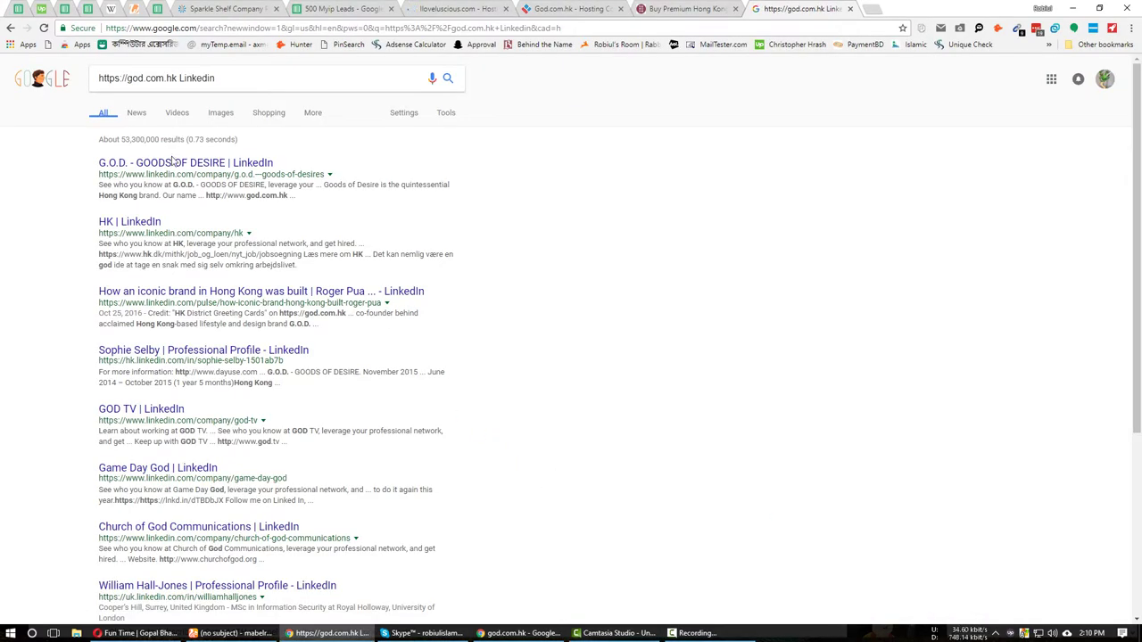
Open the 'G.O.D. - GOODS OF DESIRE | LinkedIn' result and view the company page.
left_click(174, 162)
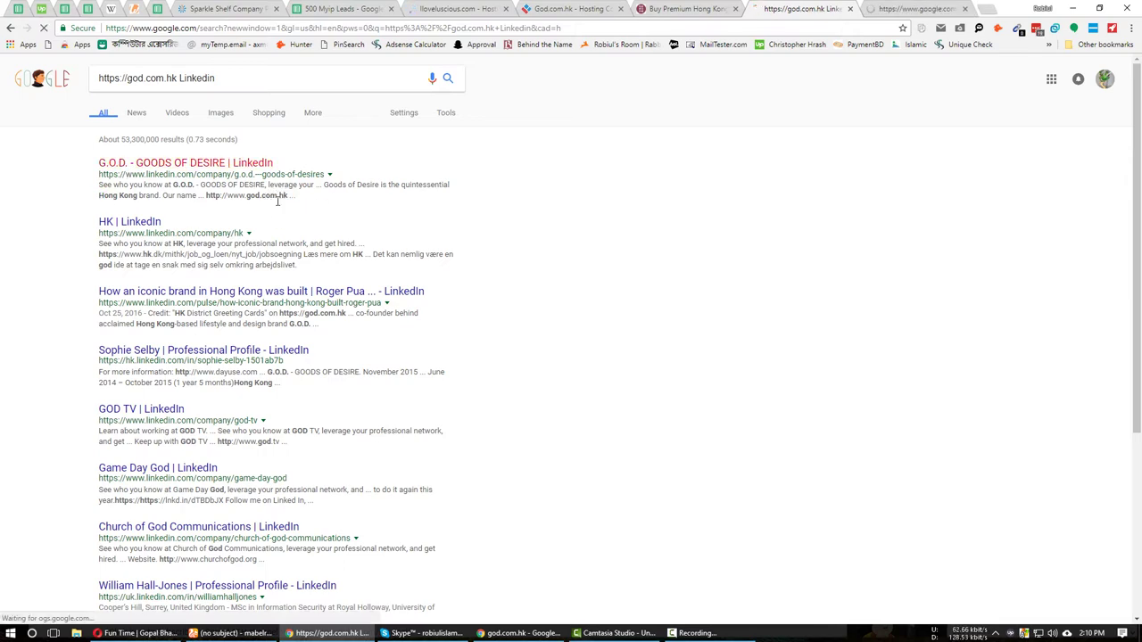
left_click(786, 6)
left_click(687, 8)
scroll(752, 178, "up", 3)
scroll(762, 183, "down", 3)
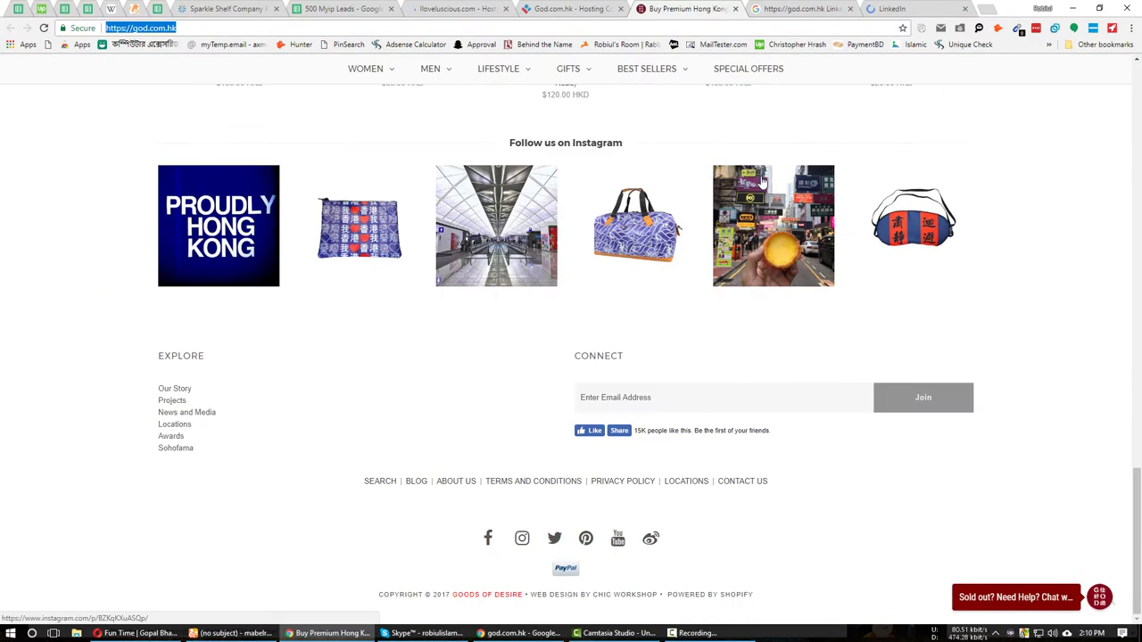
scroll(762, 183, "up", 4)
left_click(892, 9)
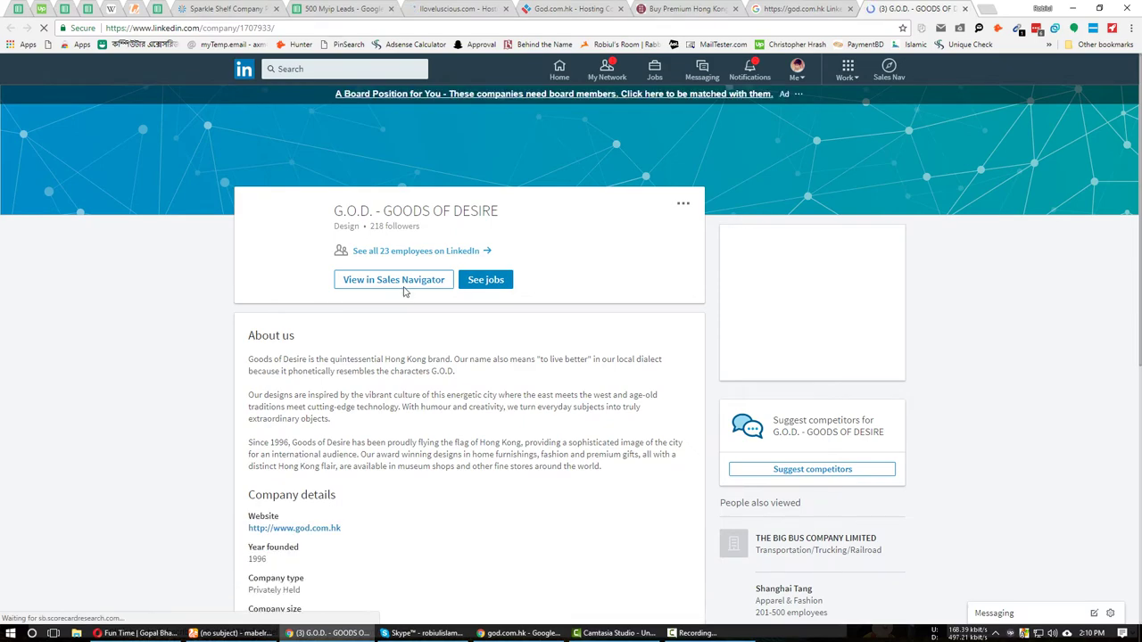
Open G.O.D. - GOODS OF DESIRE in Sales Navigator and list all 19 employees.
left_click(403, 285)
scroll(280, 404, "down", 3)
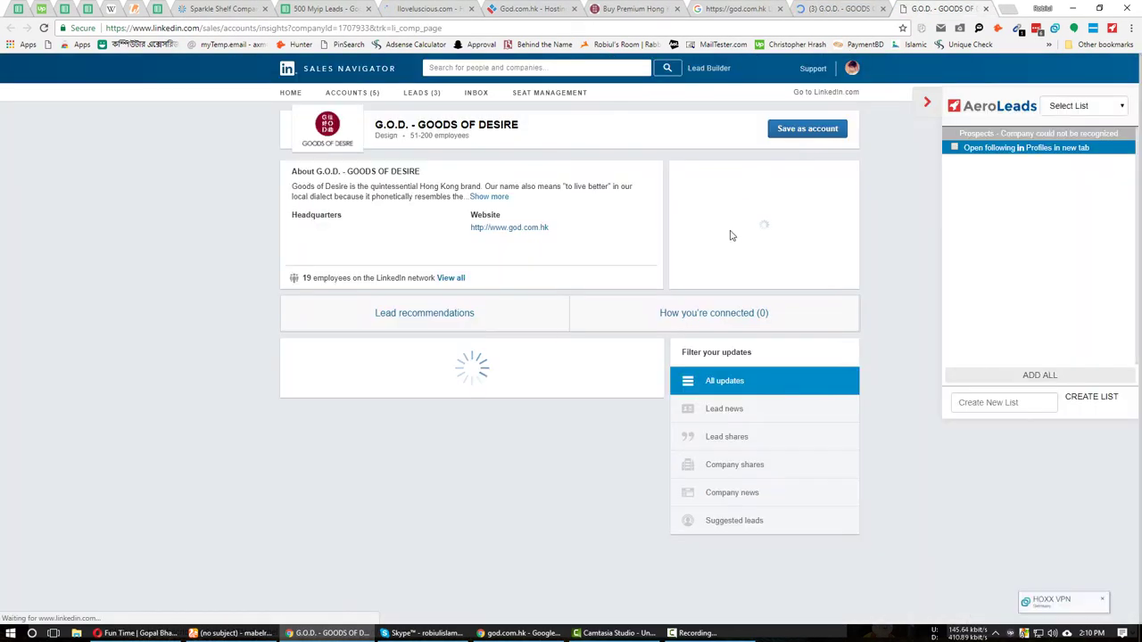
left_click(456, 278)
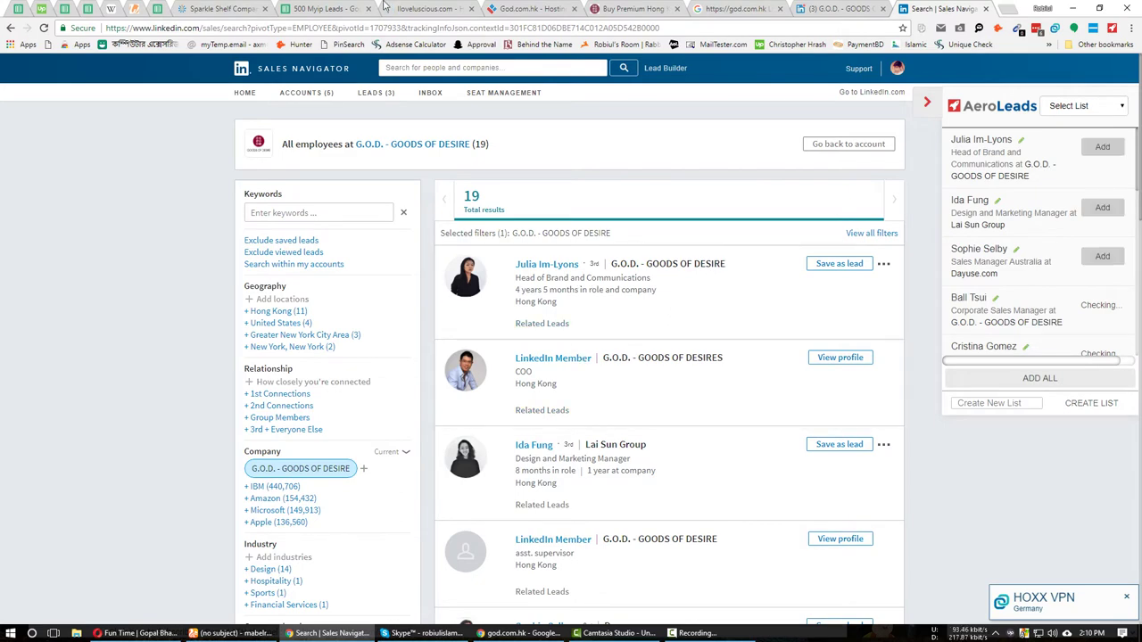
left_click(321, 8)
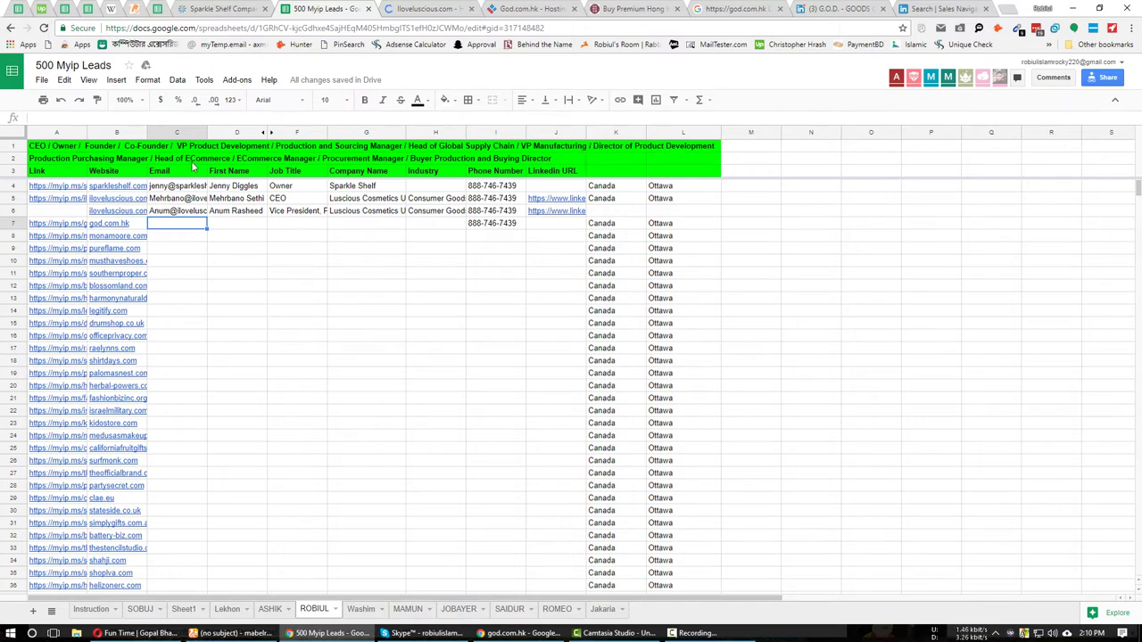
key("ctrl+9")
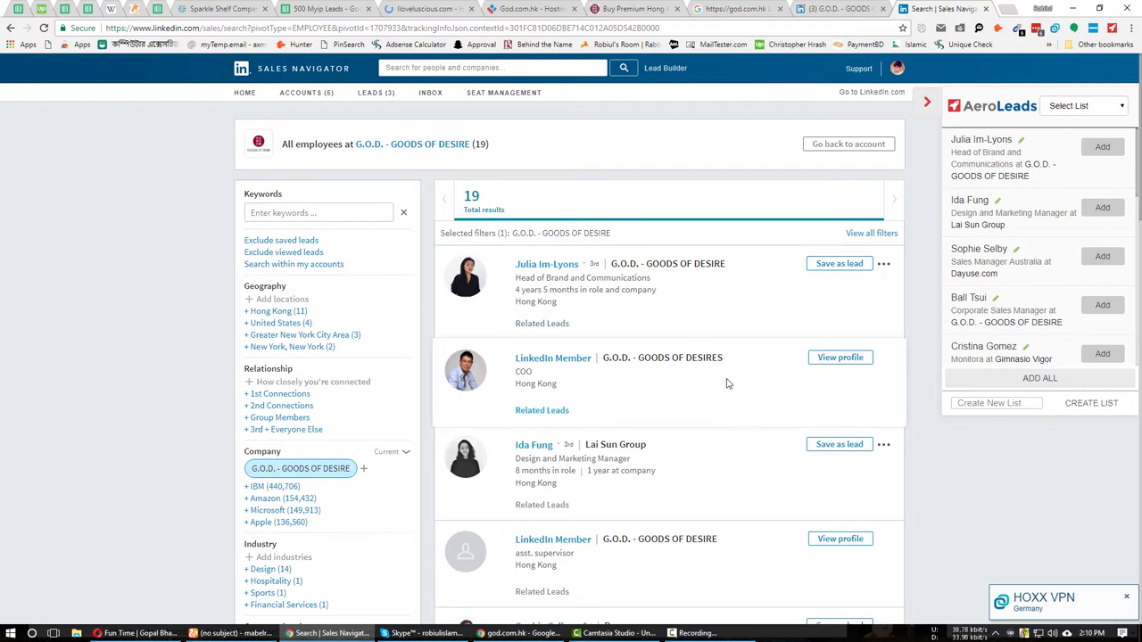
scroll(727, 382, "down", 2)
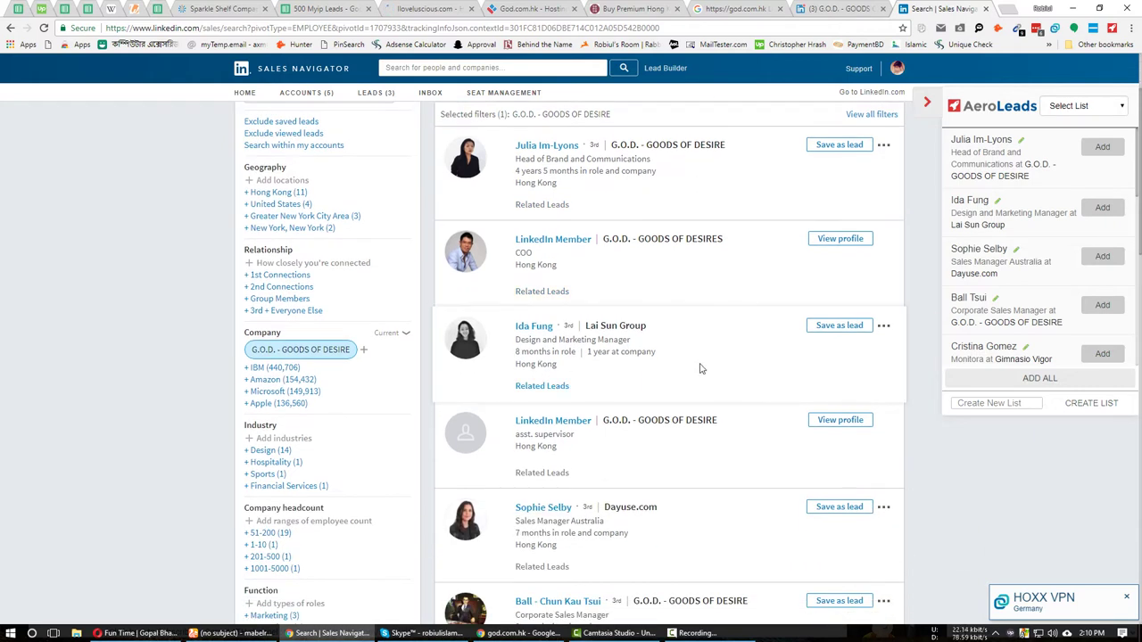
scroll(701, 366, "down", 2)
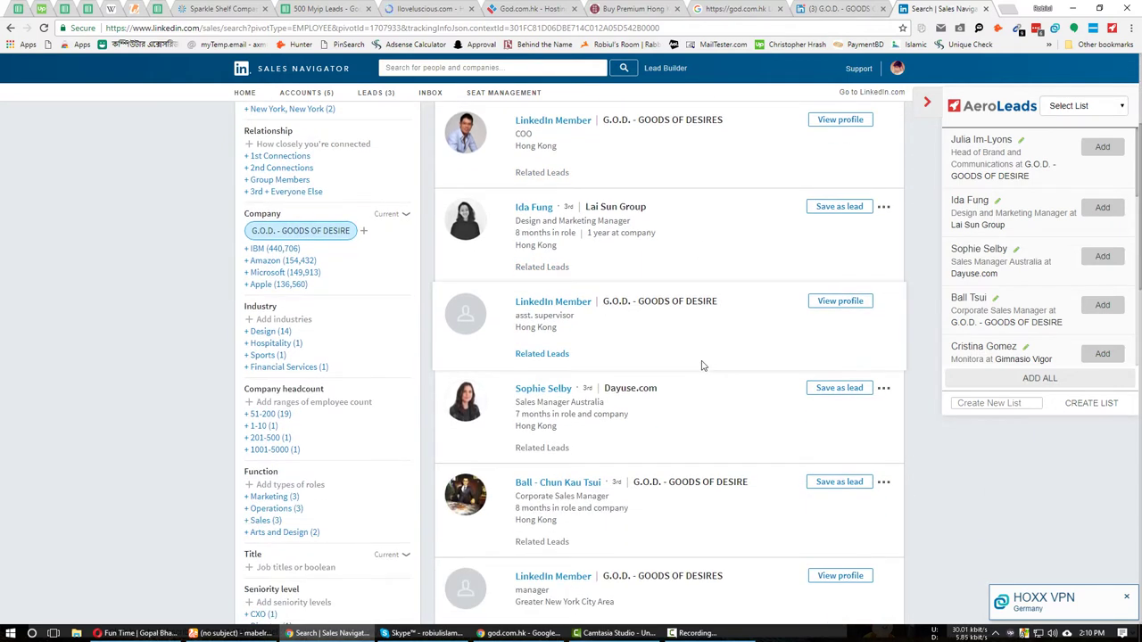
scroll(701, 366, "down", 3)
scroll(701, 365, "down", 3)
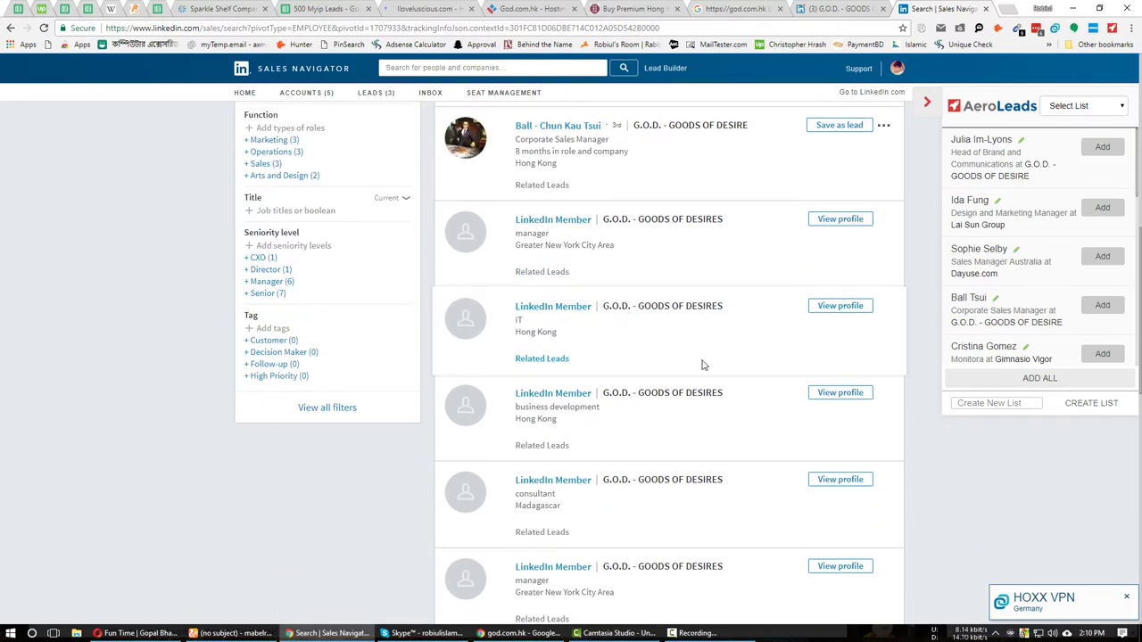
scroll(701, 365, "down", 3)
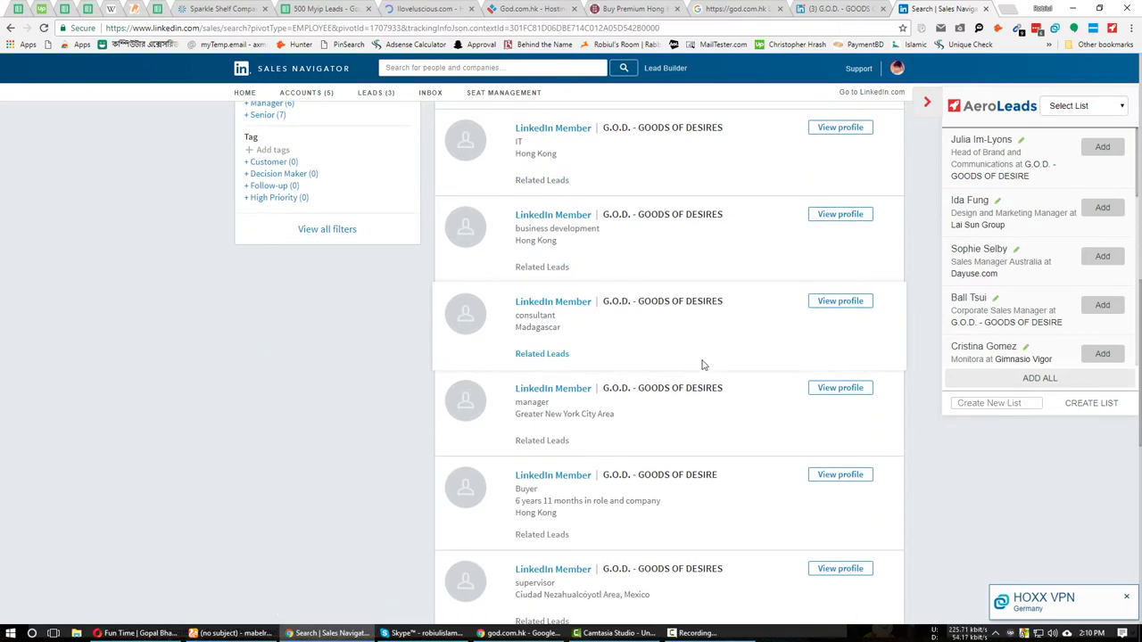
middle_click(561, 484)
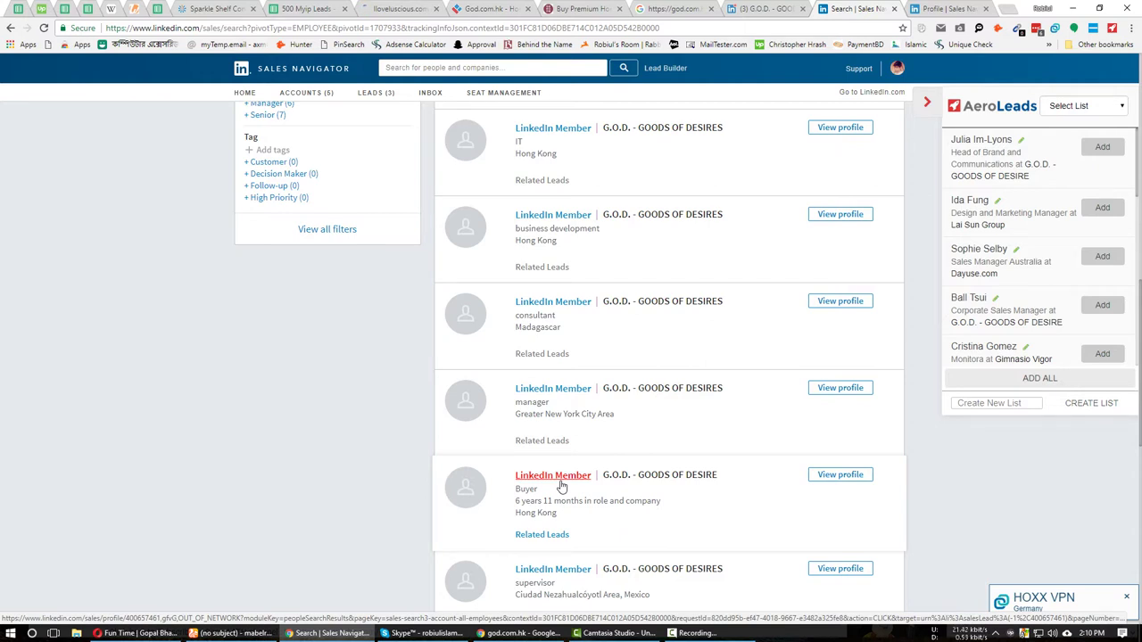
Open the COO's profile in a new tab and view its restricted page.
scroll(562, 482, "down", 3)
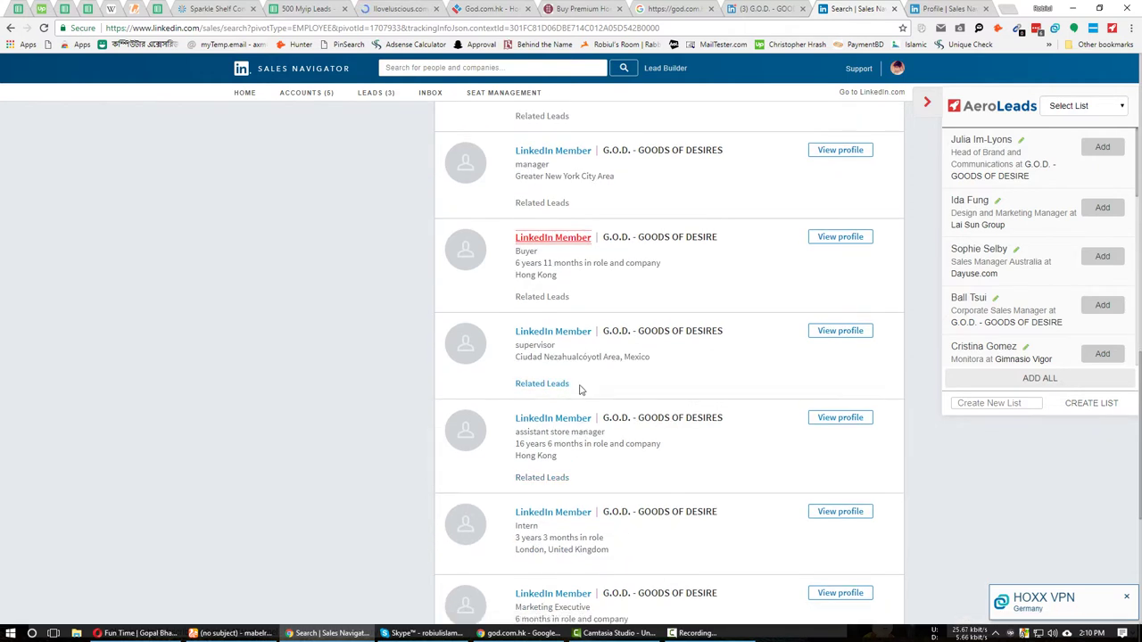
scroll(588, 401, "down", 2)
scroll(604, 415, "down", 3)
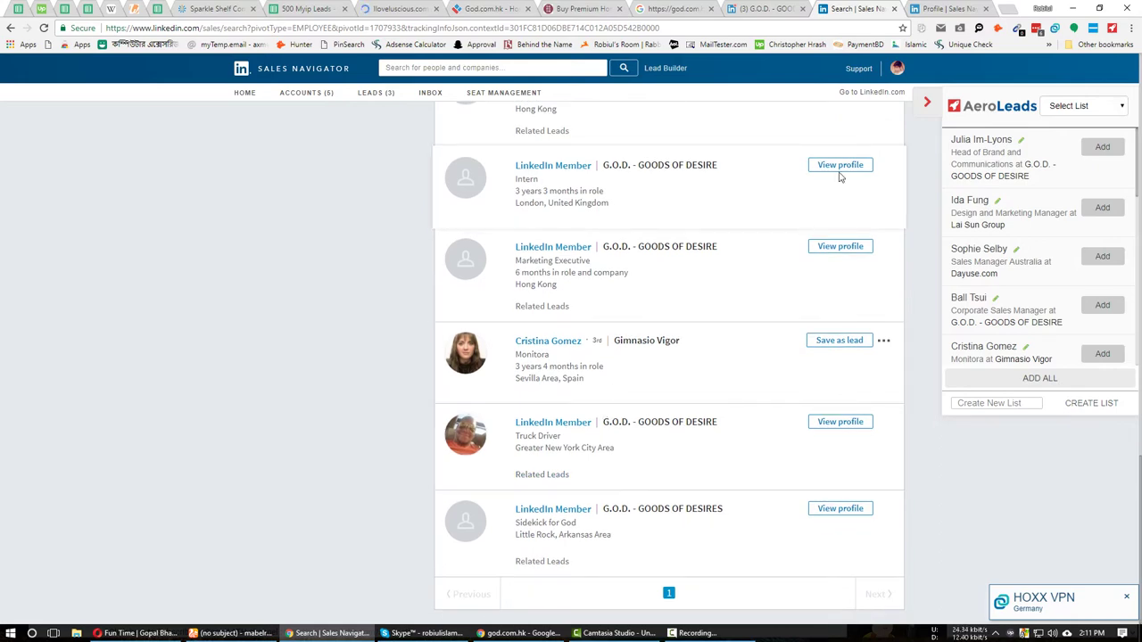
scroll(678, 356, "up", 5)
scroll(693, 327, "up", 4)
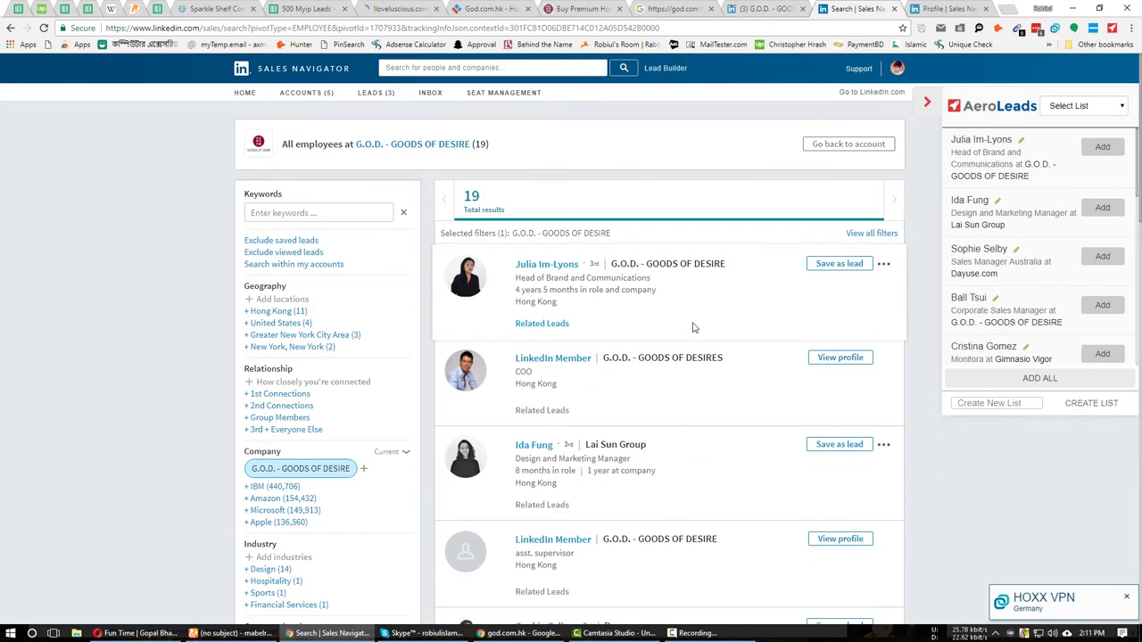
middle_click(542, 361)
key("ctrl+Tab")
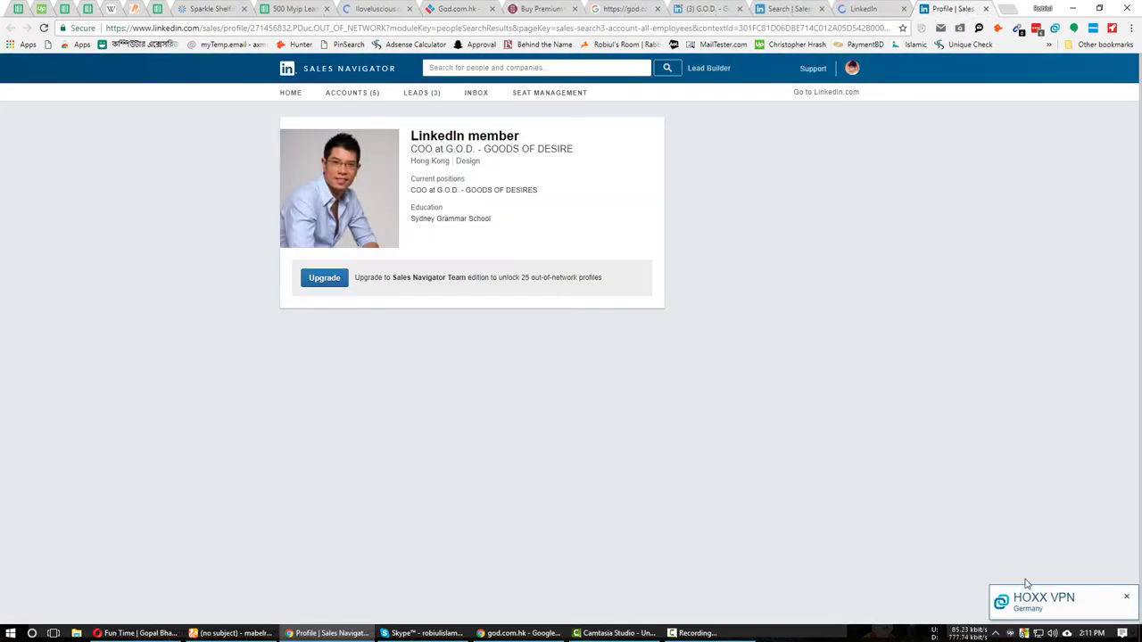
Run the email lookup extension on the Buyer's and COO's LinkedIn profiles; neither shows an email.
left_click(1126, 596)
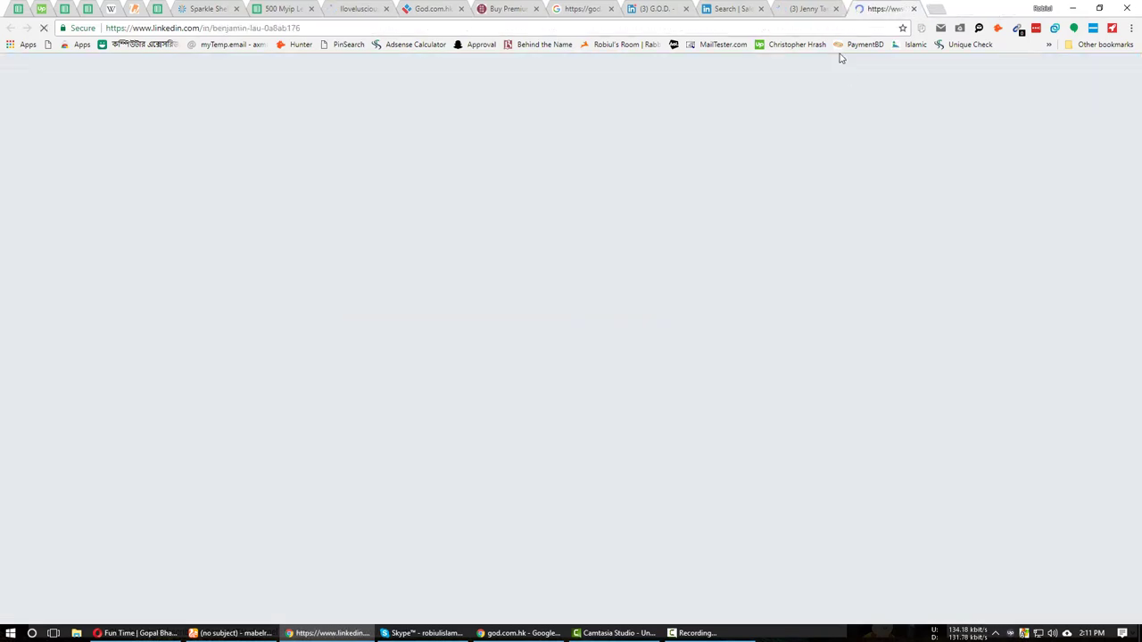
left_click(806, 9)
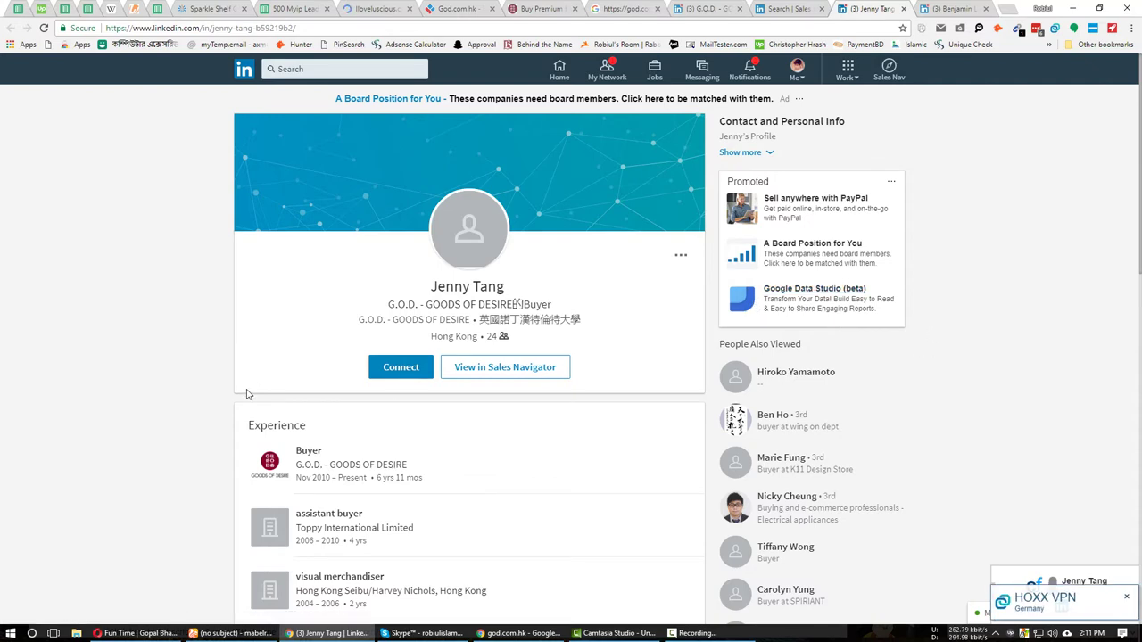
scroll(247, 402, "down", 4)
scroll(247, 403, "up", 4)
left_click(978, 31)
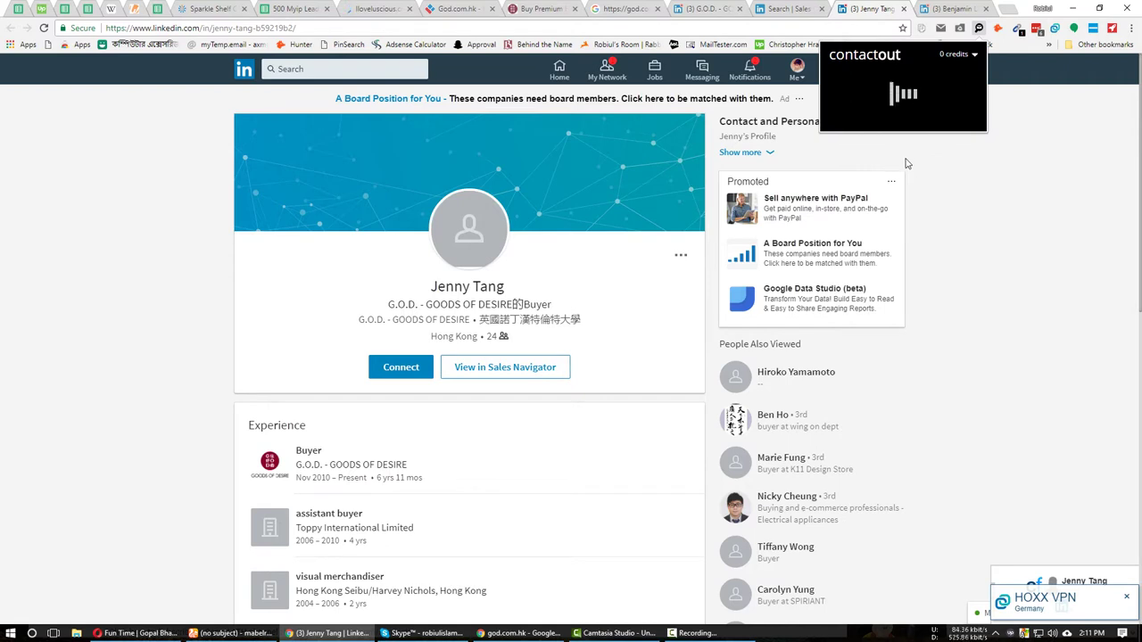
left_click(953, 9)
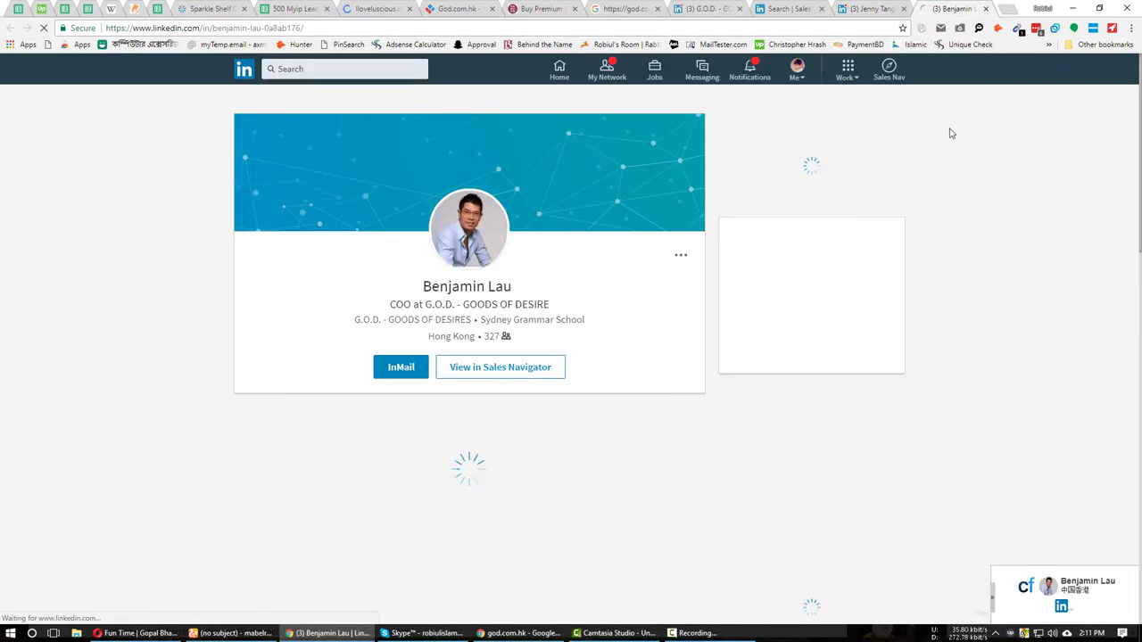
left_click(979, 28)
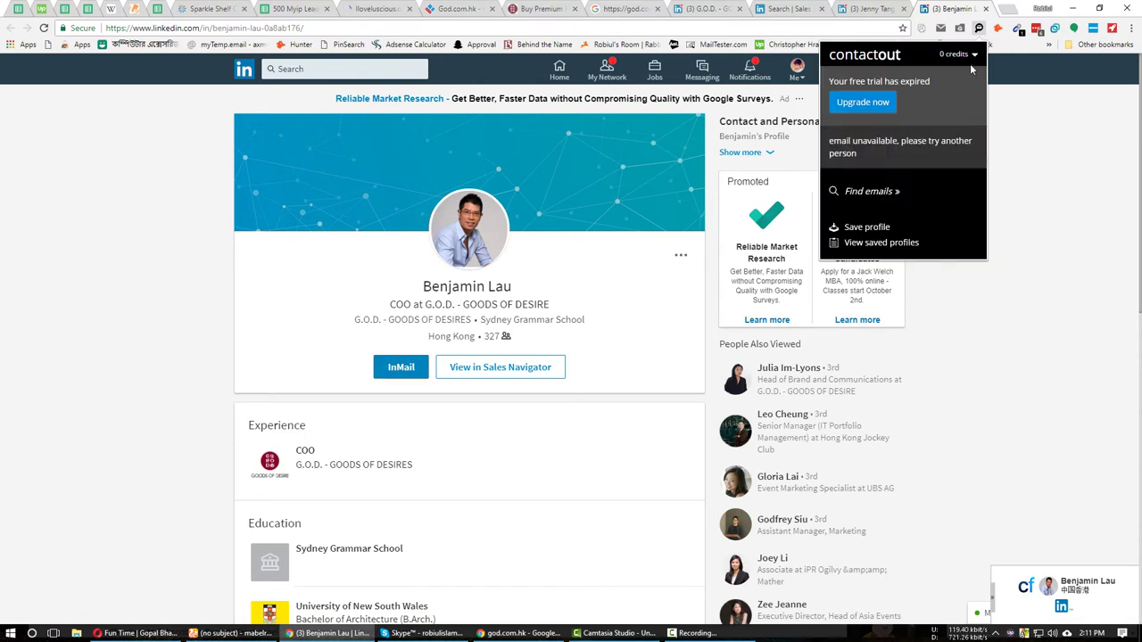
left_click(732, 363)
key("ctrl+shift+Tab")
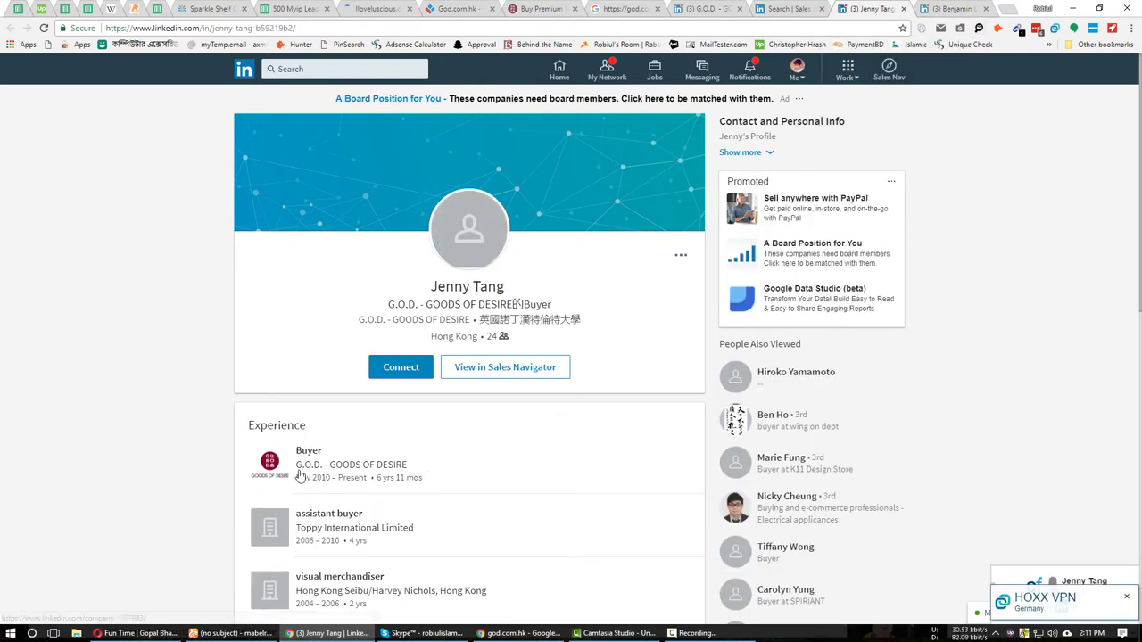
left_click(522, 634)
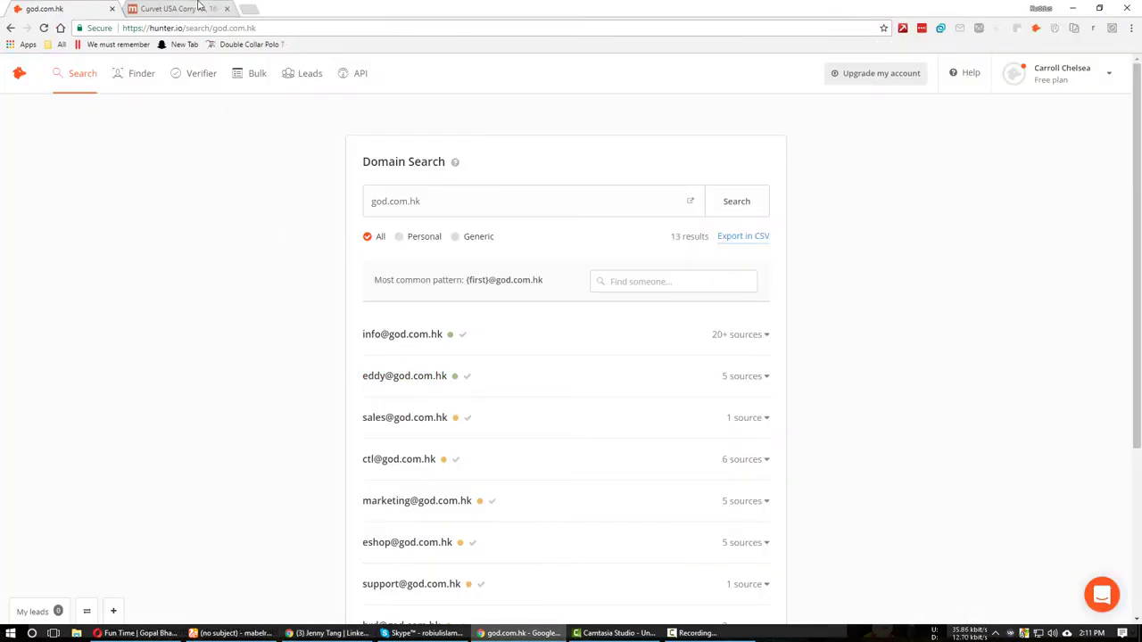
Build a god.com.hk address guess in MailTester from Hunter's address and the buyer's name.
left_click(214, 632)
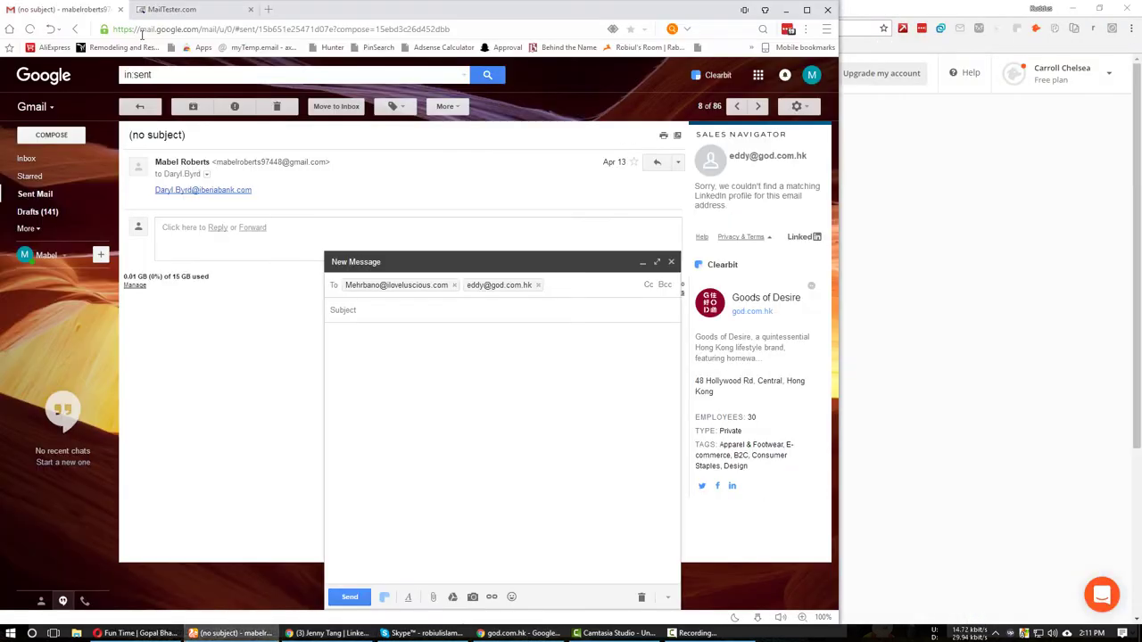
left_click(212, 7)
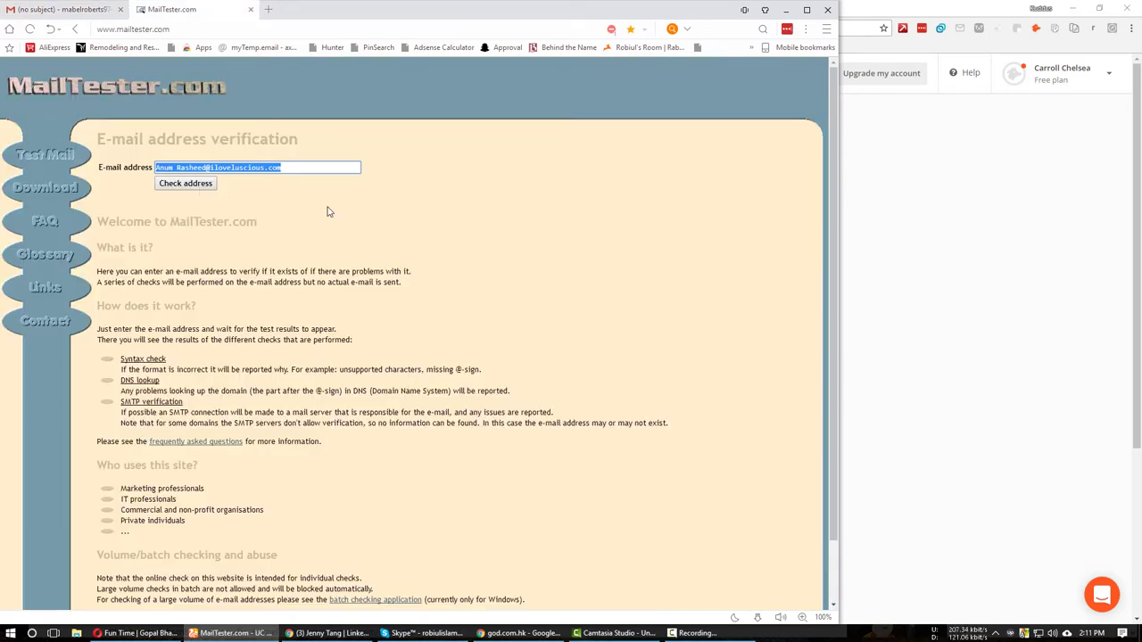
key("ctrl+v")
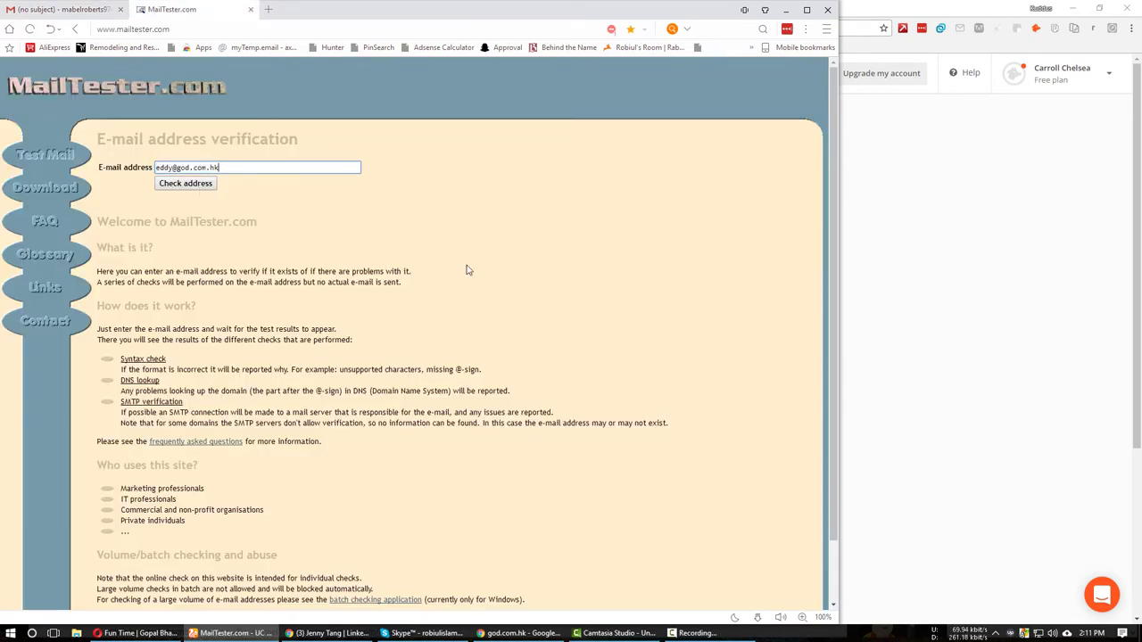
left_click(295, 633)
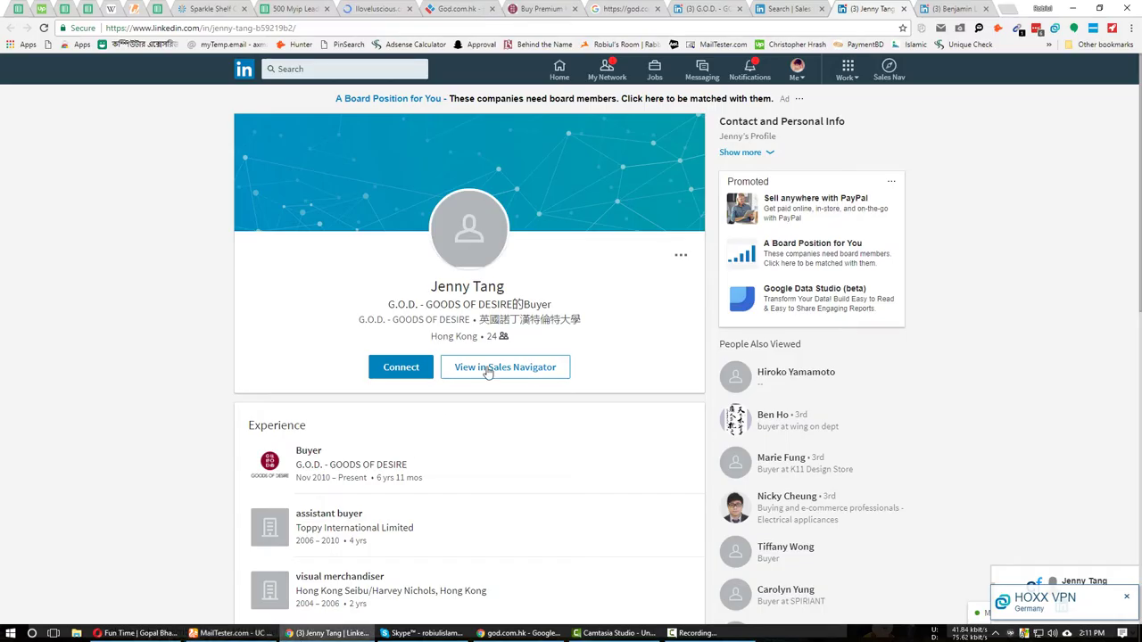
triple_click(469, 287)
key("ctrl+c")
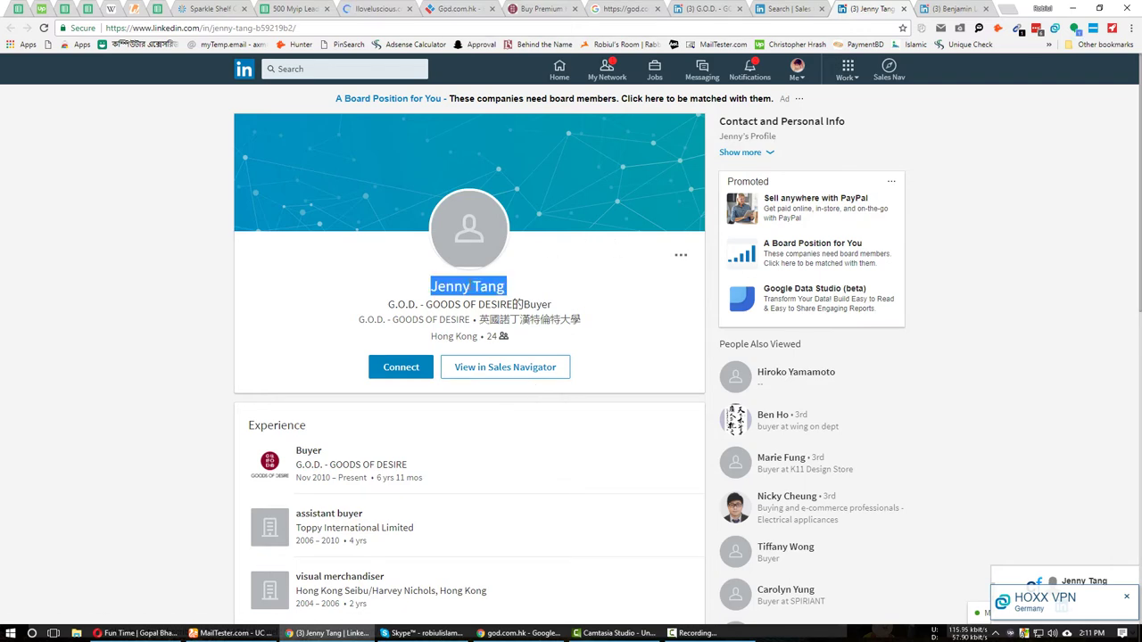
left_click(232, 633)
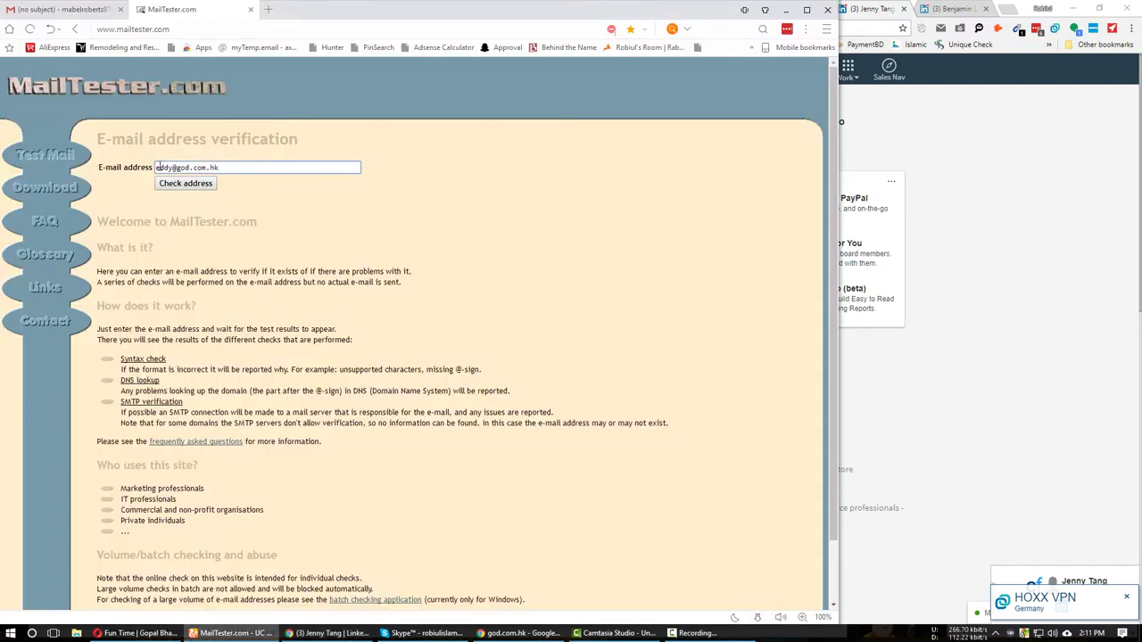
key("ctrl+v")
key("ctrl+a")
key("ctrl+c")
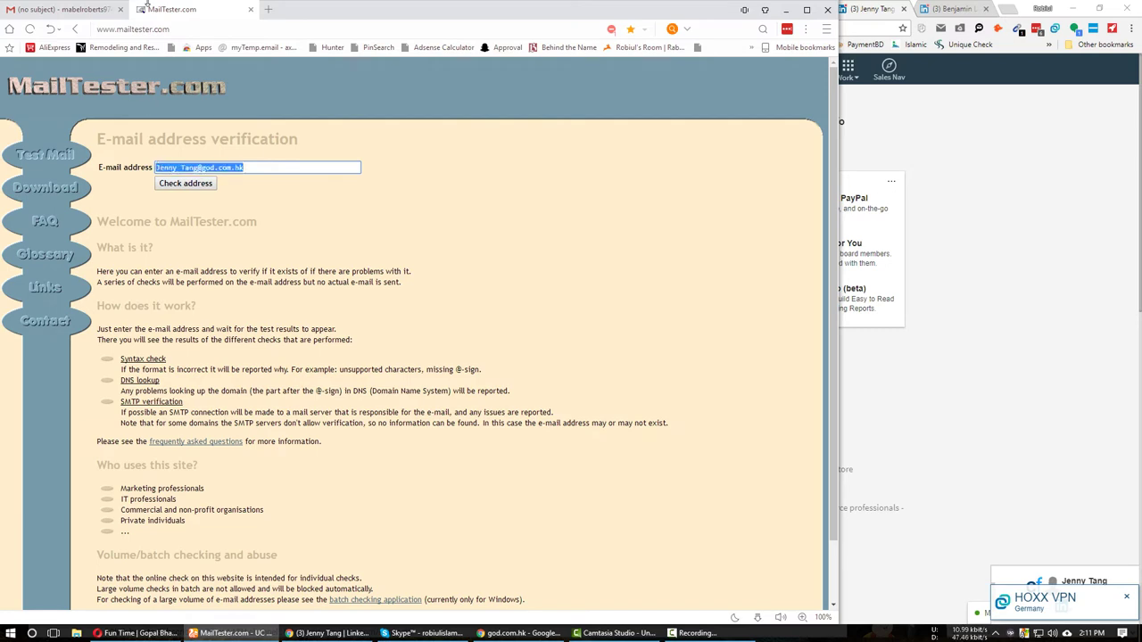
key("ctrl+shift+Tab")
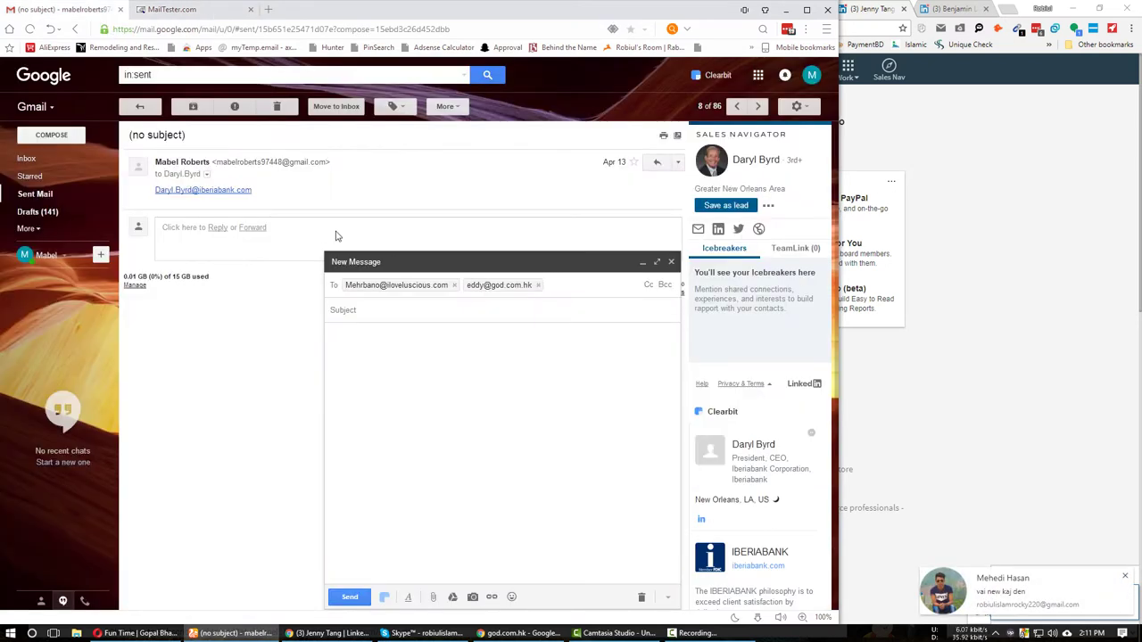
key("ctrl+v")
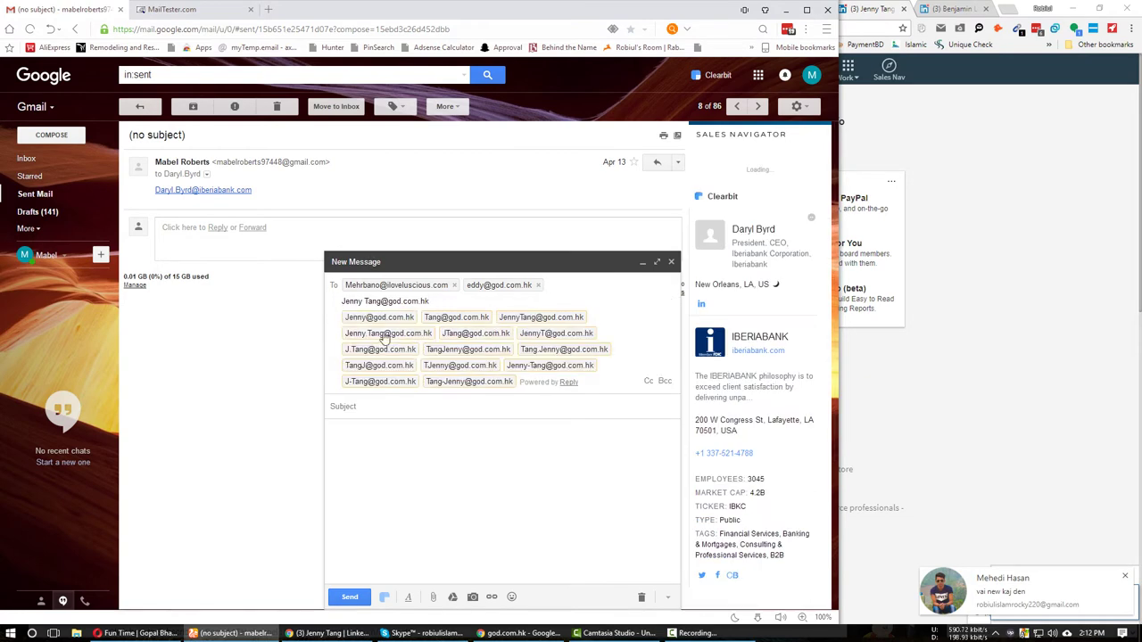
mouse_move(386, 325)
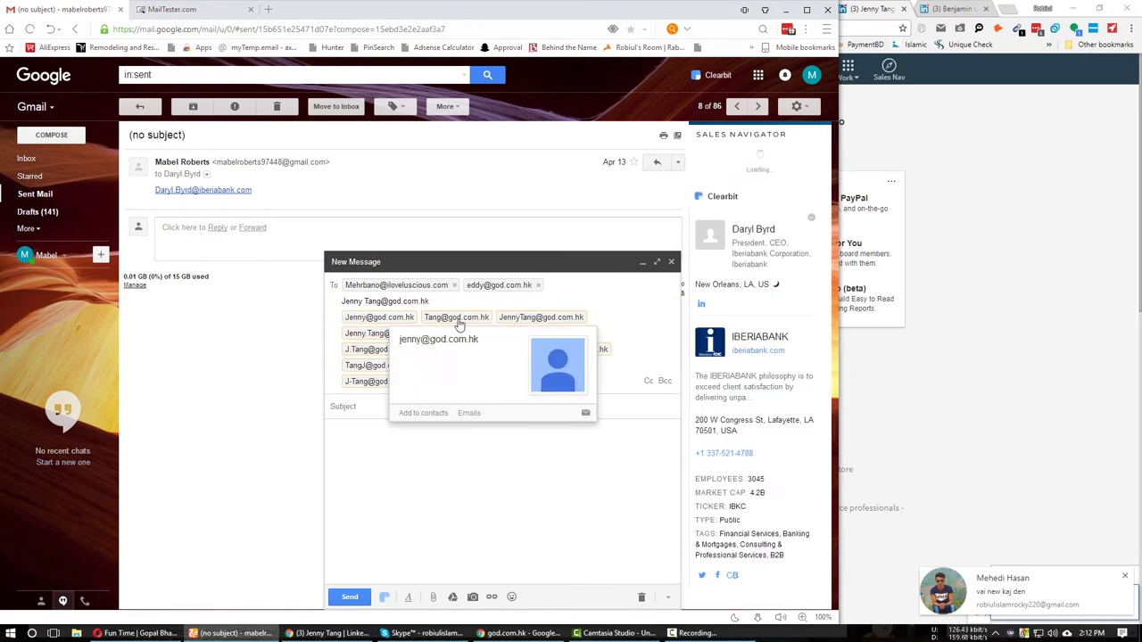
mouse_move(459, 325)
mouse_move(526, 319)
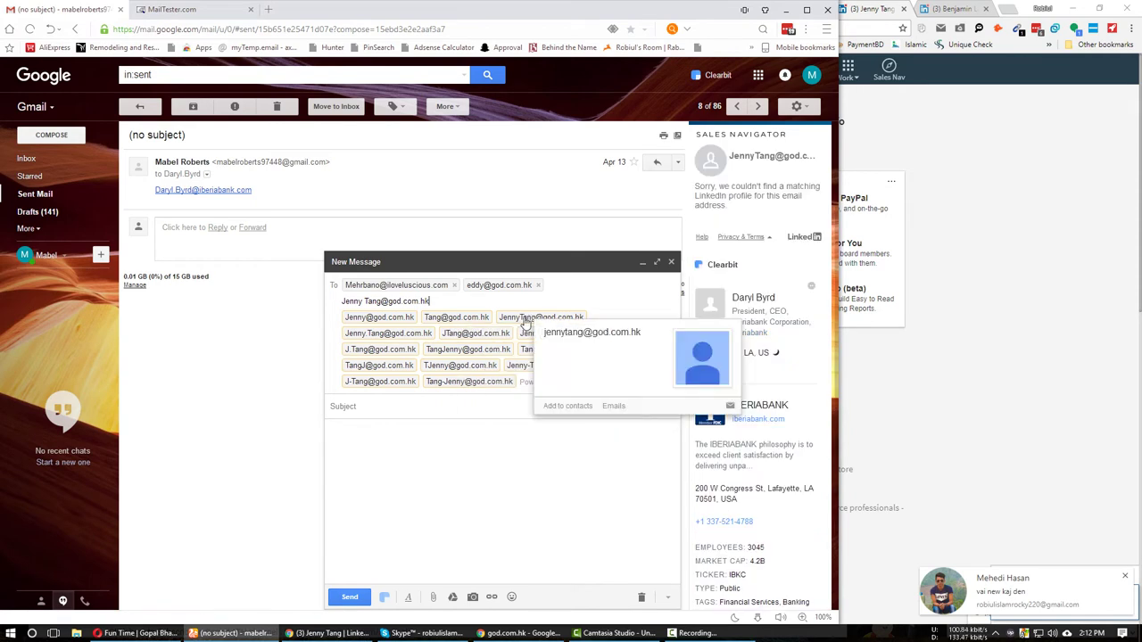
left_click(390, 337)
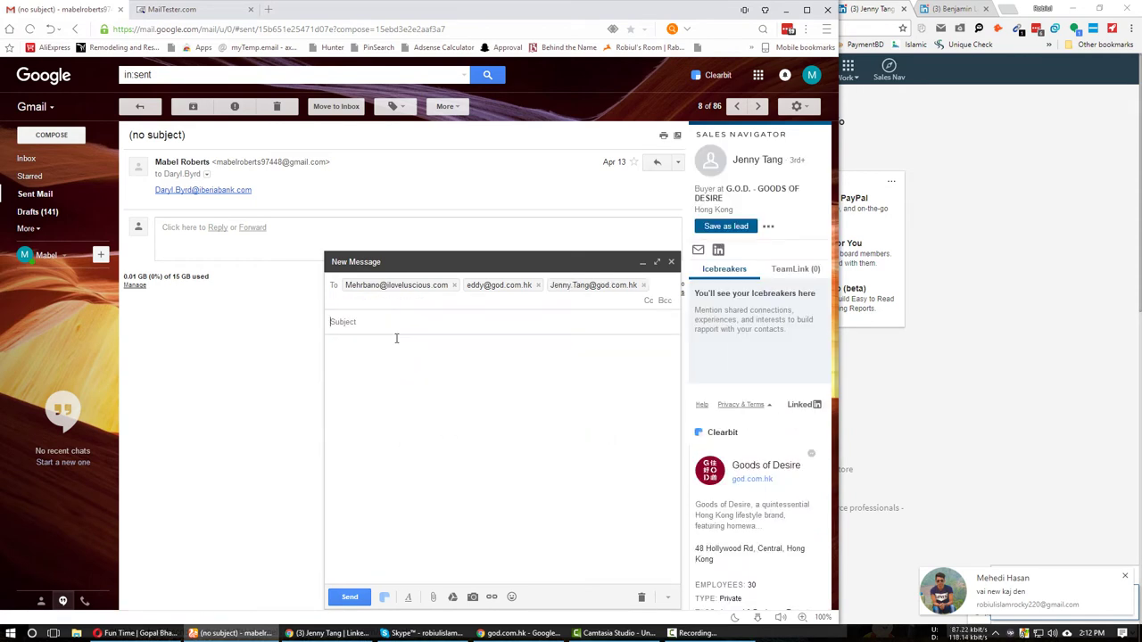
key("Tab")
left_click(563, 284)
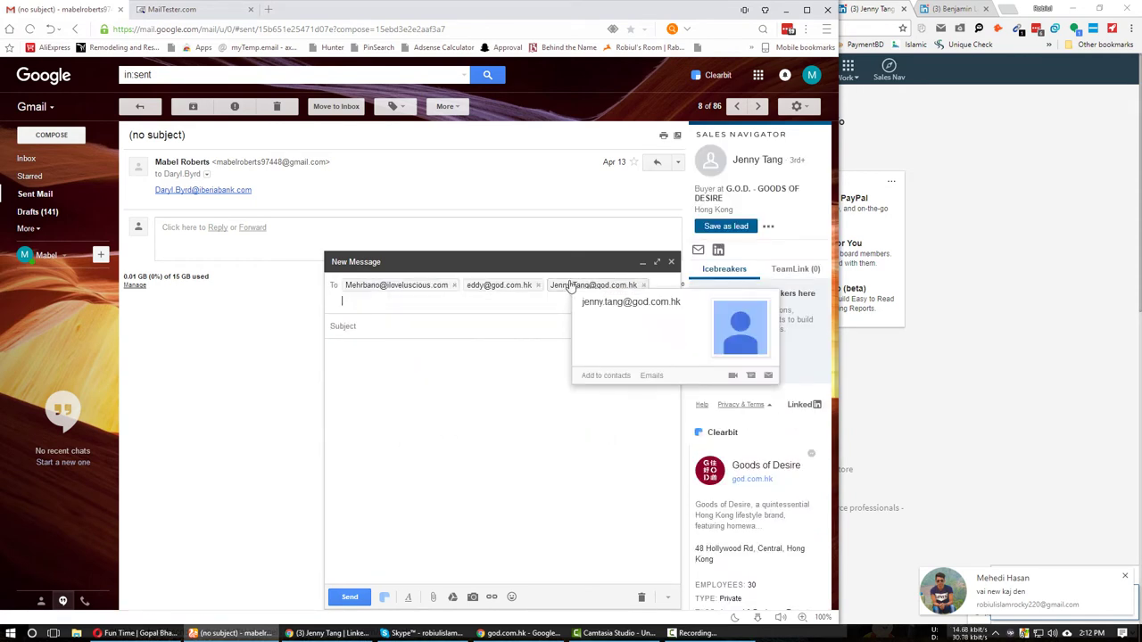
double_click(572, 286)
Paste the buyer's god.com.hk email into cell C7 of the leads sheet.
key("alt+Tab")
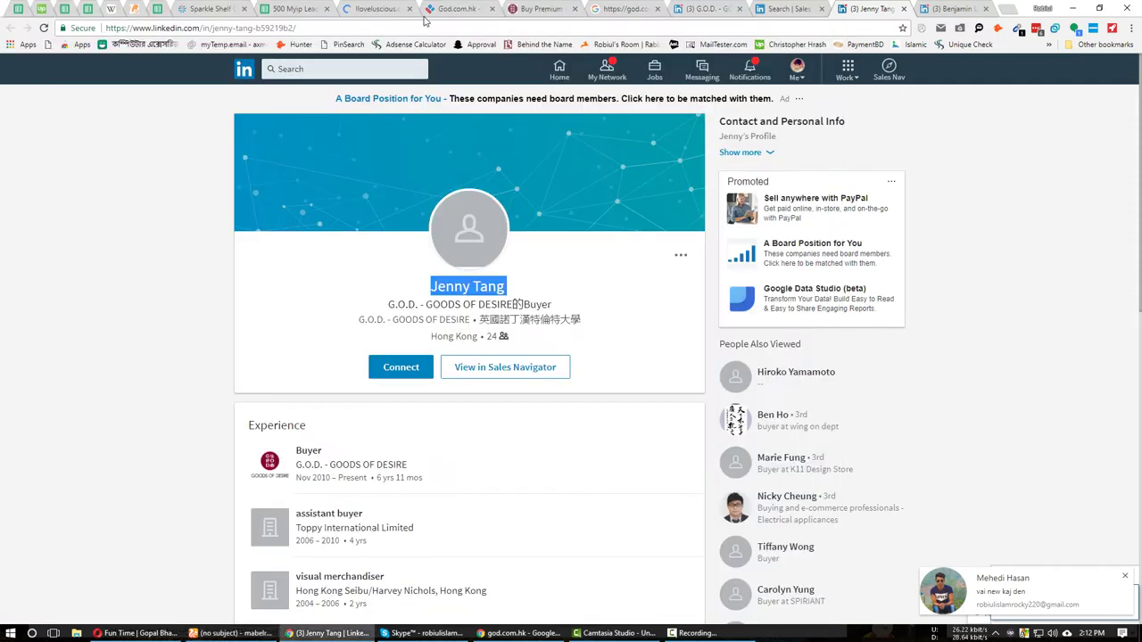
left_click(299, 8)
key("ctrl+v")
key("Tab")
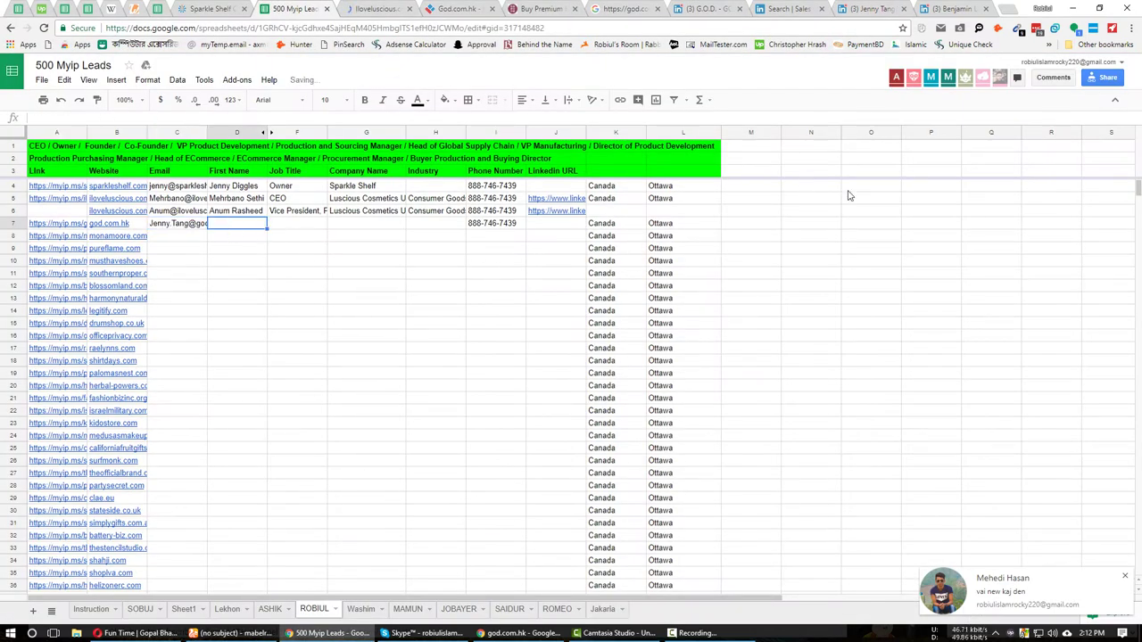
Copy the buyer's name from LinkedIn into D7, then select her job title Buyer.
left_click(870, 9)
right_click(450, 282)
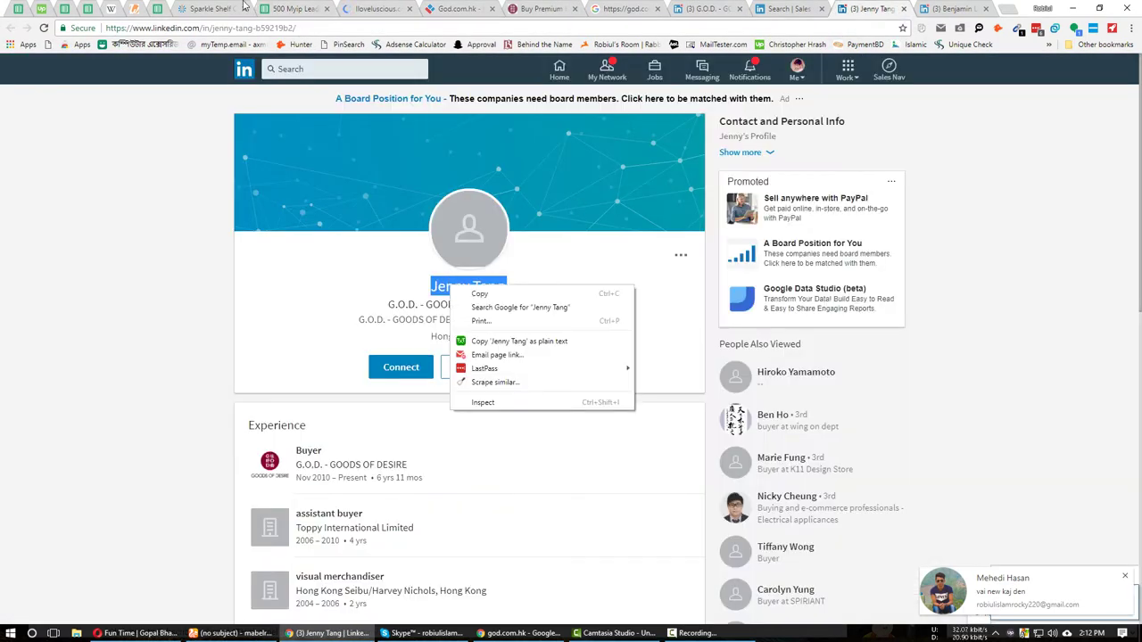
left_click(474, 294)
left_click(299, 9)
key("Tab")
left_click(875, 9)
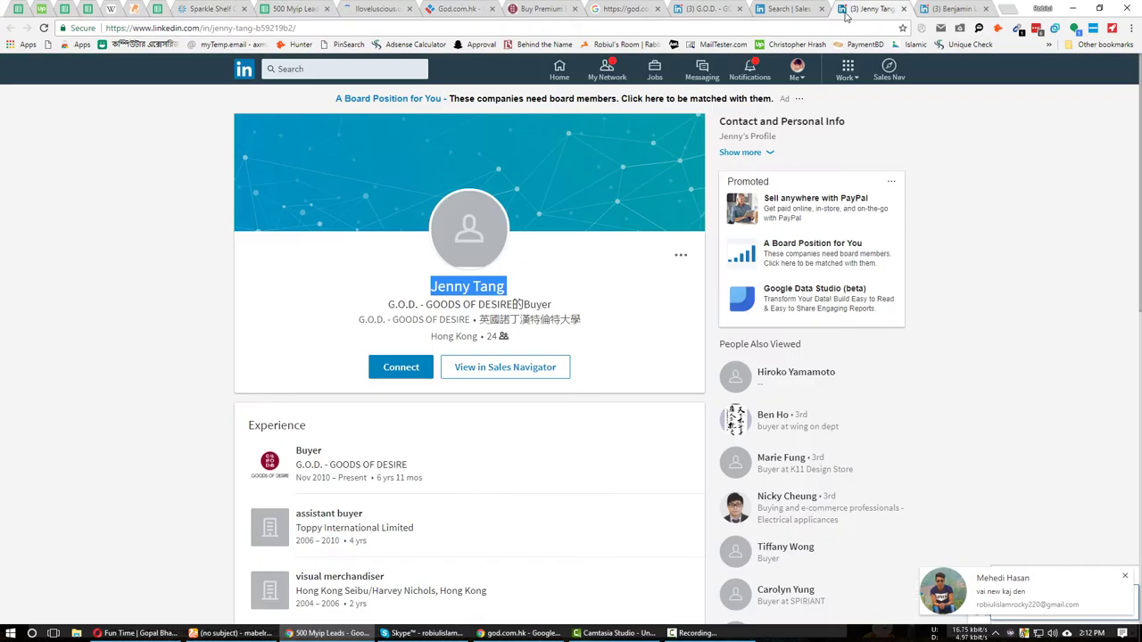
left_click(204, 317)
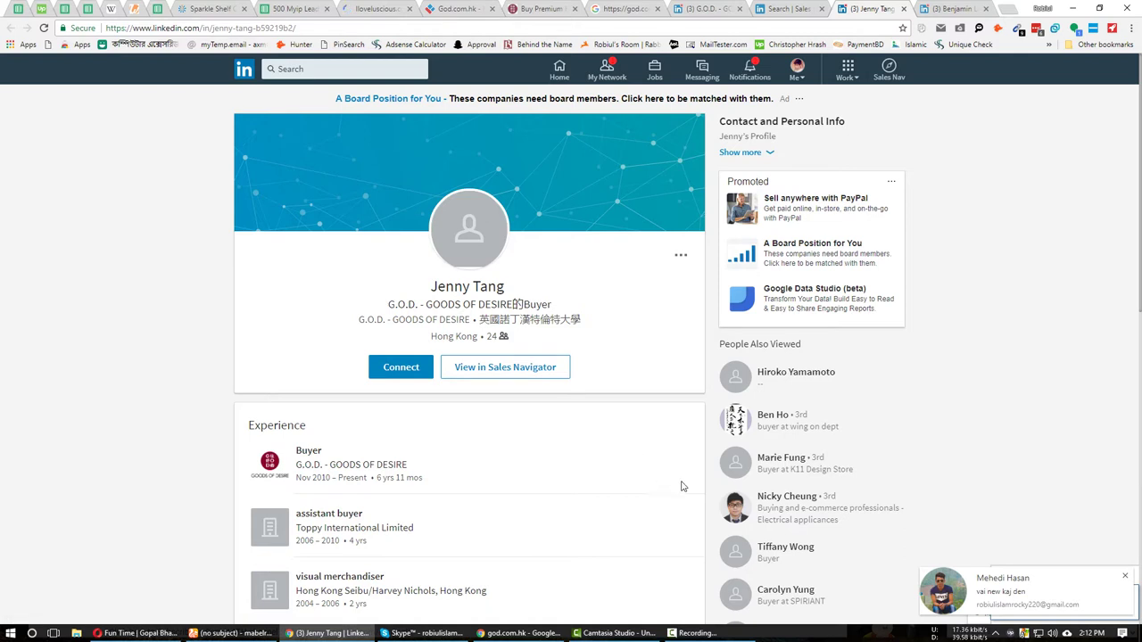
left_click_drag(357, 456, 296, 452)
key("ctrl+c")
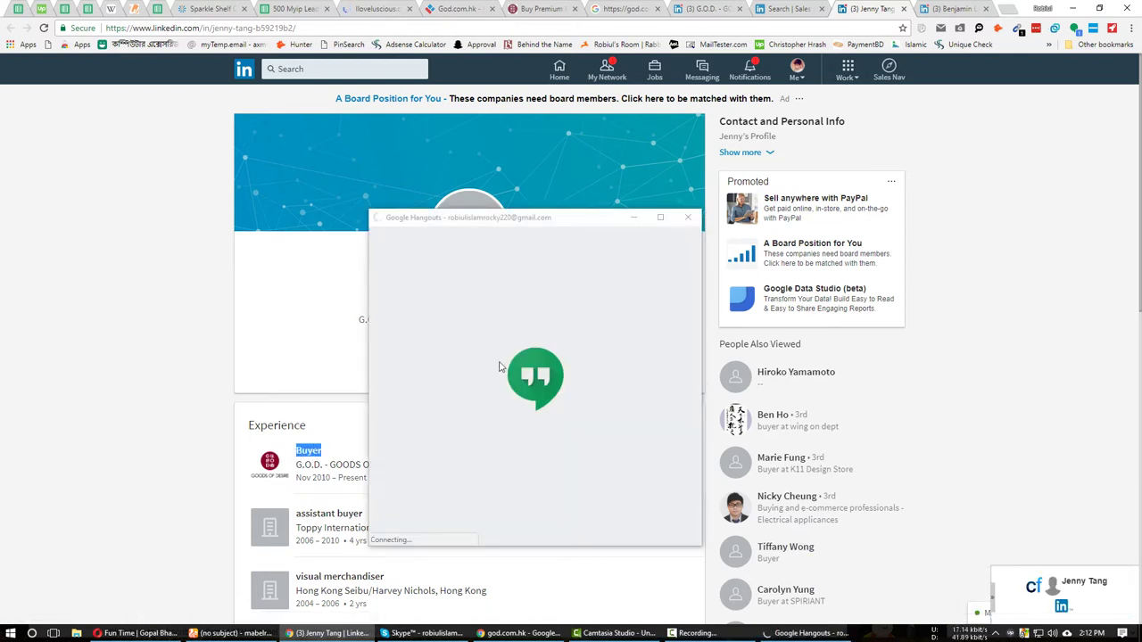
Send the Hangouts replies 'hu' and 'watt koro', then close the chat window.
left_click(293, 8)
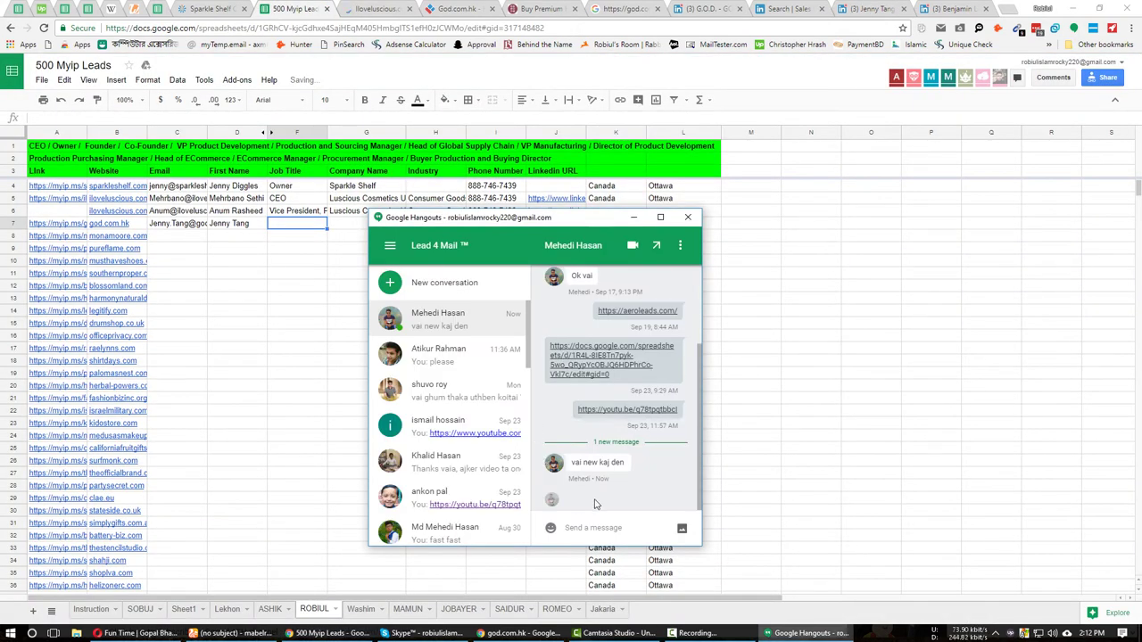
left_click(582, 526)
type("hu")
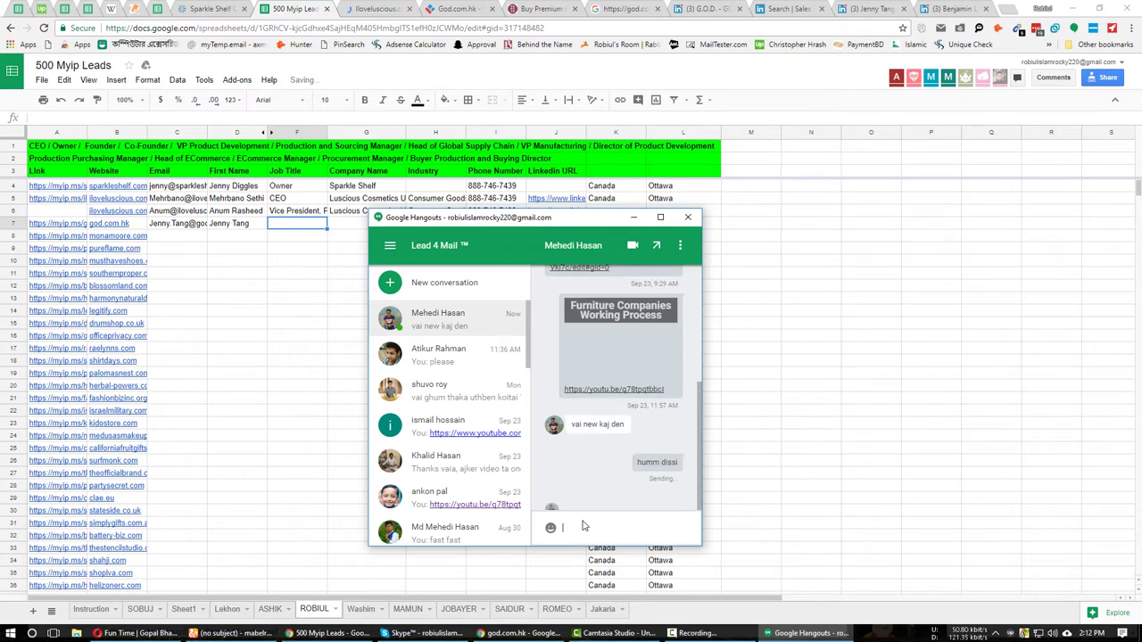
key("Return")
type("wat")
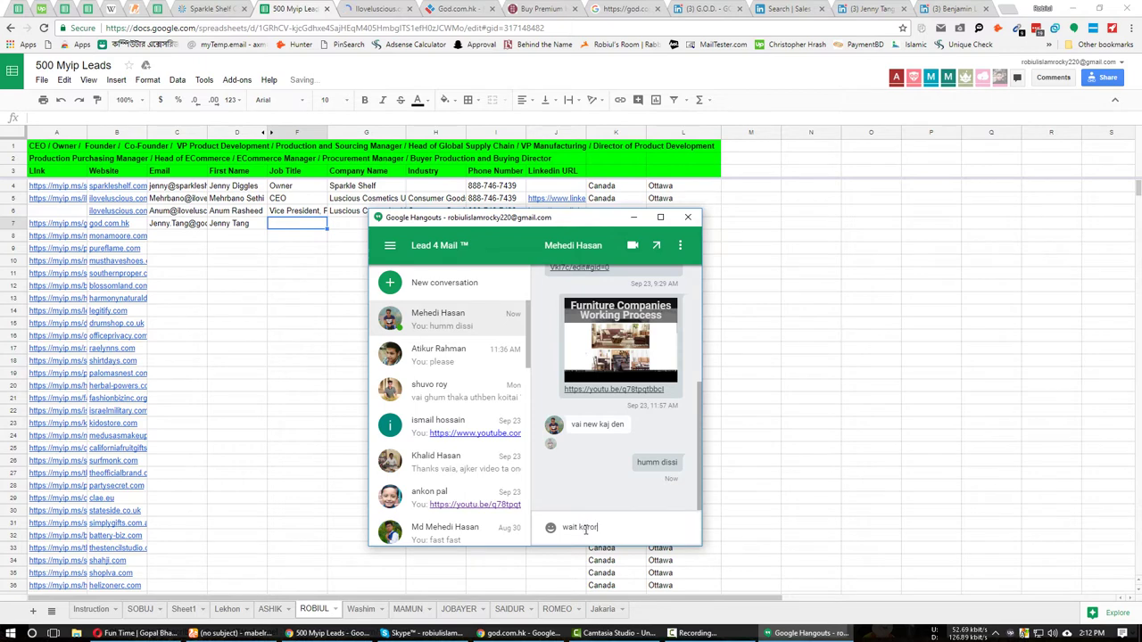
type("t koro")
key("Return")
left_click(687, 217)
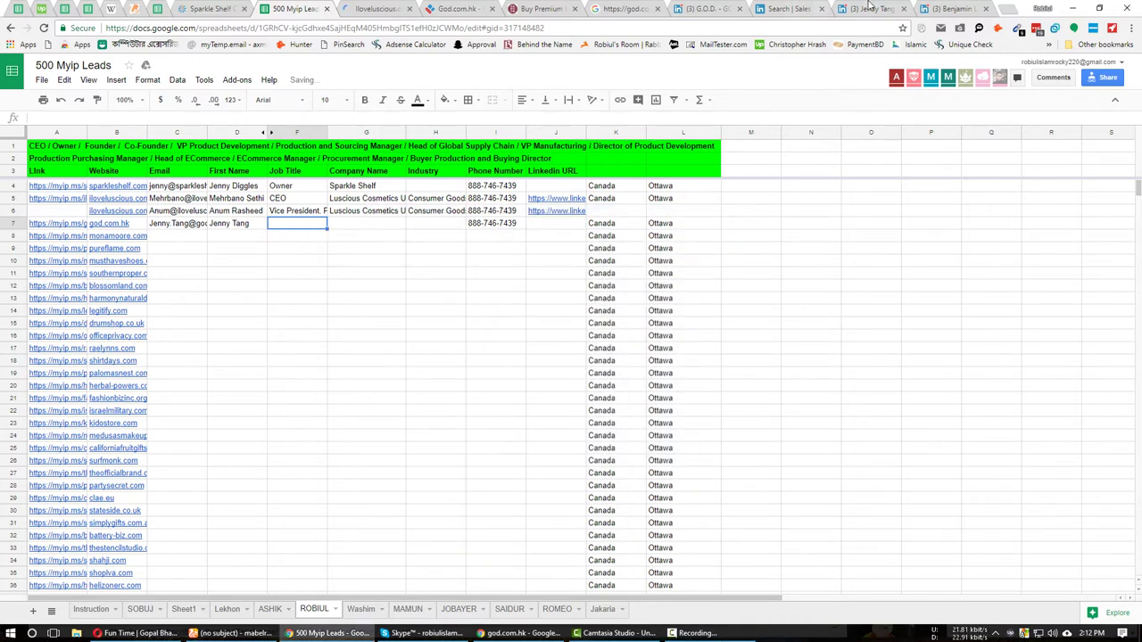
left_click(870, 8)
left_click(332, 8)
Copy the buyer's job title 'Buyer' from her LinkedIn profile into F7.
left_click(870, 9)
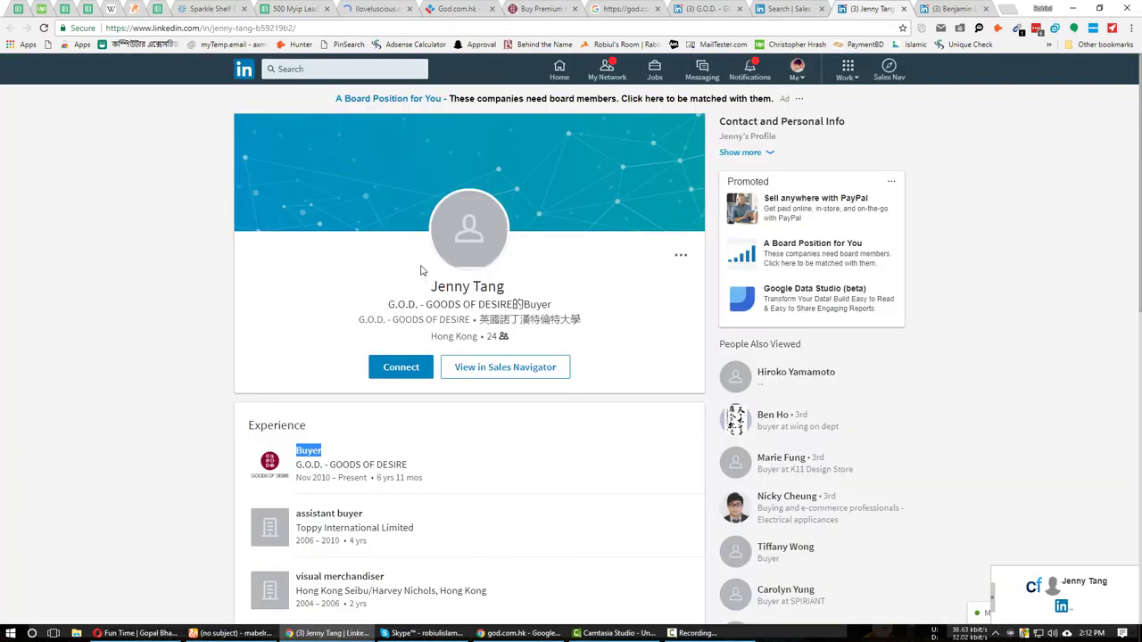
right_click(312, 454)
left_click(331, 314)
left_click(294, 8)
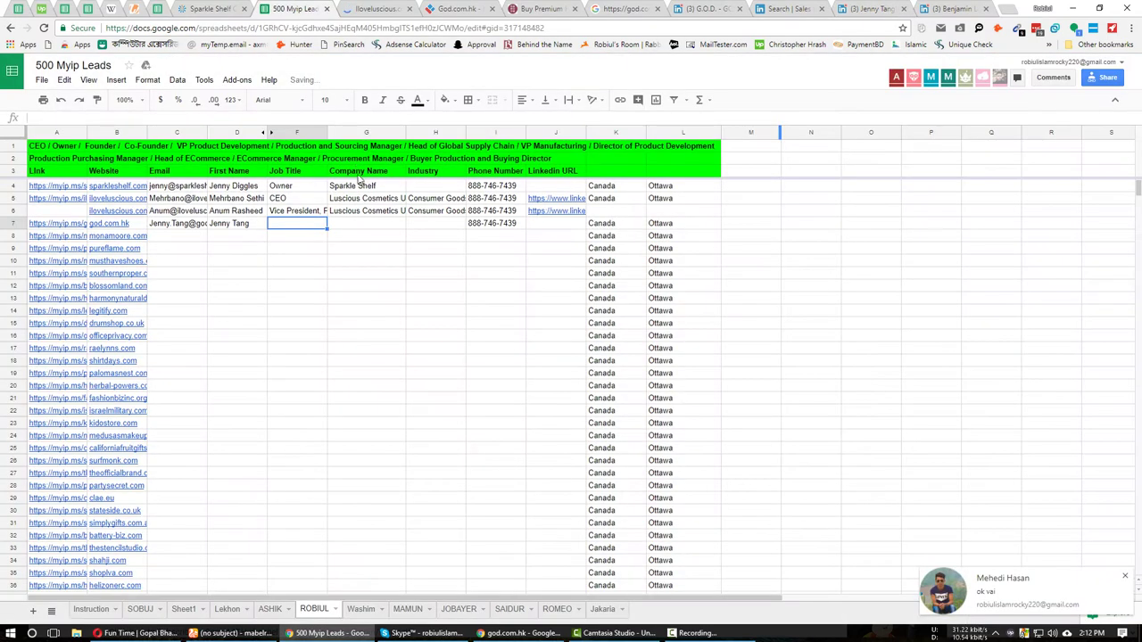
key("ctrl+v")
key("Tab")
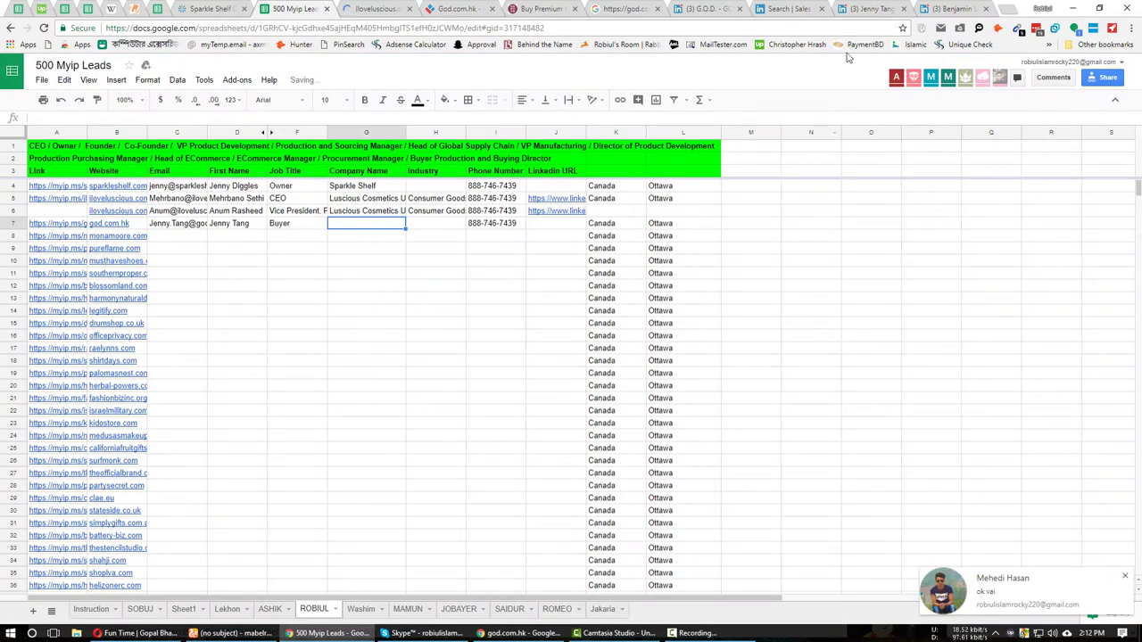
Enter her company 'G.O.D. - GOODS OF DESIRE' from its company page into G7.
left_click(870, 8)
left_click(706, 8)
triple_click(378, 215)
key("ctrl+c")
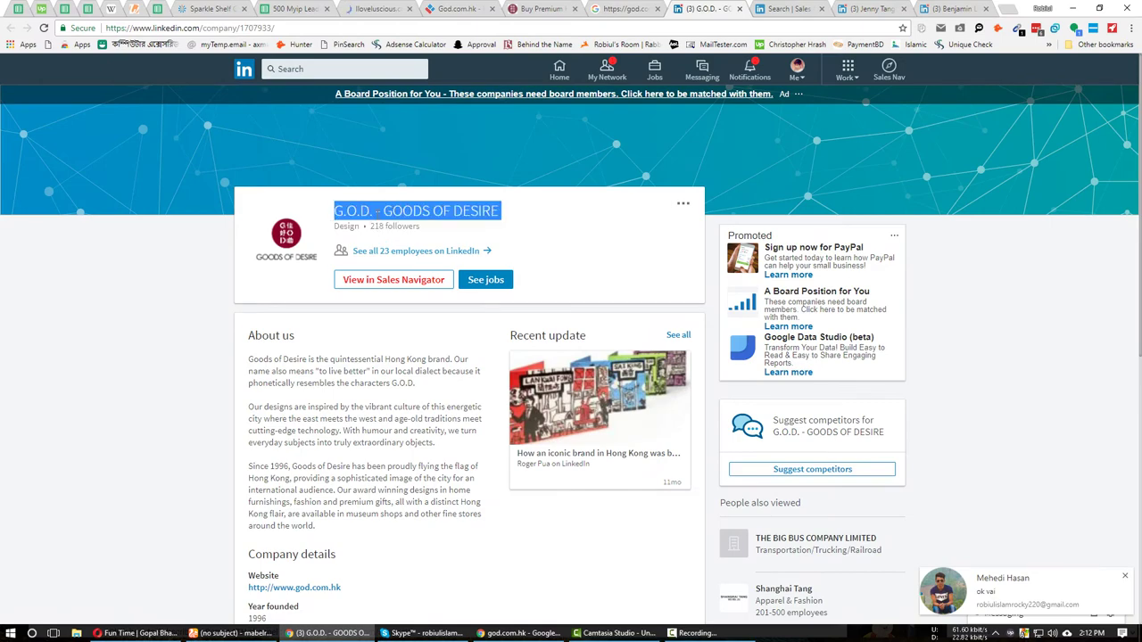
left_click(283, 8)
key("ctrl+v")
key("Tab")
Fill the Industry cell H7 with 'Design' taken from the G.O.D. company page.
left_click(377, 8)
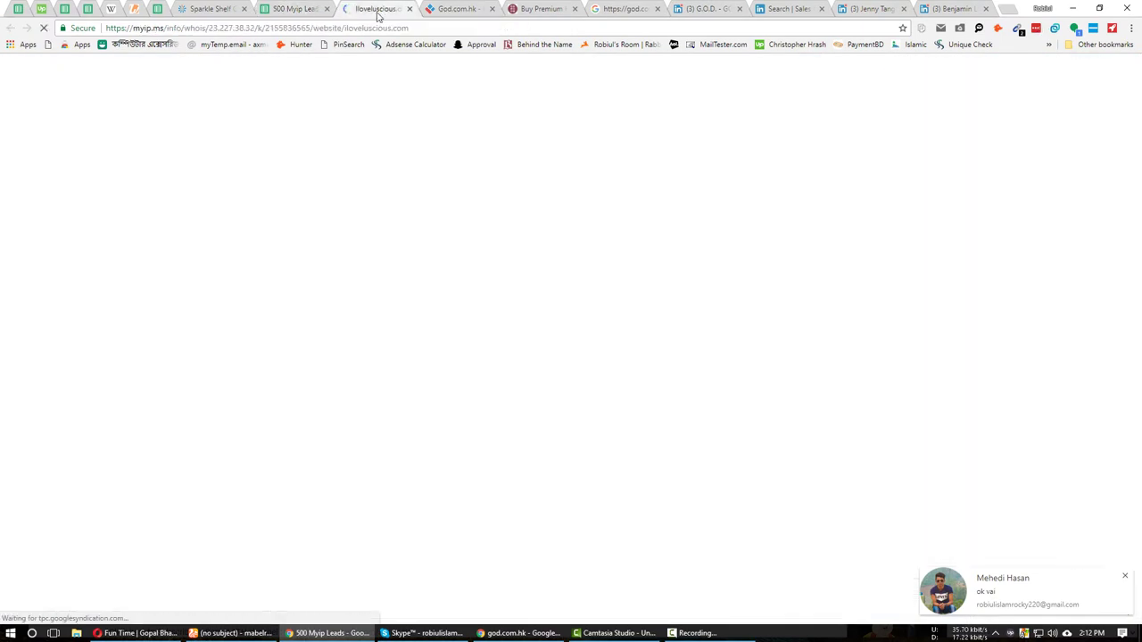
left_click(705, 8)
left_click(214, 249)
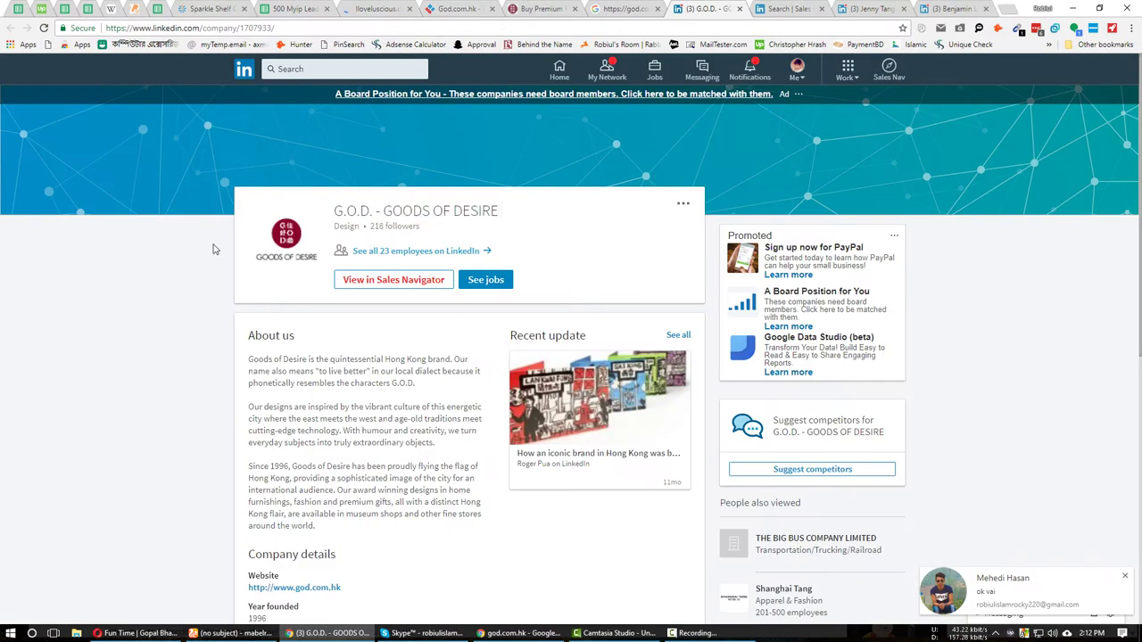
double_click(346, 226)
key("ctrl+c")
left_click(283, 8)
key("ctrl+v")
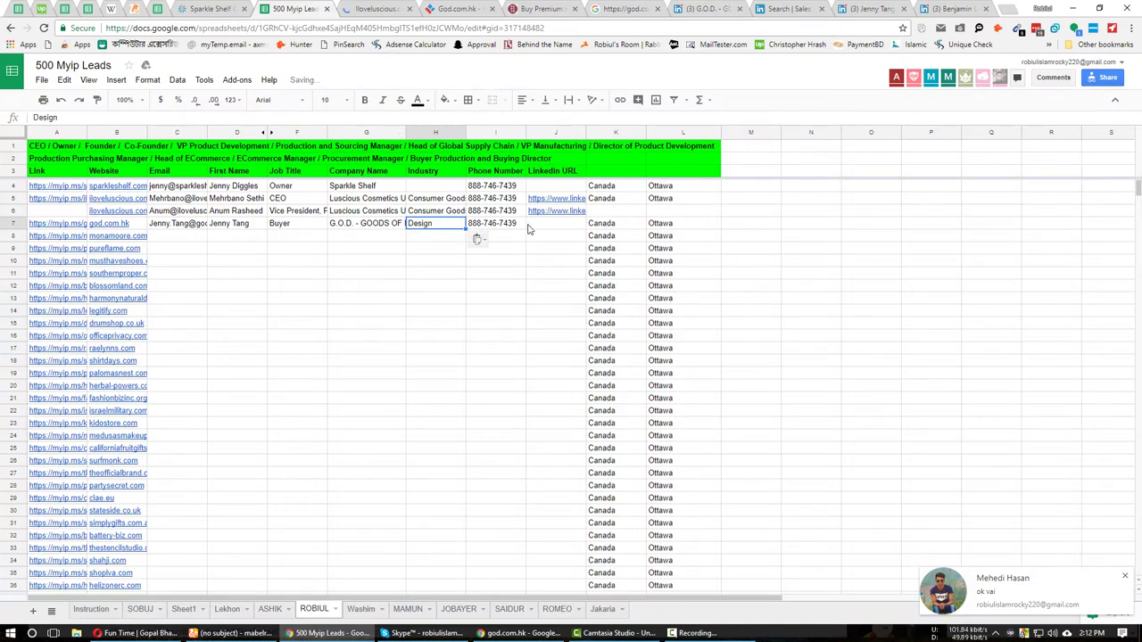
Paste the buyer's LinkedIn profile link into J7.
left_click(553, 226)
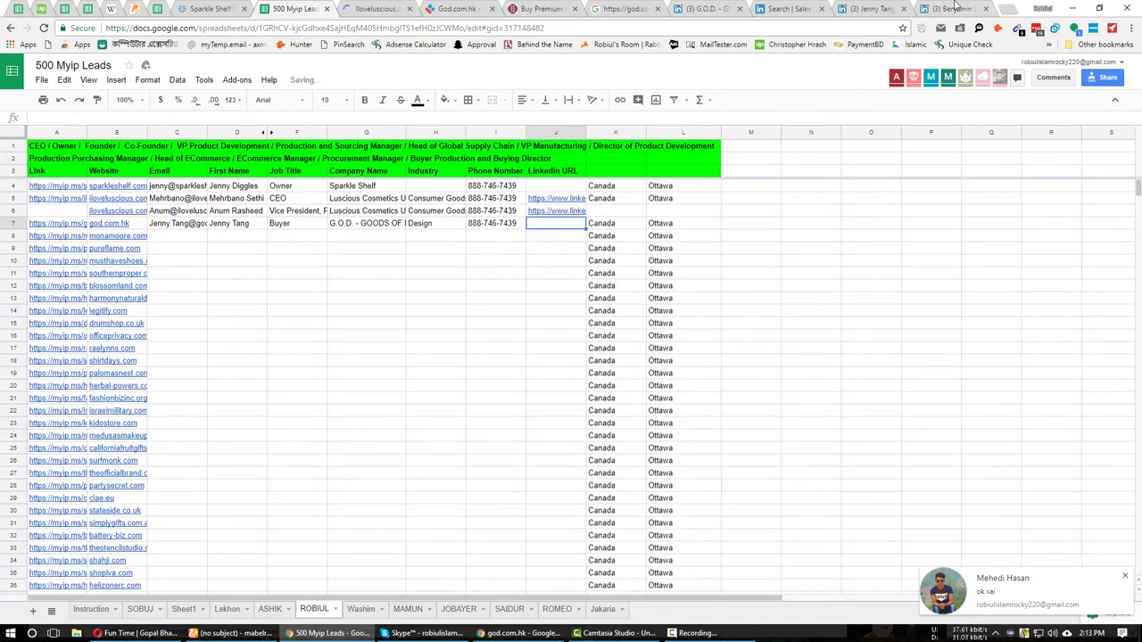
left_click(869, 8)
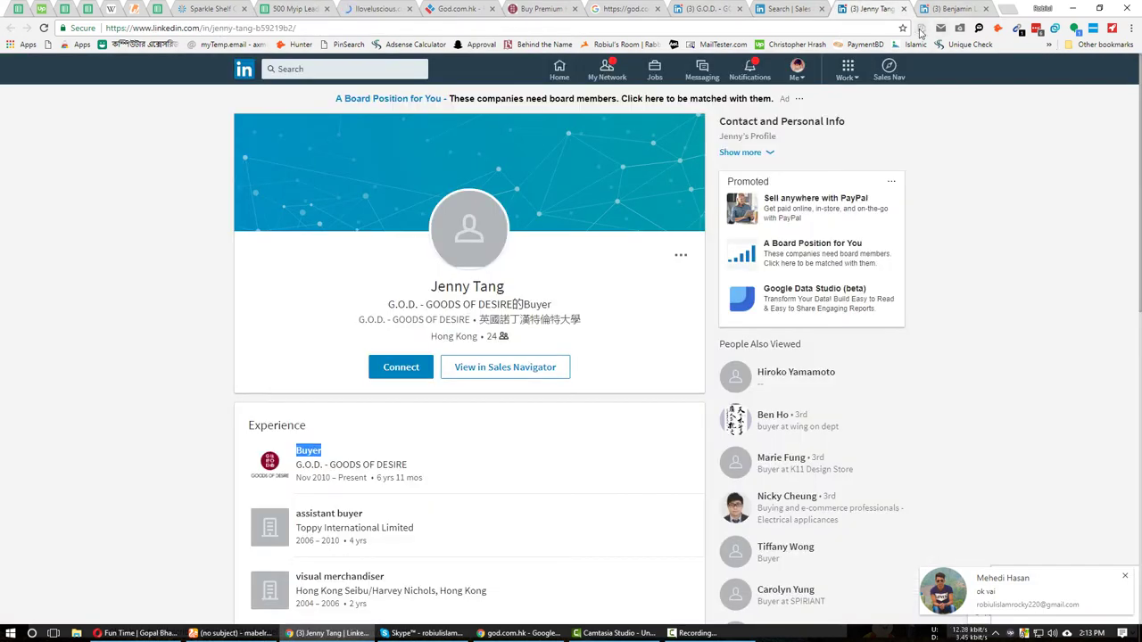
left_click(294, 8)
key("ctrl+v")
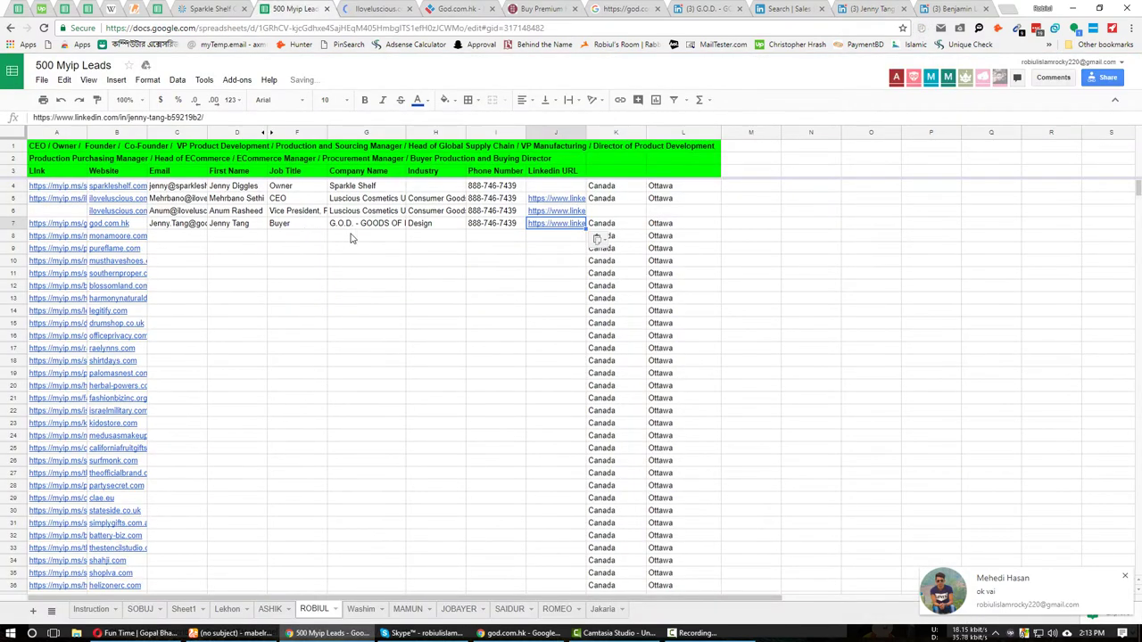
Insert an empty row 8 below the buyer's lead.
left_click(165, 240)
right_click(172, 240)
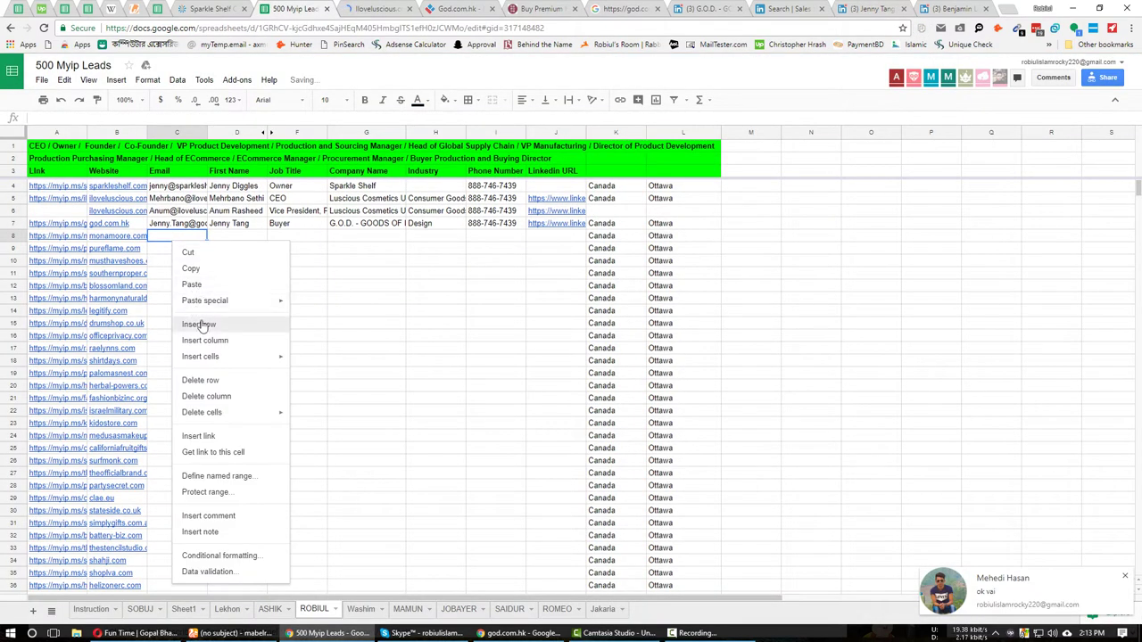
left_click(201, 323)
Close the buyer's profile and try pasting the COO's name into MailTester, undoing the wrong paste.
left_click(858, 8)
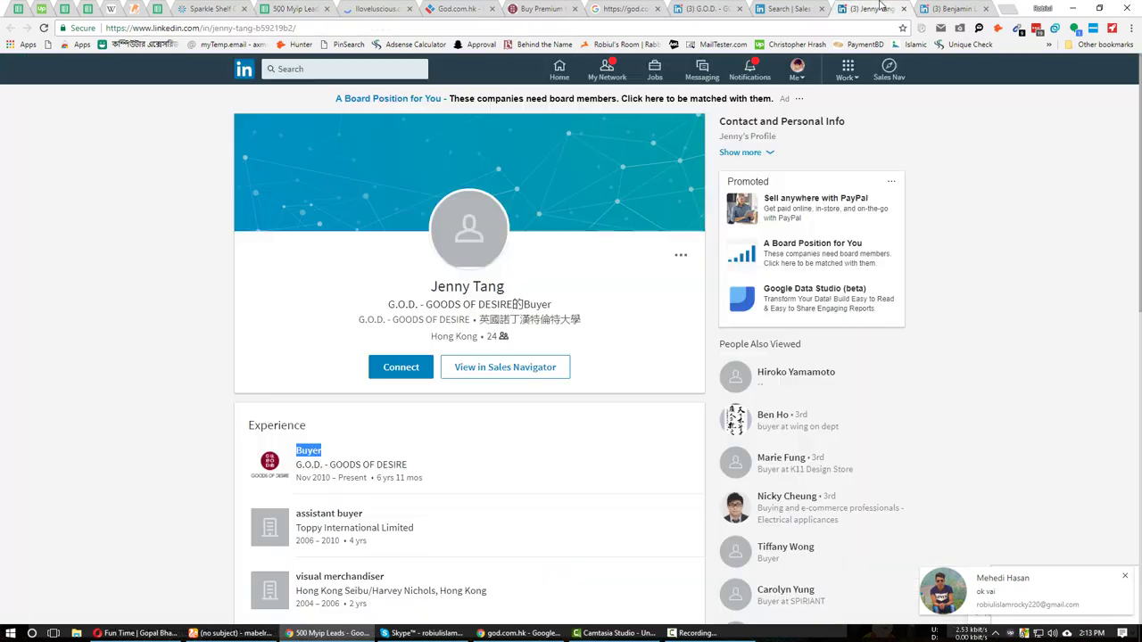
key("ctrl+w")
triple_click(466, 286)
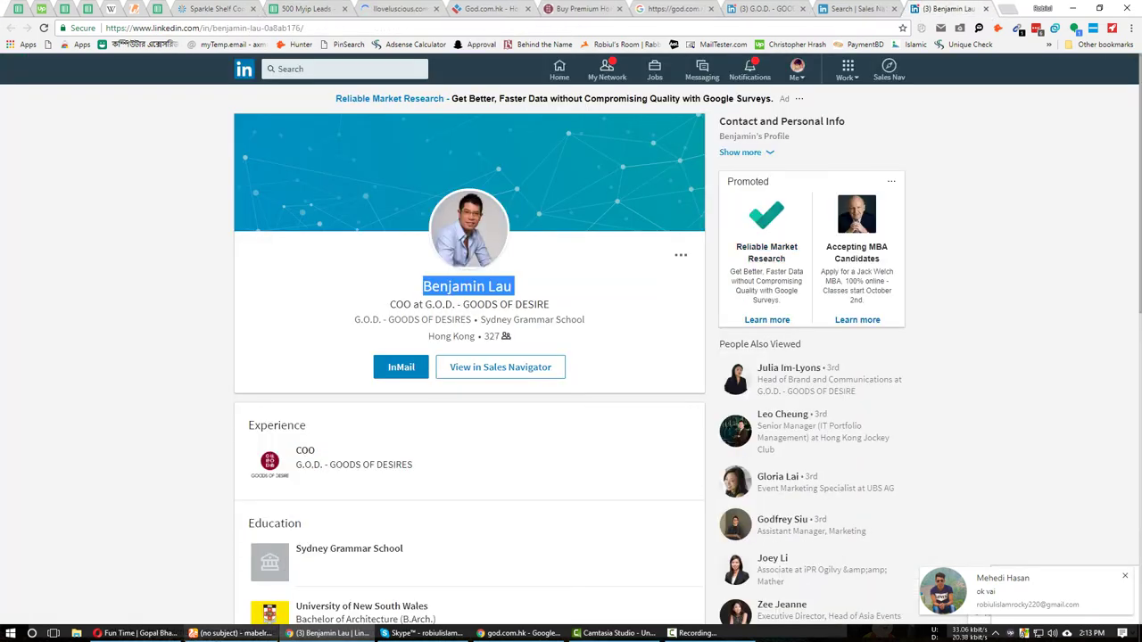
left_click(232, 632)
left_click(173, 9)
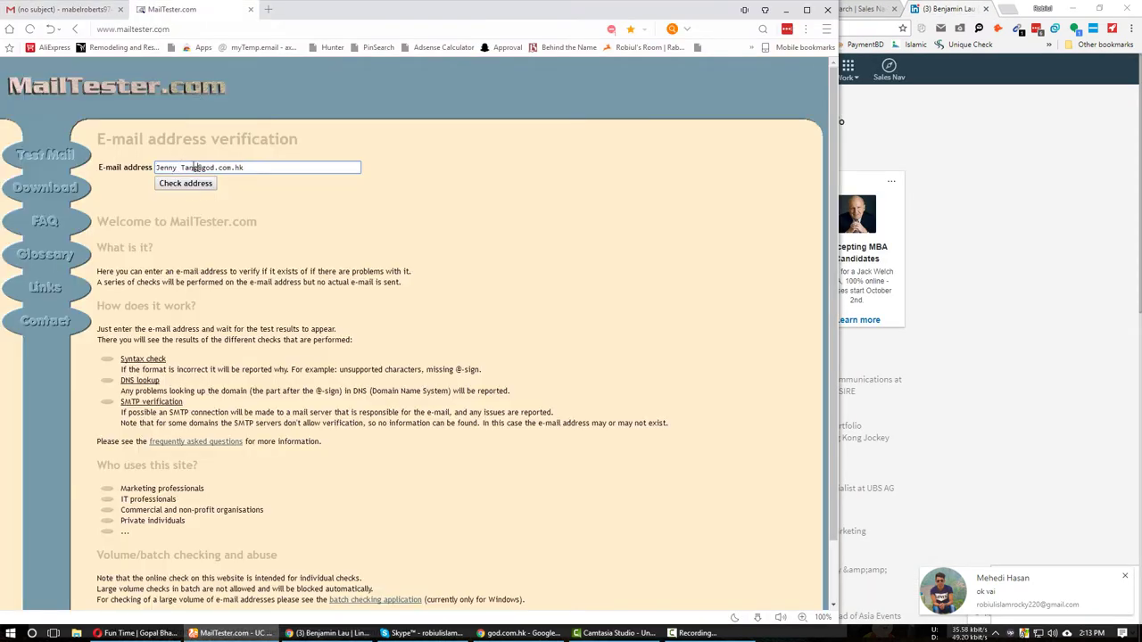
left_click_drag(200, 168, 153, 168)
key("ctrl+v")
key("ctrl+z")
Copy the COO's name from LinkedIn into MailTester's e-mail field.
left_click(332, 632)
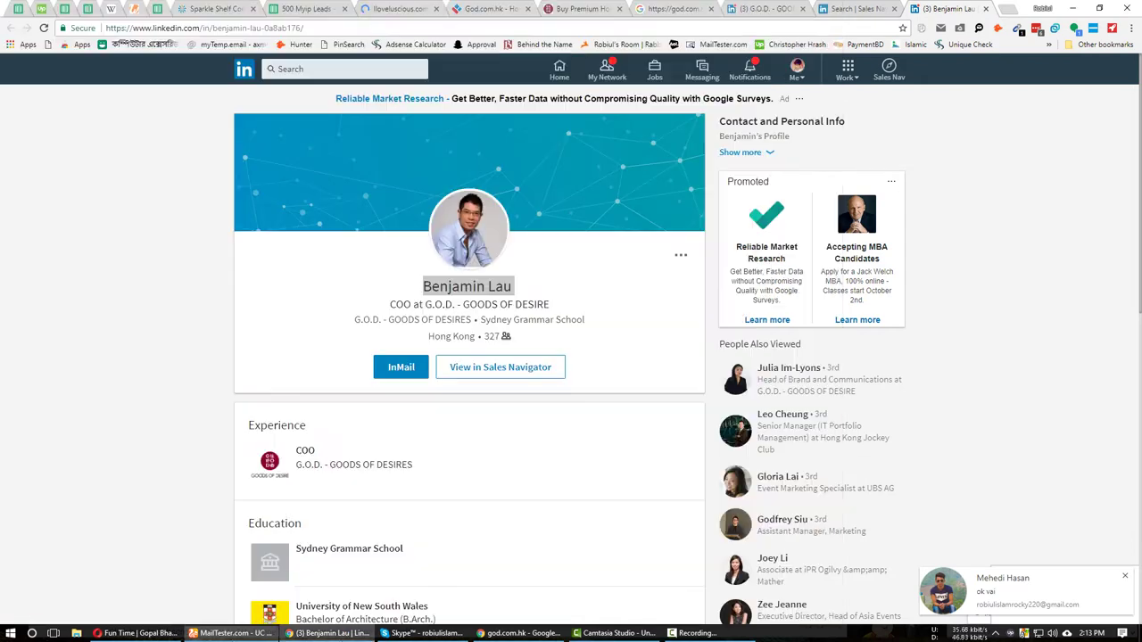
right_click(482, 286)
left_click(504, 296)
left_click(232, 632)
key("ctrl+v")
key("ctrl+a")
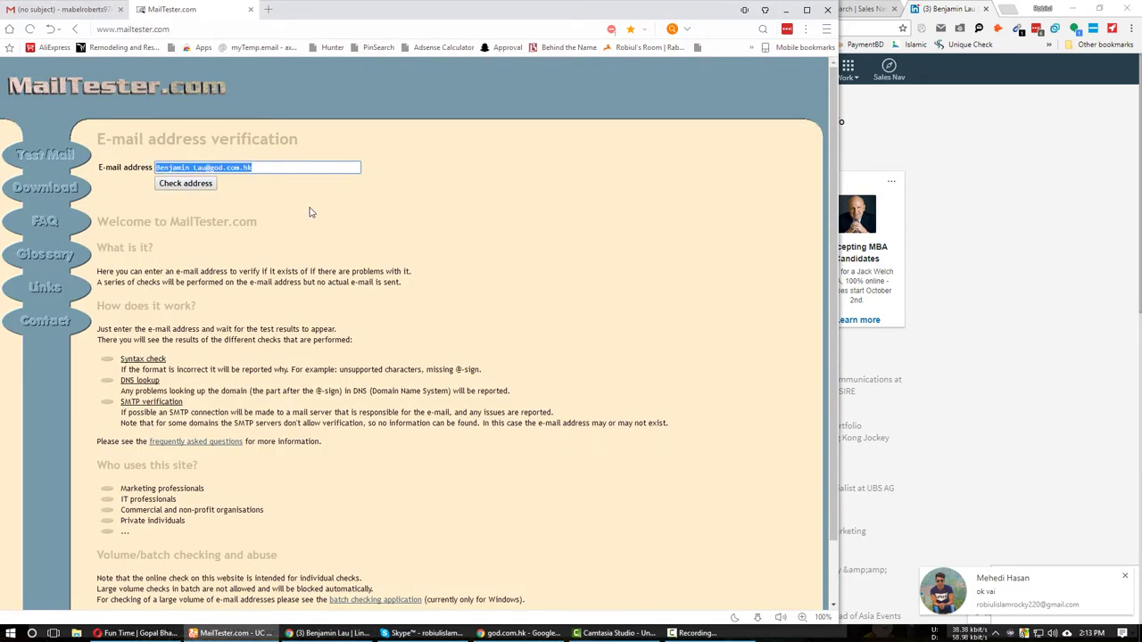
Add the COO's first.last and initial-plus-surname god.com.hk address guesses to the Gmail draft.
left_click(23, 4)
key("ctrl+v")
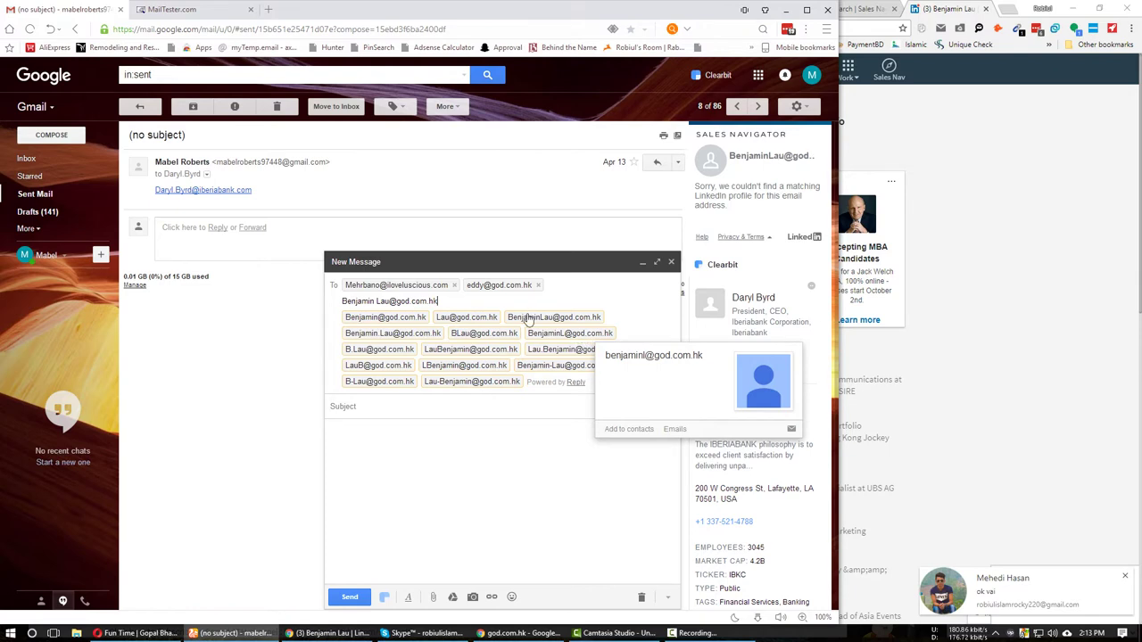
left_click(352, 339)
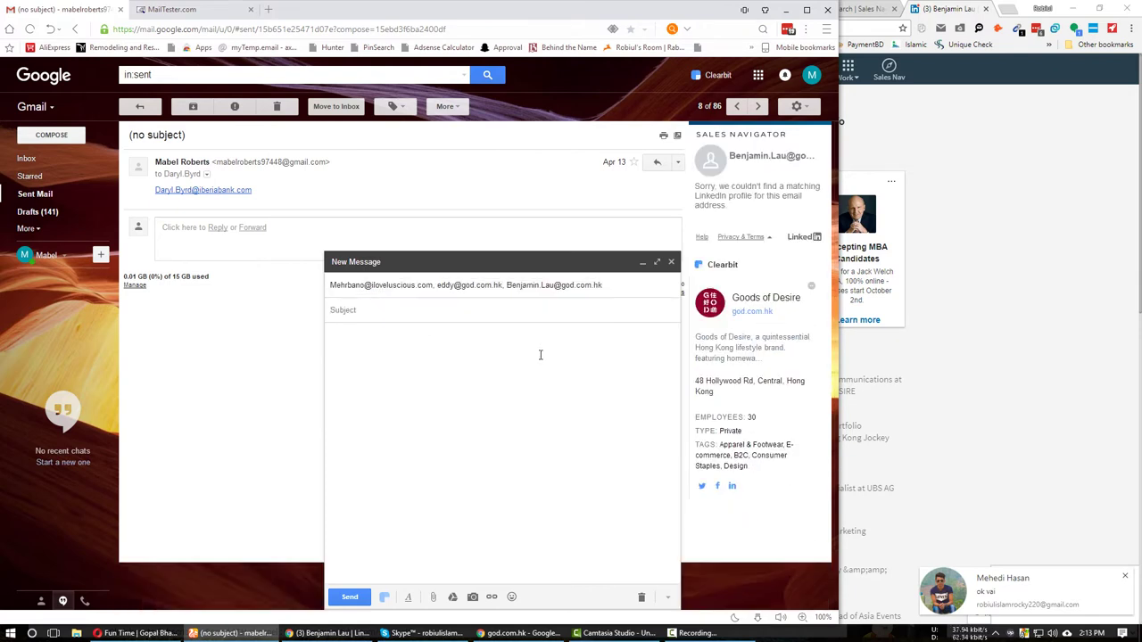
left_click(590, 282)
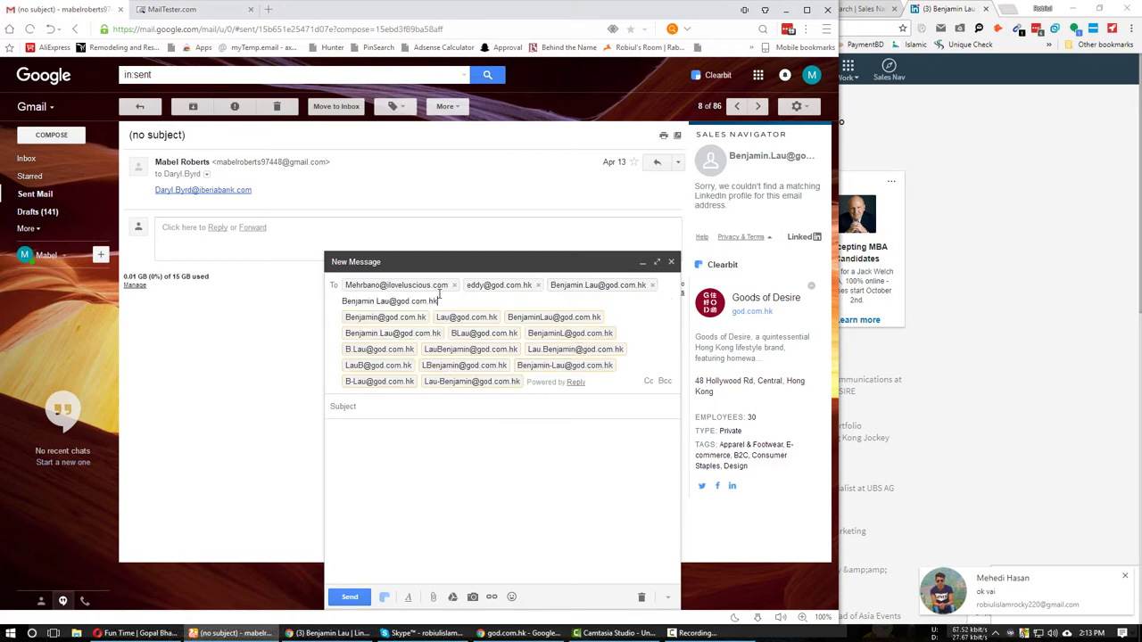
left_click(467, 331)
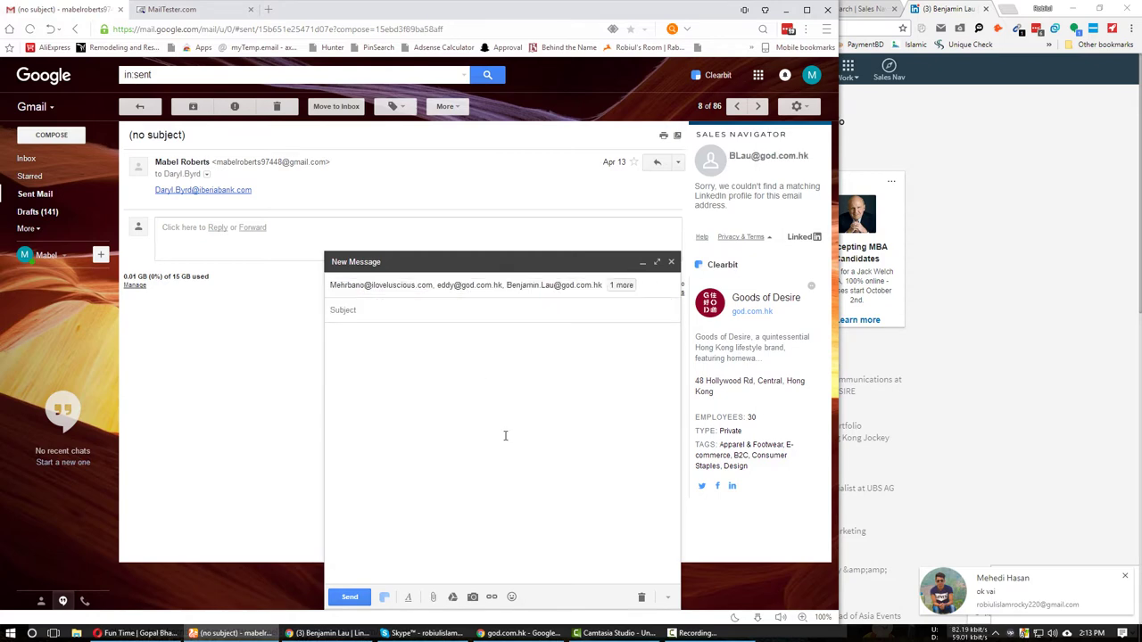
left_click(622, 286)
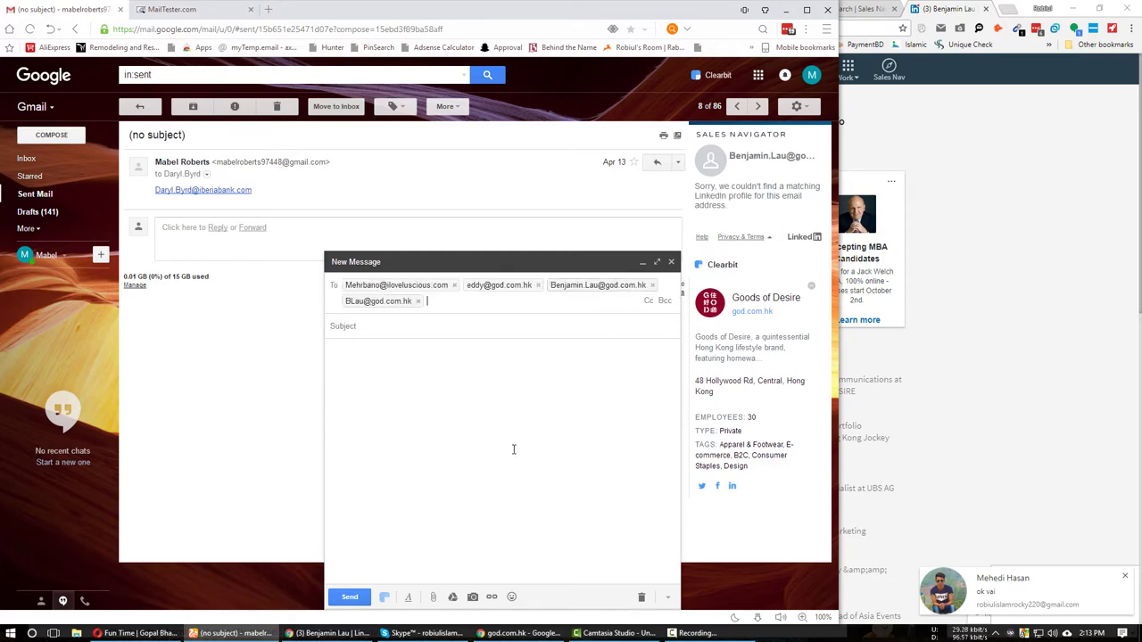
double_click(595, 285)
key("ctrl+c")
key("ctrl+Tab")
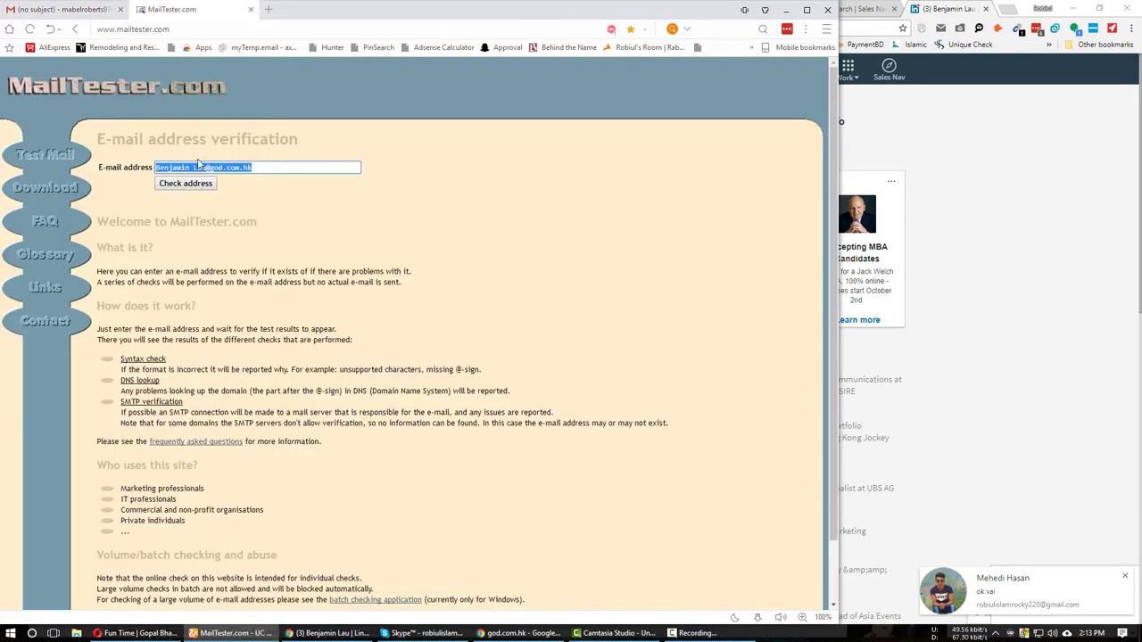
key("ctrl+v")
key("Return")
left_click(326, 633)
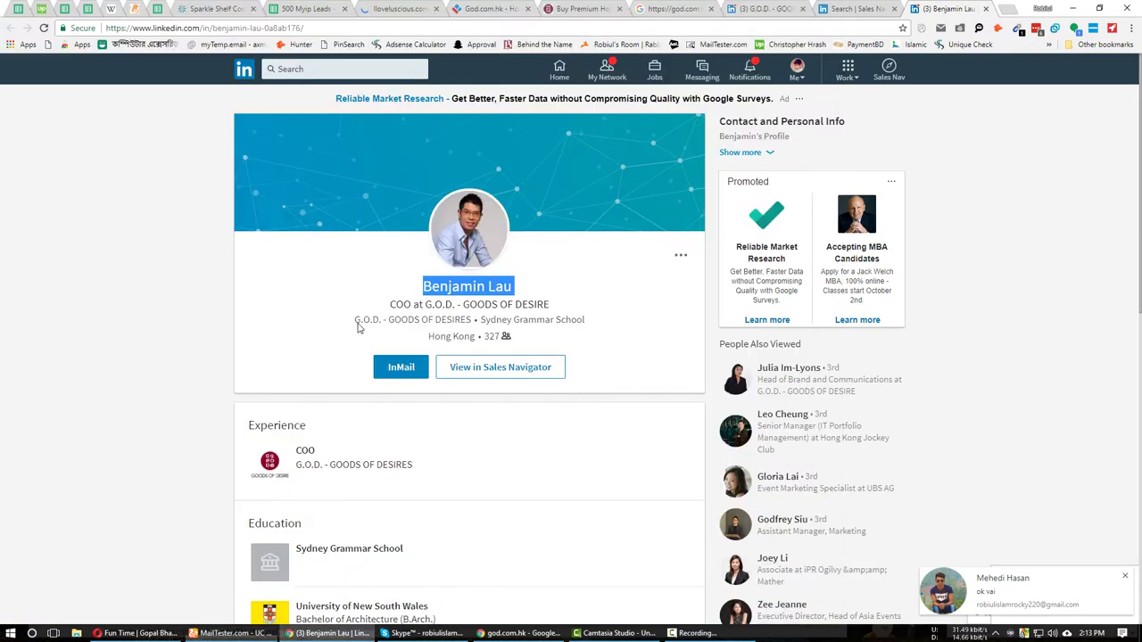
left_click(230, 633)
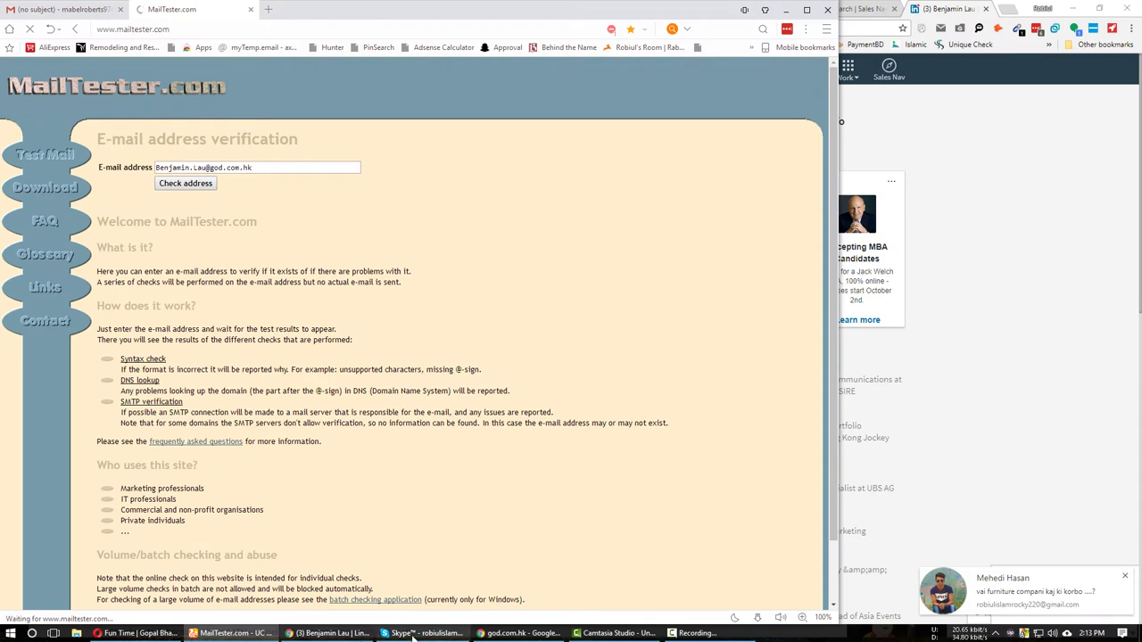
left_click(522, 632)
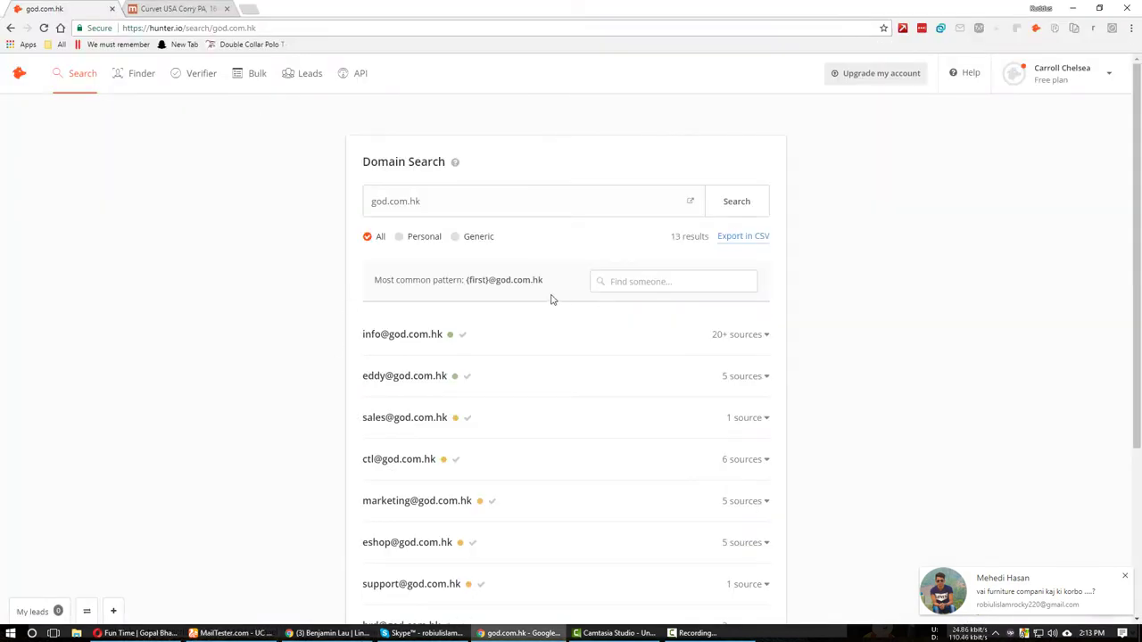
scroll(326, 465, "down", 2)
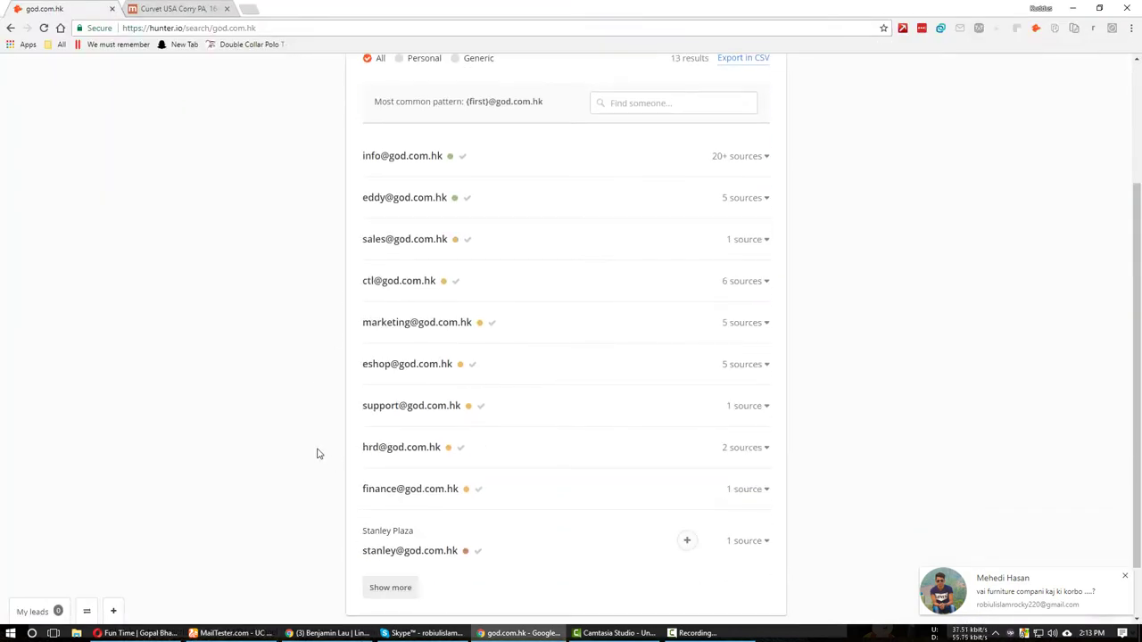
scroll(319, 471, "down", 1)
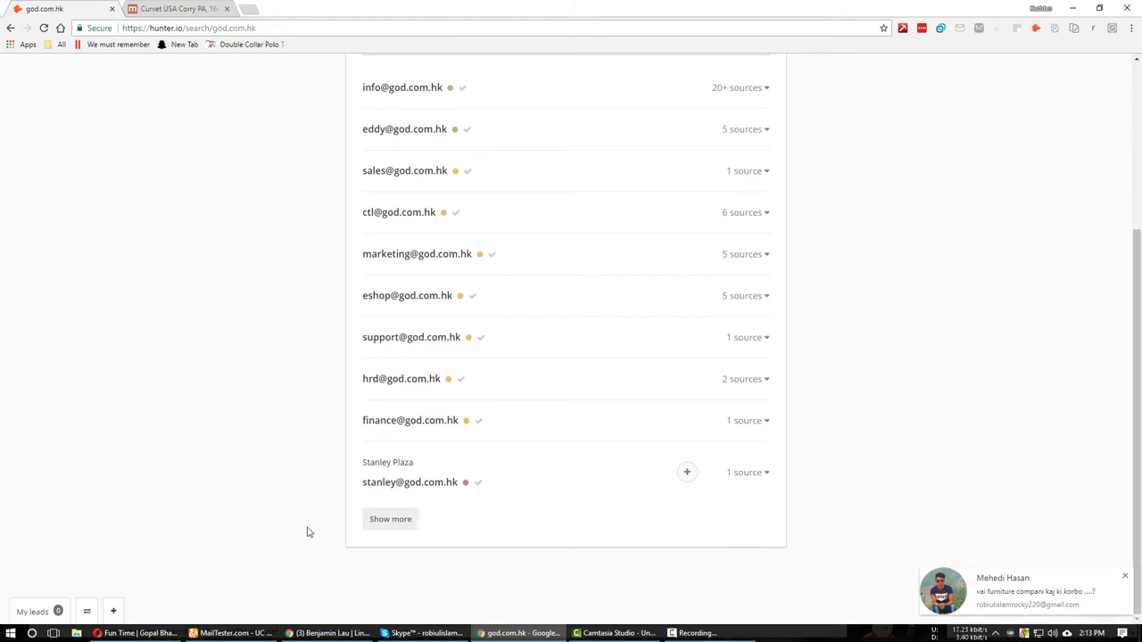
left_click(233, 633)
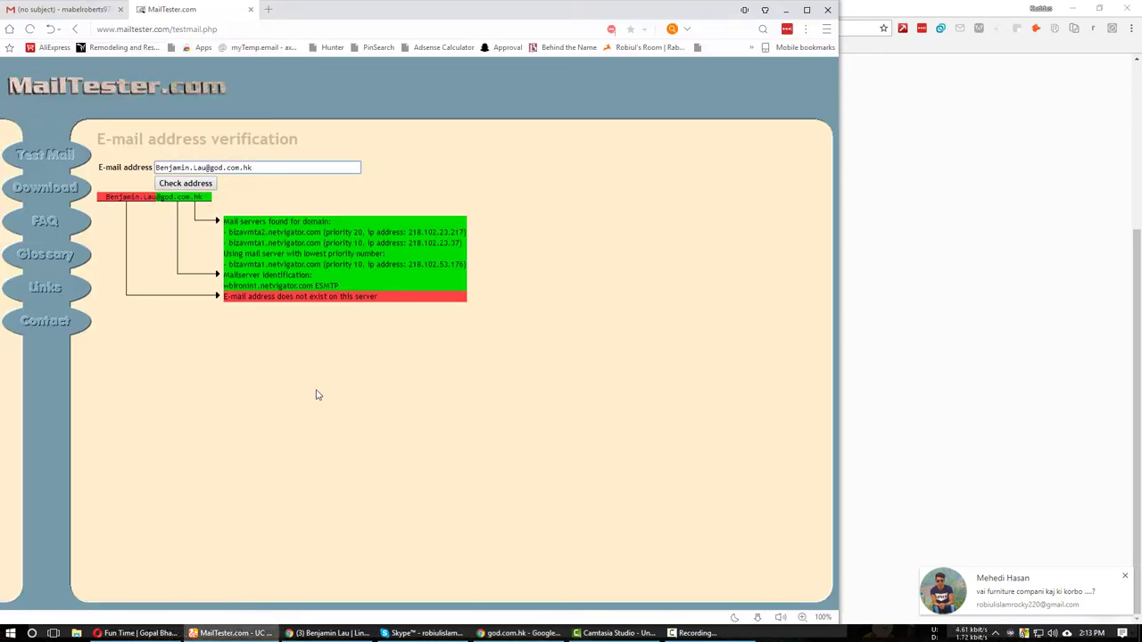
key("BackSpace")
key("BackSpace")
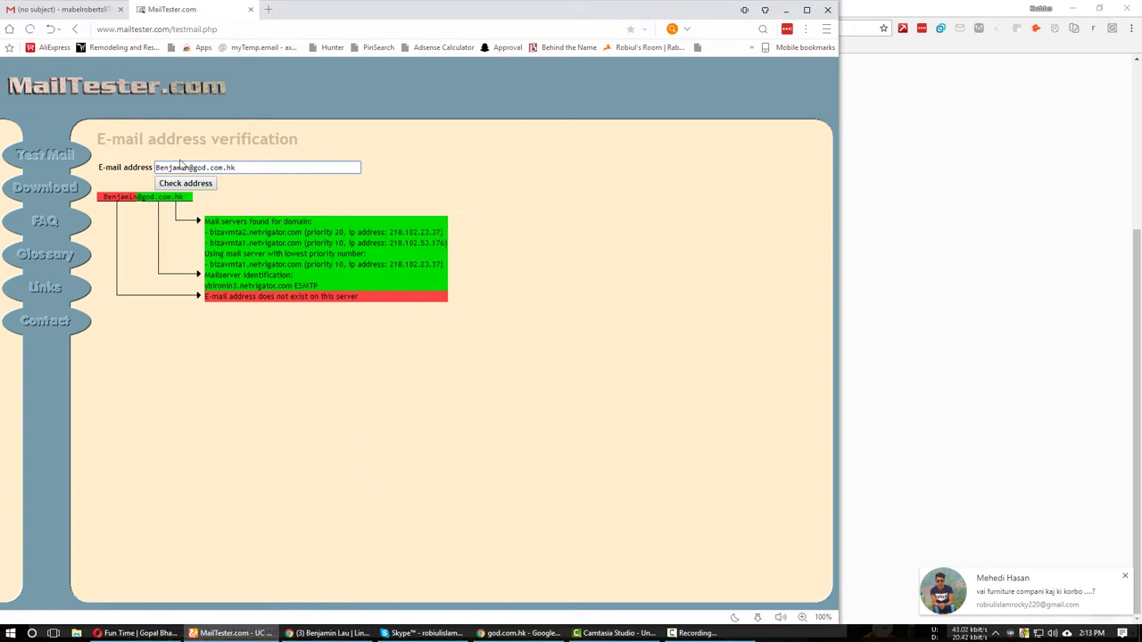
key("BackSpace")
key("BackSpace")
key("BackSpace")
key("BackSpace")
key("BackSpace")
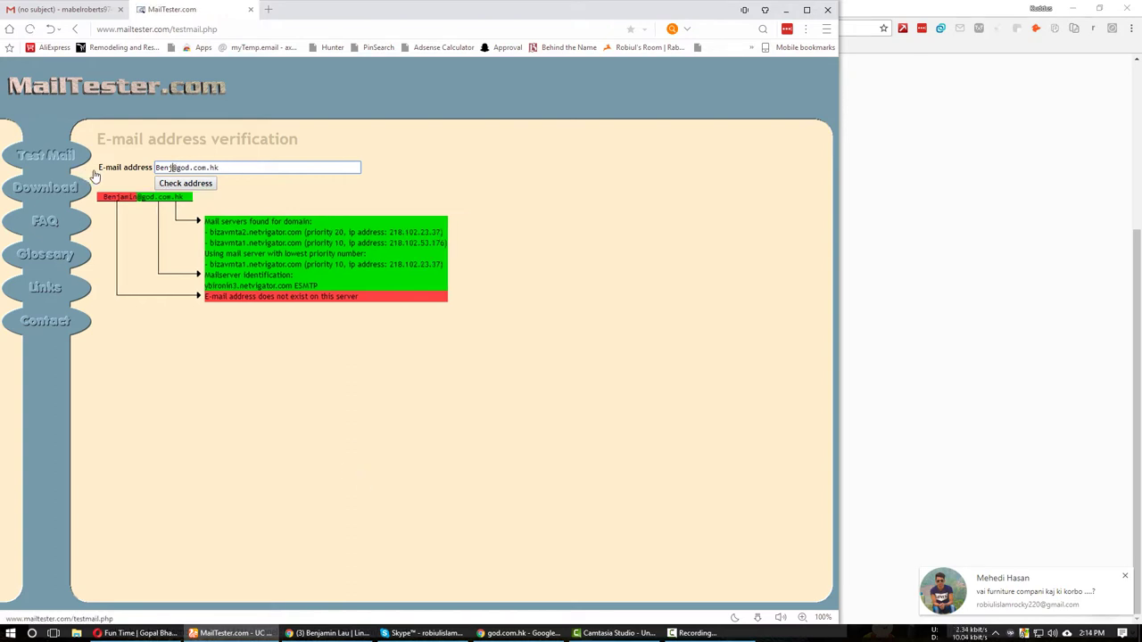
left_click(186, 183)
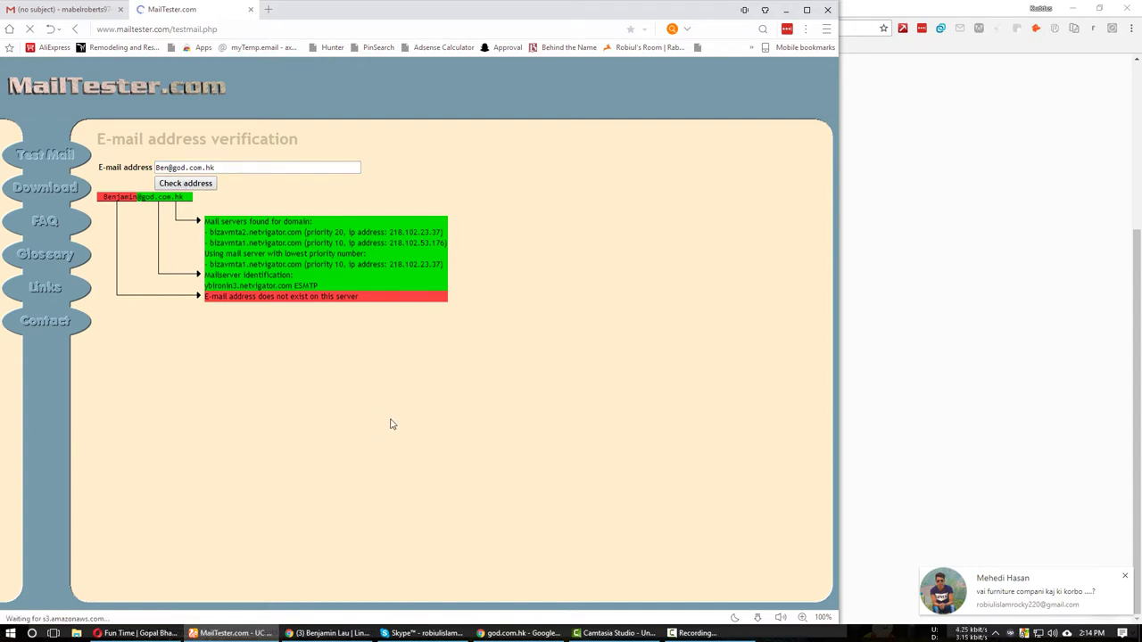
left_click_drag(223, 168, 95, 173)
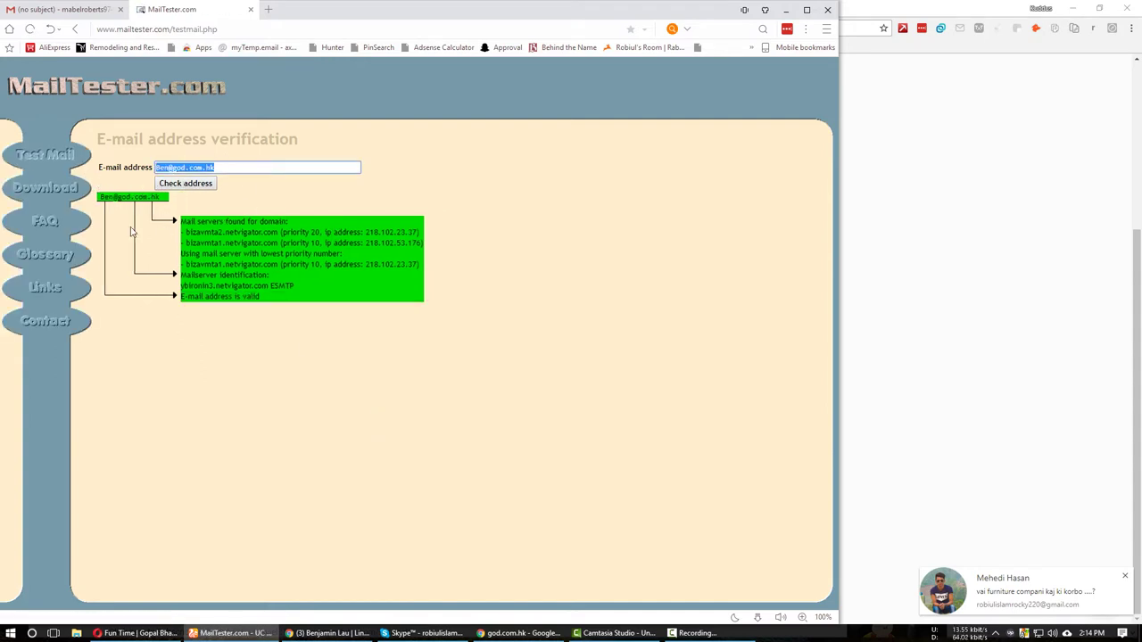
key("ctrl+Tab")
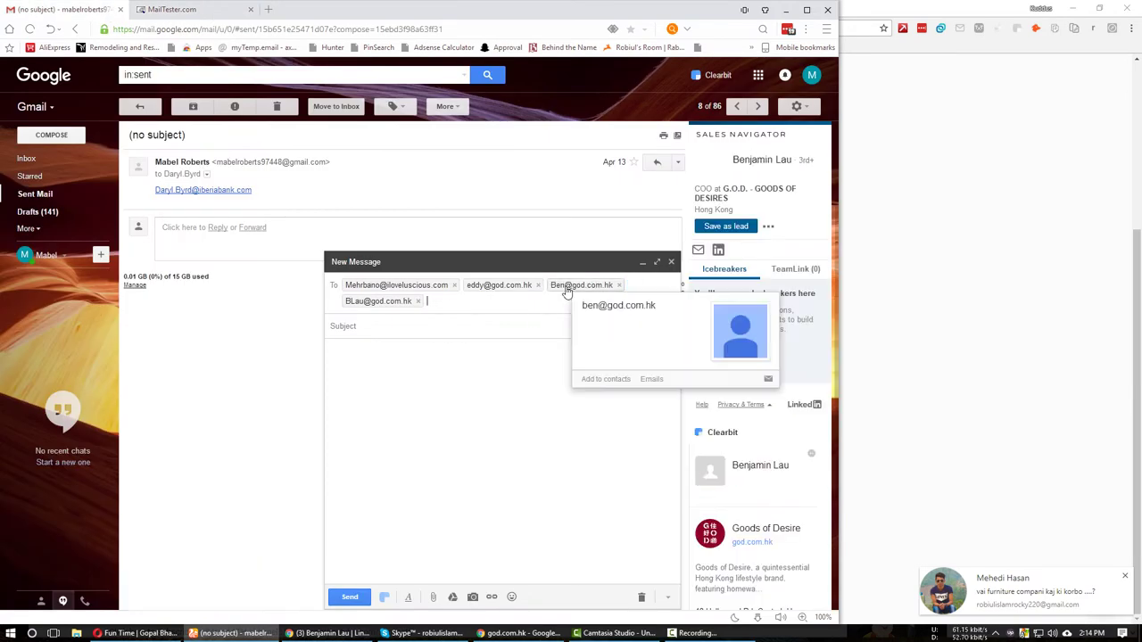
Paste the COO's verified god.com.hk address into C8.
left_click(321, 633)
left_click(303, 9)
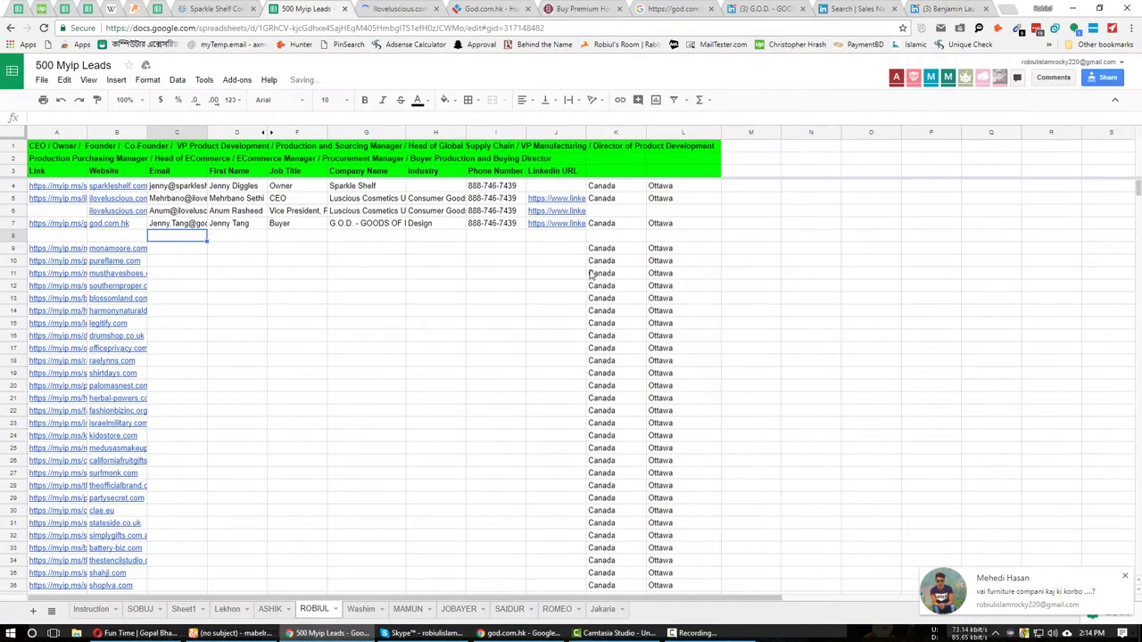
key("ctrl+v")
key("Tab")
Copy the COO's name from LinkedIn into First Name cell D8.
key("alt+Tab")
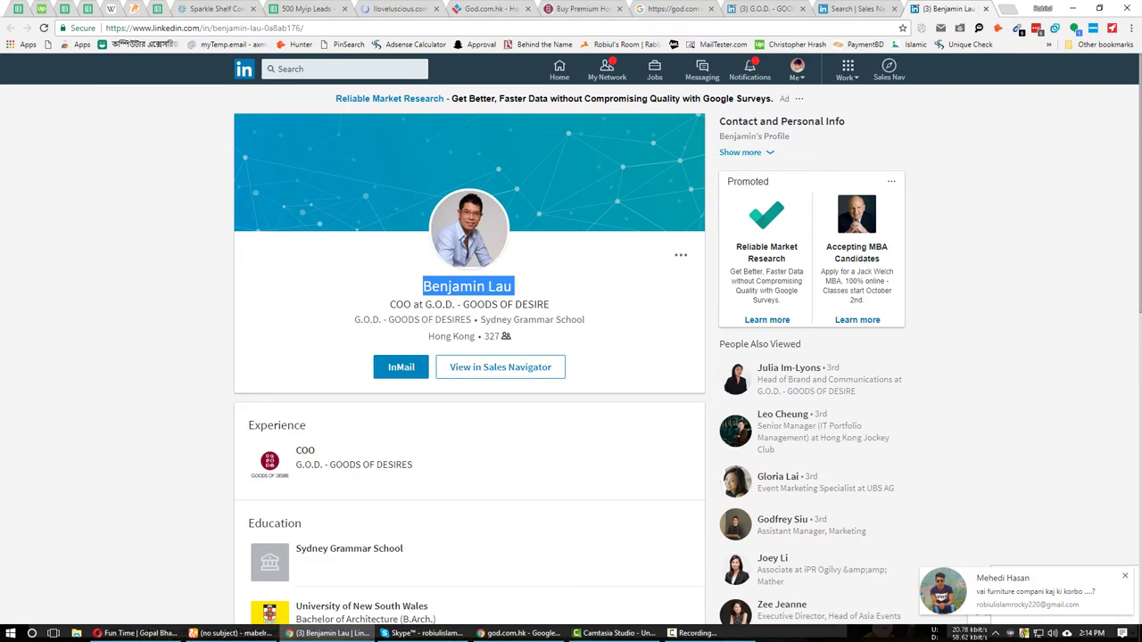
right_click(454, 284)
left_click(482, 298)
key("alt+Tab")
key("ctrl+v")
left_click(312, 238)
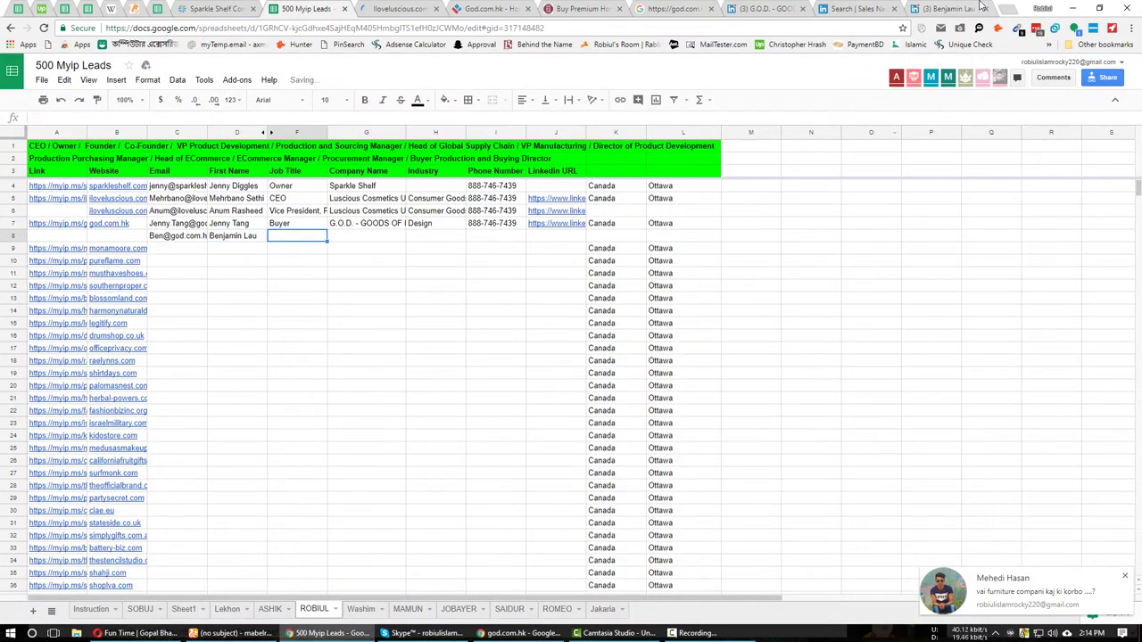
Enter the COO's job title 'COO' into F8.
left_click(982, 7)
left_click(393, 285)
triple_click(399, 305)
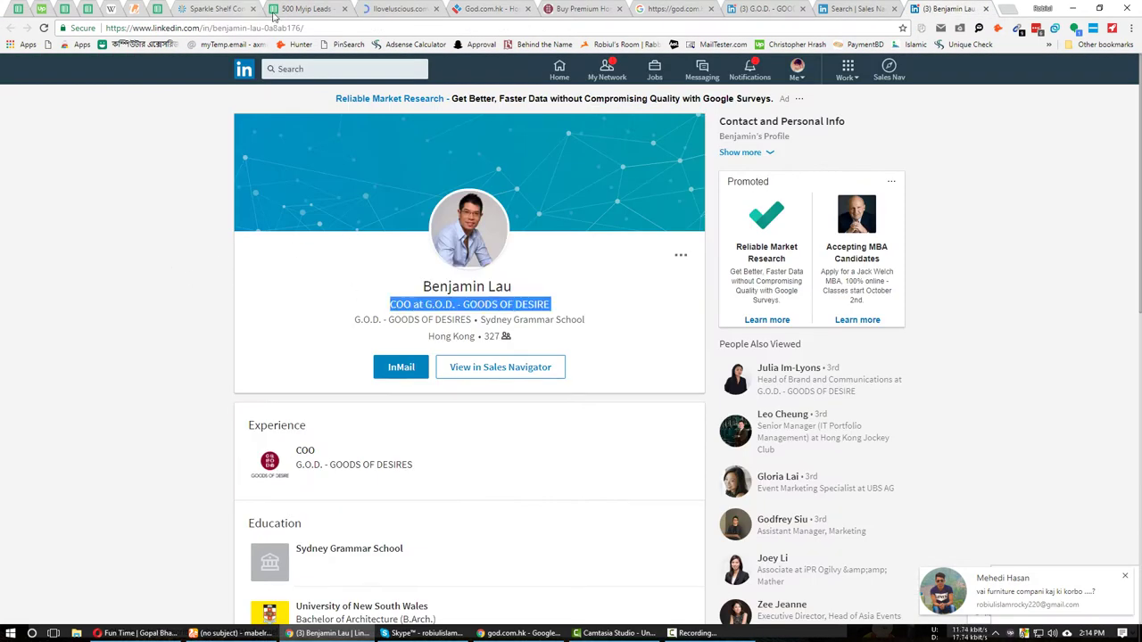
left_click(399, 305)
double_click(402, 305)
left_click(277, 8)
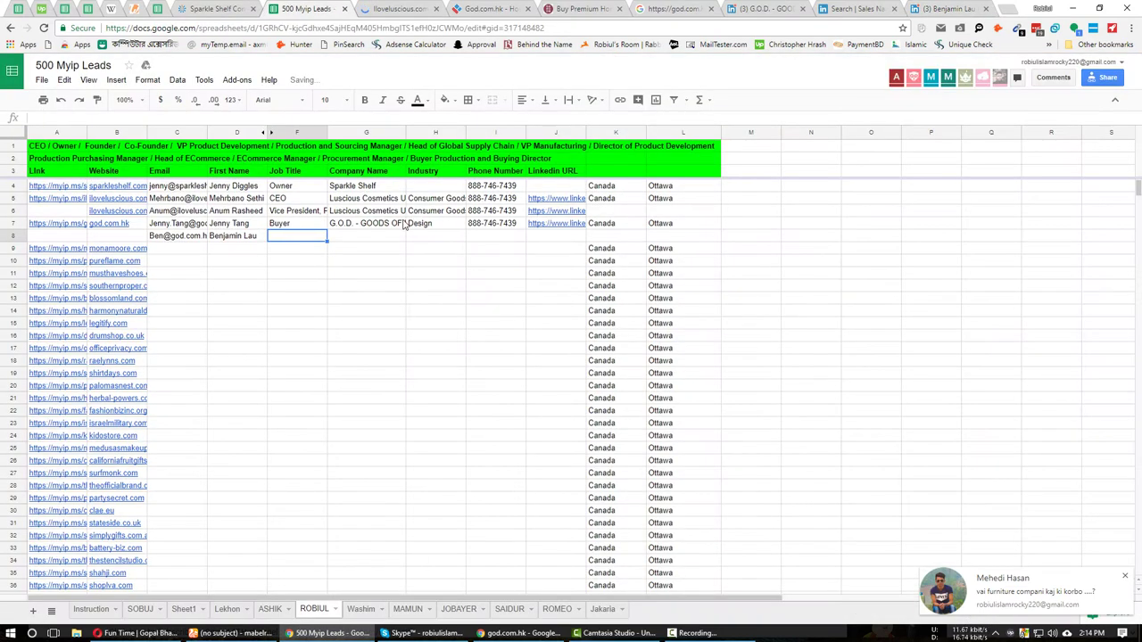
key("ctrl+v")
key("Tab")
Fill row 7's company, industry, phone and LinkedIn URL (G7:J7) down into row 8.
left_click(941, 8)
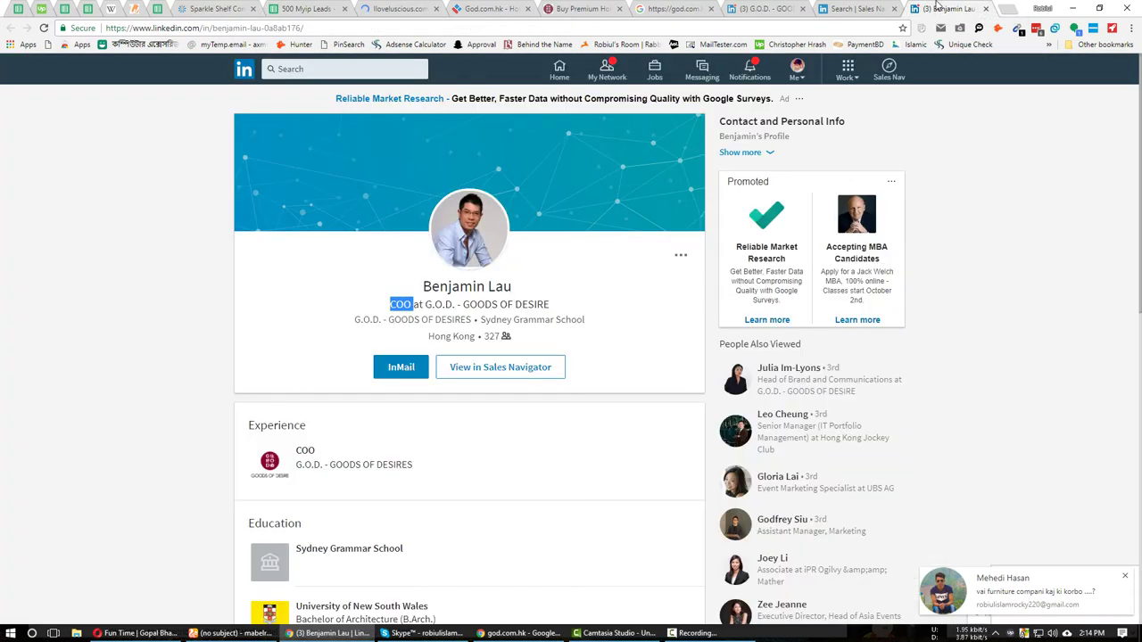
left_click(316, 9)
left_click(366, 223)
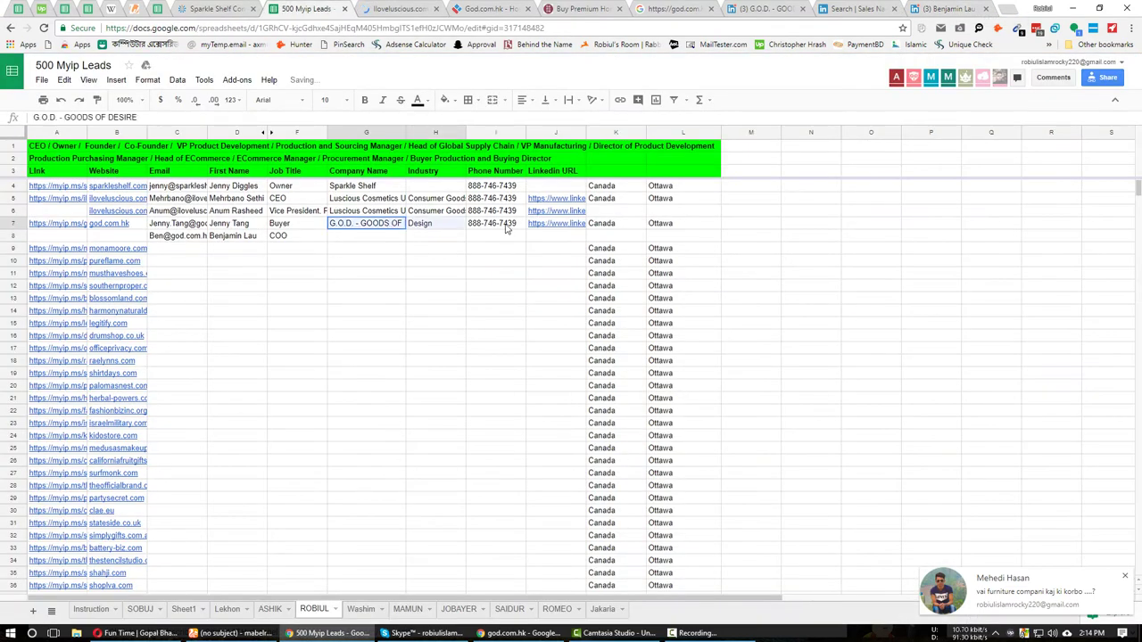
left_click(578, 228, "shift")
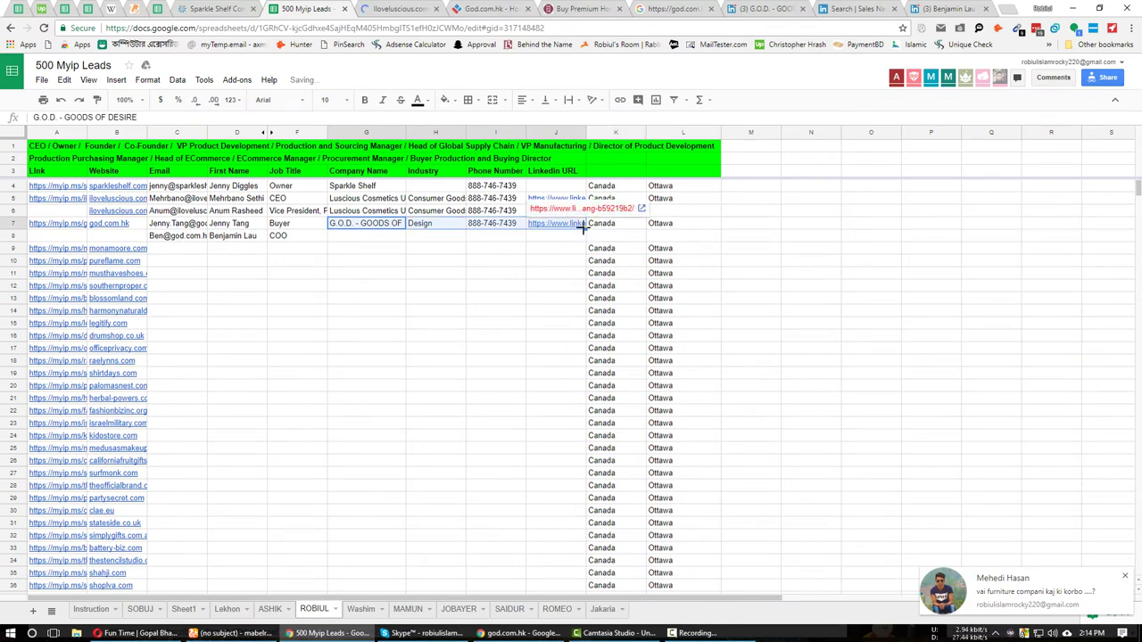
left_click_drag(586, 229, 580, 239)
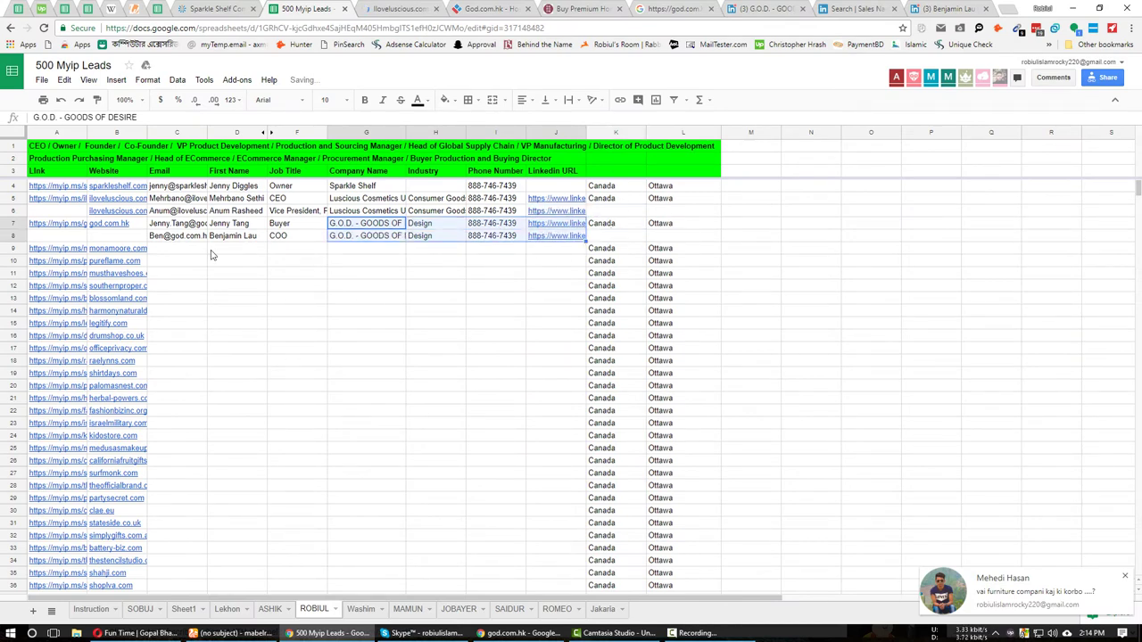
Copy row 7's link and website into A8:B8, then select the monamoore.com website in B9.
left_click(65, 226)
key("Left")
key("Left")
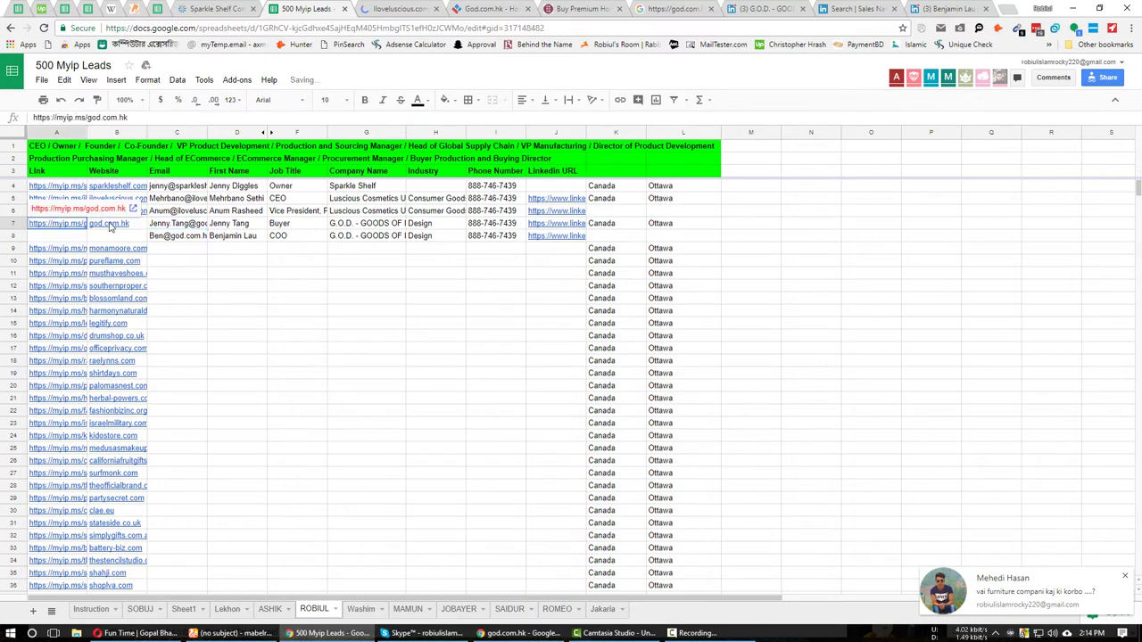
key("shift+Right")
key("shift+Right")
key("Right")
key("Left")
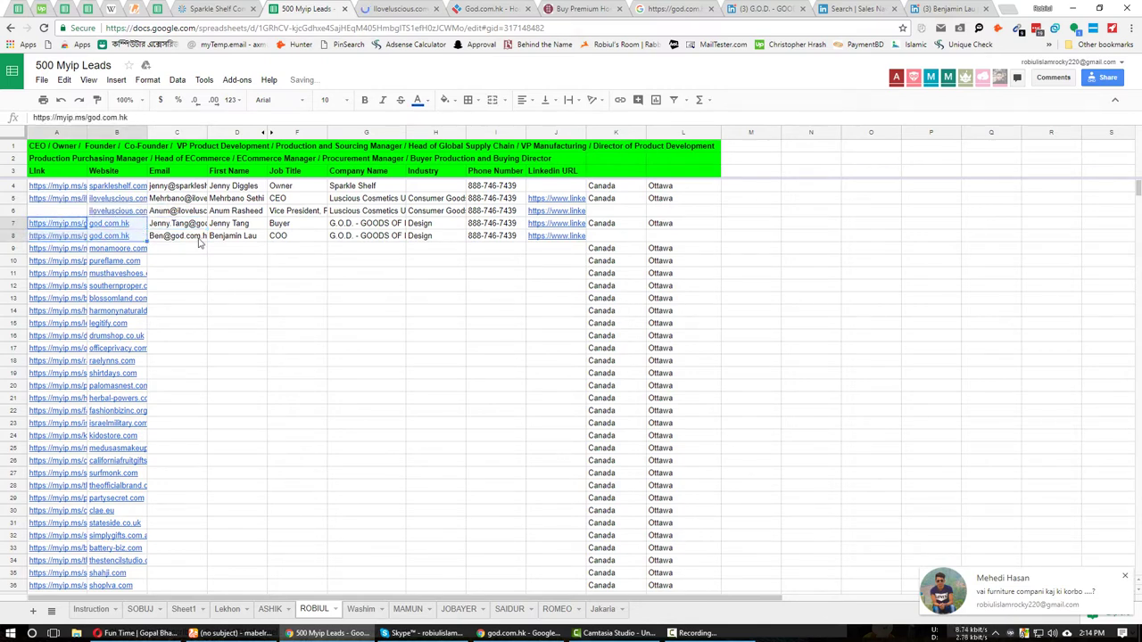
left_click(148, 235)
left_click(145, 243)
Open monamoore.com from B9's link preview and close the tabs after it.
left_click(143, 236)
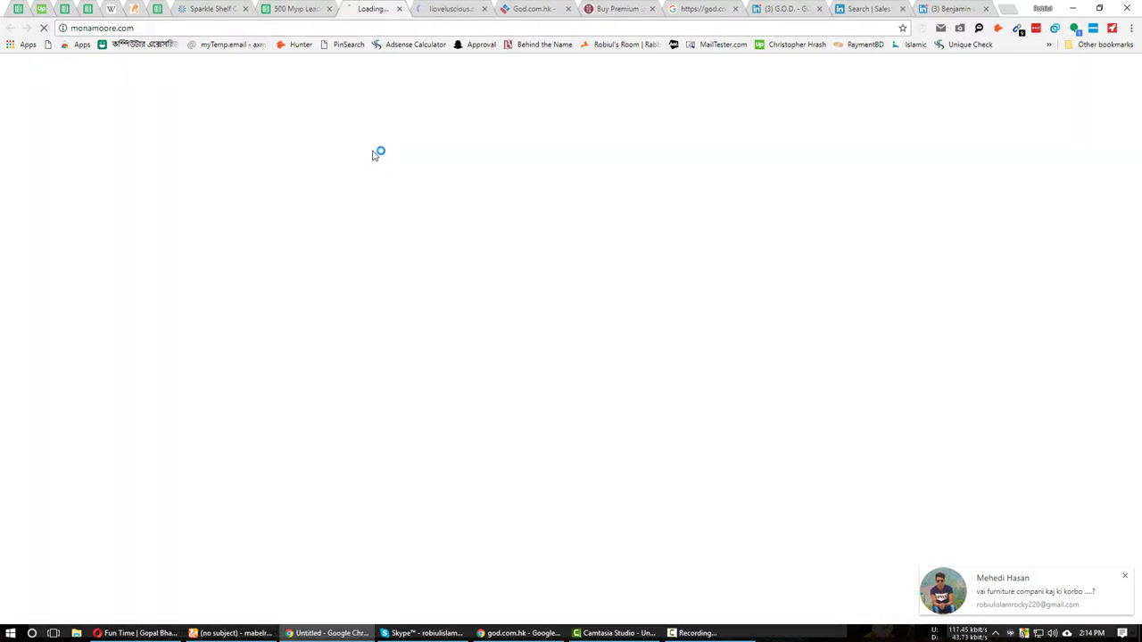
right_click(387, 8)
left_click(426, 120)
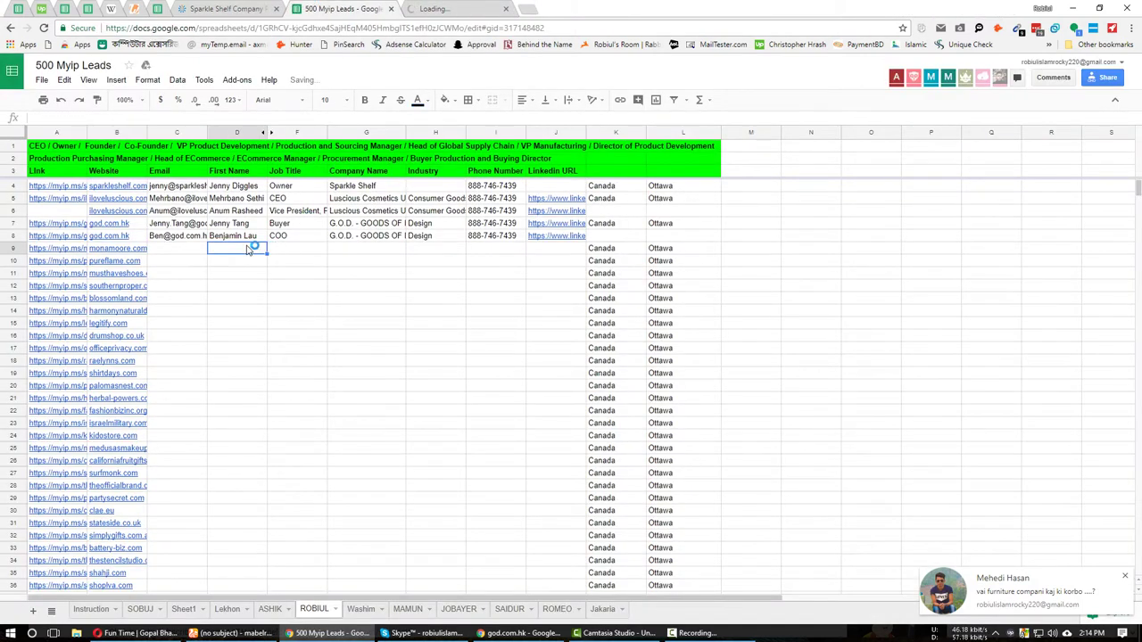
key("ctrl+Tab")
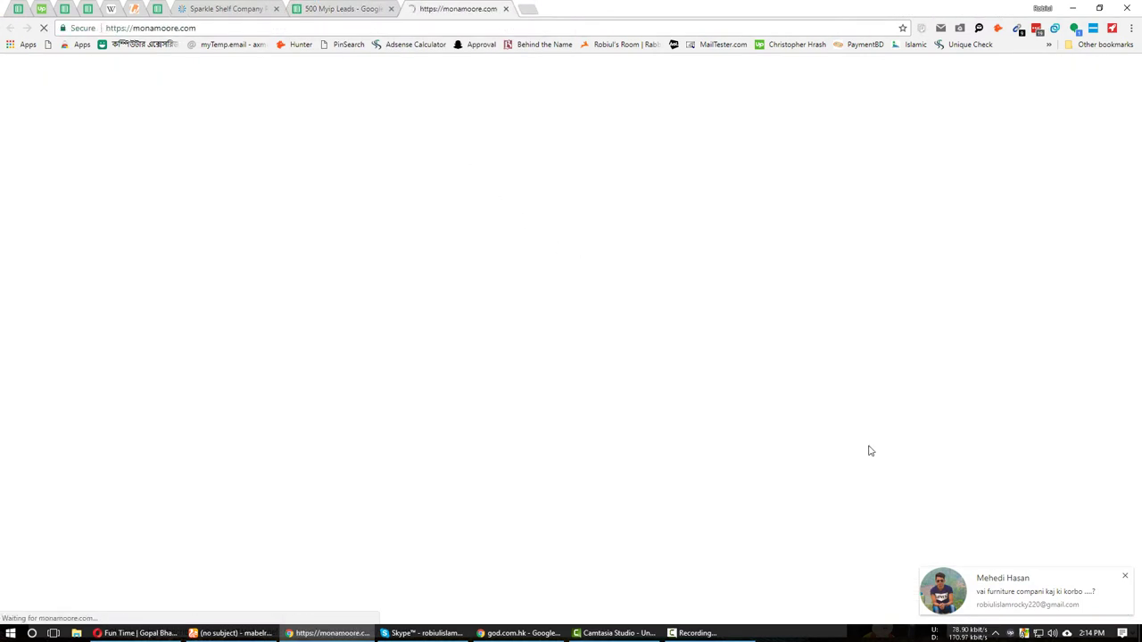
Reply 'h' to the incoming Hangouts chat and close the chat window.
left_click(1070, 606)
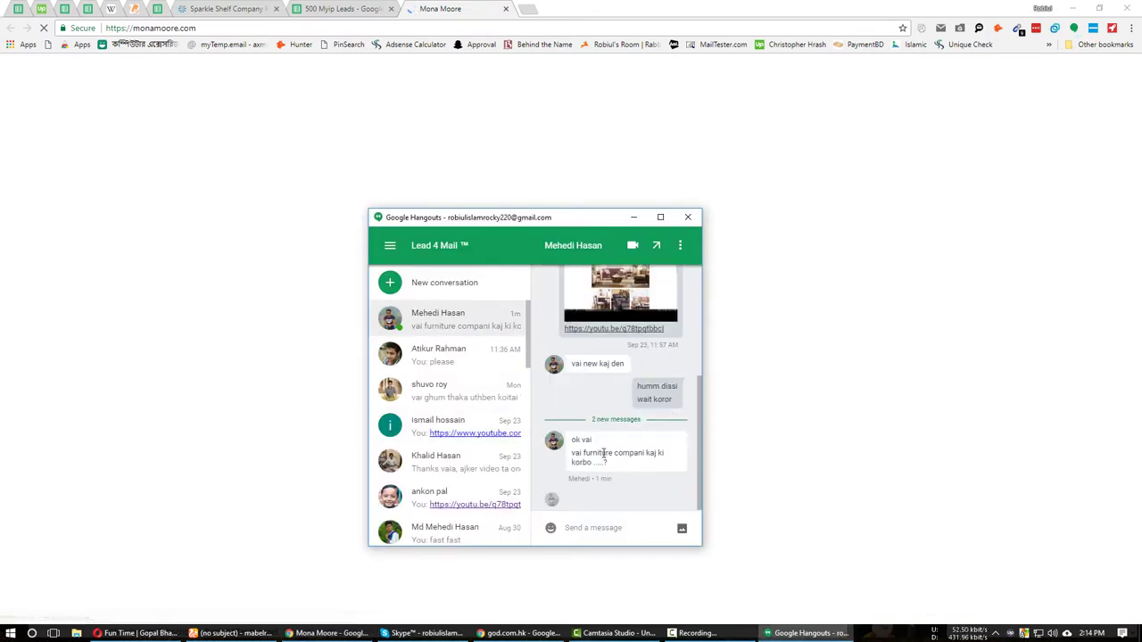
left_click(586, 527)
type("humm koro")
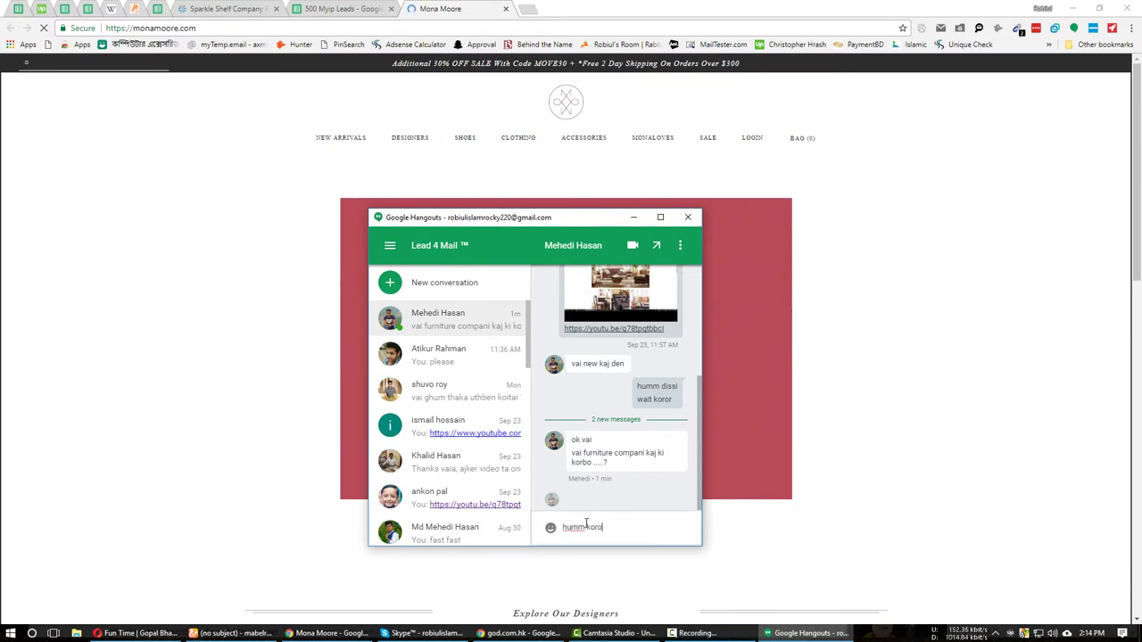
key("Return")
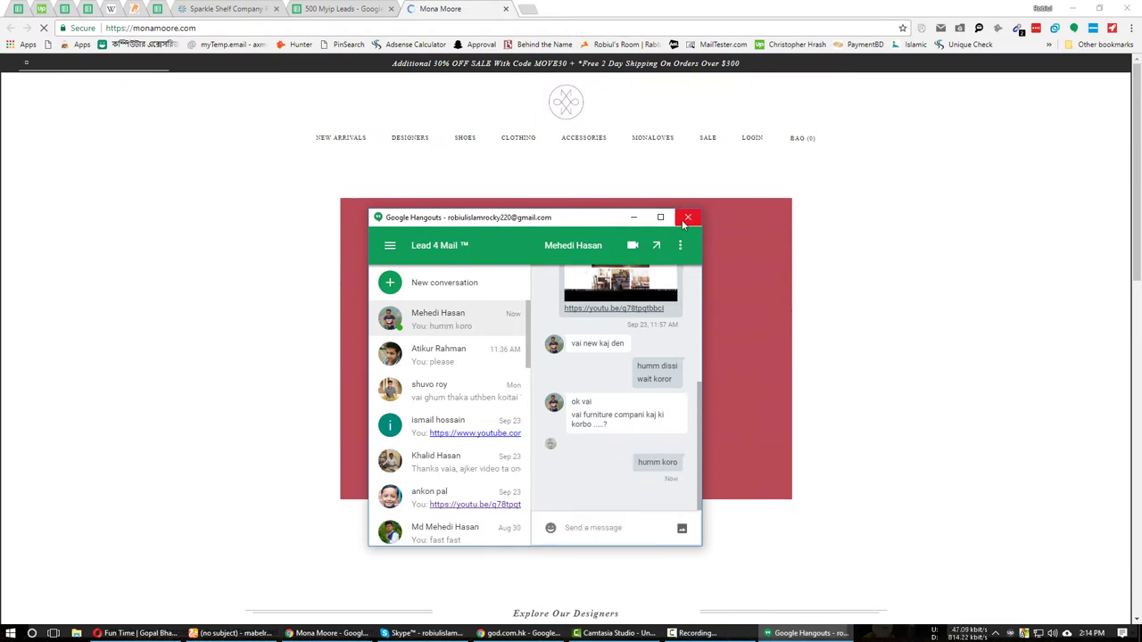
left_click(683, 221)
Look over monamoore.com, duplicate its tab and search 'monamoore.com Linkedin' from the address bar.
scroll(306, 357, "down", 10)
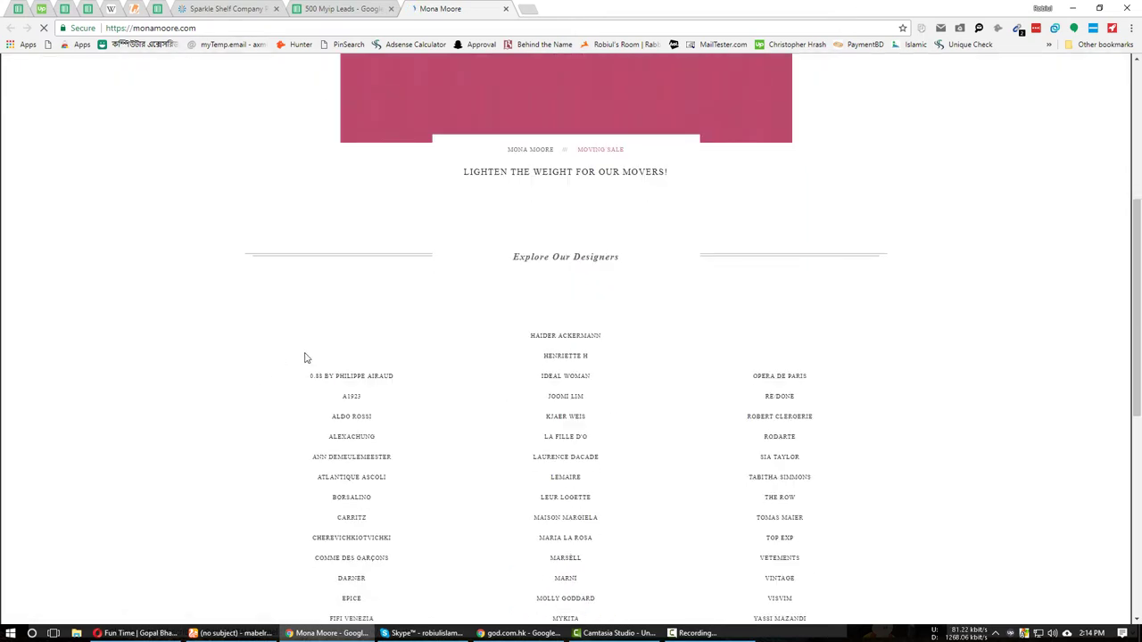
scroll(311, 371, "down", 1)
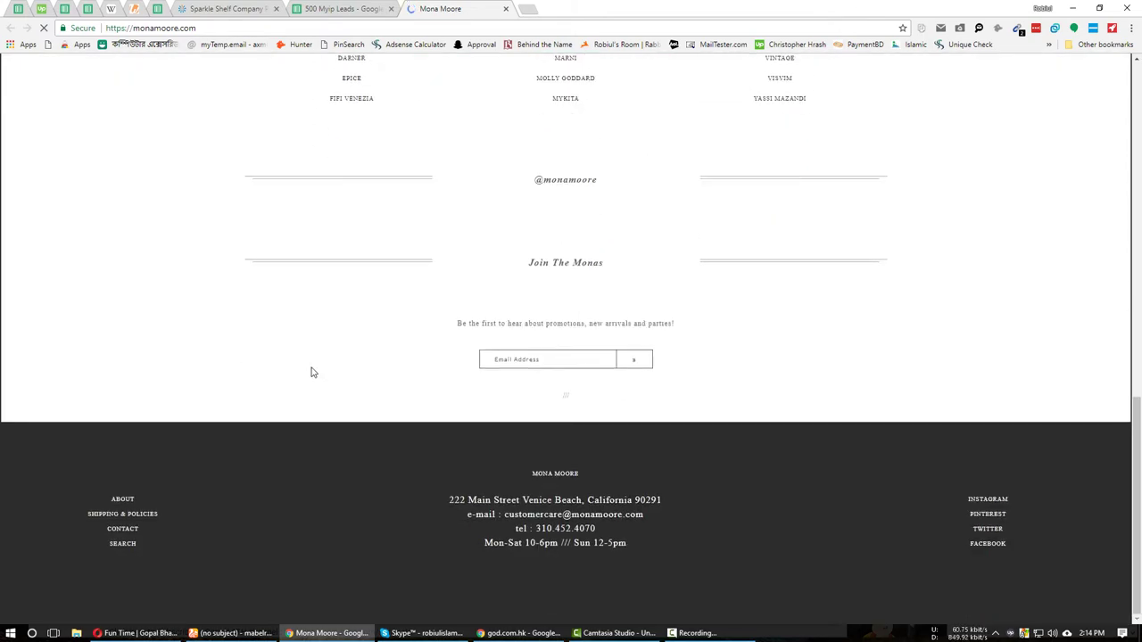
scroll(312, 371, "up", 12)
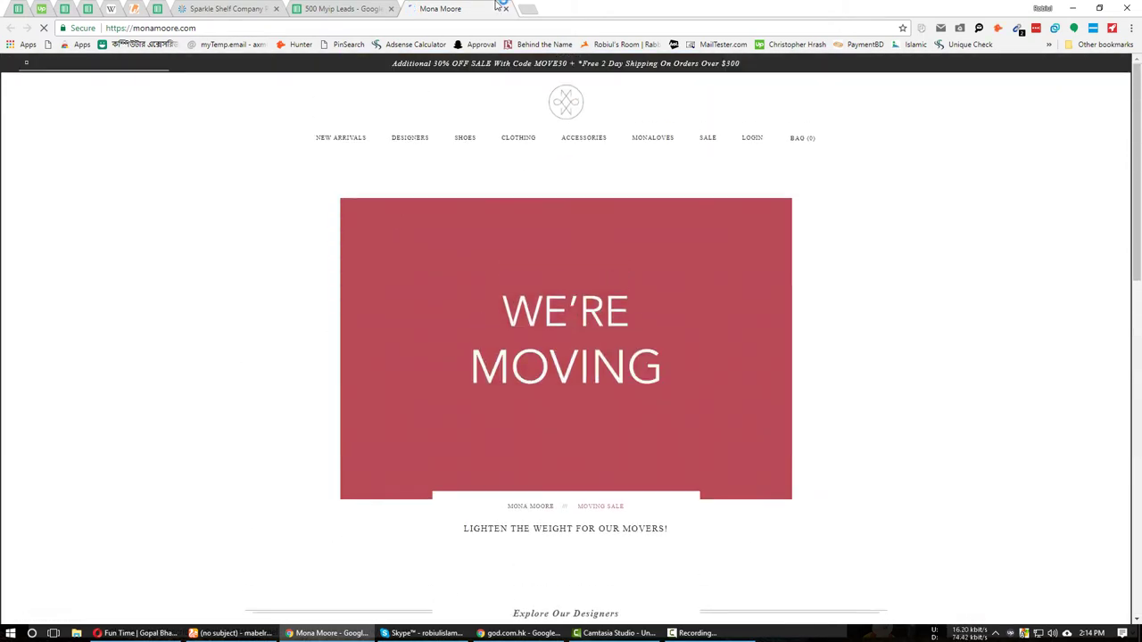
right_click(464, 8)
left_click(497, 45)
left_click(246, 26)
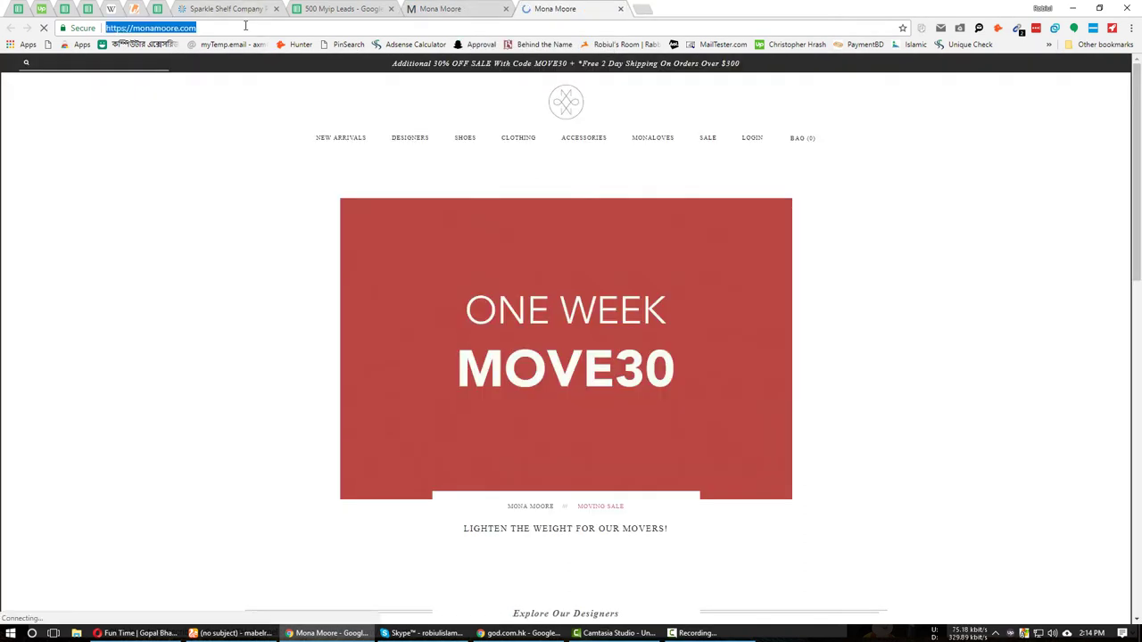
key("End")
type("Linkedin")
key("Return")
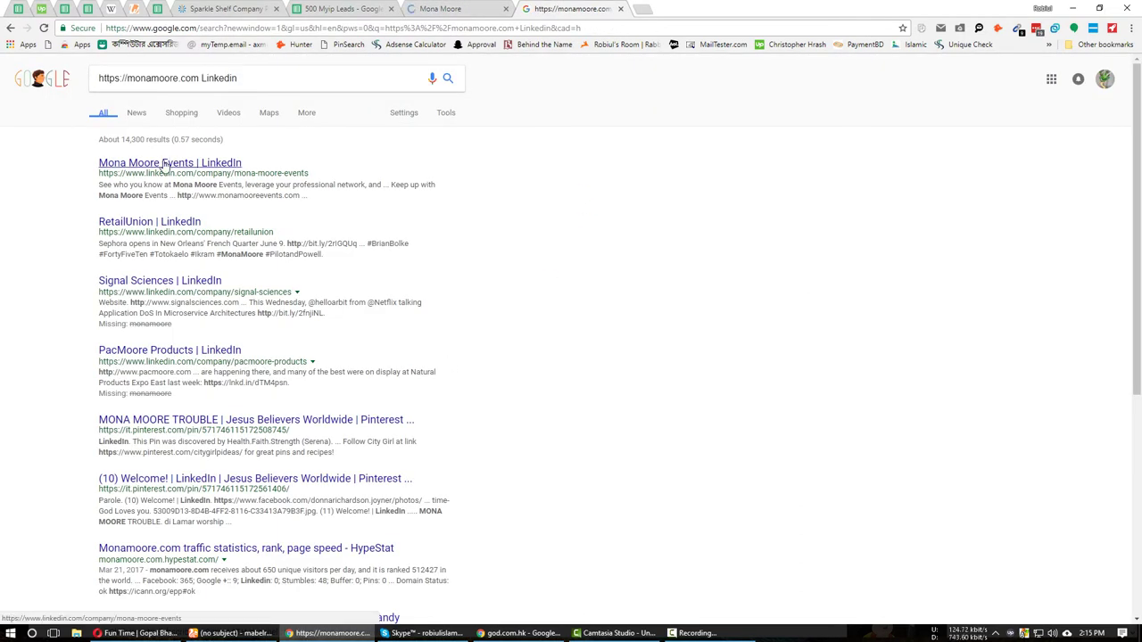
Open the Mona Moore Events LinkedIn company page from the search results.
left_click(164, 166, "ctrl")
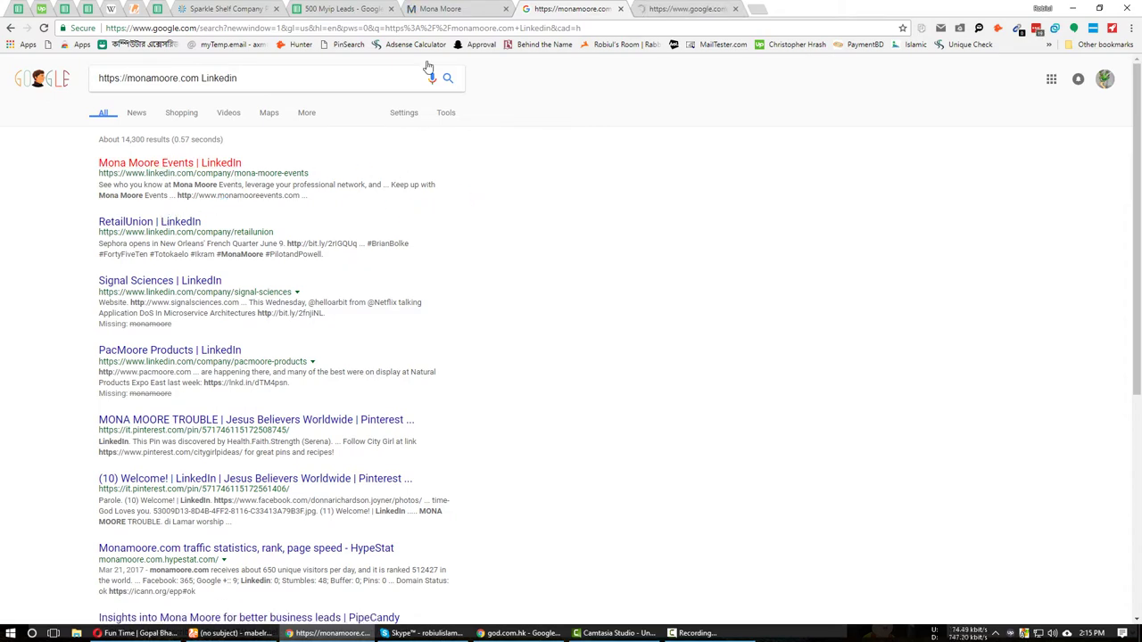
left_click(665, 9)
left_click(570, 9)
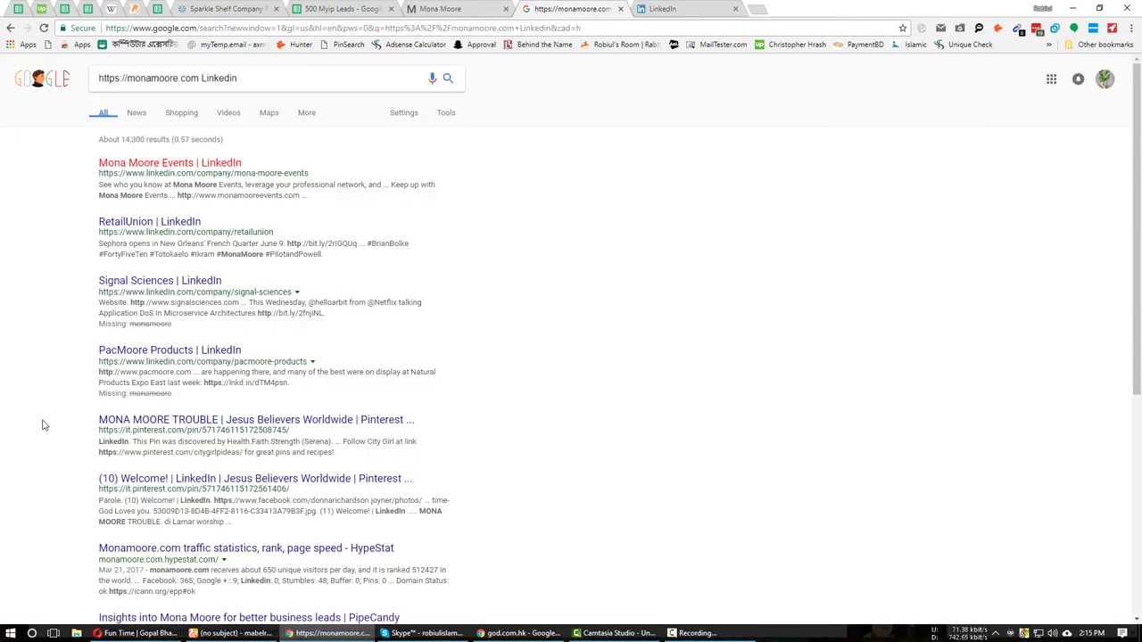
scroll(42, 426, "down", 2)
scroll(42, 426, "up", 2)
left_click(702, 9)
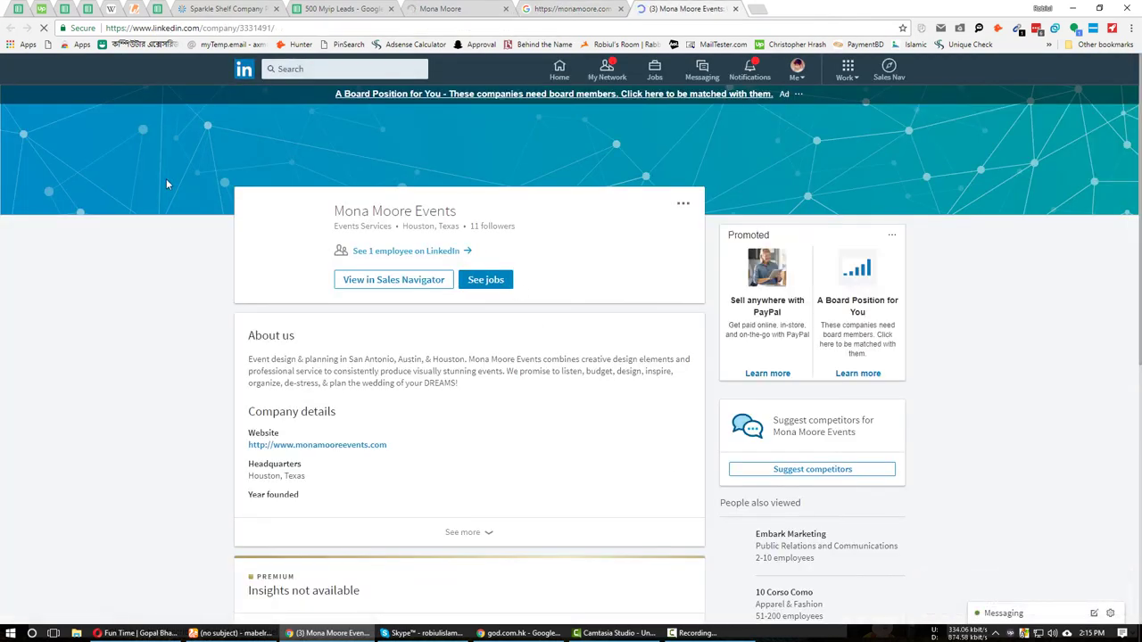
View Mona Moore Events in Sales Navigator and list all its employees.
left_click(383, 283)
scroll(119, 436, "down", 4)
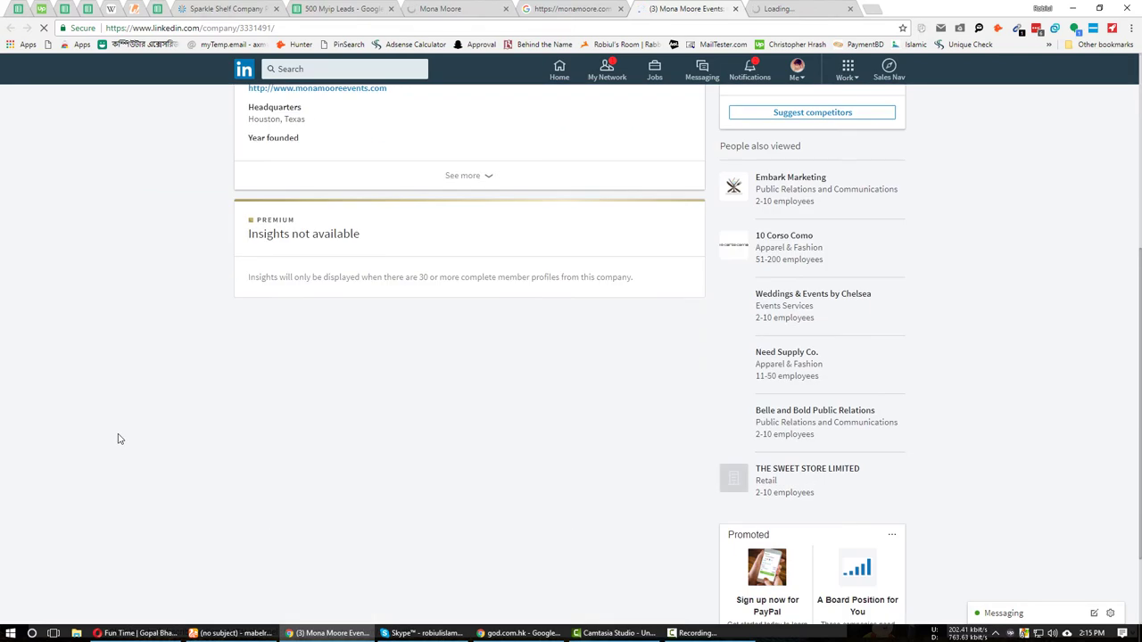
scroll(117, 438, "up", 4)
left_click(788, 8)
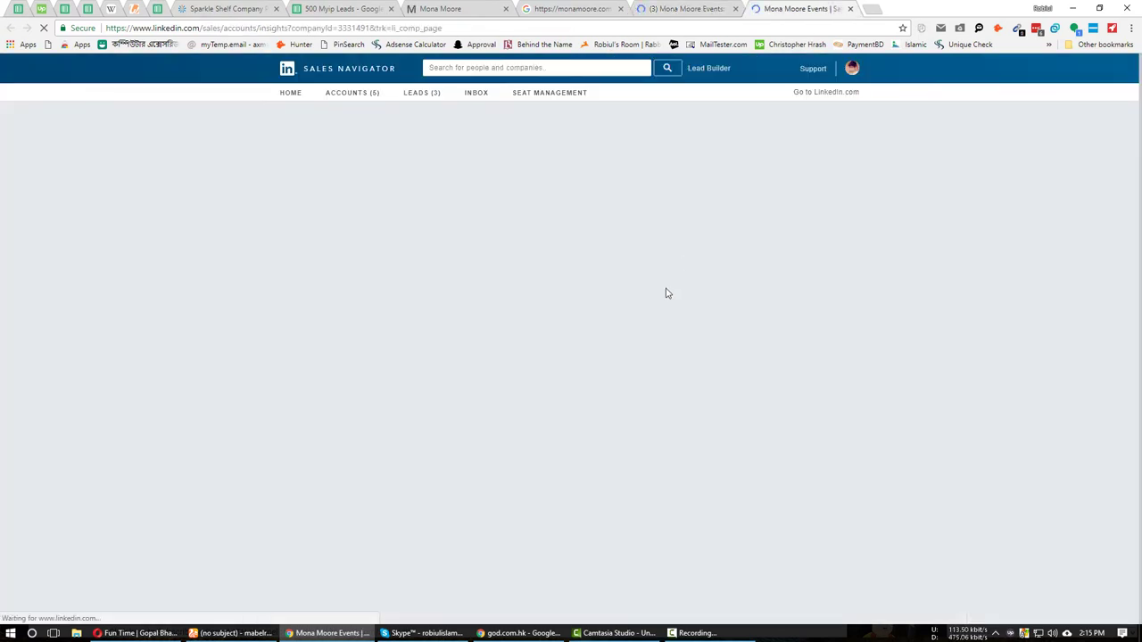
left_click(448, 278)
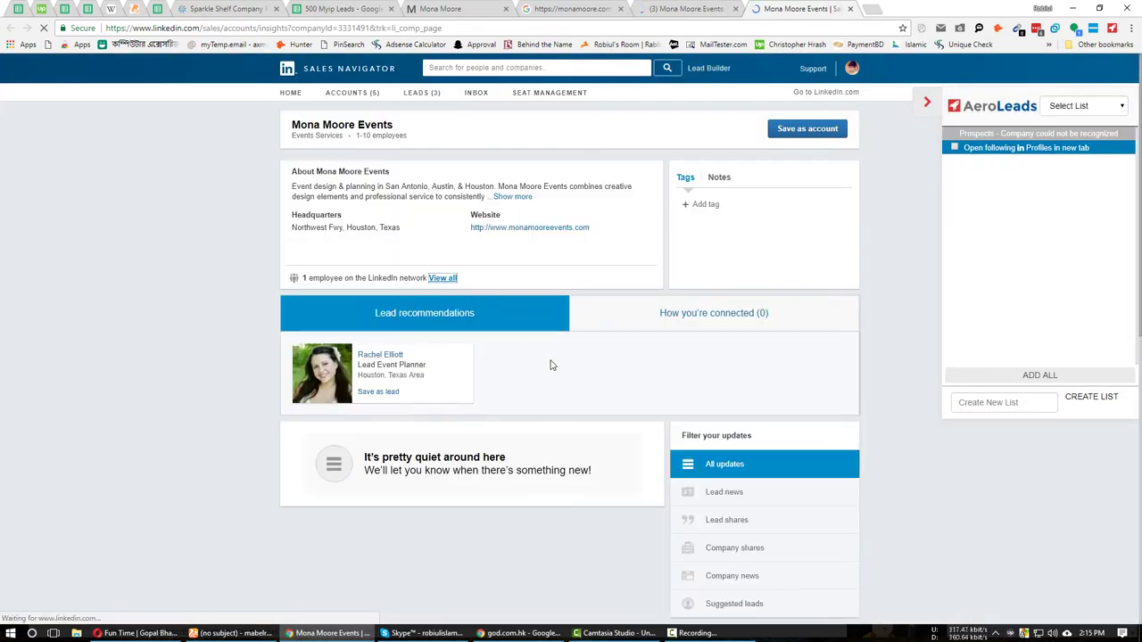
Review the single Lead Event Planner result, then select the monamoore.com domain on the site.
left_click(453, 12)
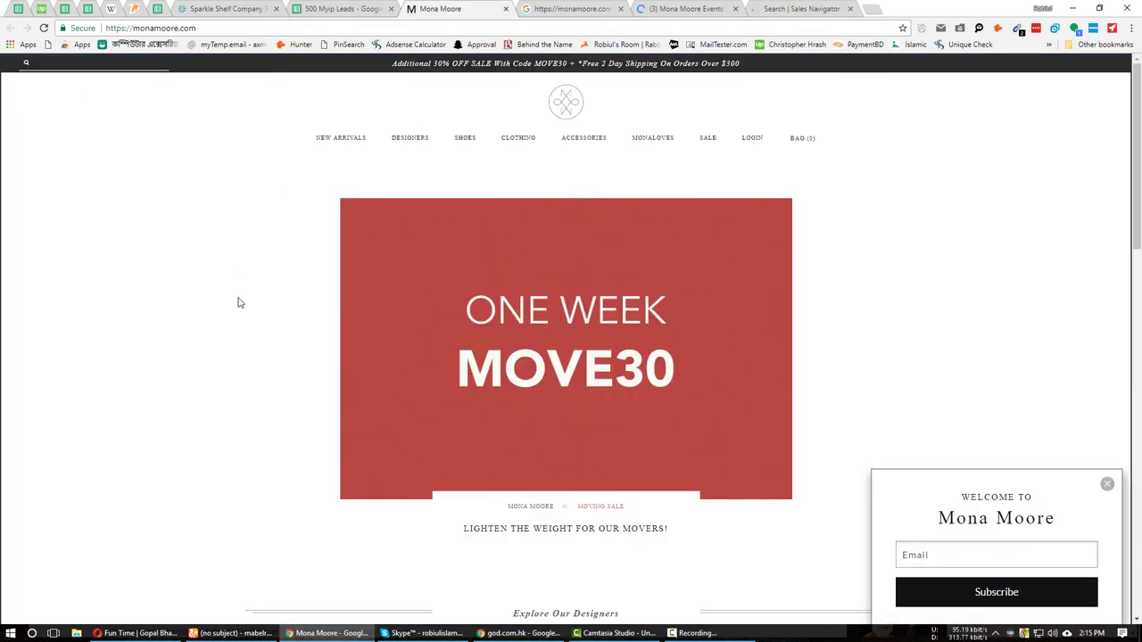
scroll(260, 331, "down", 10)
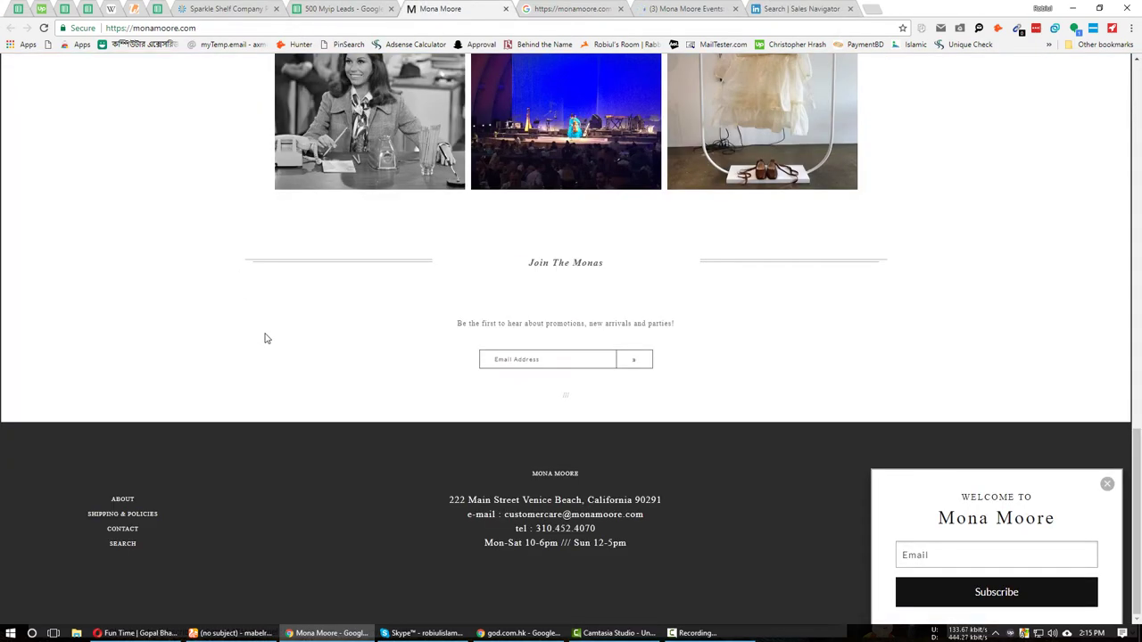
key("ctrl+9")
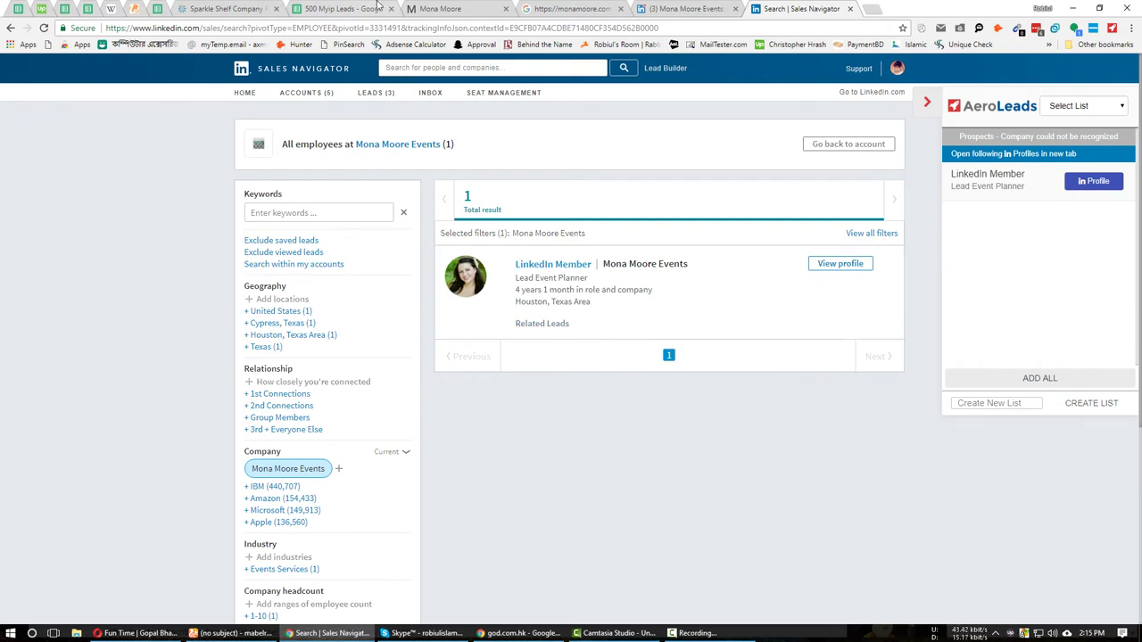
left_click(451, 9)
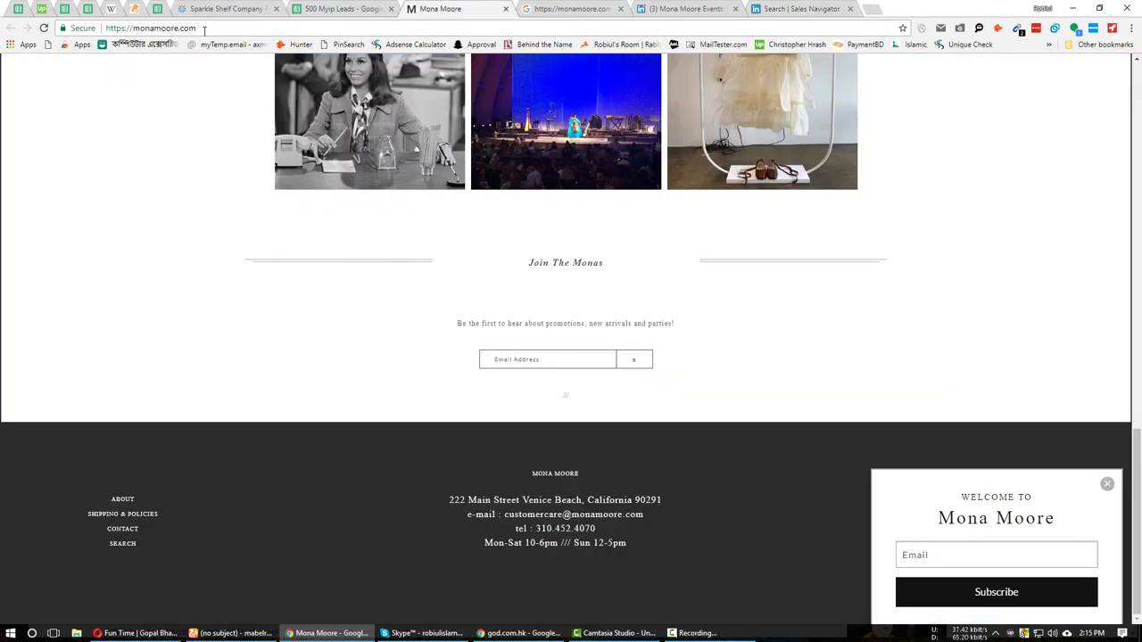
left_click_drag(204, 31, 143, 33)
Replace the ZoomInfo company domain with monamoore.com, search it, then launch ZoomInfo Pro's Search.
left_click(223, 9)
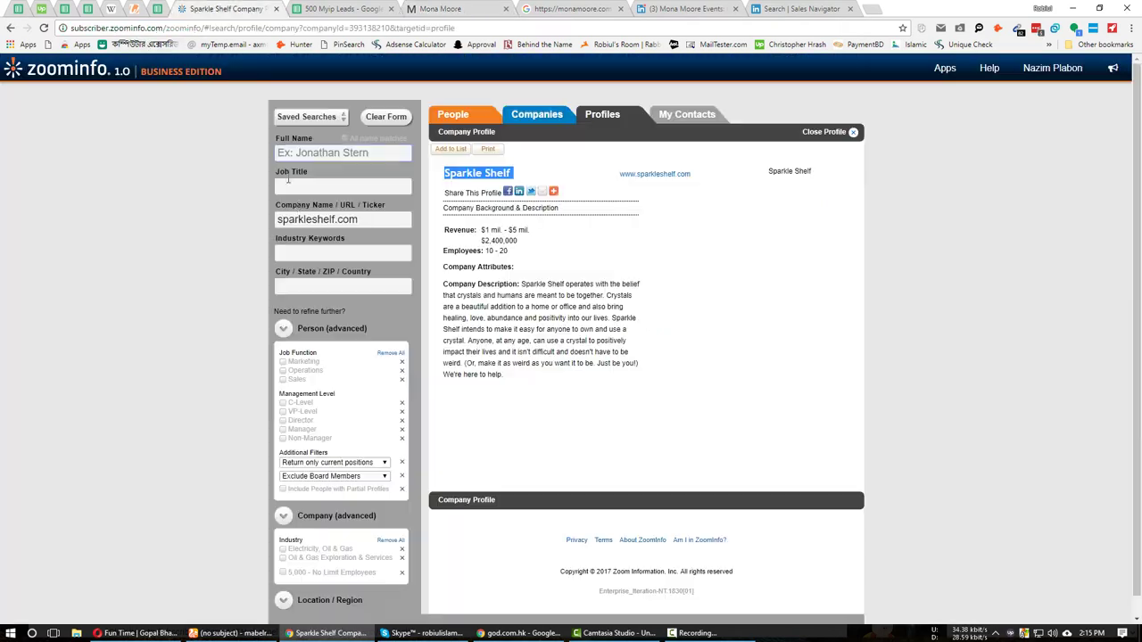
left_click_drag(357, 219, 146, 223)
type("monamoore.com")
key("Return")
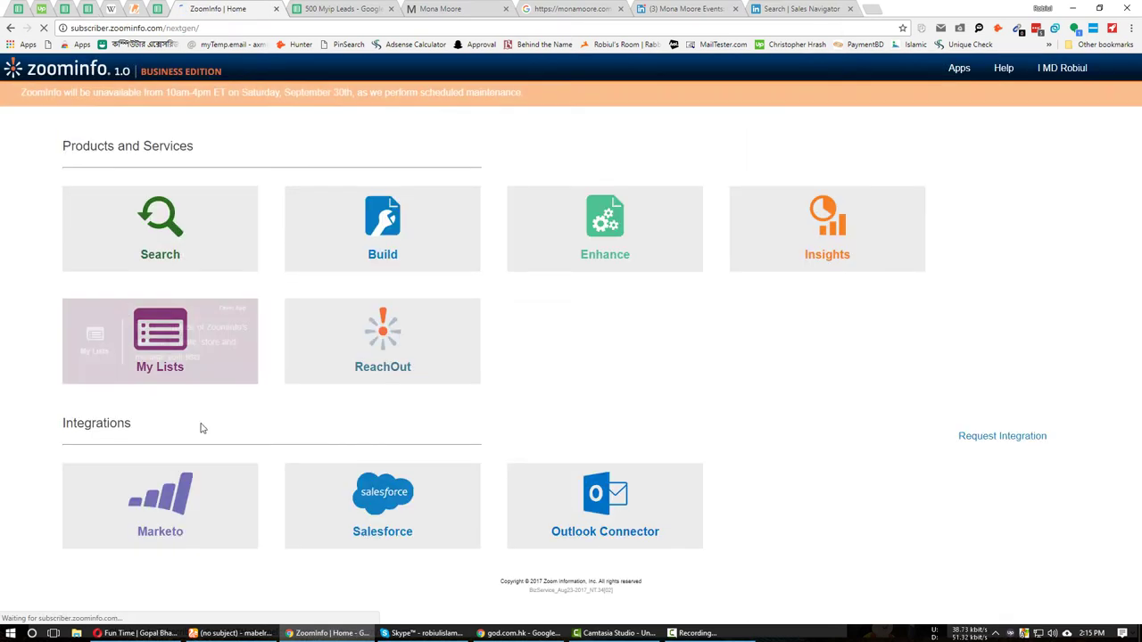
left_click(189, 231)
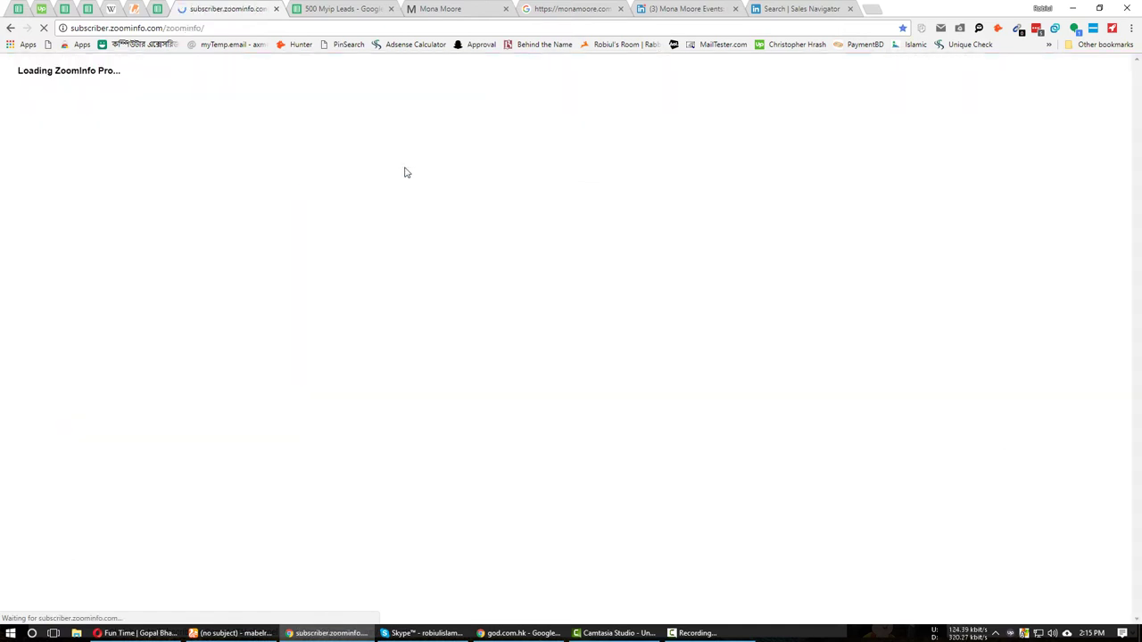
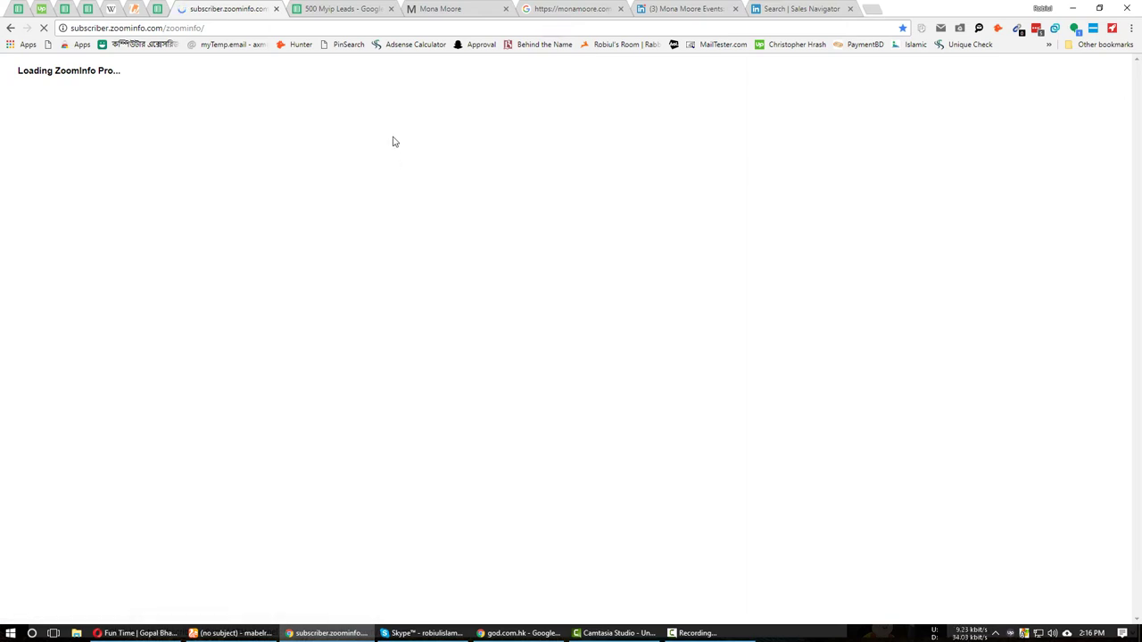
Close the login-prompt tab and return to the ZoomInfo search page.
left_click(473, 44)
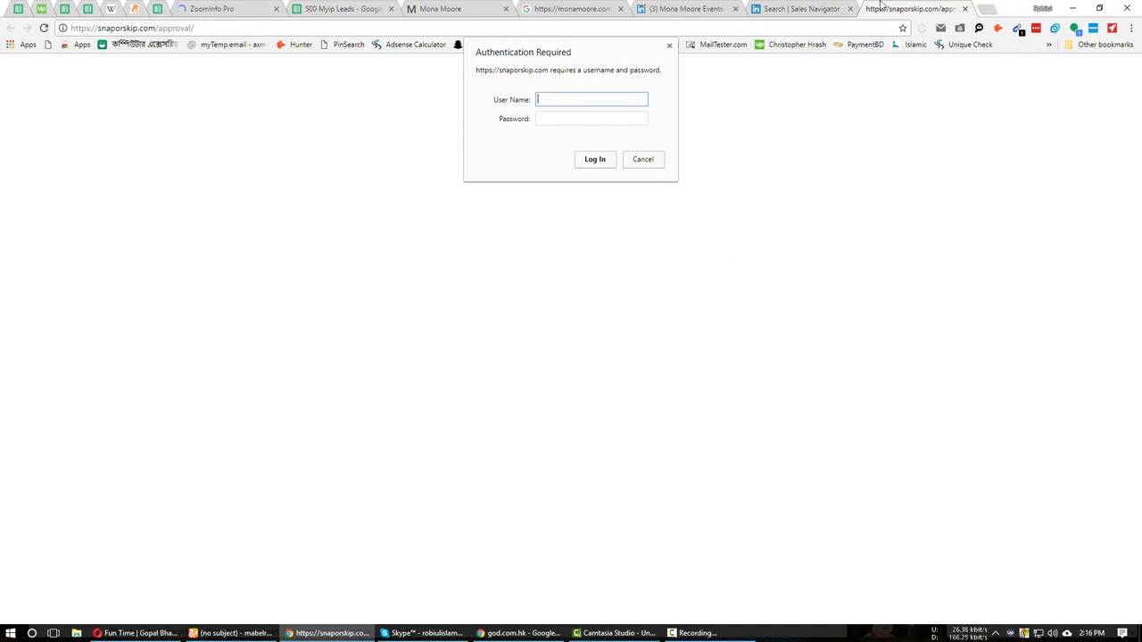
middle_click(882, 7)
left_click(241, 8)
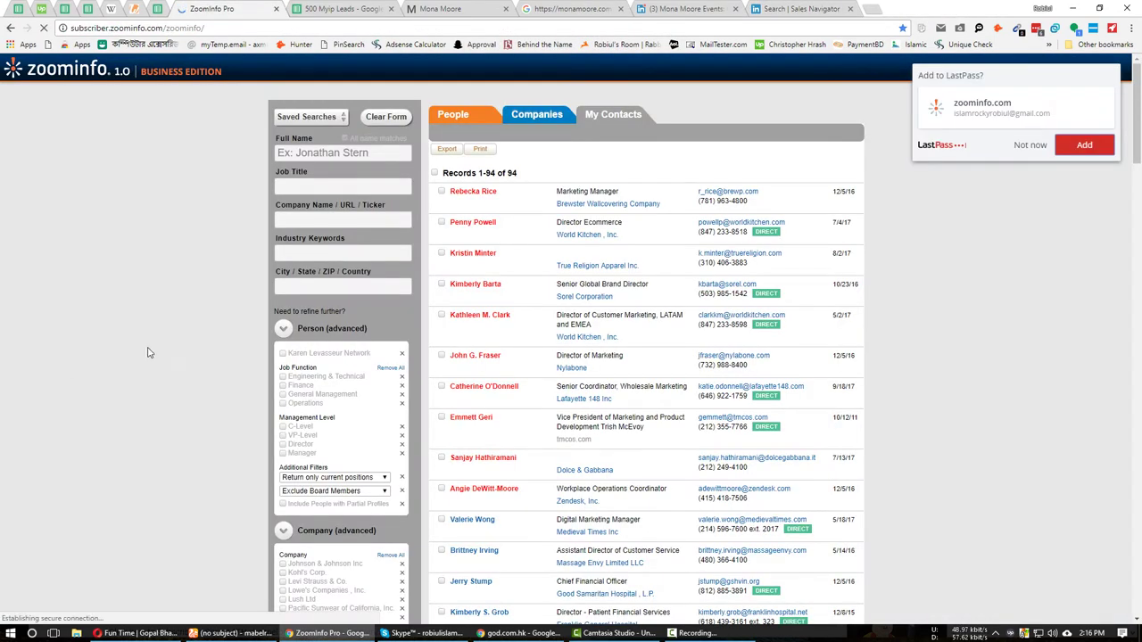
Search ZoomInfo people for company monamoore.com and open the owner's profile in a new tab.
left_click(334, 219)
type("monamoore.com")
key("Return")
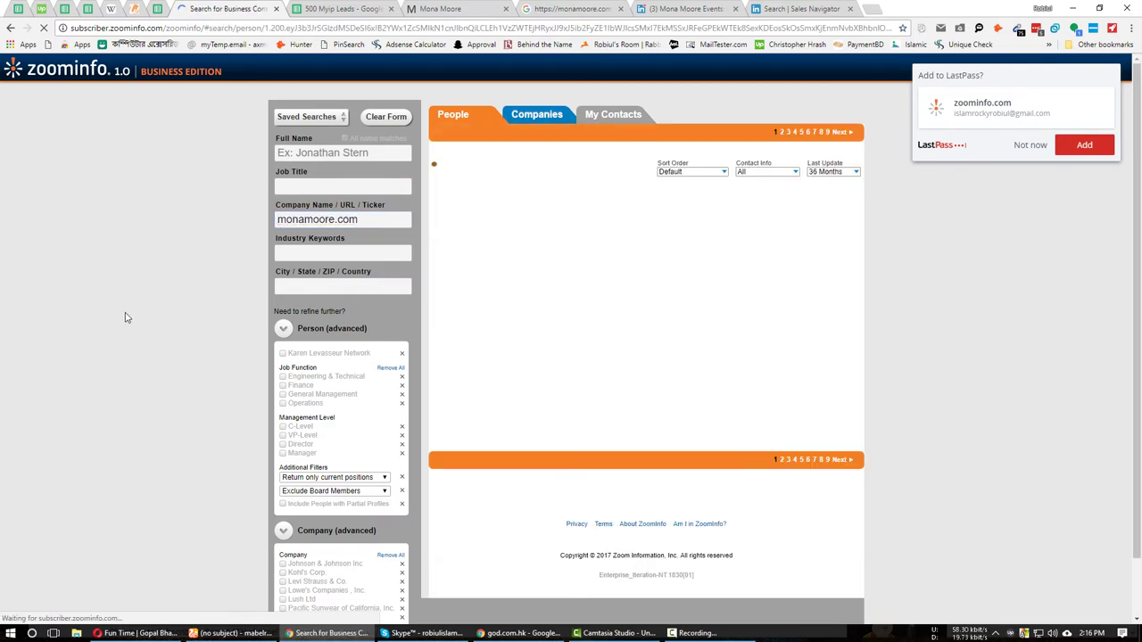
left_click(1026, 146)
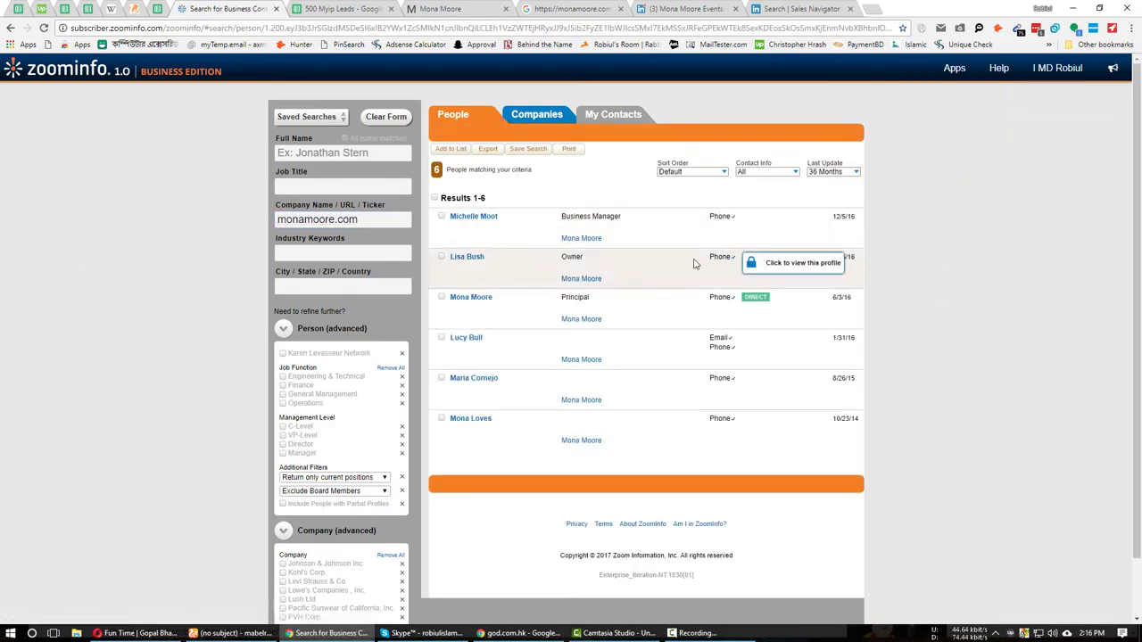
left_click(466, 257, "ctrl")
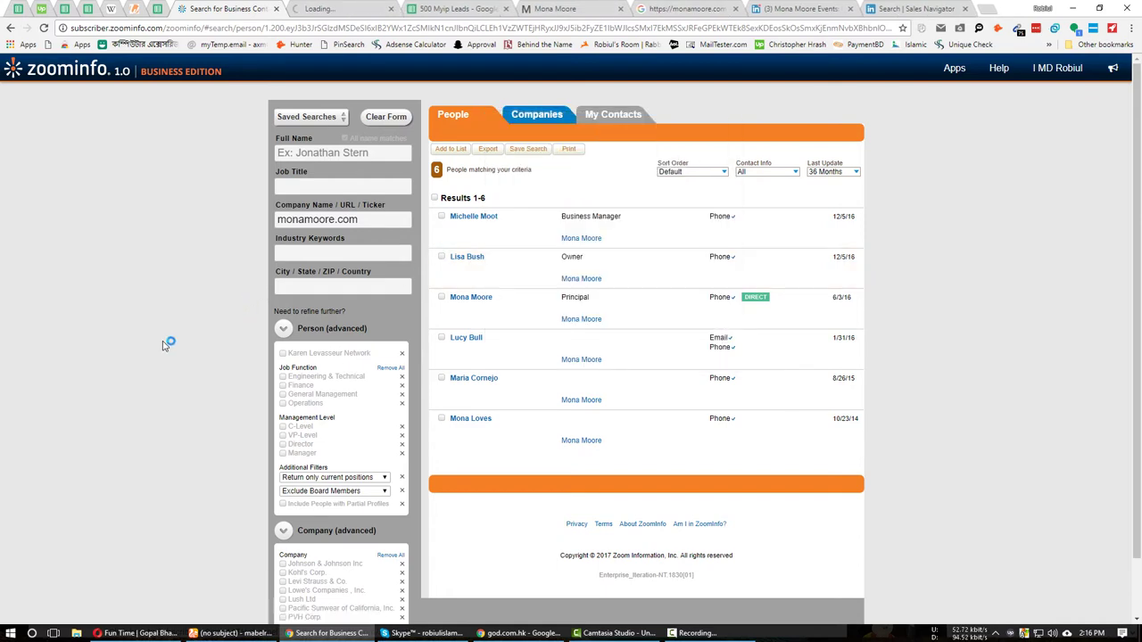
scroll(202, 412, "down", 1)
scroll(220, 464, "up", 1)
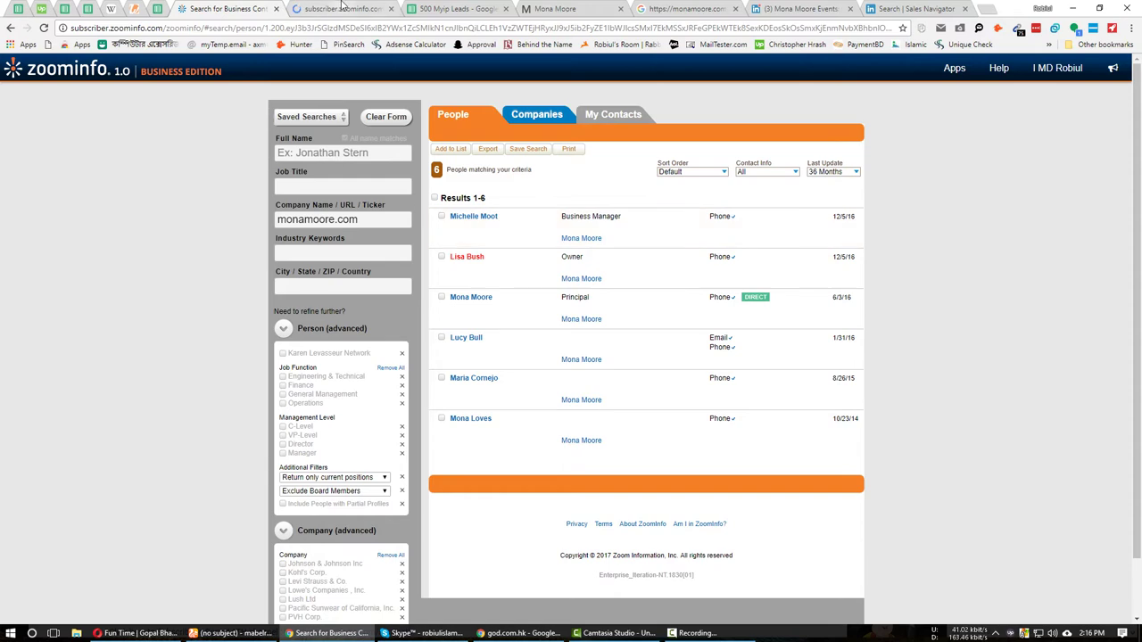
Check the owner's ZoomInfo profile, then find the contact e-mail in the Mona Moore website footer.
left_click(314, 8)
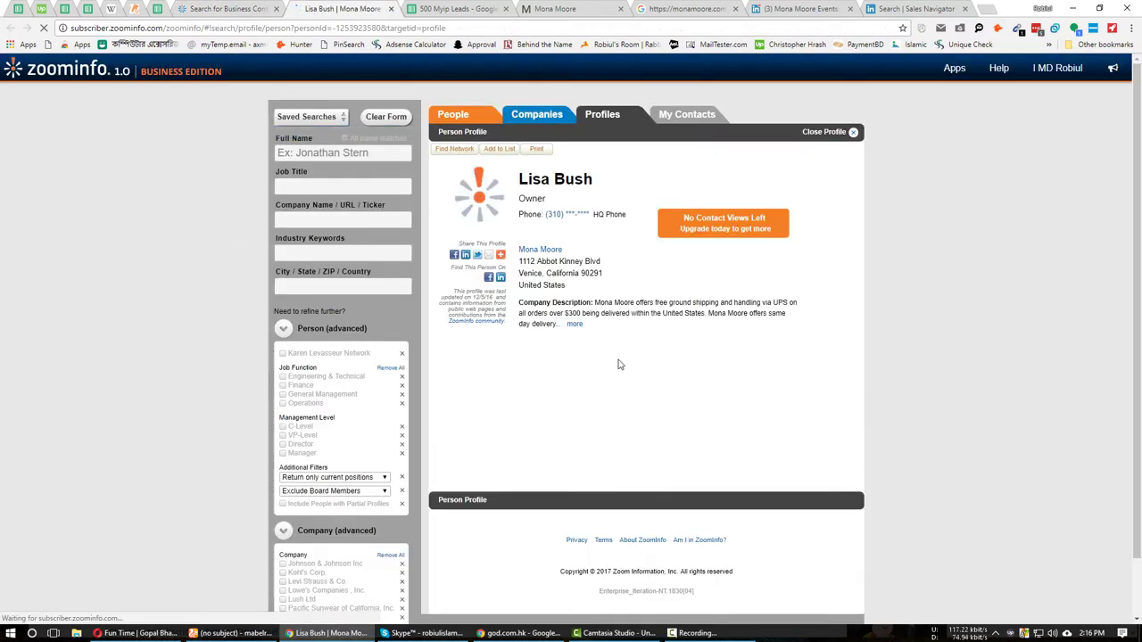
left_click(580, 8)
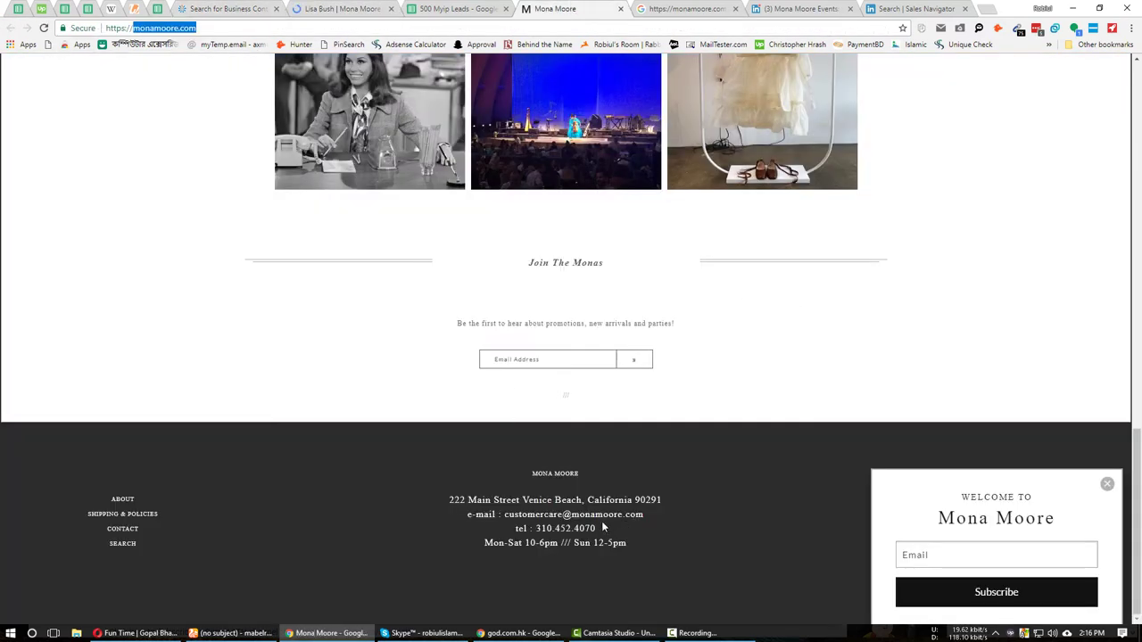
left_click(631, 512)
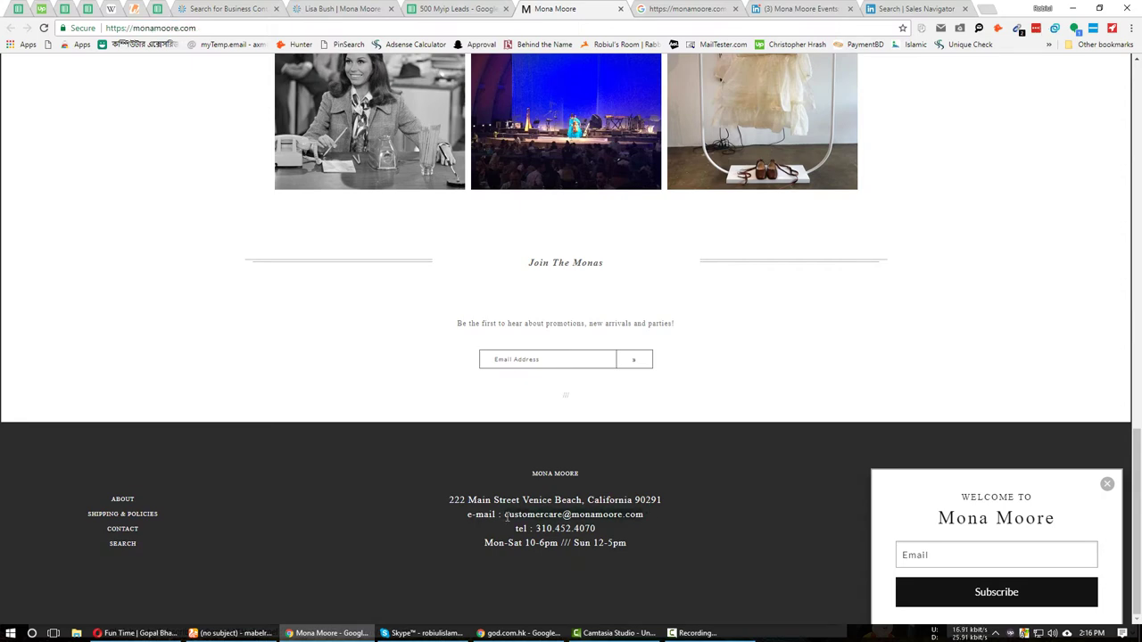
Test the store's e-mail and an owner-name-based guess address in MailTester.
left_click(219, 633)
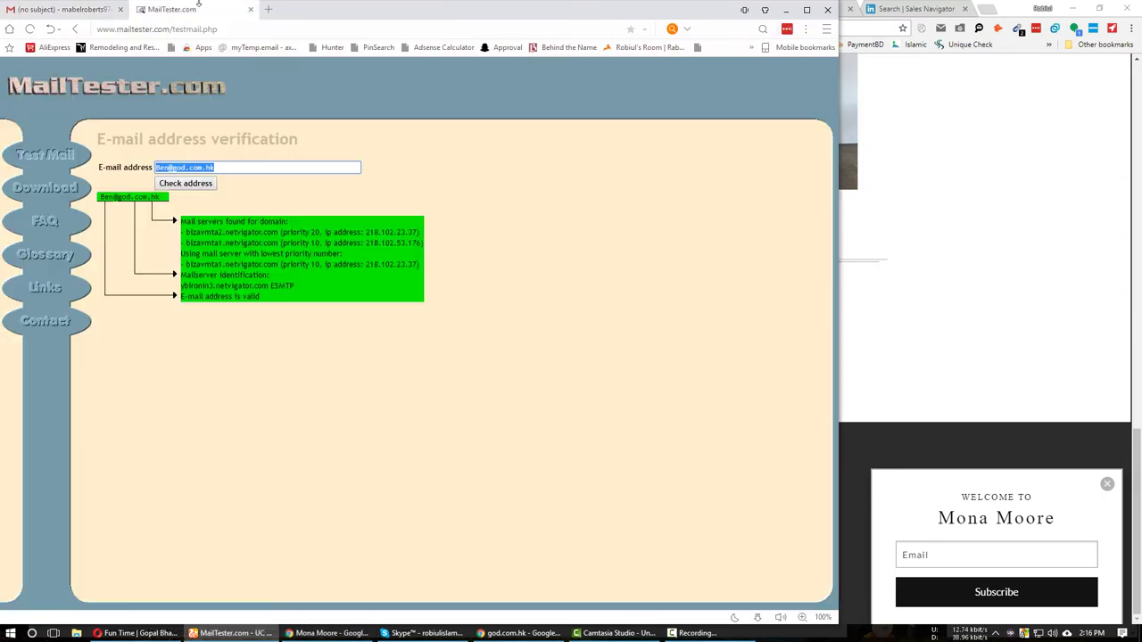
key("ctrl+v")
left_click(326, 633)
key("ctrl+shift+Tab")
key("ctrl+shift+Tab")
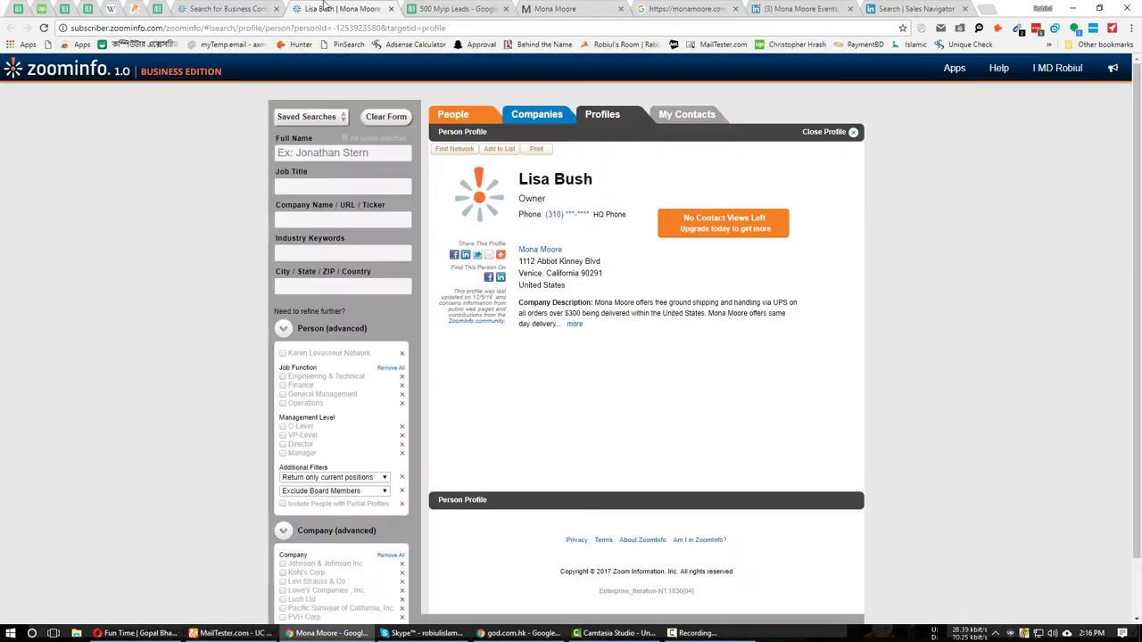
left_click_drag(519, 178, 594, 180)
key("ctrl+c")
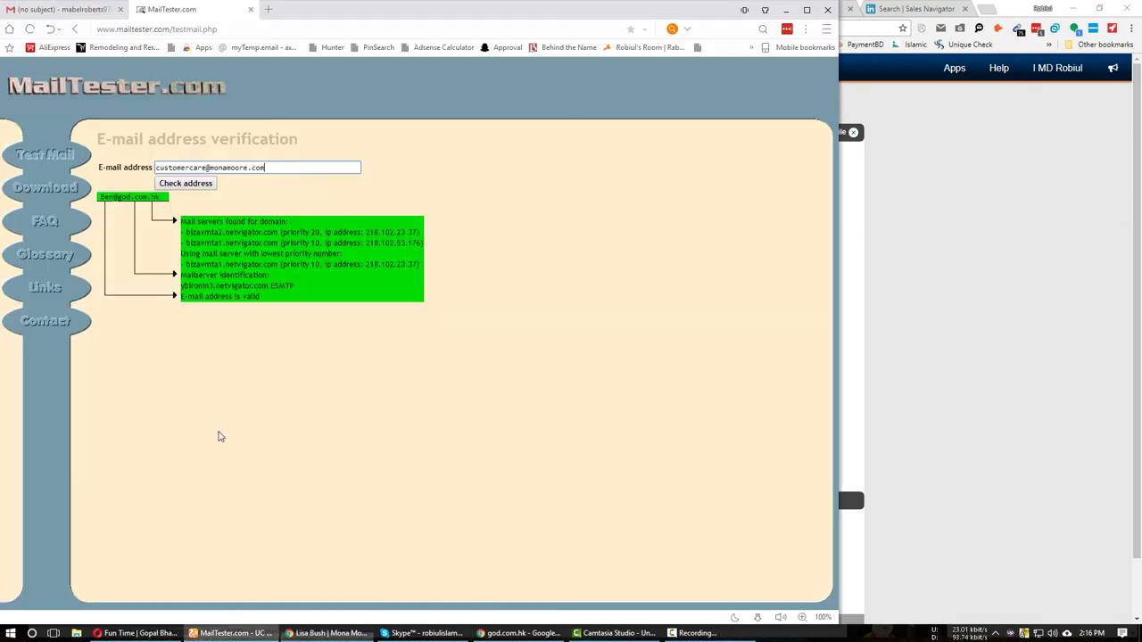
left_click(227, 632)
key("ctrl+a")
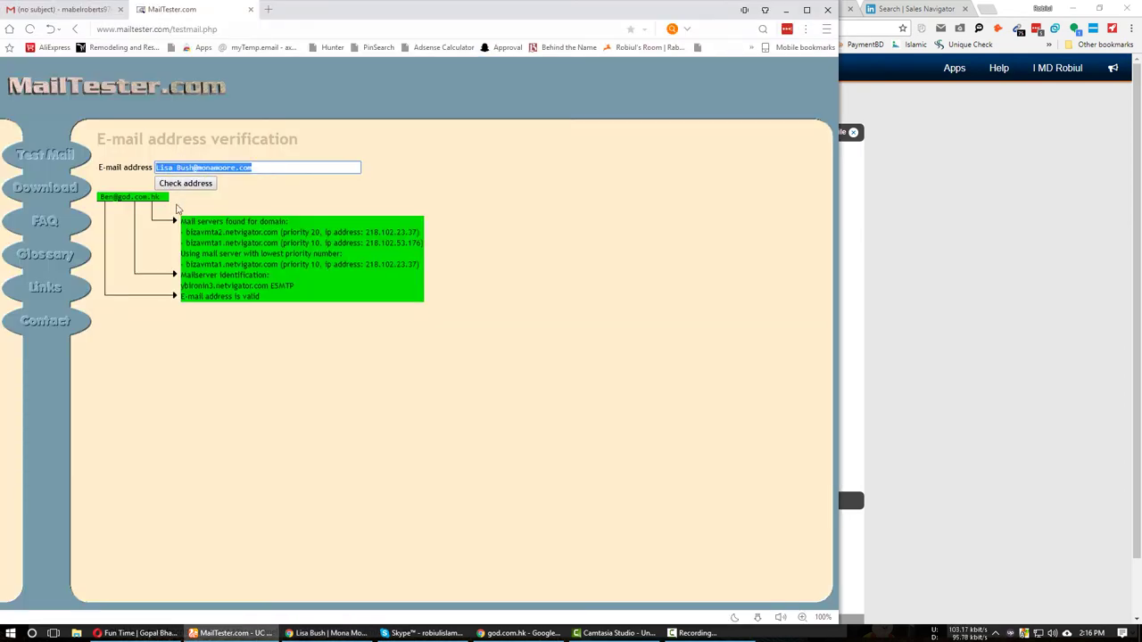
Check address variants in a Gmail draft, keep the first-name address, and paste it into C9.
left_click(61, 9)
key("ctrl+v")
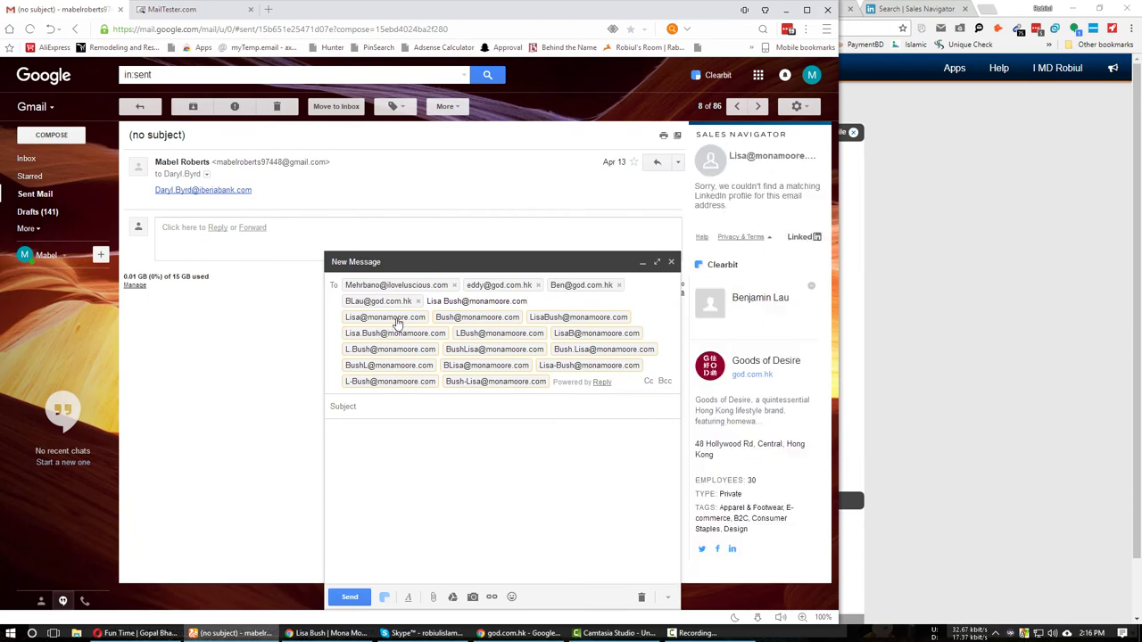
mouse_move(398, 323)
key("ctrl+z")
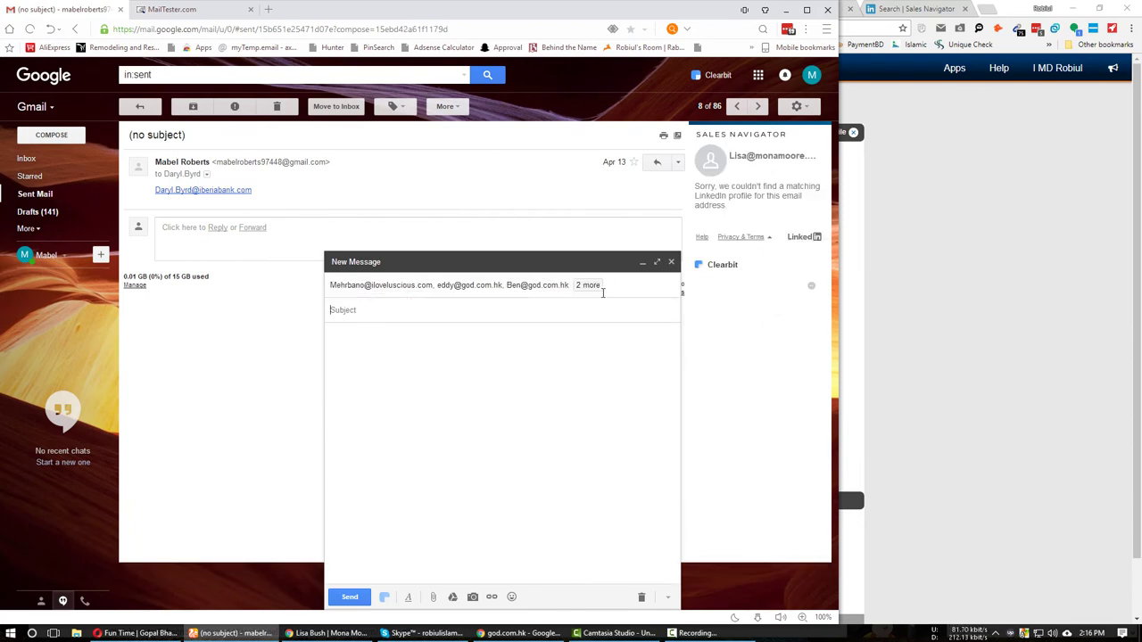
left_click(473, 306)
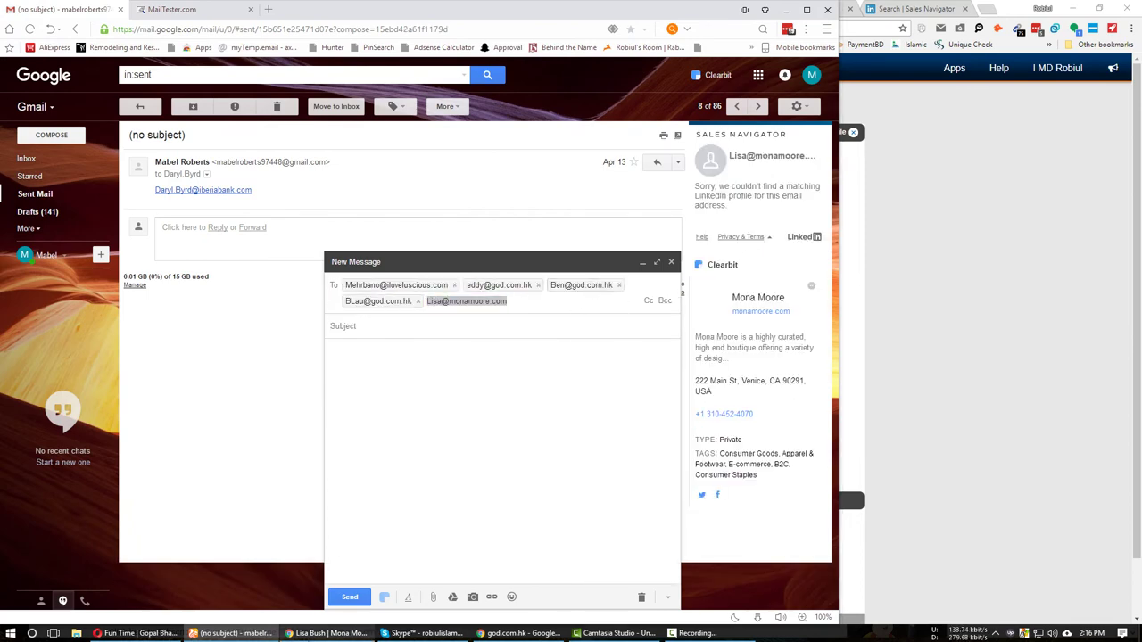
left_click(326, 633)
left_click(434, 8)
key("ctrl+v")
Paste the owner's name from the ZoomInfo profile into row 9.
left_click(227, 226)
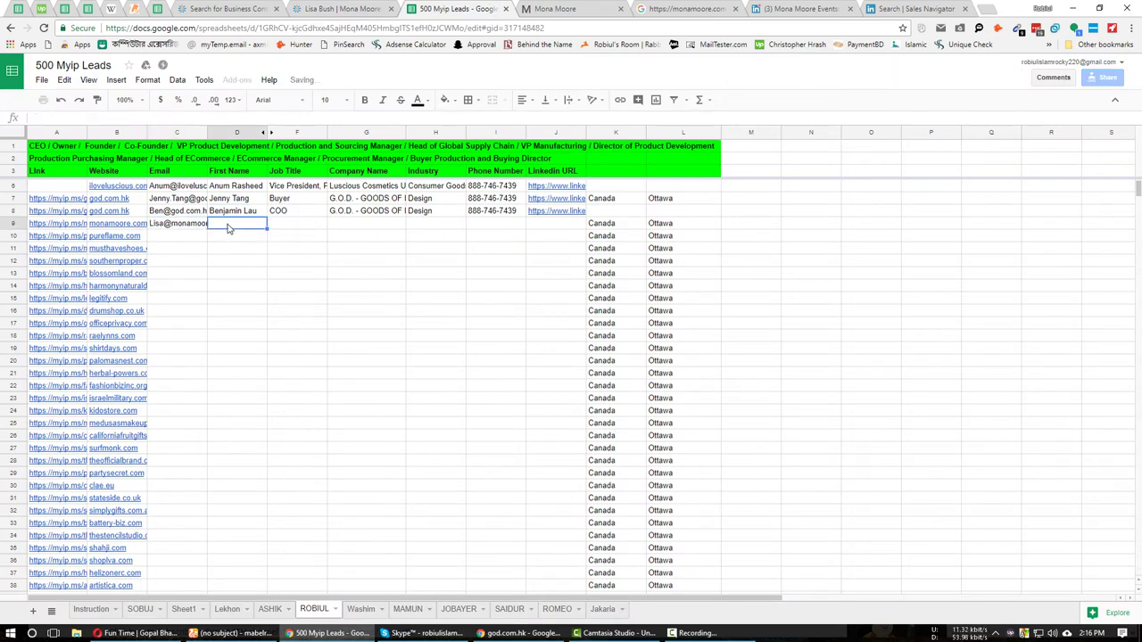
left_click(373, 8)
key("ctrl+Tab")
key("ctrl+v")
key("Tab")
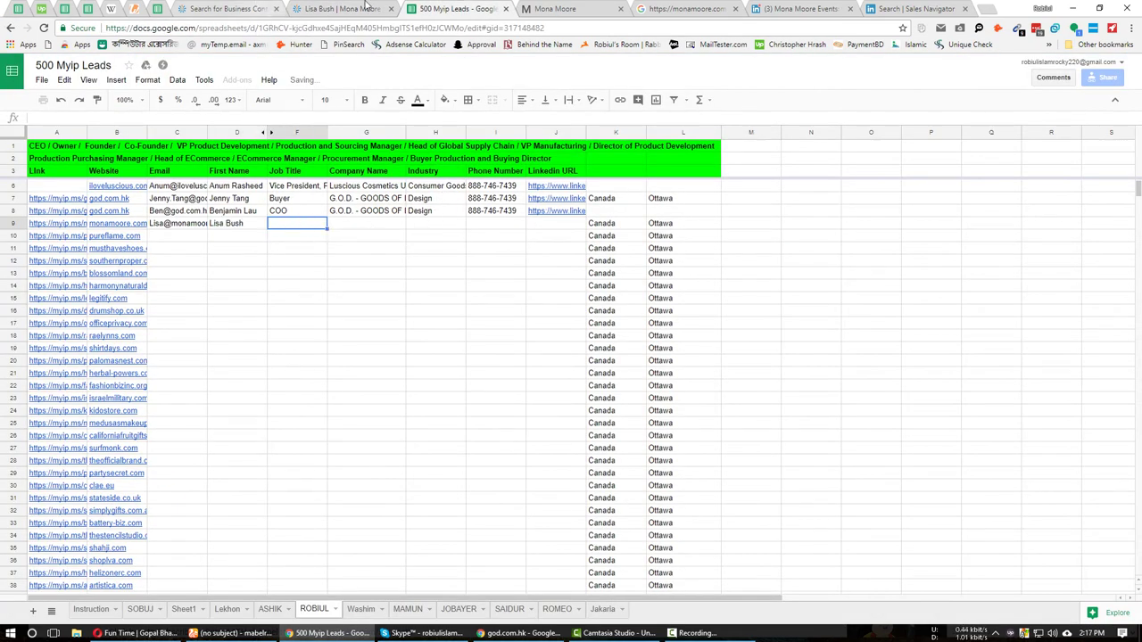
Copy the job title Owner from the profile into row 9's Job Title cell.
left_click(367, 8)
double_click(537, 199)
key("ctrl+c")
key("ctrl+Tab")
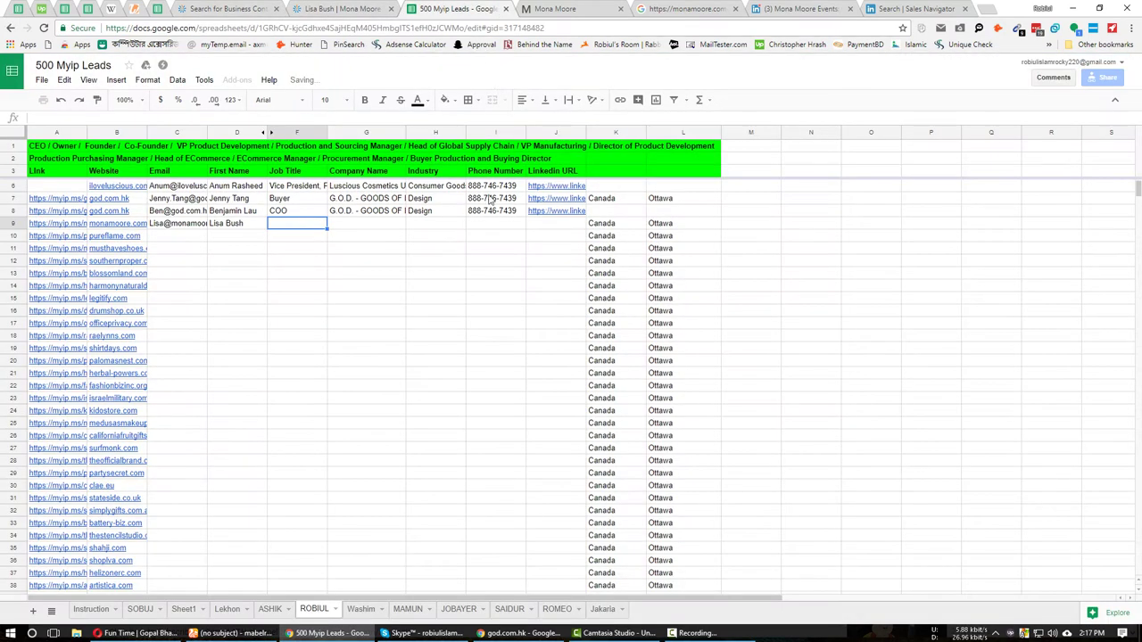
key("ctrl+v")
key("Tab")
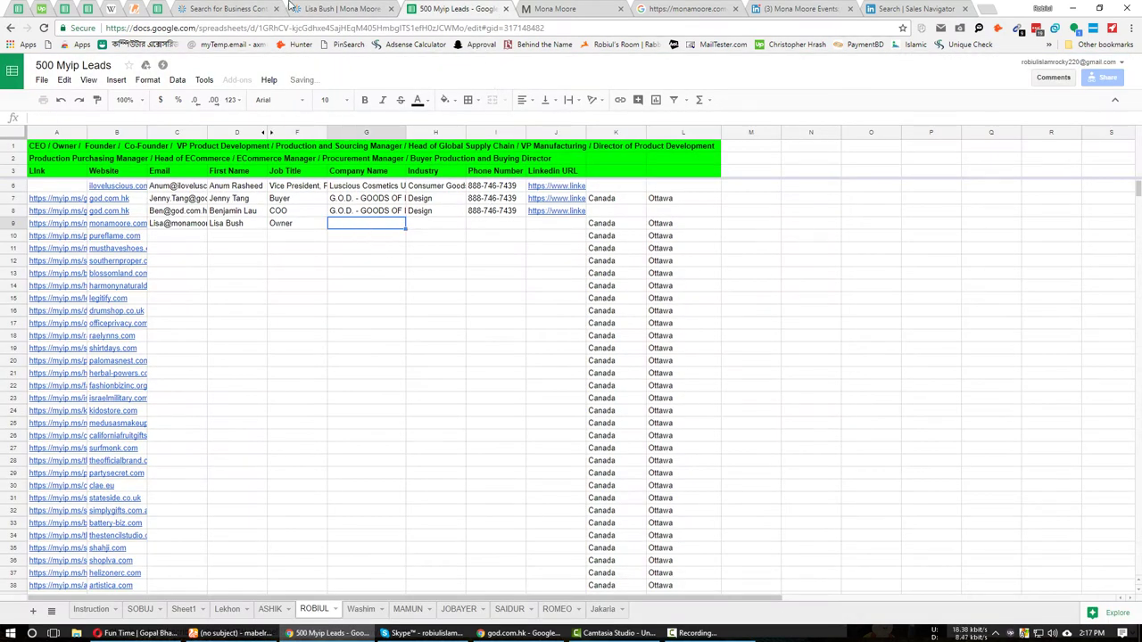
Fill the Industry cell H9 with Apparel & Accessories from the company profile.
left_click(291, 8)
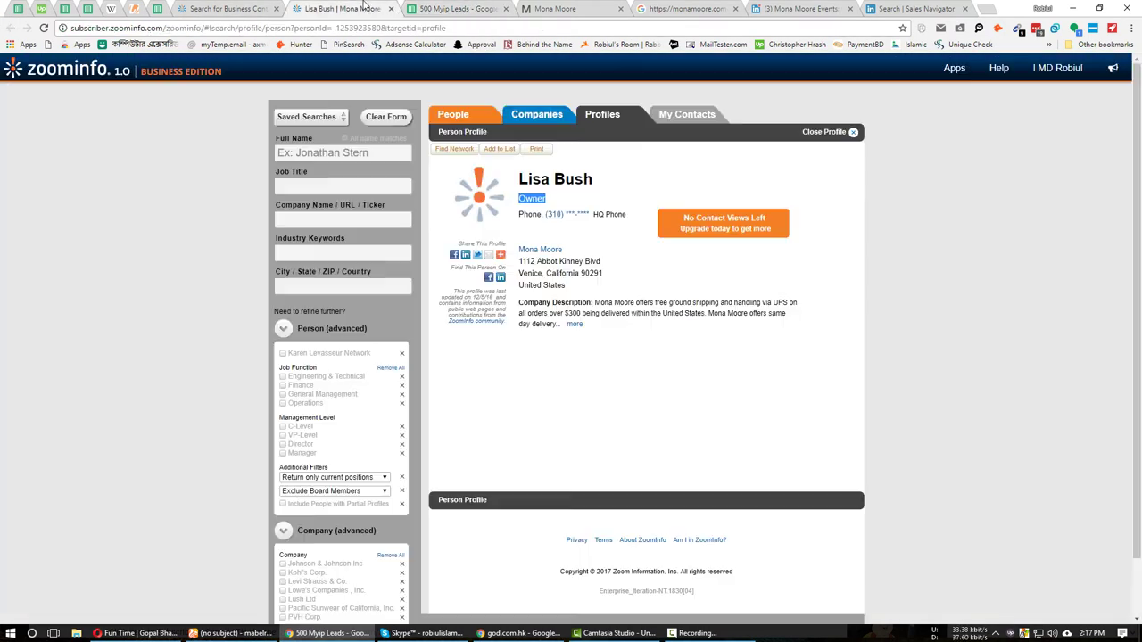
left_click(551, 251)
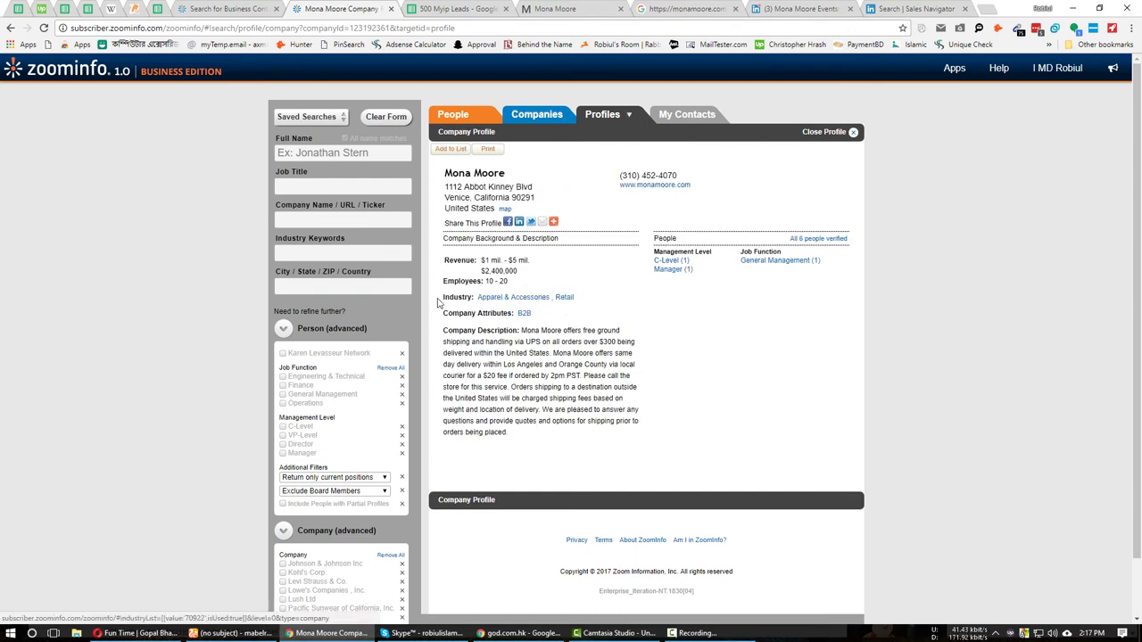
left_click_drag(580, 303, 480, 298)
key("ctrl+c")
left_click(441, 7)
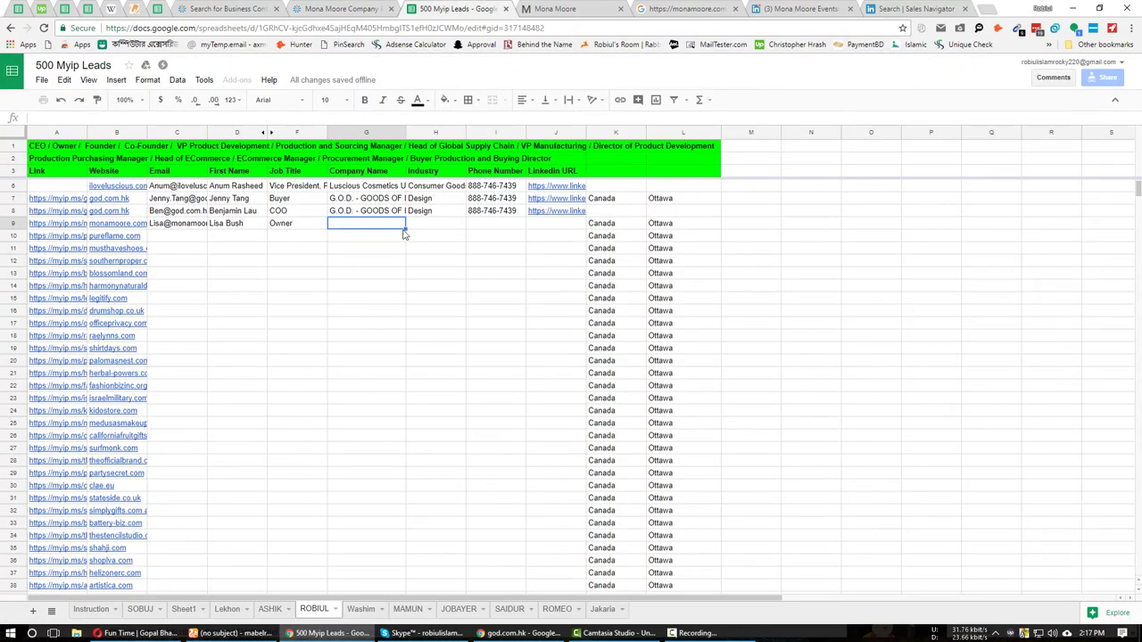
key("ctrl+v")
left_click_drag(112, 117, 138, 117)
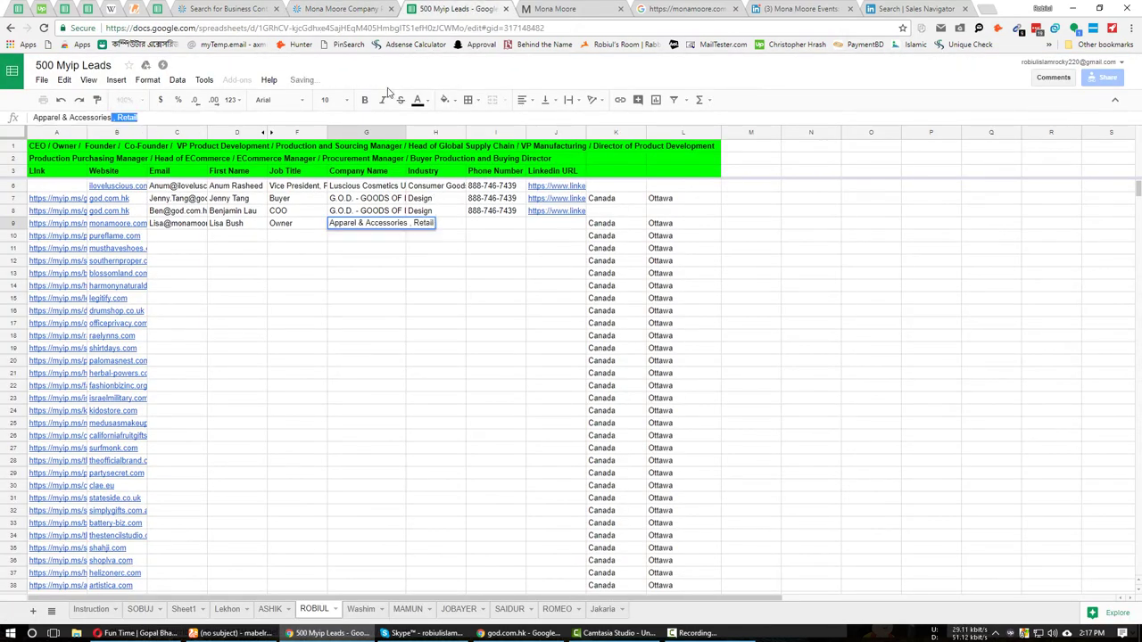
key("BackSpace")
left_click(433, 223)
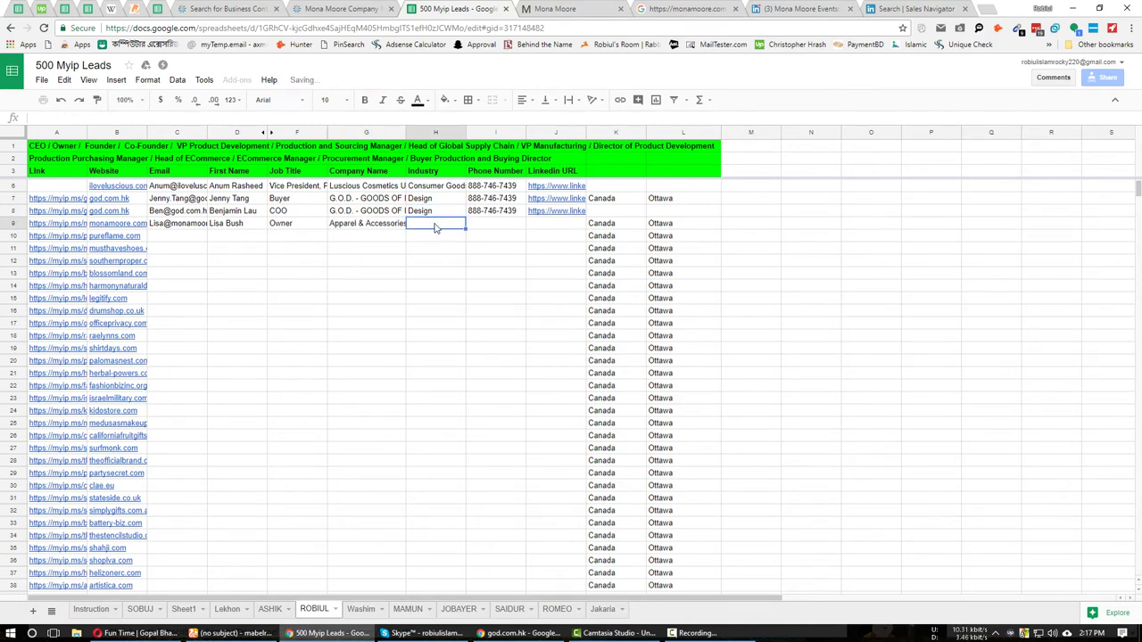
left_click(389, 225)
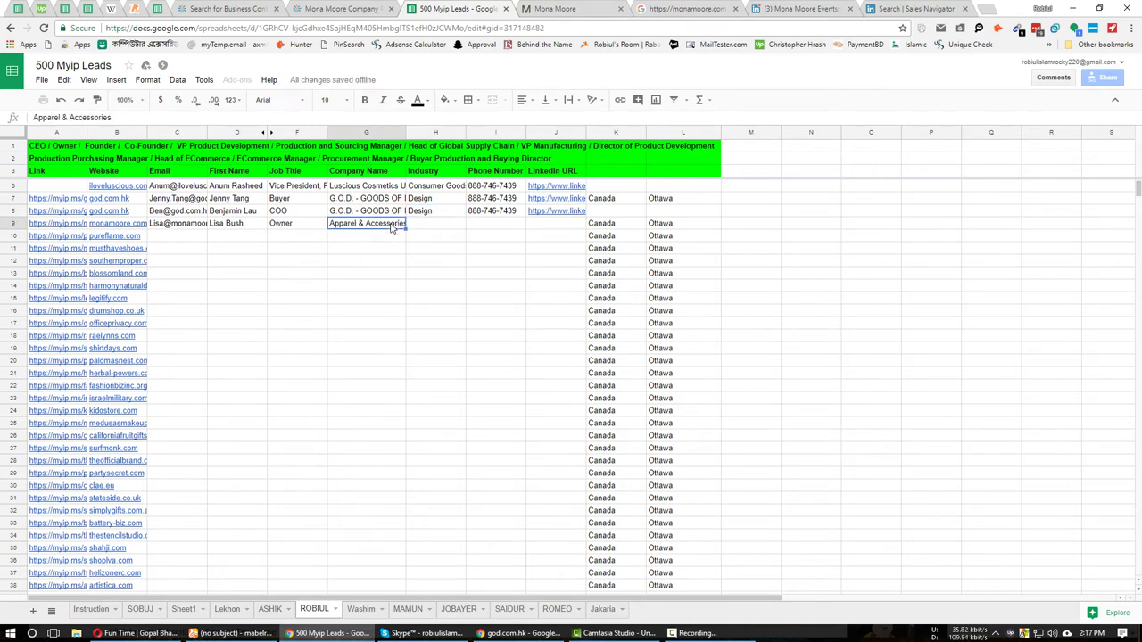
left_click(427, 234)
key("ctrl+v")
Enter the company name Mona Moore in G9.
left_click(398, 234)
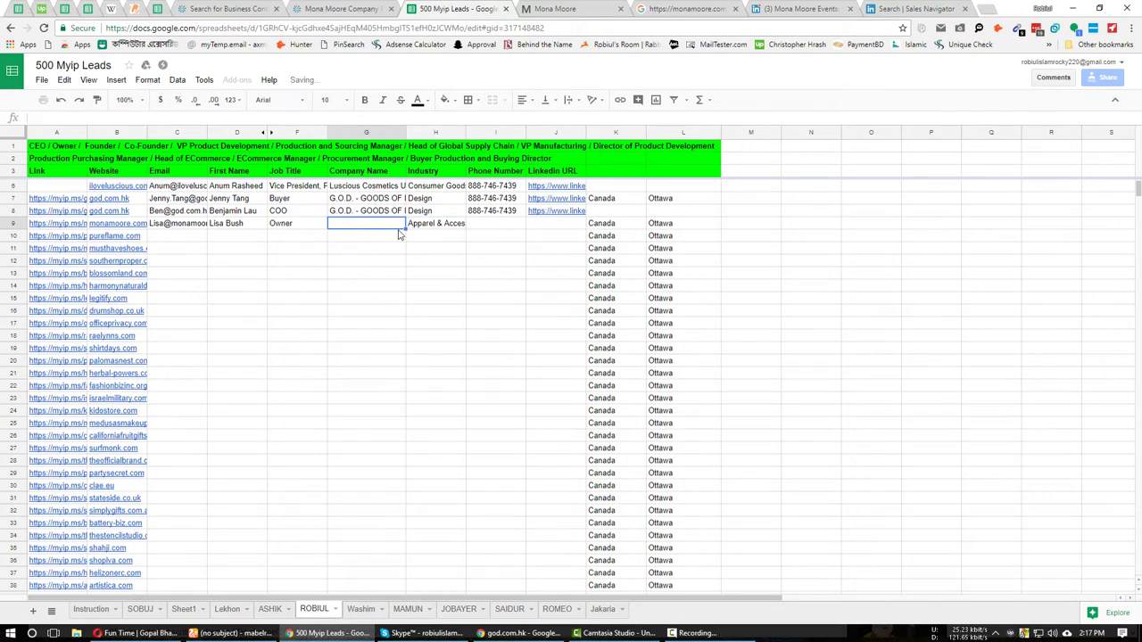
left_click(387, 7)
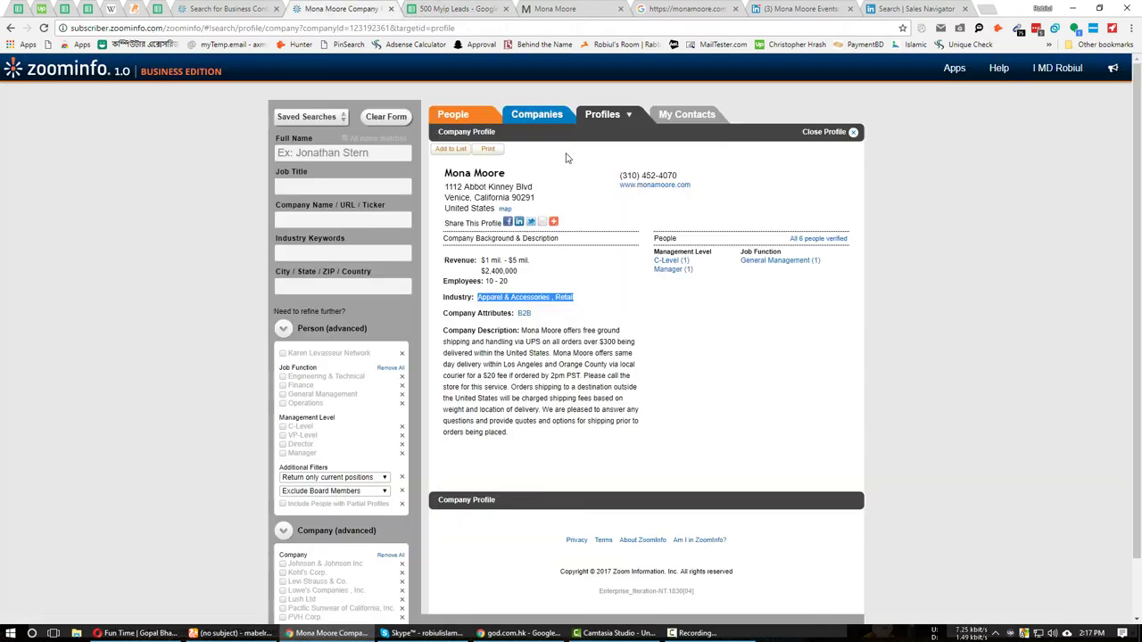
triple_click(462, 177)
left_click(451, 8)
key("ctrl+v")
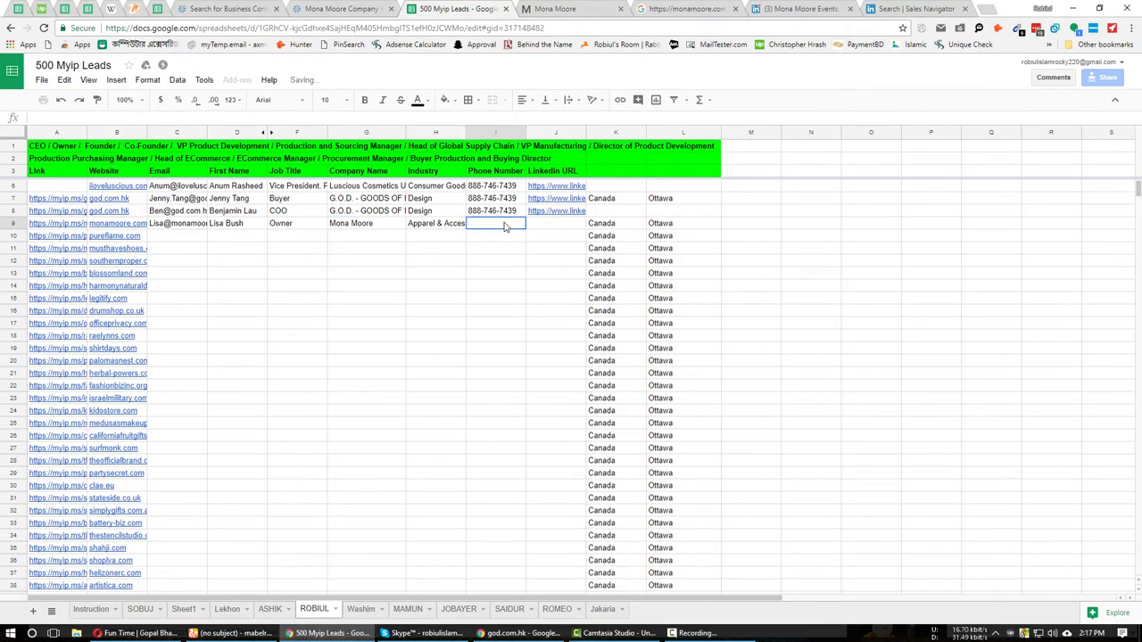
Paste the company phone number into I9 and select the pureflame.com cell in row 10.
left_click(344, 8)
triple_click(651, 176)
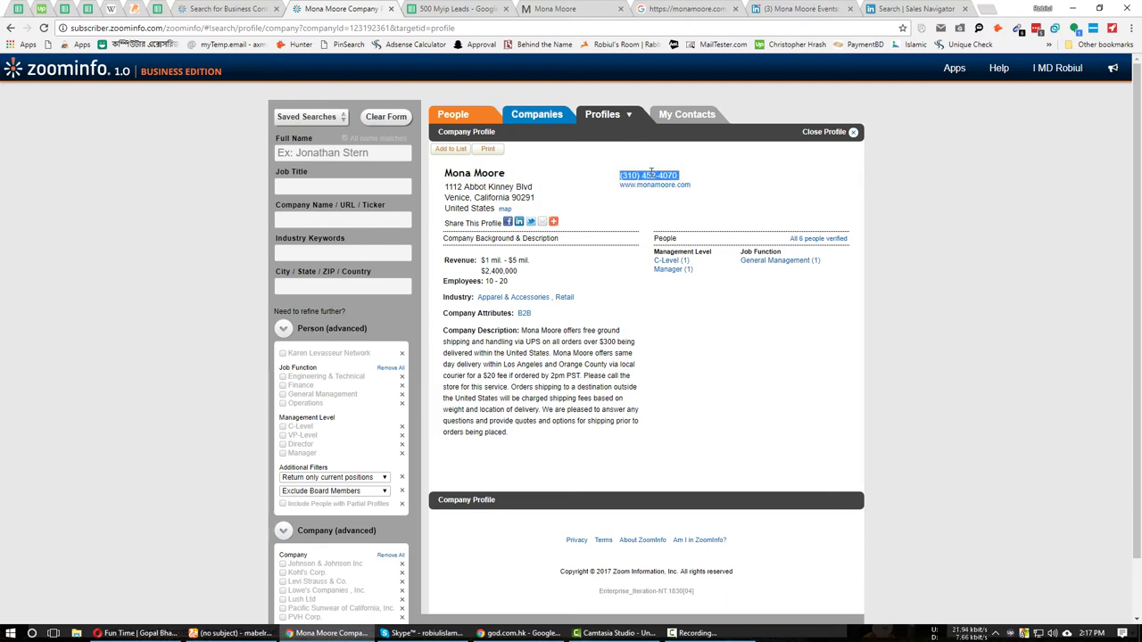
key("ctrl+Tab")
key("ctrl+v")
left_click(571, 228)
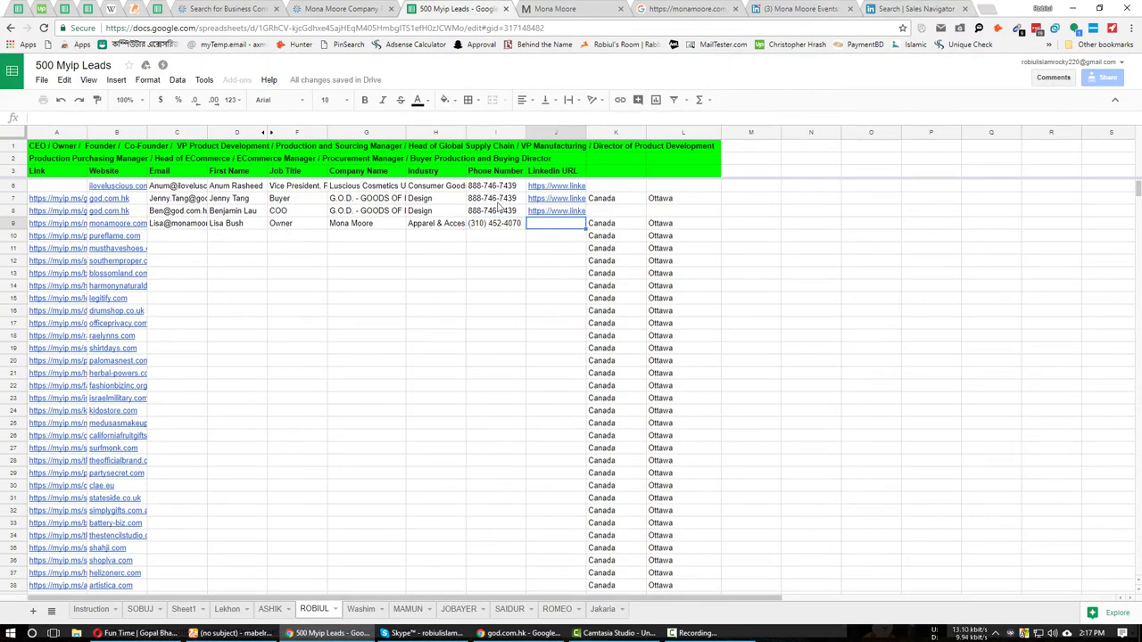
left_click(205, 236)
left_click(116, 239)
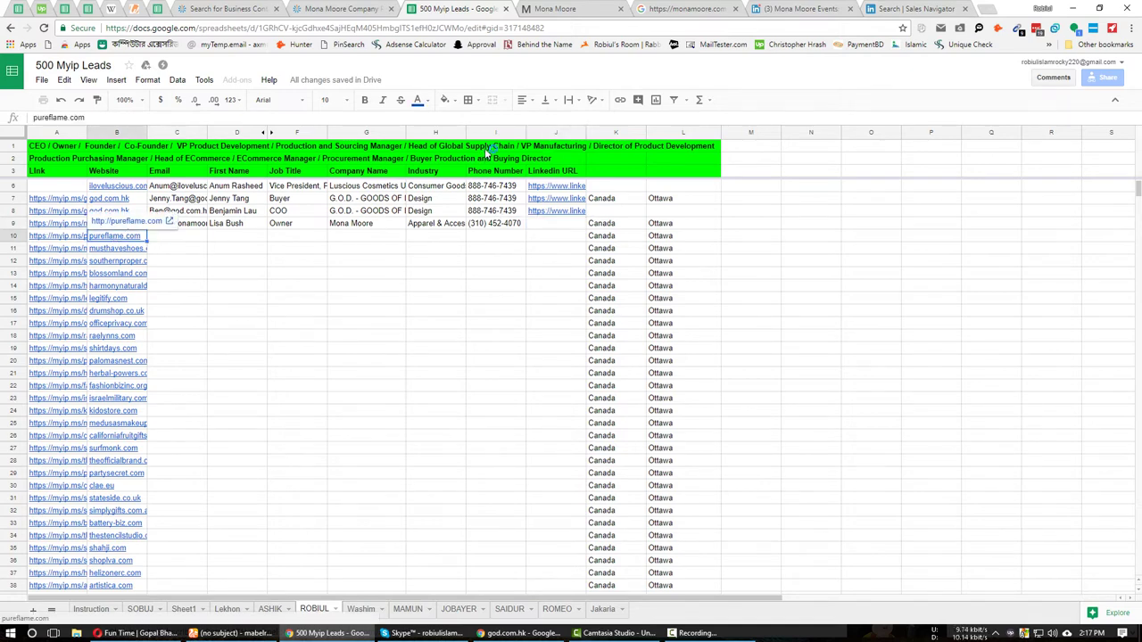
Open pureflame.com and close the extra browser tabs to the right.
left_click(131, 225)
right_click(546, 6)
left_click(604, 117)
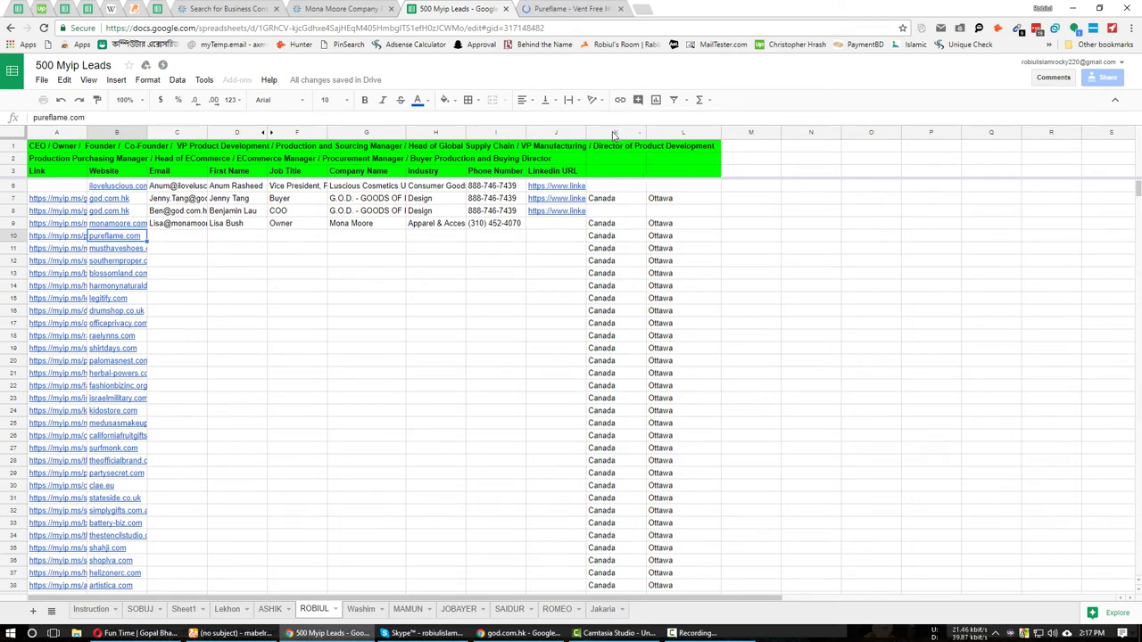
Insert a new column before K and title it 'Reviewed By' in K3.
left_click_drag(615, 132, 665, 133)
right_click(641, 161)
left_click(611, 198)
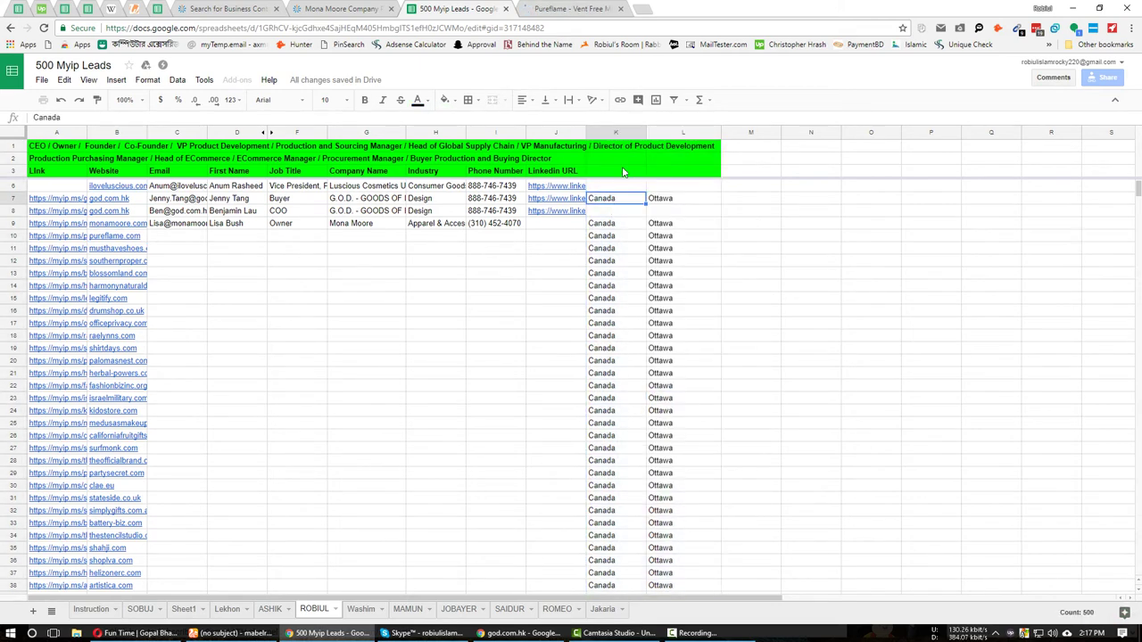
left_click(615, 132)
right_click(632, 178)
left_click(659, 258)
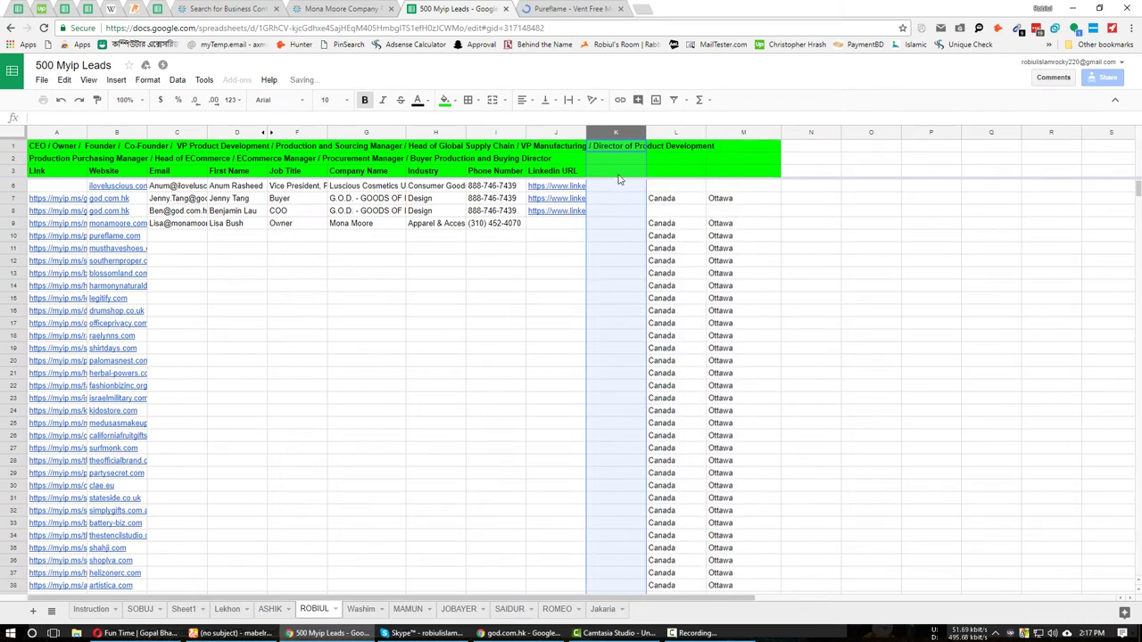
left_click(658, 162)
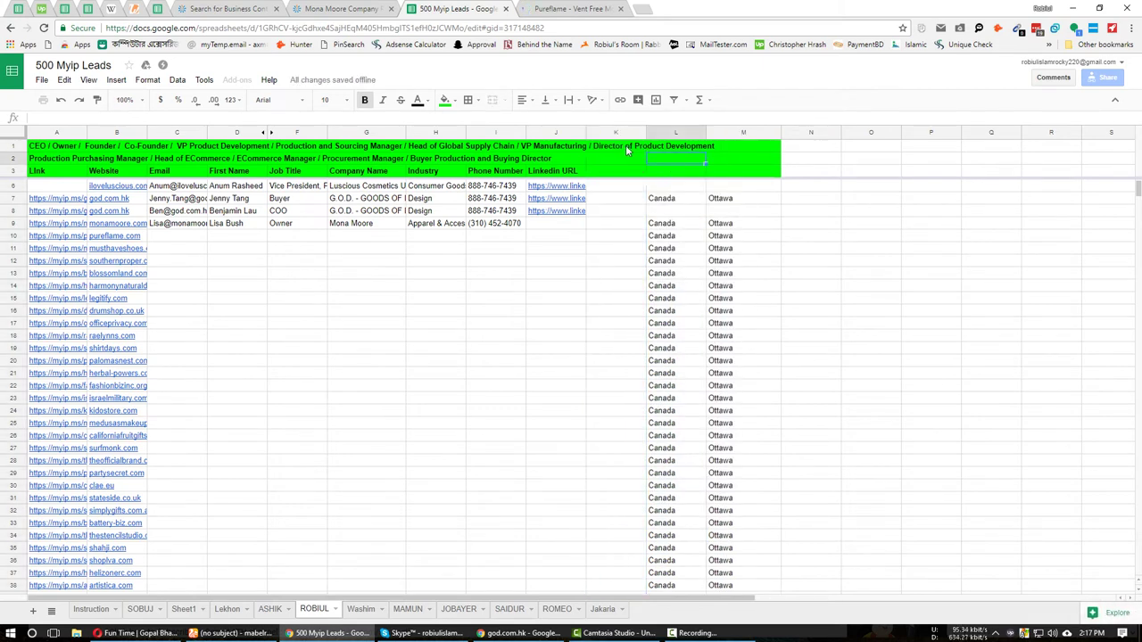
left_click(625, 145)
left_click(612, 174)
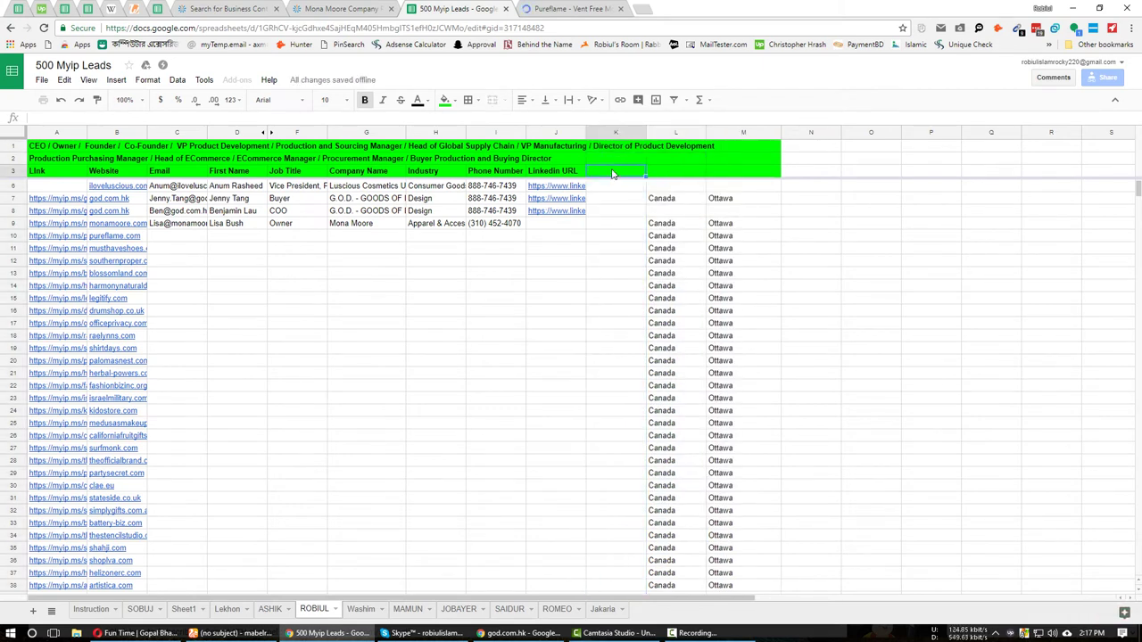
type("Revi")
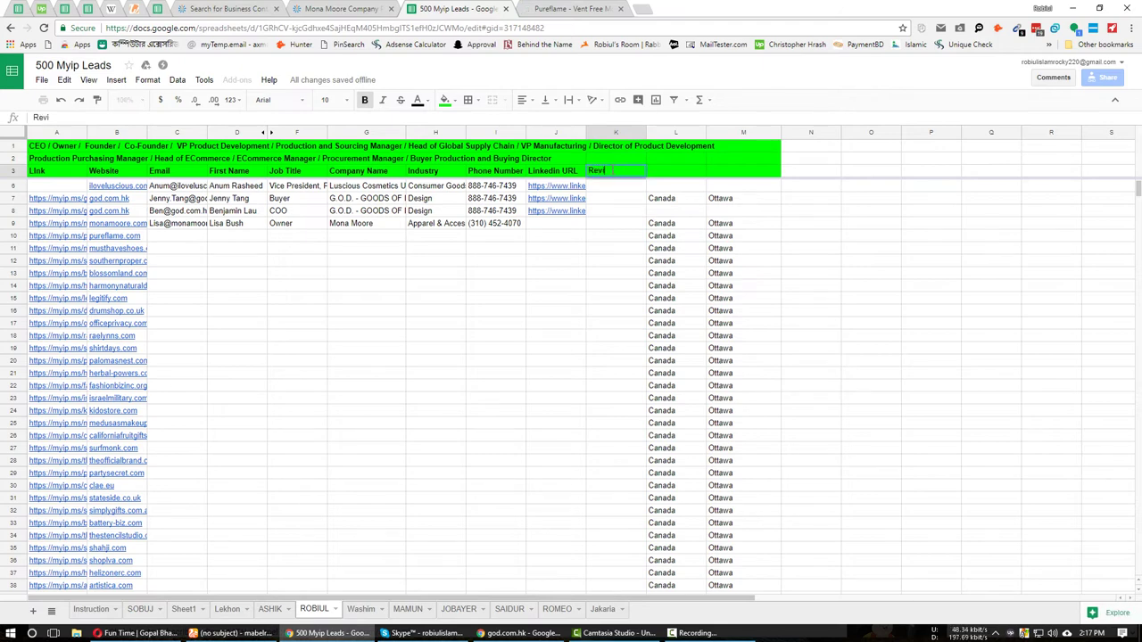
type("ewed")
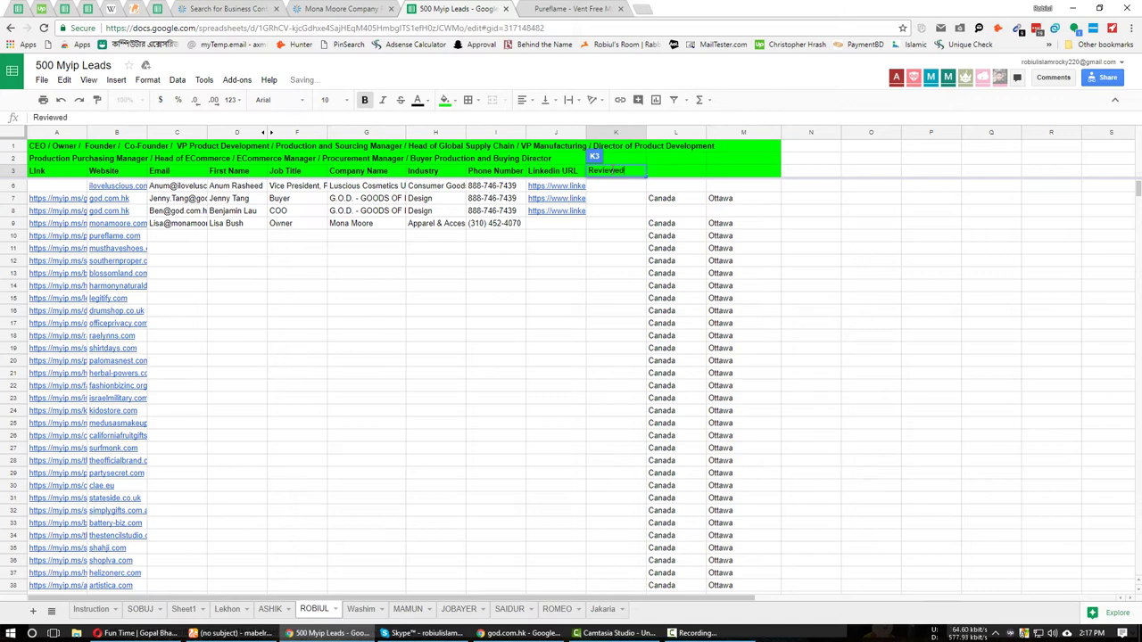
type(" Bu")
key("Return")
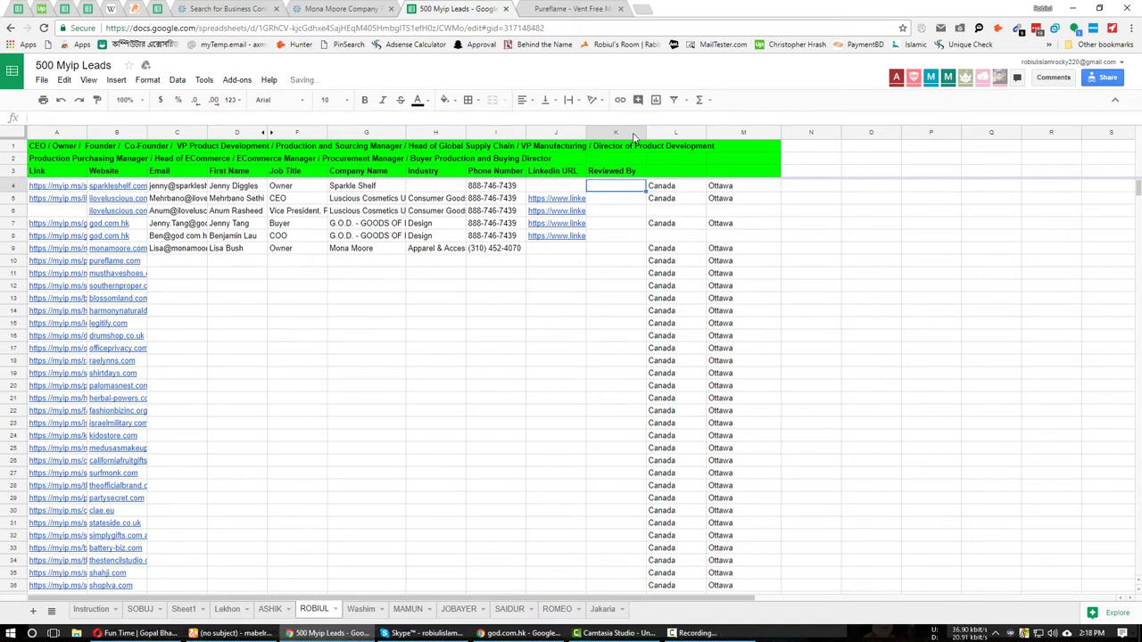
Fill cells K4 through K8 with the reviewer's name.
left_click(555, 248)
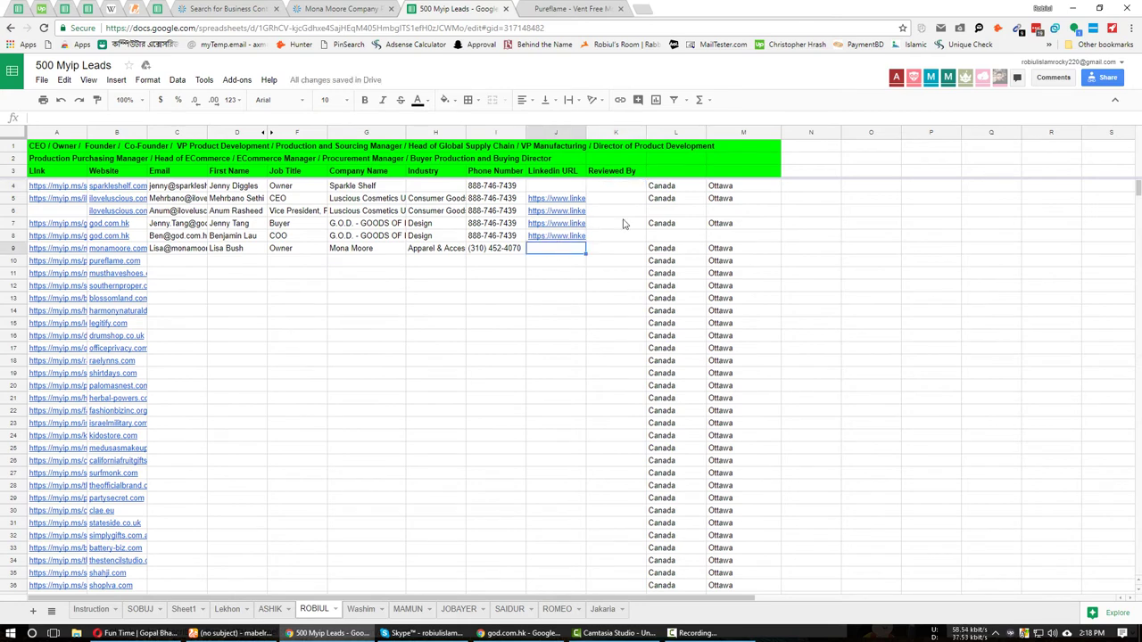
left_click(616, 187)
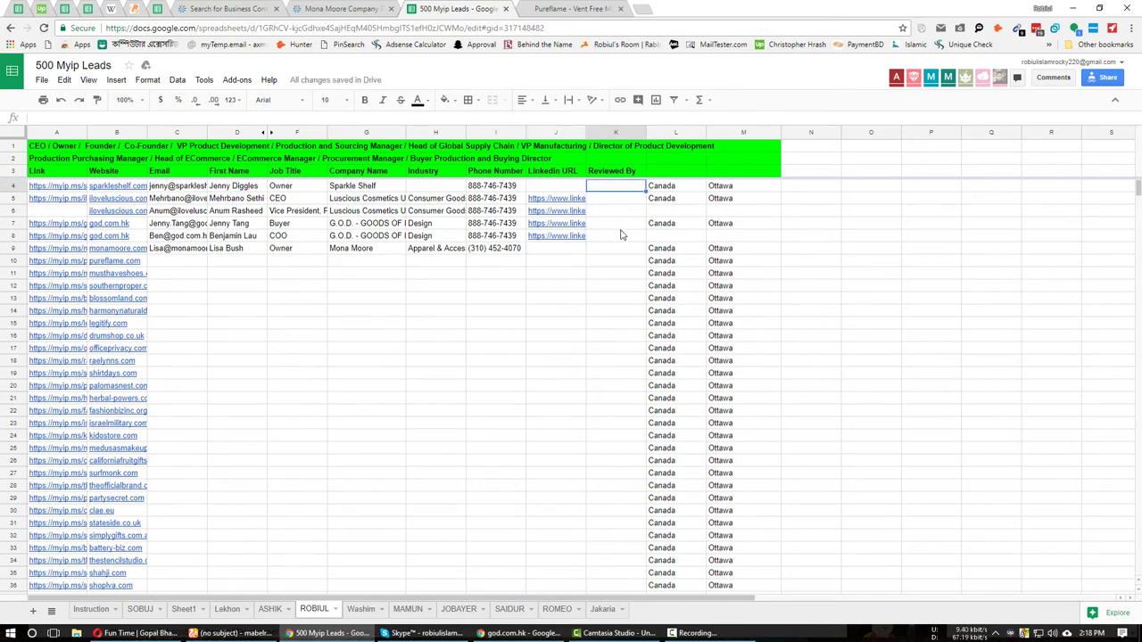
key("ctrl+v")
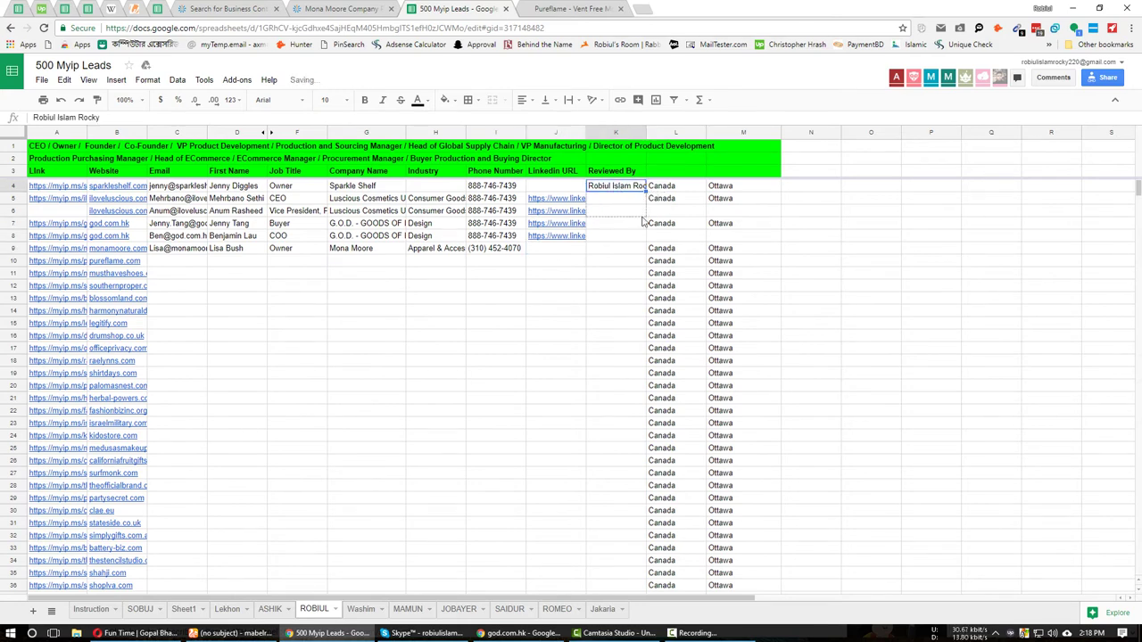
left_click_drag(643, 221, 628, 241)
left_click(556, 273)
Reload the Career insights alumni sheet, glance at a Hangouts chat, then go to the pureflame.com tab.
left_click(157, 9)
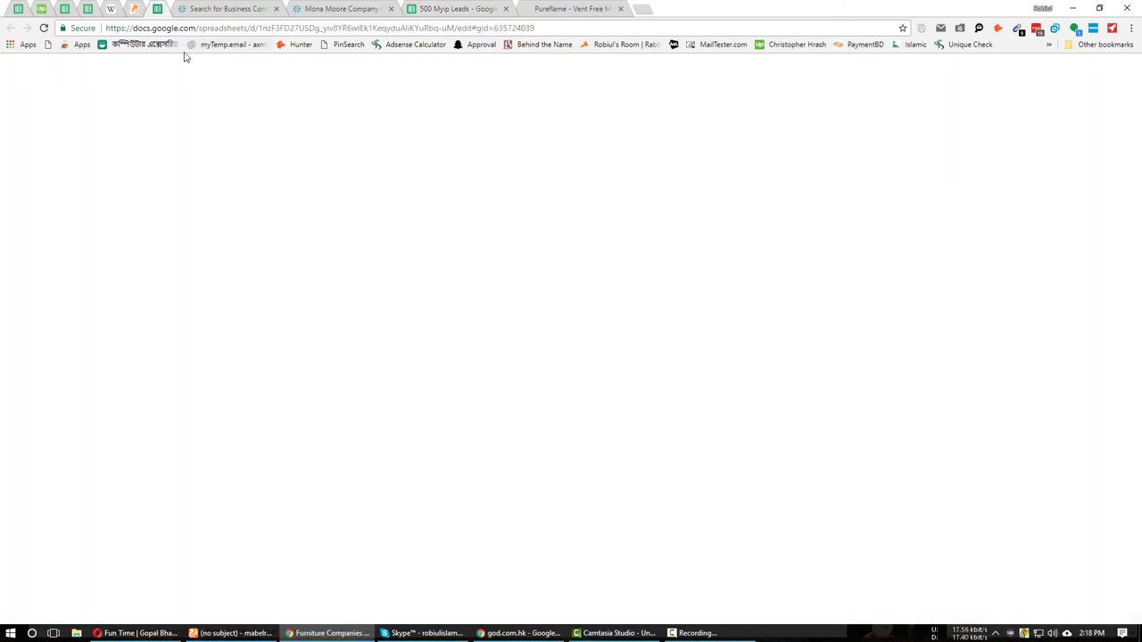
left_click(88, 11)
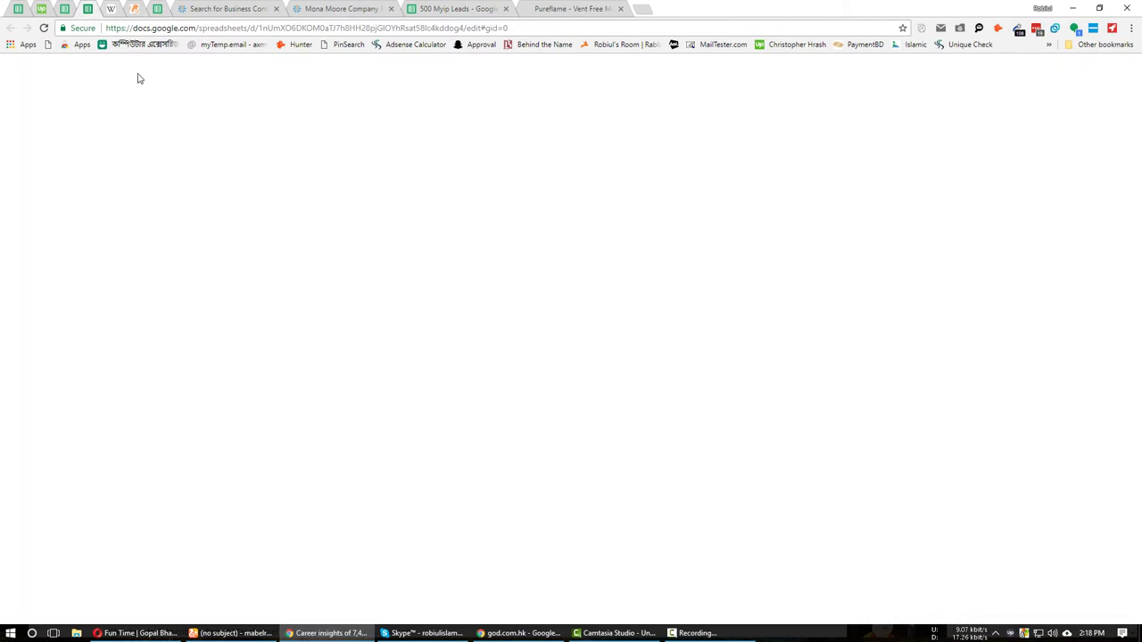
left_click(479, 369)
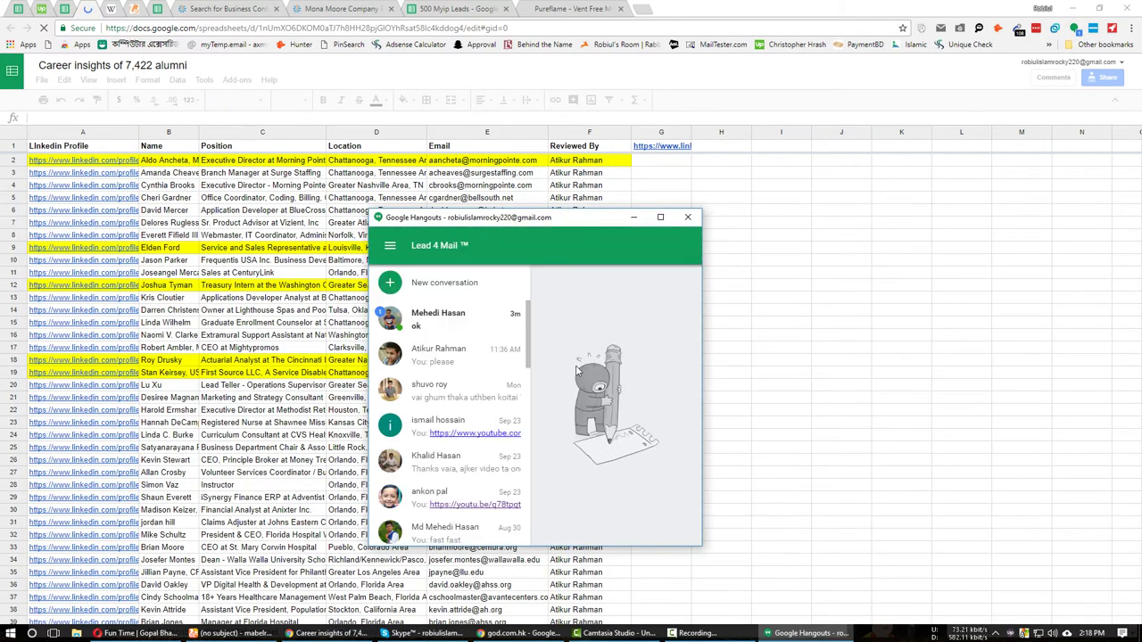
left_click(446, 355)
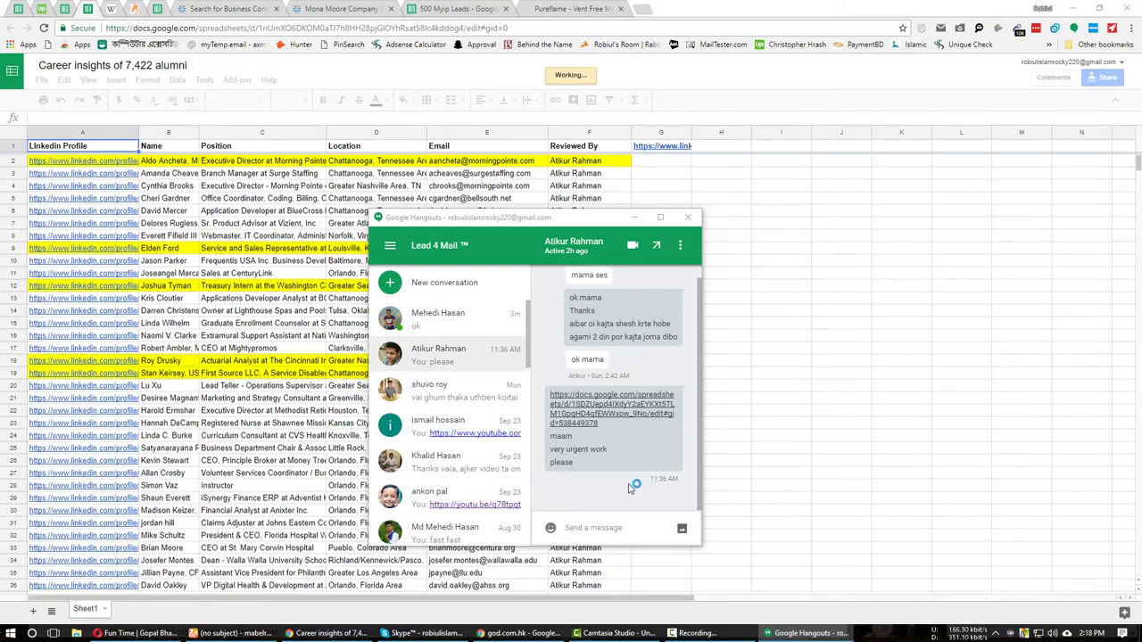
left_click(694, 217)
key("ctrl+9")
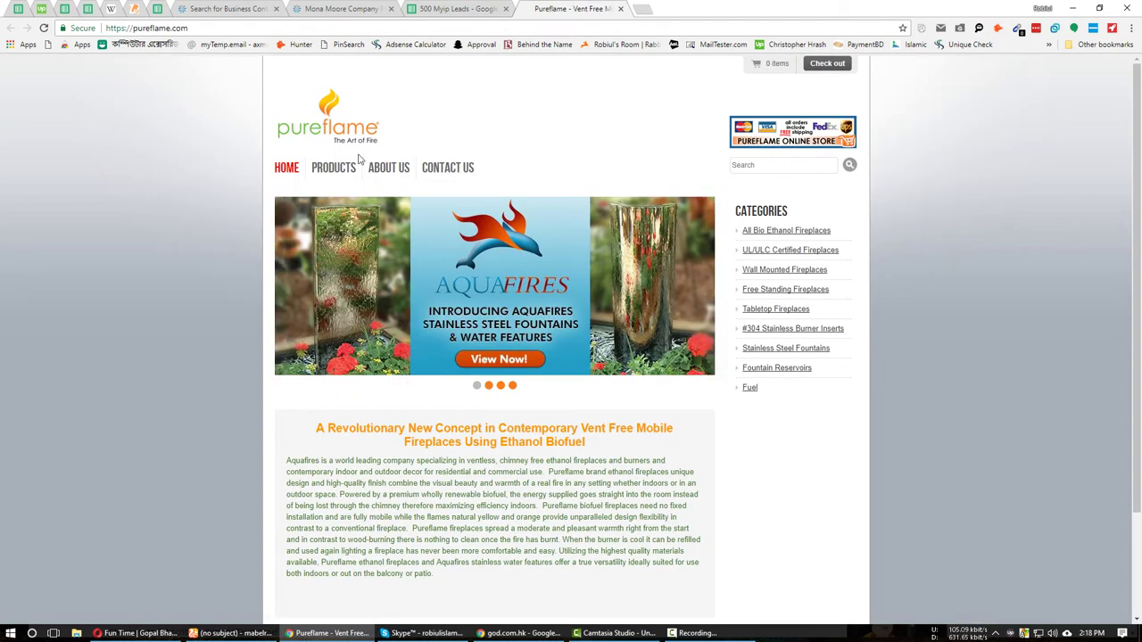
Open the pureflame.com Contact Us page and duplicate its tab.
left_click(435, 169)
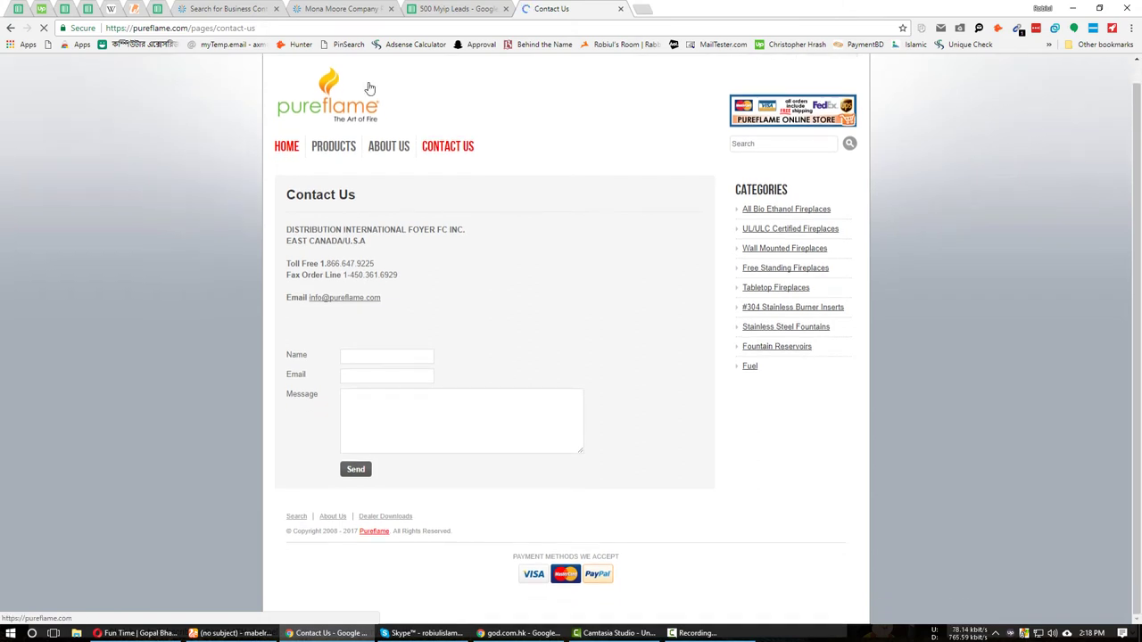
right_click(551, 7)
left_click(575, 43)
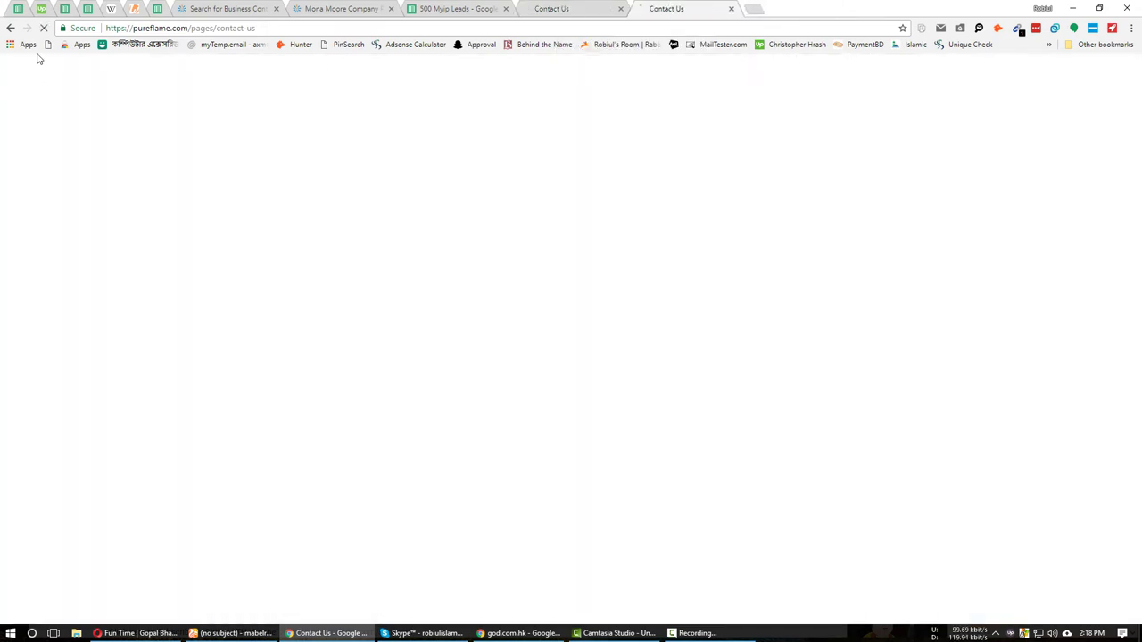
Search Google for pureflame.com Linkedin in the duplicated tab and review the results.
left_click_drag(187, 28, 257, 28)
key("BackSpace")
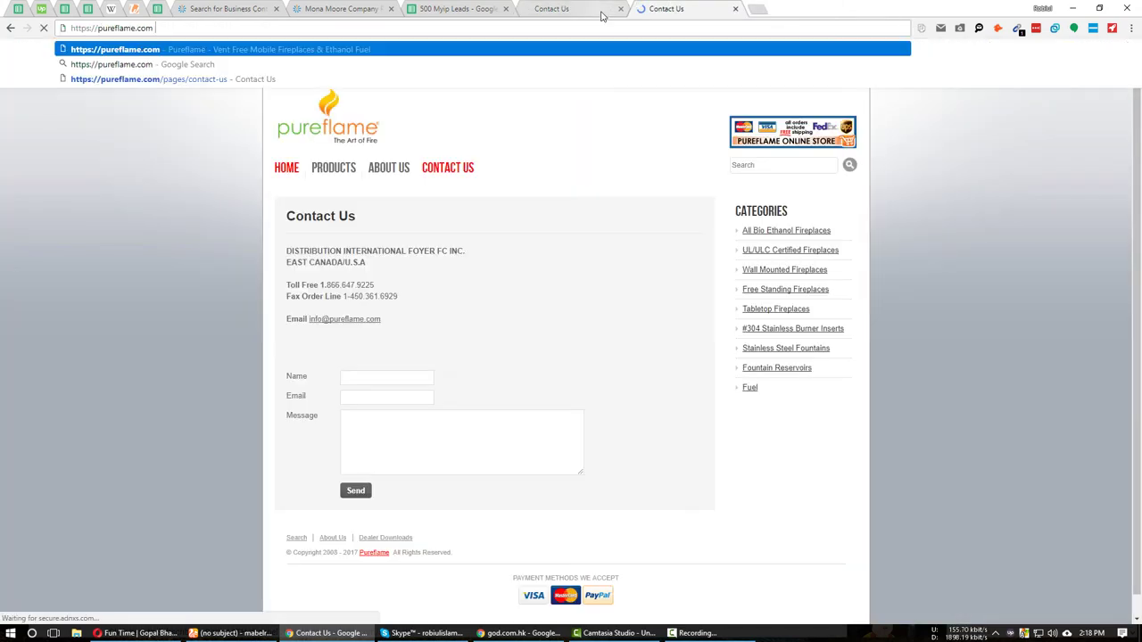
type("Linkedin")
key("Return")
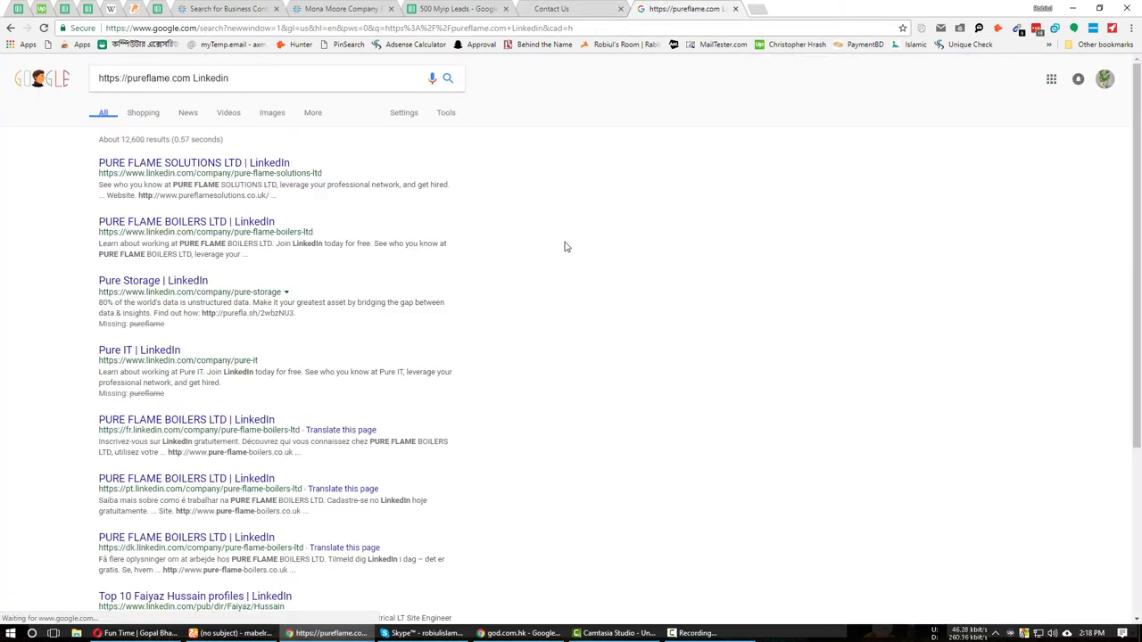
left_click(586, 9)
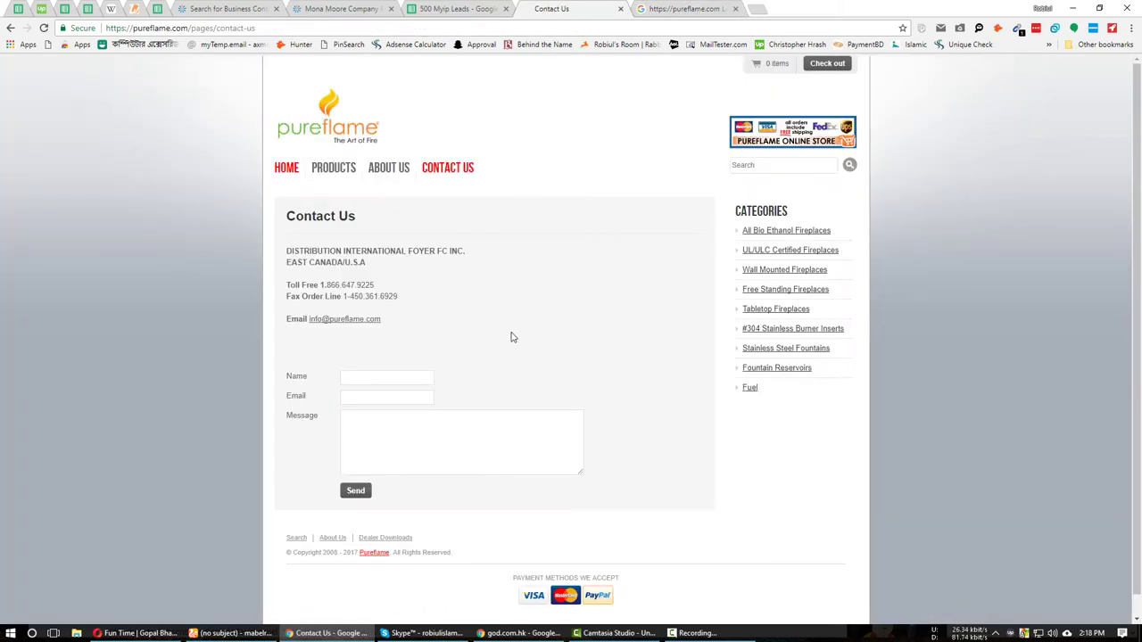
left_click(705, 8)
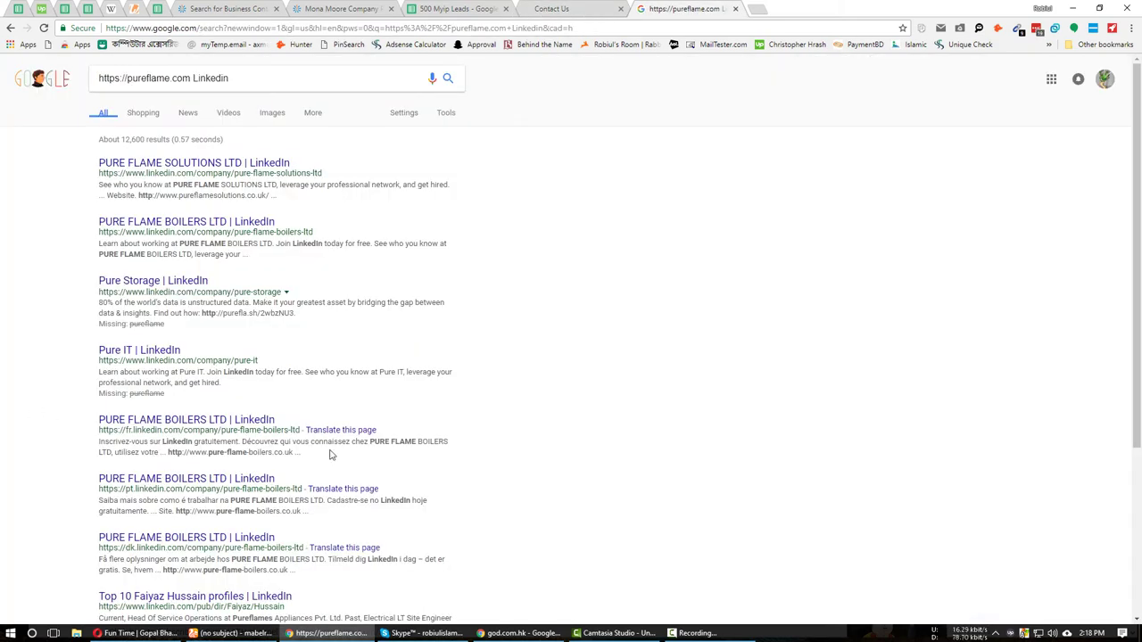
scroll(19, 479, "down", 3)
scroll(16, 479, "up", 3)
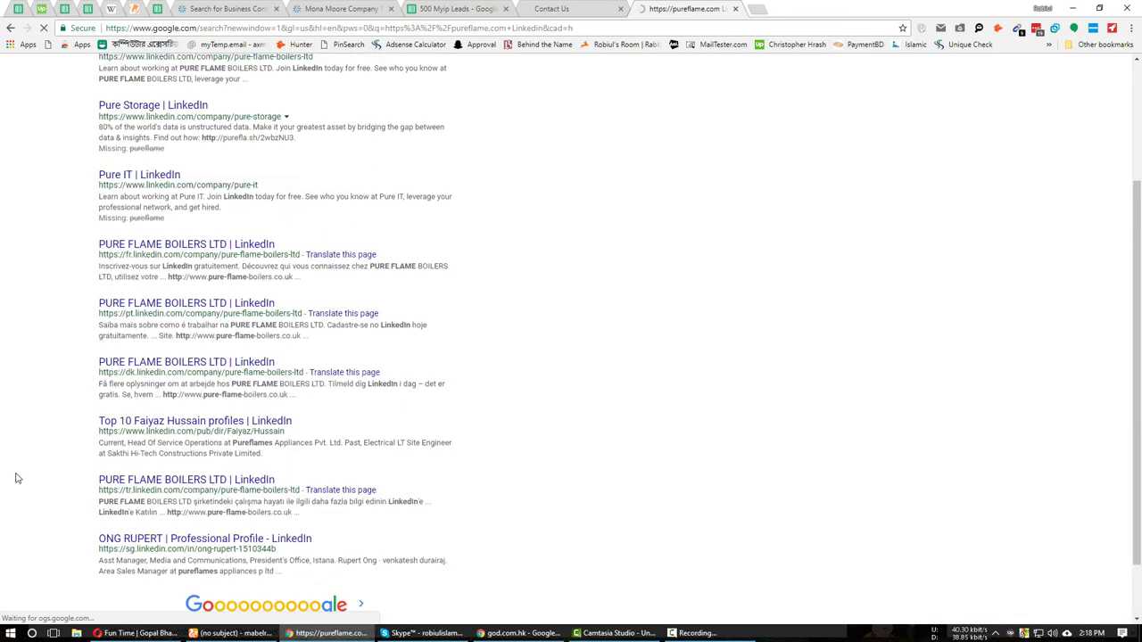
Return to the Contact Us page and select the pureflame.com domain in the address bar.
key("ctrl+shift+Tab")
key("ctrl+shift+Tab")
key("ctrl+Tab")
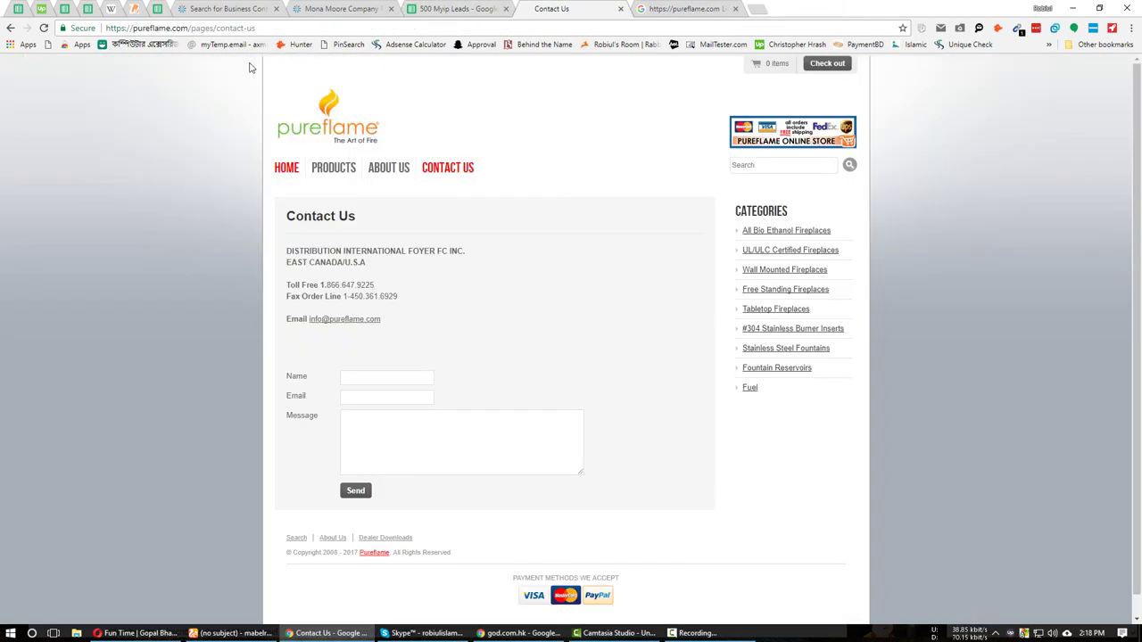
left_click_drag(190, 27, 121, 28)
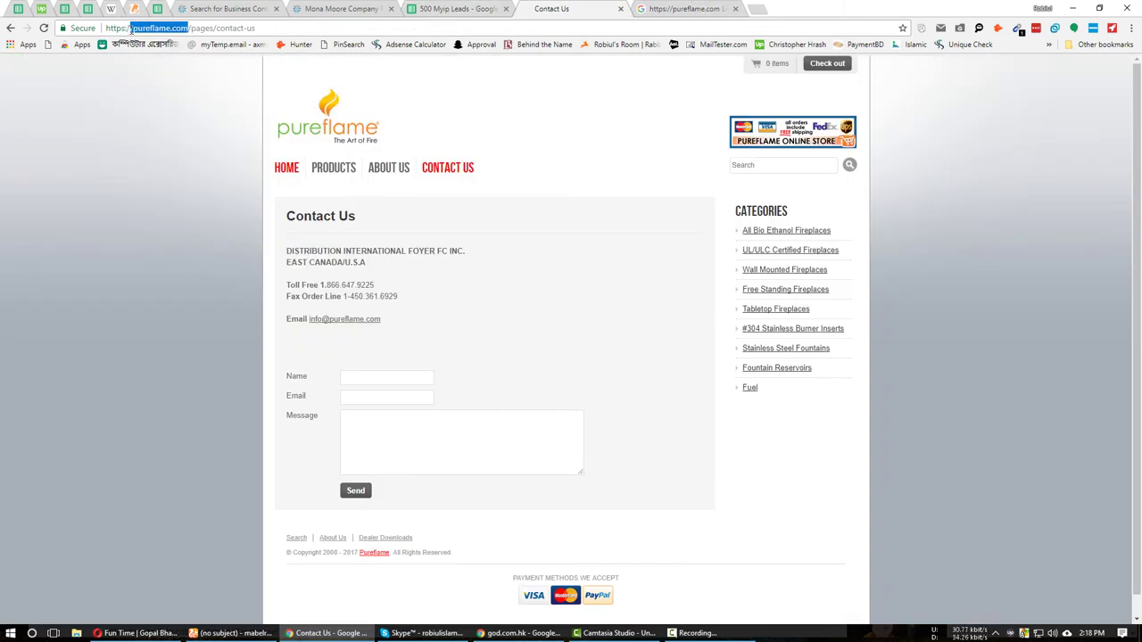
Run a ZoomInfo Company Name search for pureflame.com, close the Mona Moore page, and reach the LinkedIn results tab.
left_click(250, 8)
key("ctrl+a")
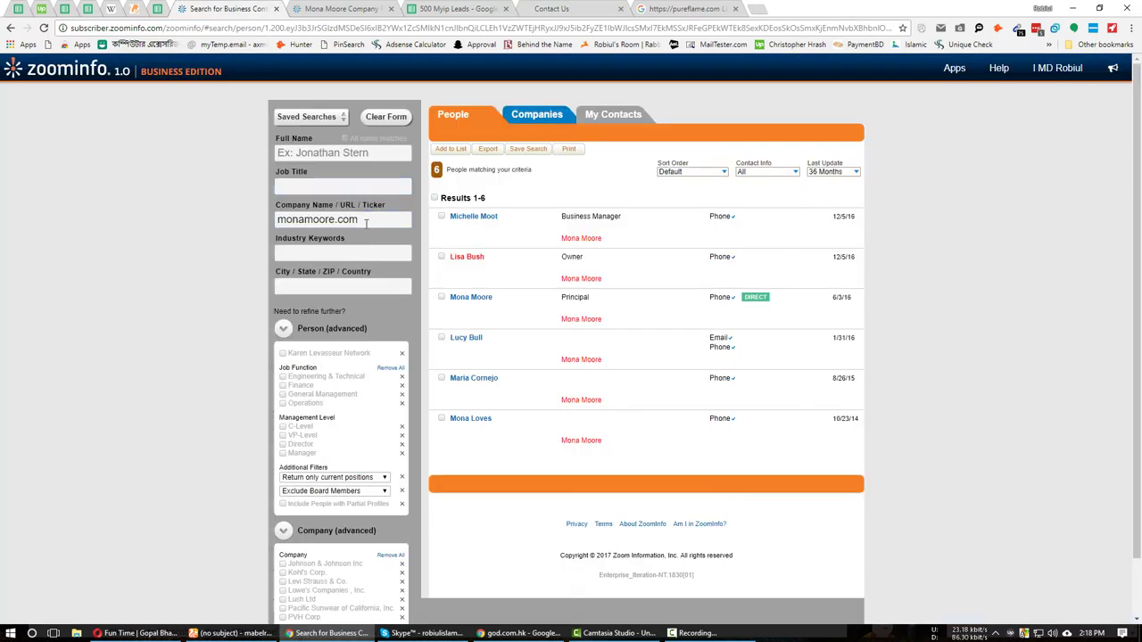
type("pureflame.com")
key("Return")
scroll(135, 370, "up", 1)
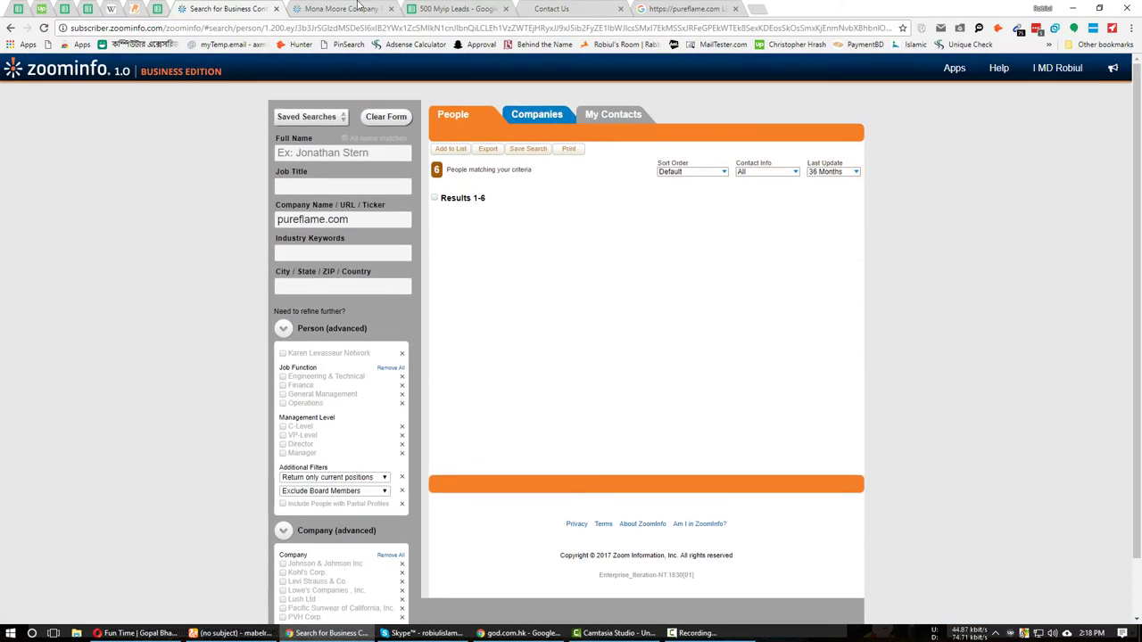
key("ctrl+Tab")
key("ctrl+w")
key("ctrl+shift+Tab")
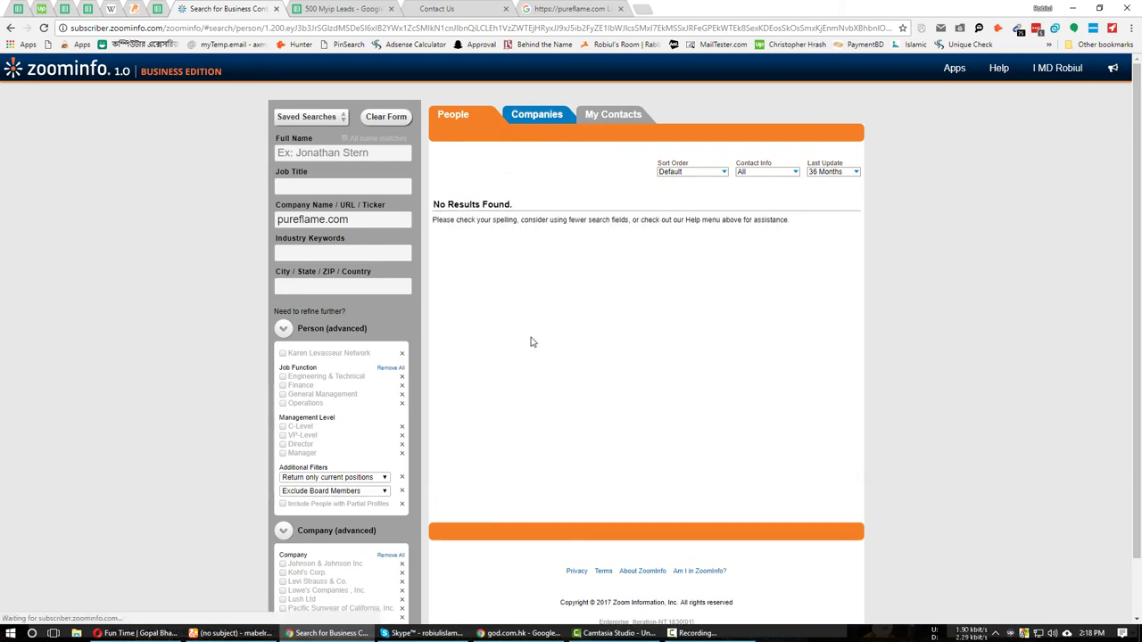
left_click(582, 8)
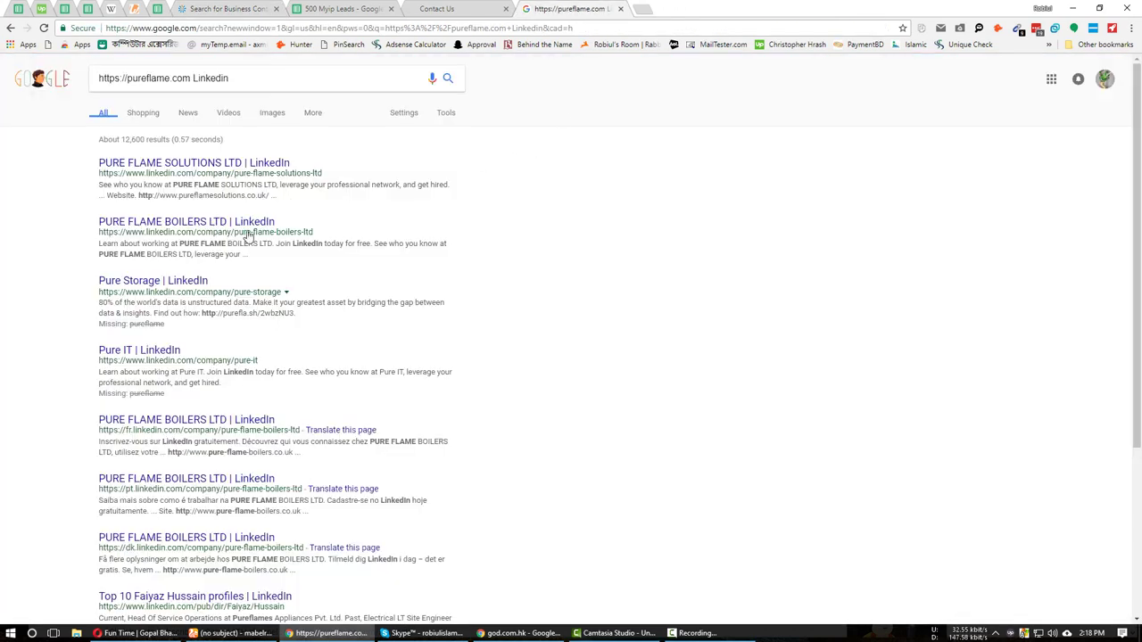
Replace god.com.hk with pureflame.com in Hunter.io Domain Search, then switch back to 500 Myip Leads.
left_click(517, 633)
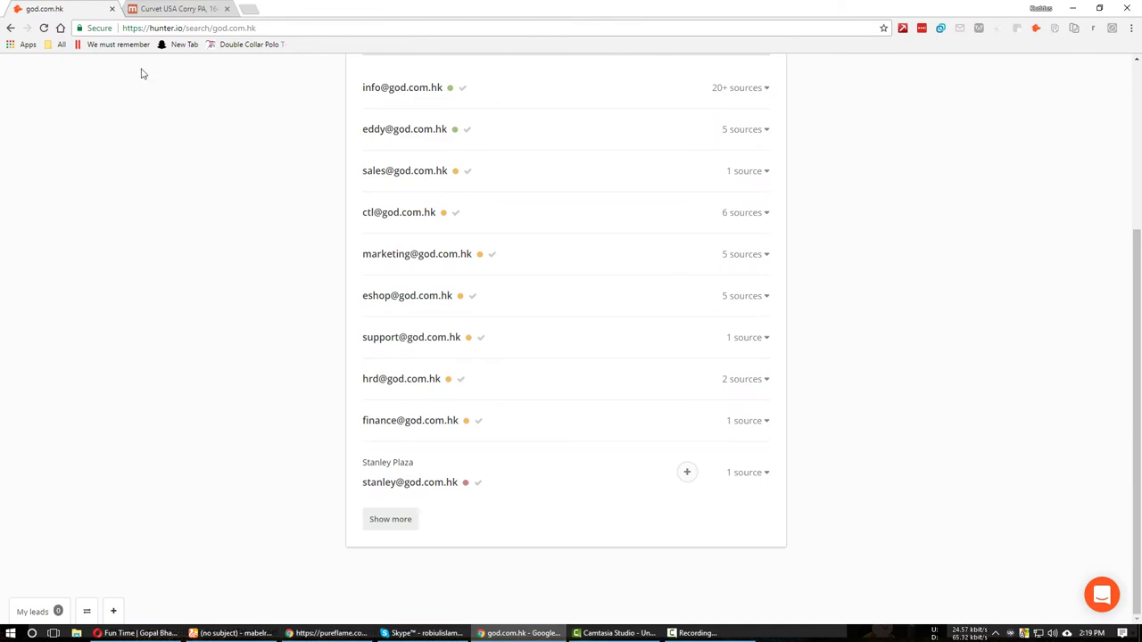
scroll(474, 384, "up", 2)
triple_click(423, 218)
type("pureflame.com")
key("Return")
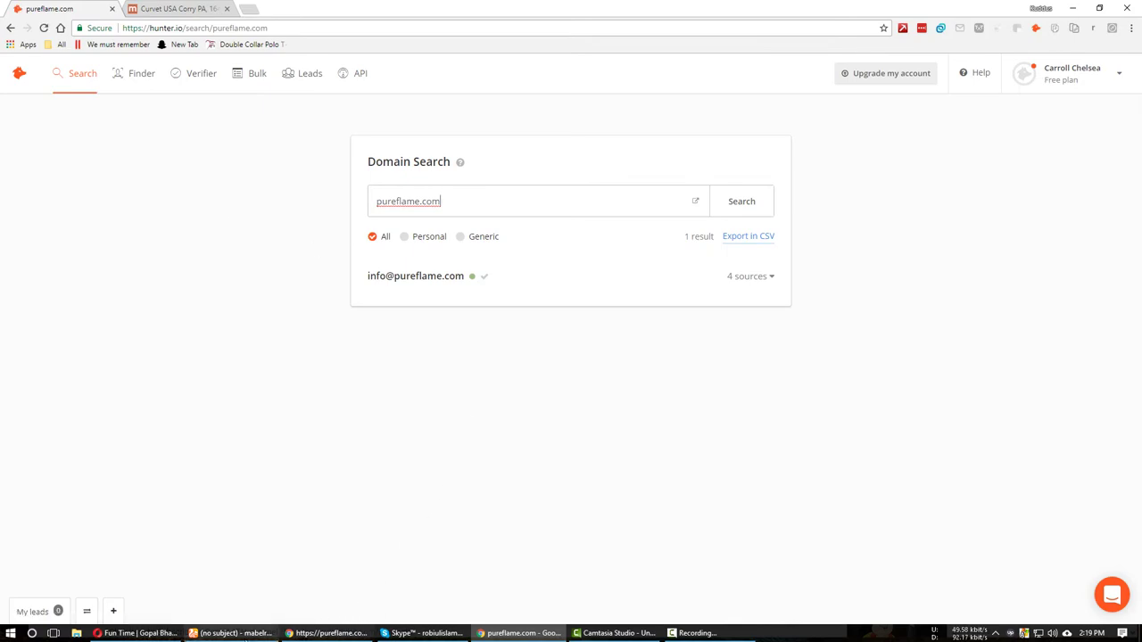
left_click(330, 632)
left_click(346, 7)
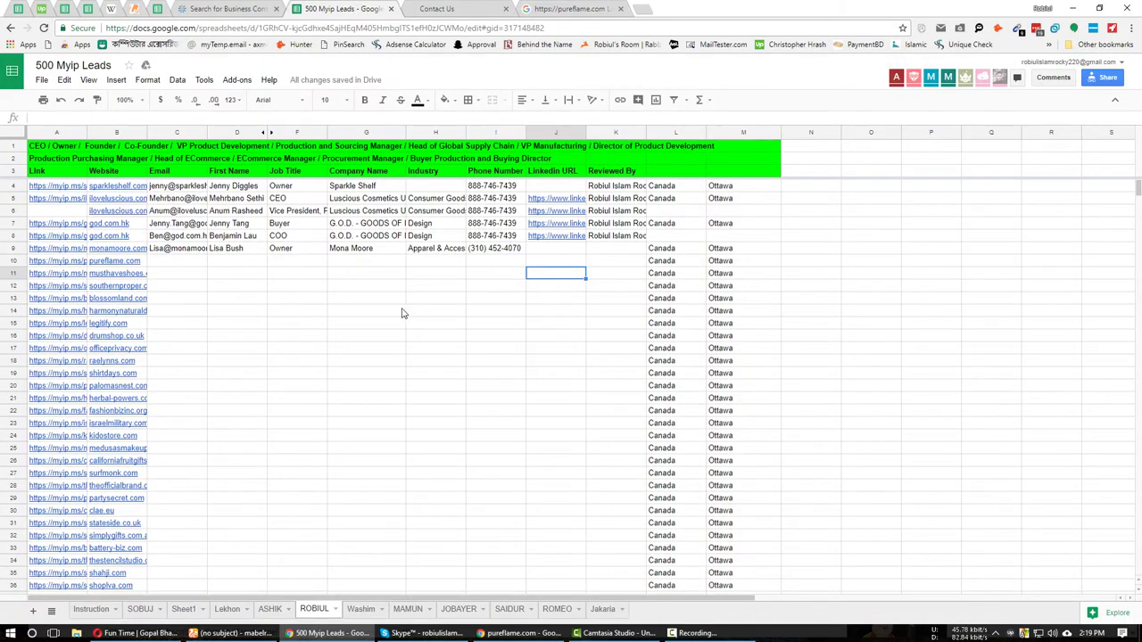
Open B12's southernproper.com link, close both pureflame tabs, and switch to the new site.
left_click(178, 287)
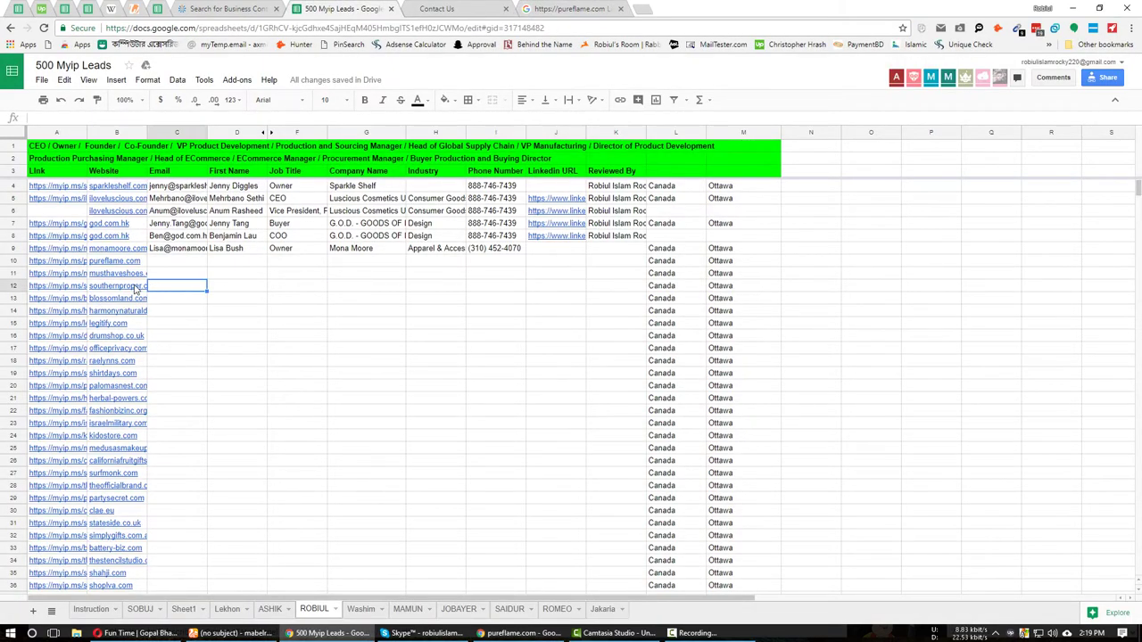
left_click(125, 285)
left_click(136, 271)
left_click(549, 8)
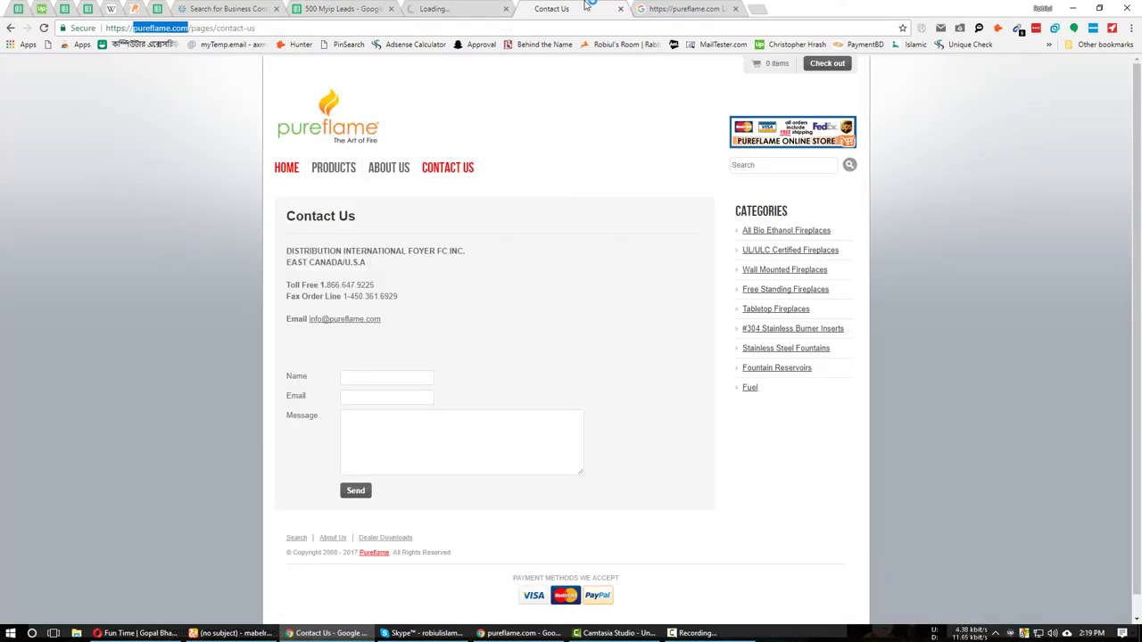
left_click(620, 8)
left_click(620, 8)
left_click(343, 8)
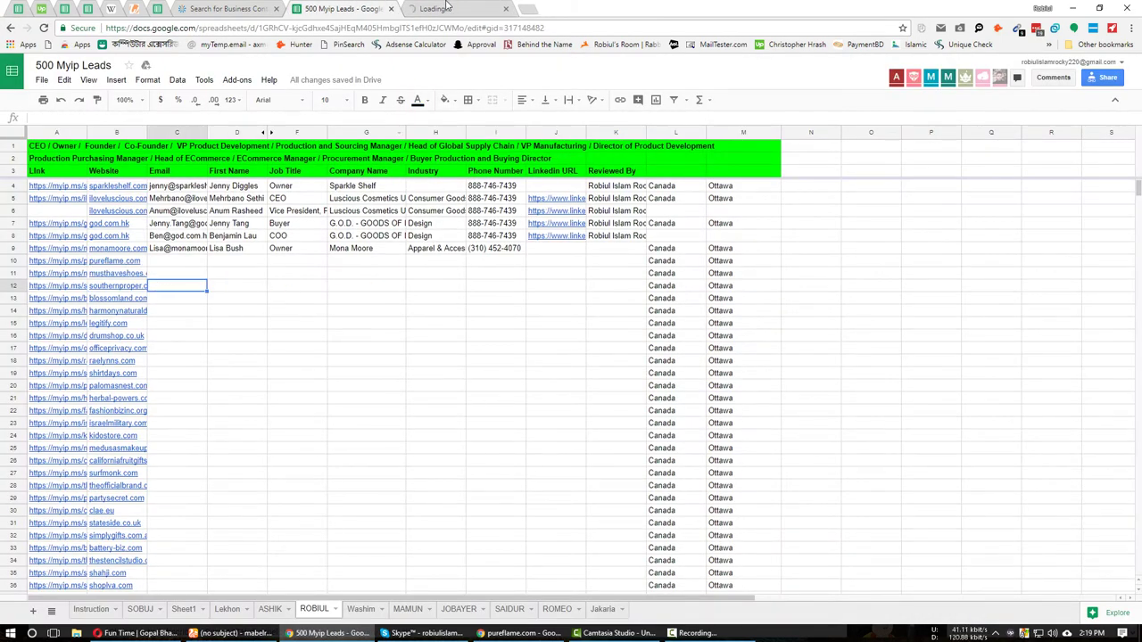
key("ctrl+Tab")
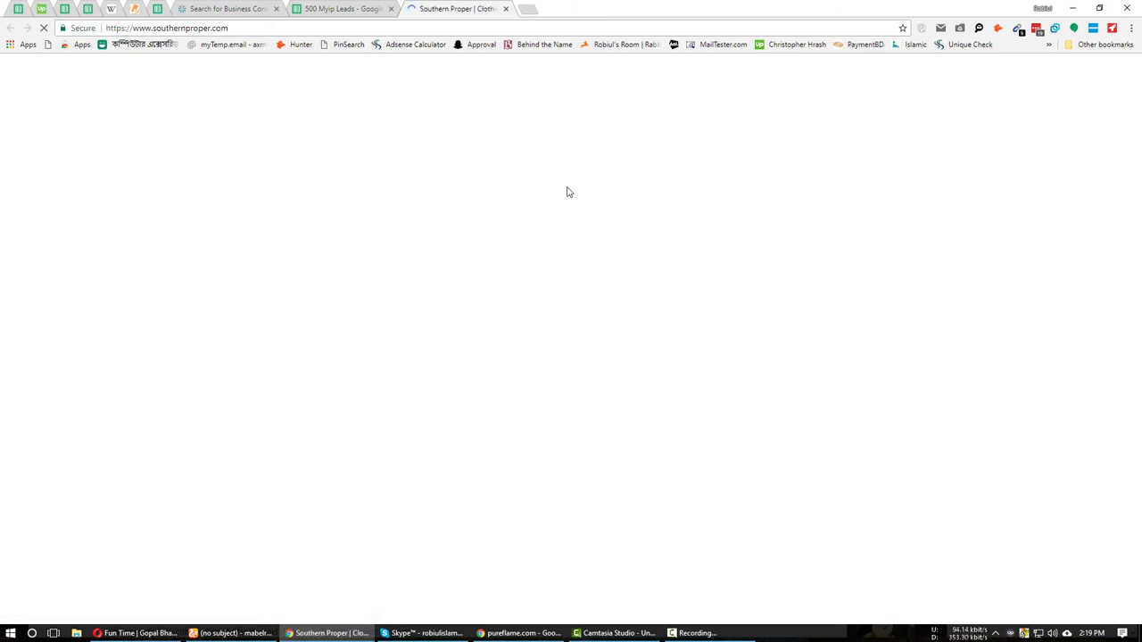
Duplicate the Southern Proper tab, search 'southernproper.com Linkedin', and open the first result in the background.
right_click(409, 6)
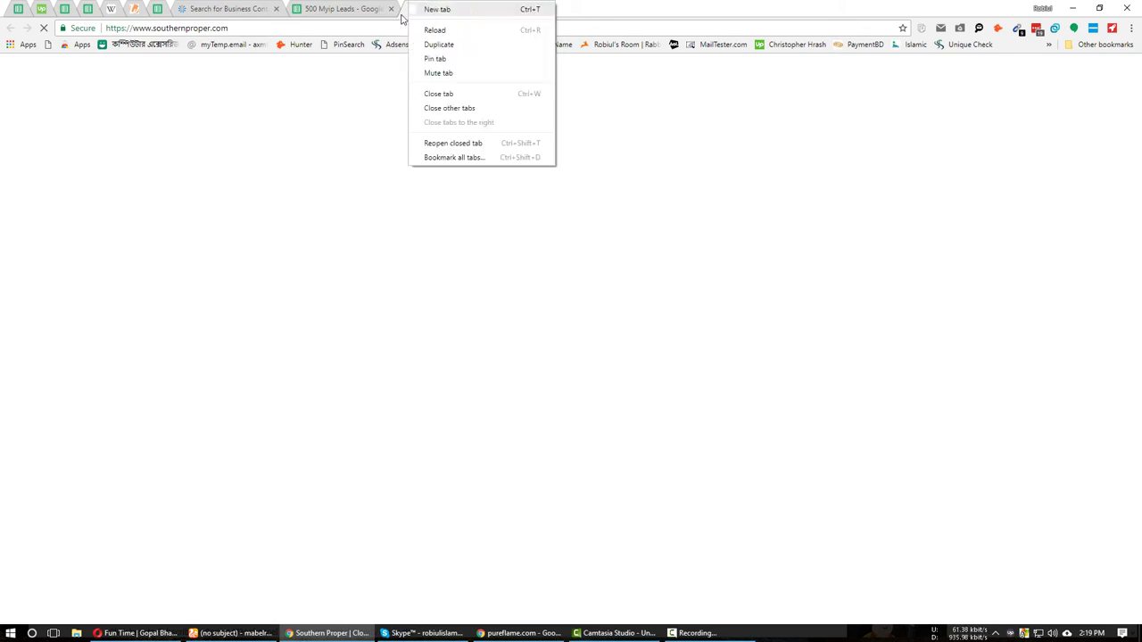
left_click(343, 8)
left_click(455, 8)
right_click(459, 7)
left_click(495, 30)
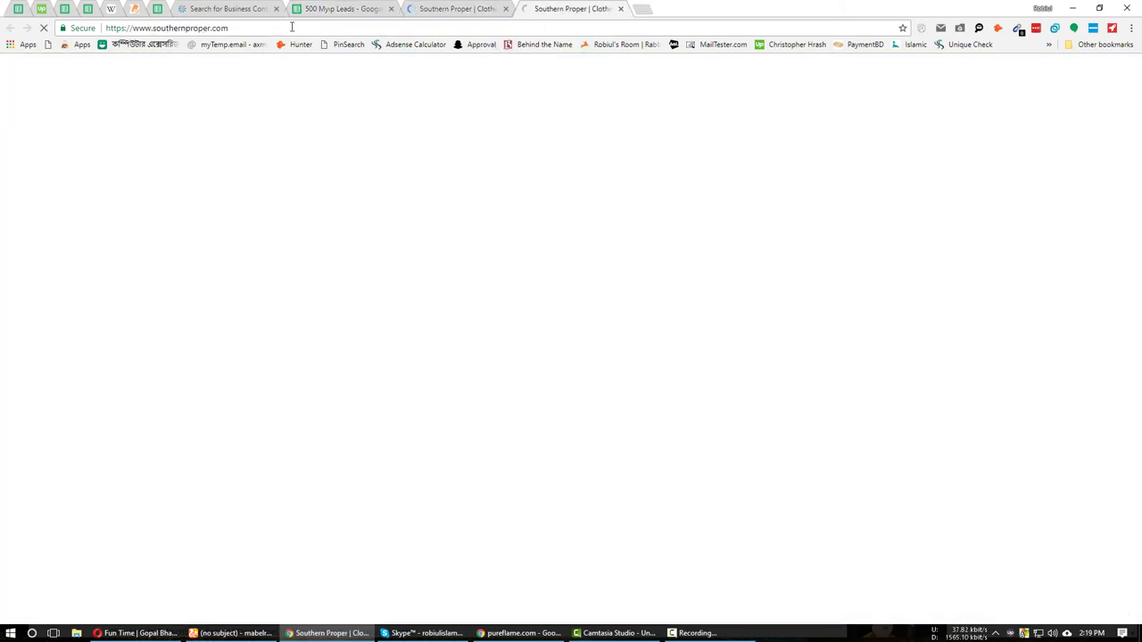
left_click(293, 28)
left_click(294, 27)
type("Linkedin")
key("Return")
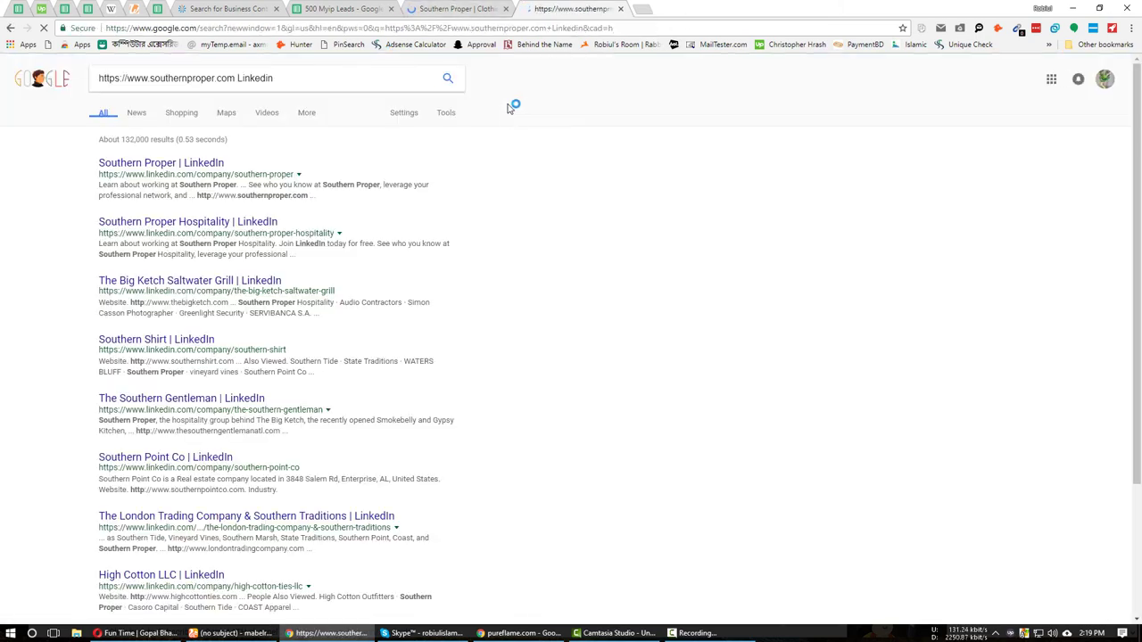
middle_click(136, 164)
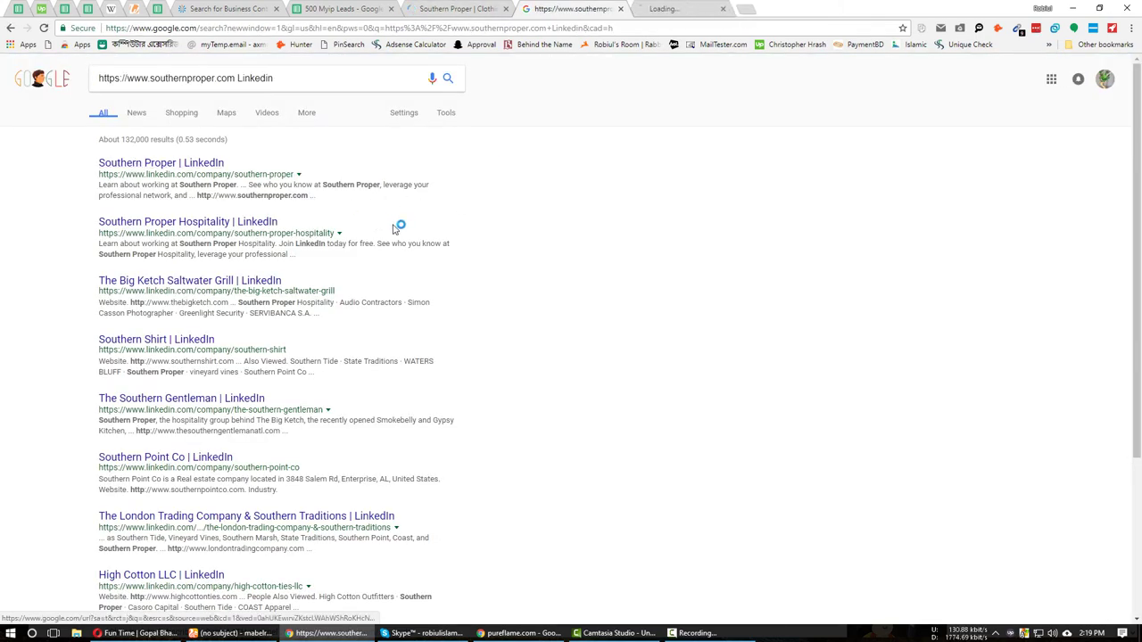
Browse the Southern Proper store, then view its LinkedIn company page showing 593 followers.
scroll(484, 466, "down", 3)
scroll(484, 464, "up", 3)
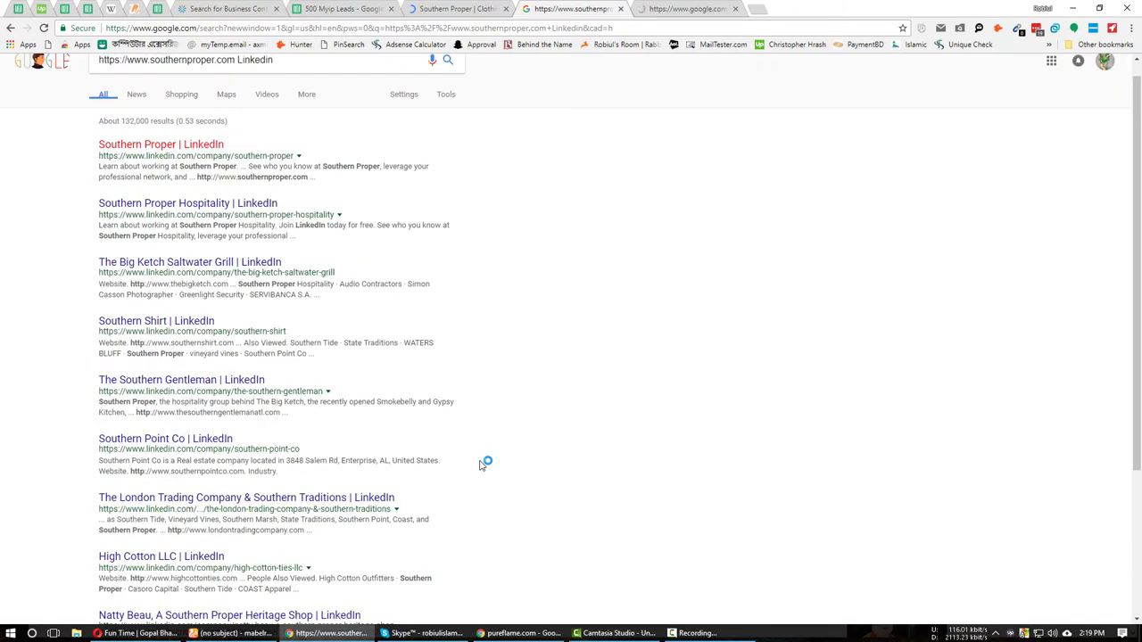
key("ctrl+Tab")
key("ctrl+shift+Tab")
key("ctrl+shift+Tab")
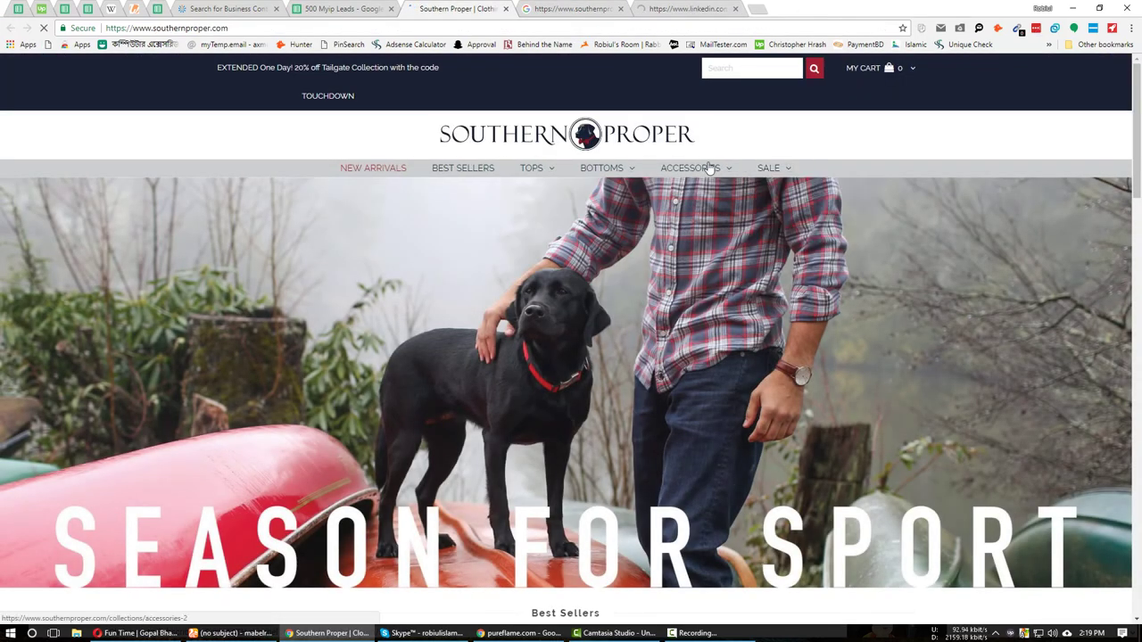
mouse_move(704, 172)
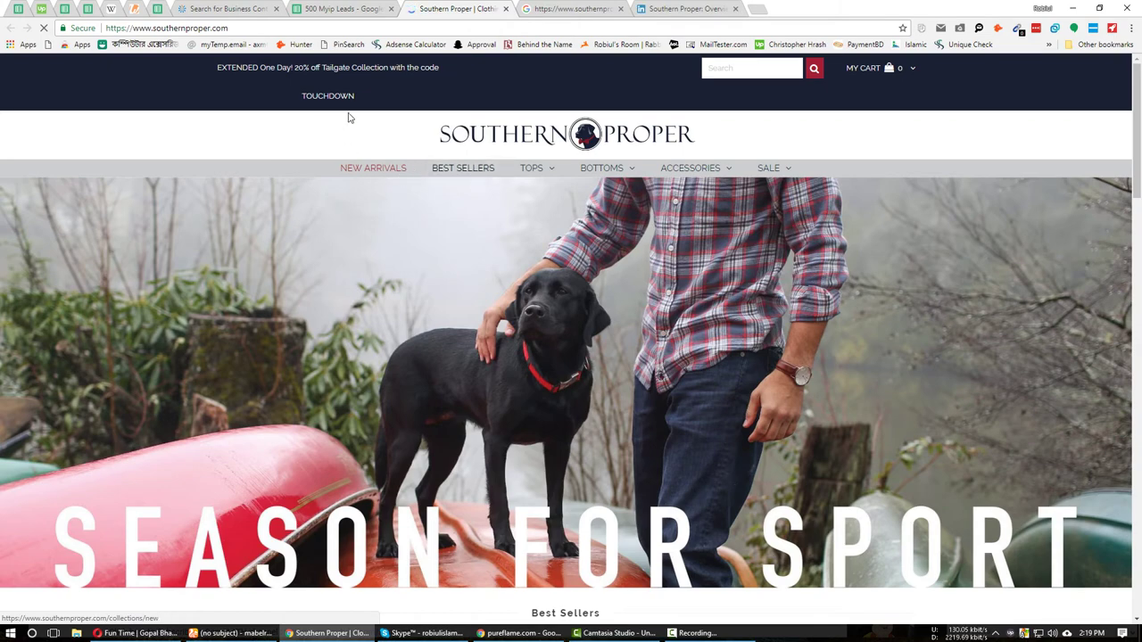
scroll(524, 438, "down", 8)
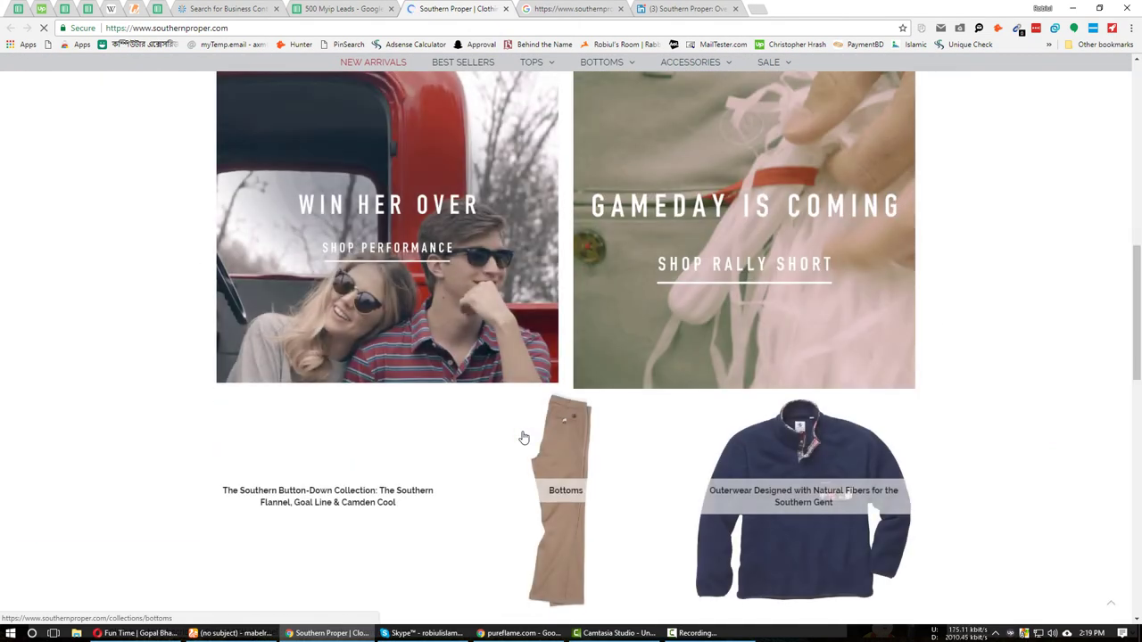
scroll(526, 442, "down", 10)
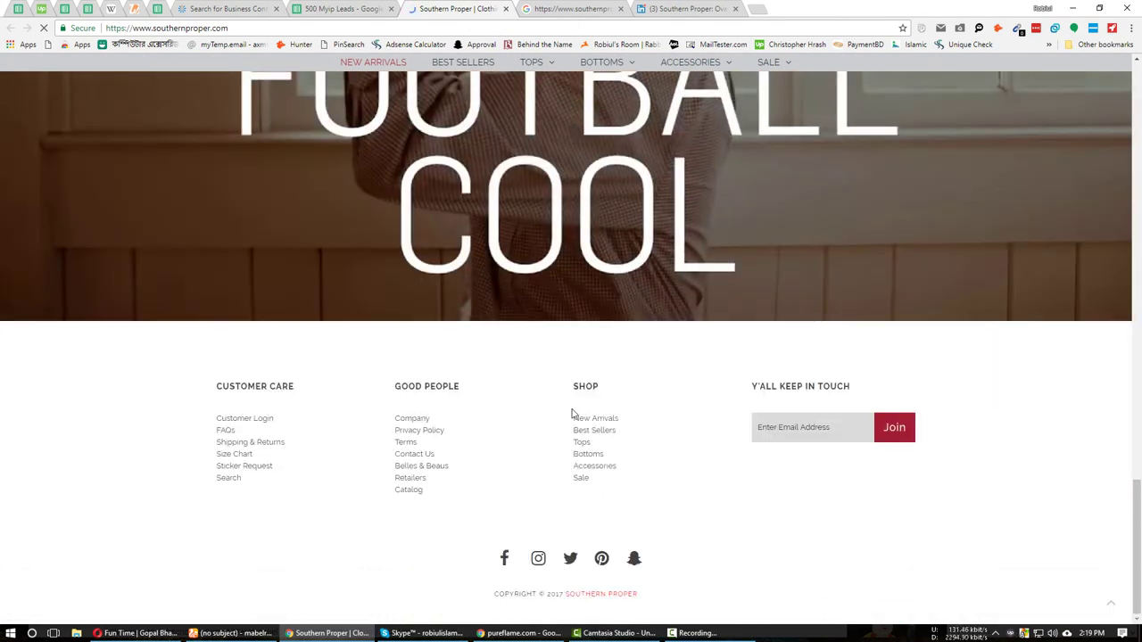
key("ctrl+Tab")
key("ctrl+Tab")
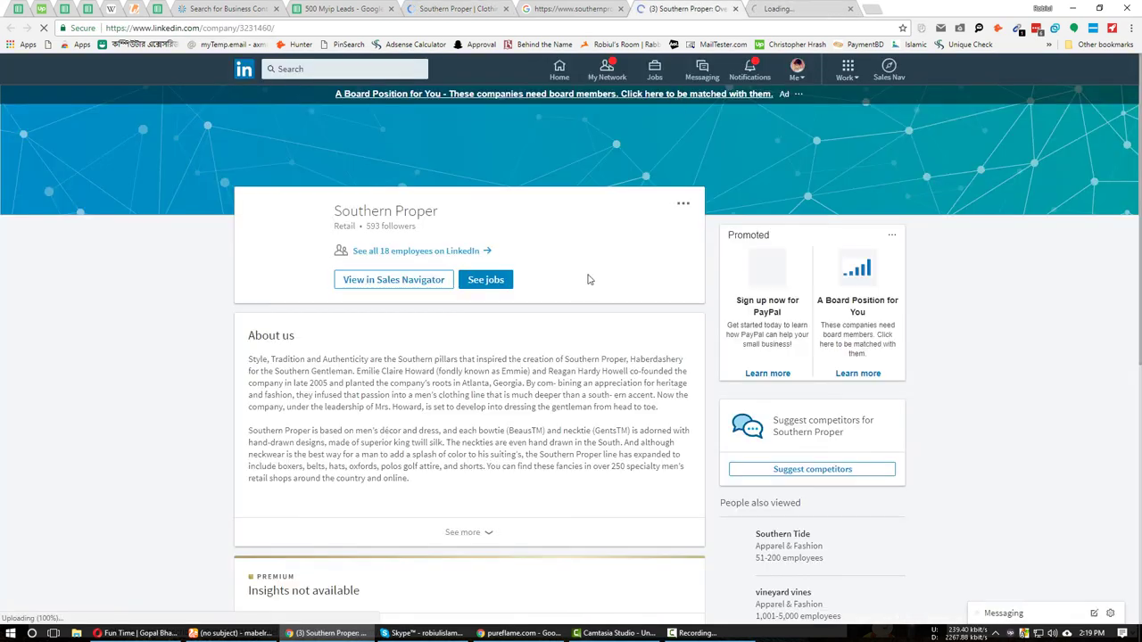
Paste the company name Southern Proper into G12 of the leads sheet.
key("ctrl+shift+Tab")
key("ctrl+shift+Tab")
key("ctrl+shift+Tab")
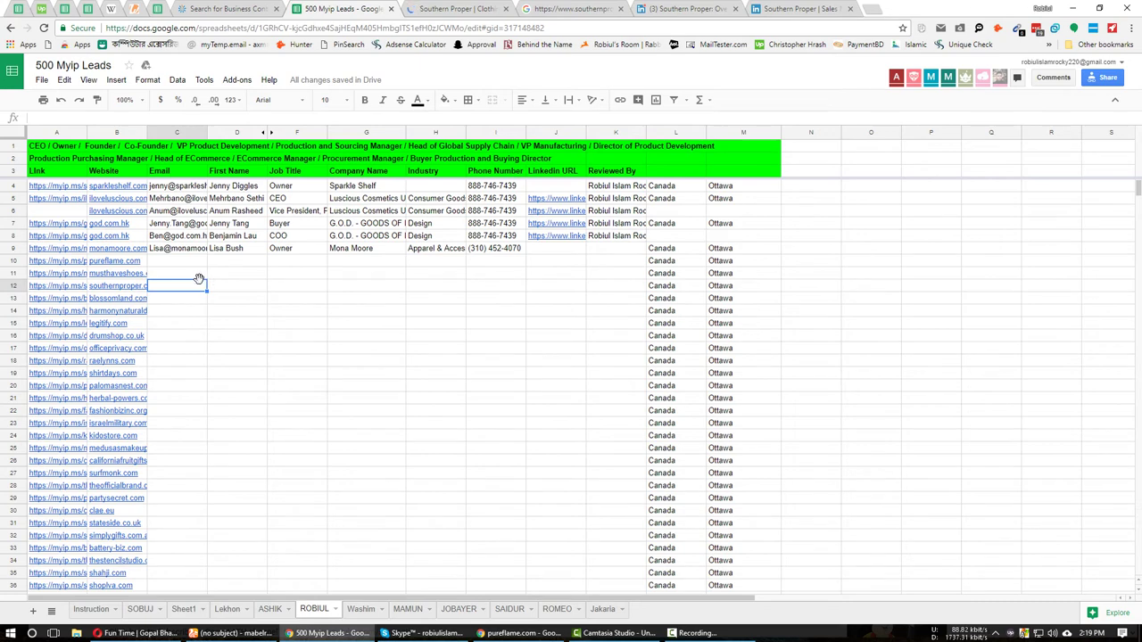
left_click(362, 287)
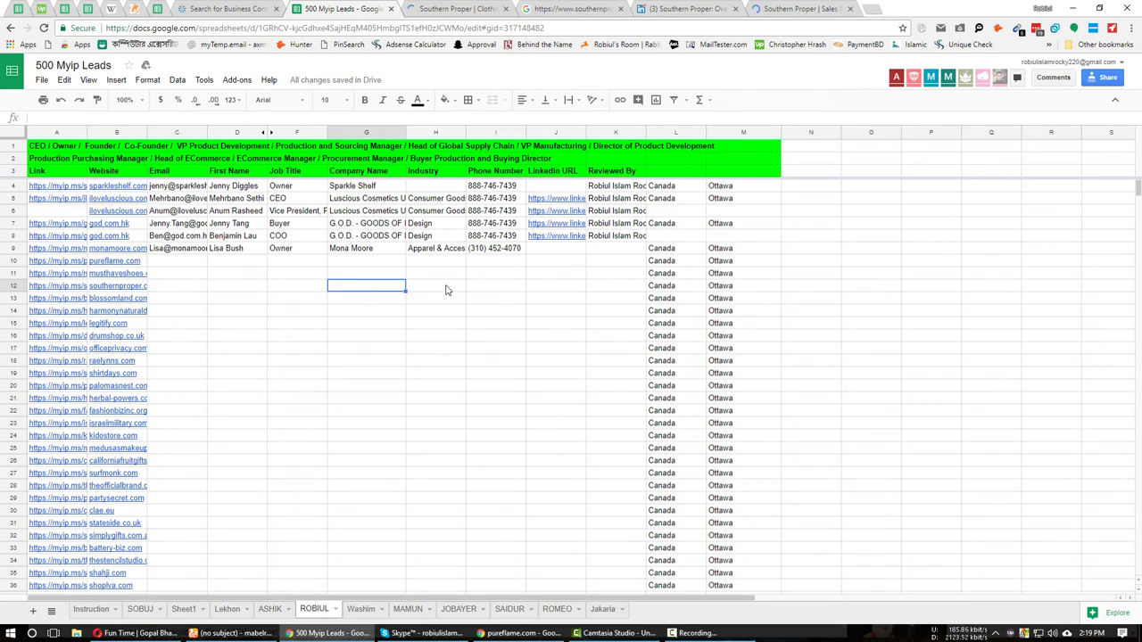
type("Southern Proper")
key("Tab")
Copy the industry 'Retail' from LinkedIn into H12.
left_click(685, 8)
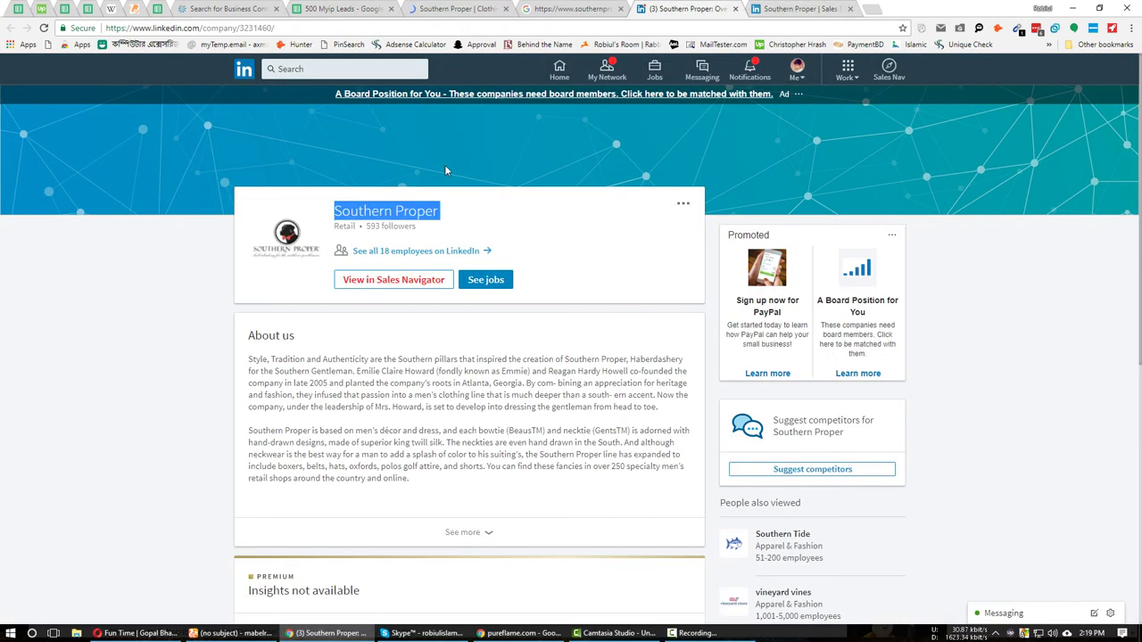
double_click(346, 227)
key("ctrl+c")
left_click(324, 8)
key("ctrl+v")
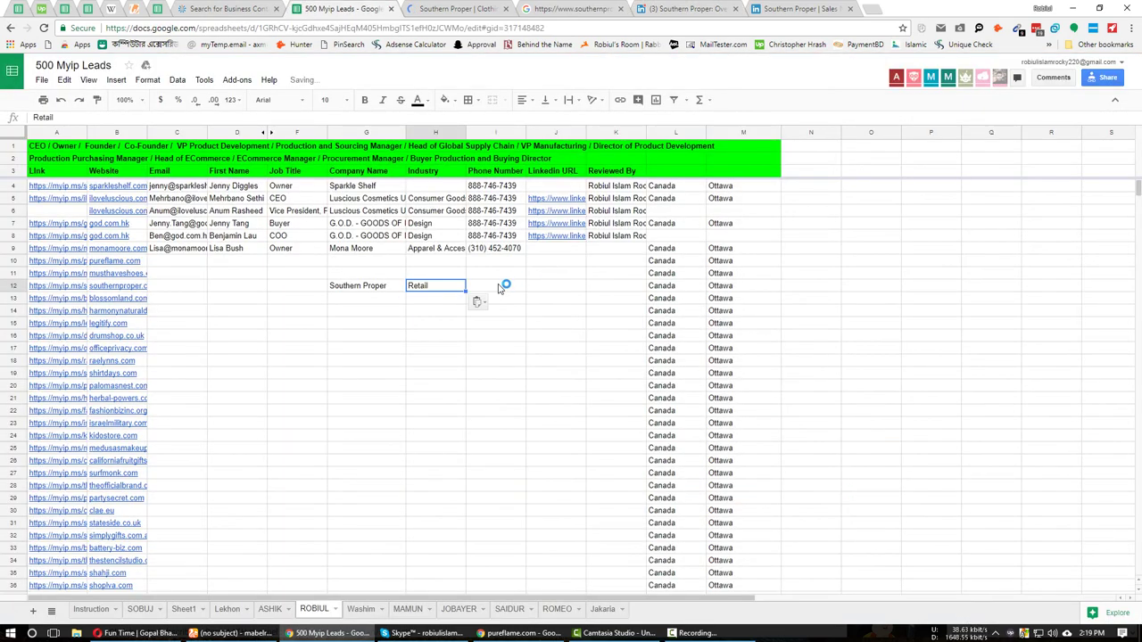
key("Tab")
Open row 12's link to bring up the Southern Proper Sales Navigator account page.
left_click(504, 5)
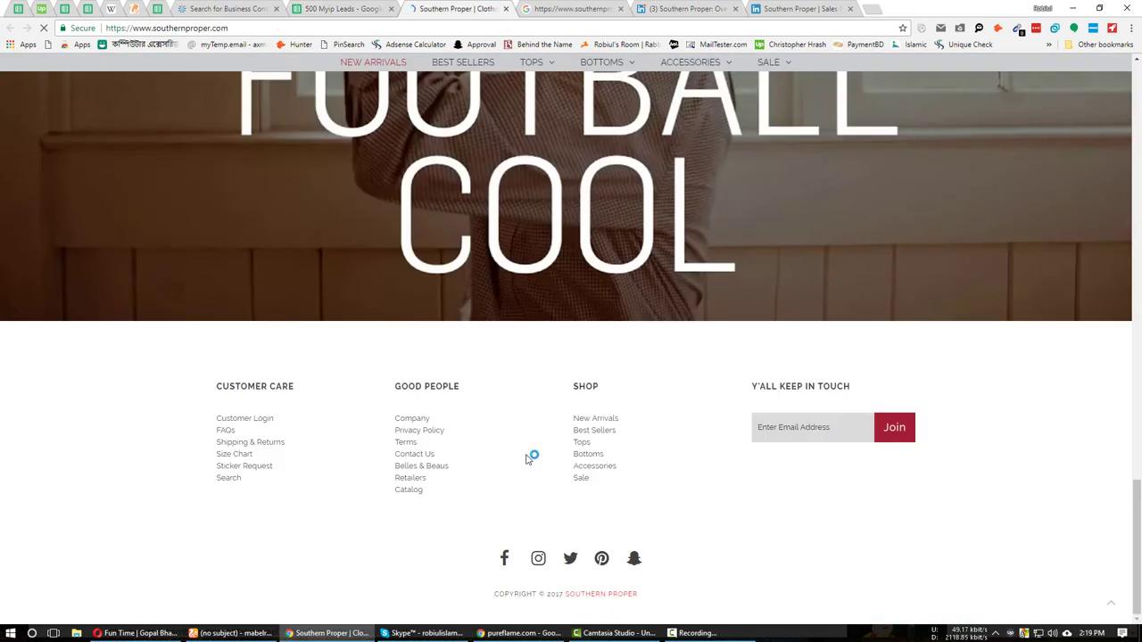
scroll(499, 460, "up", 20)
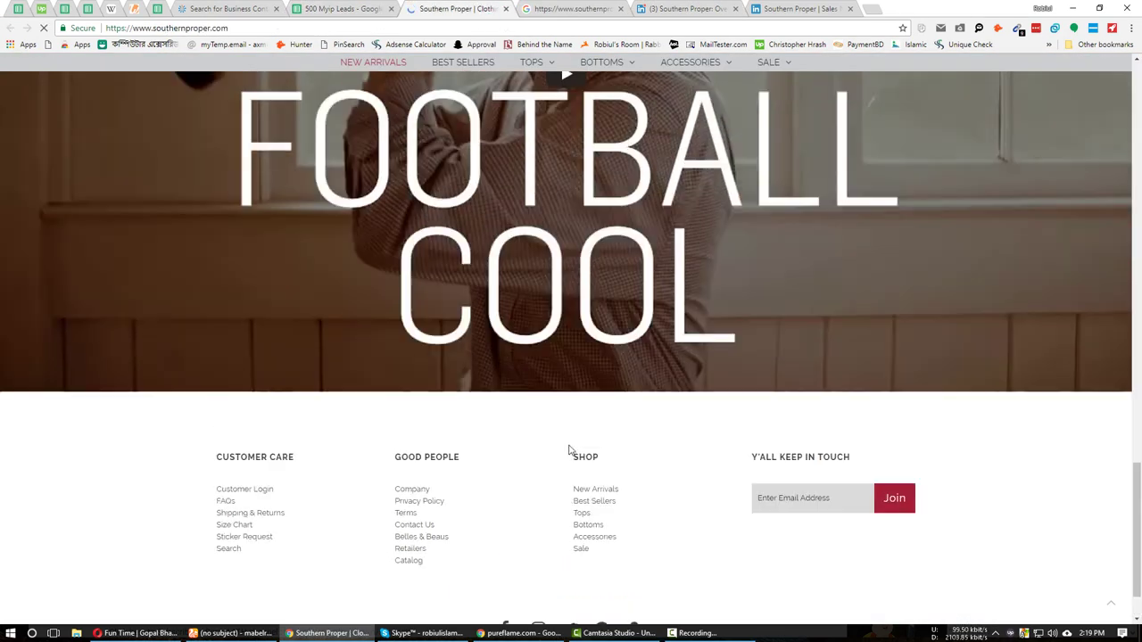
key("ctrl+shift+Tab")
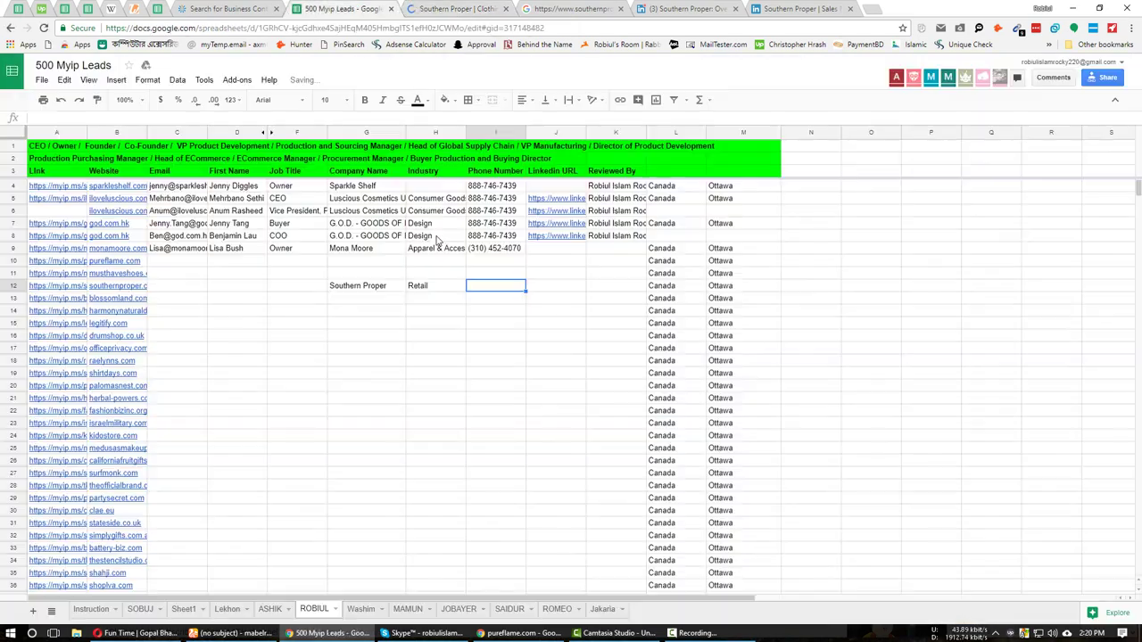
left_click(61, 289)
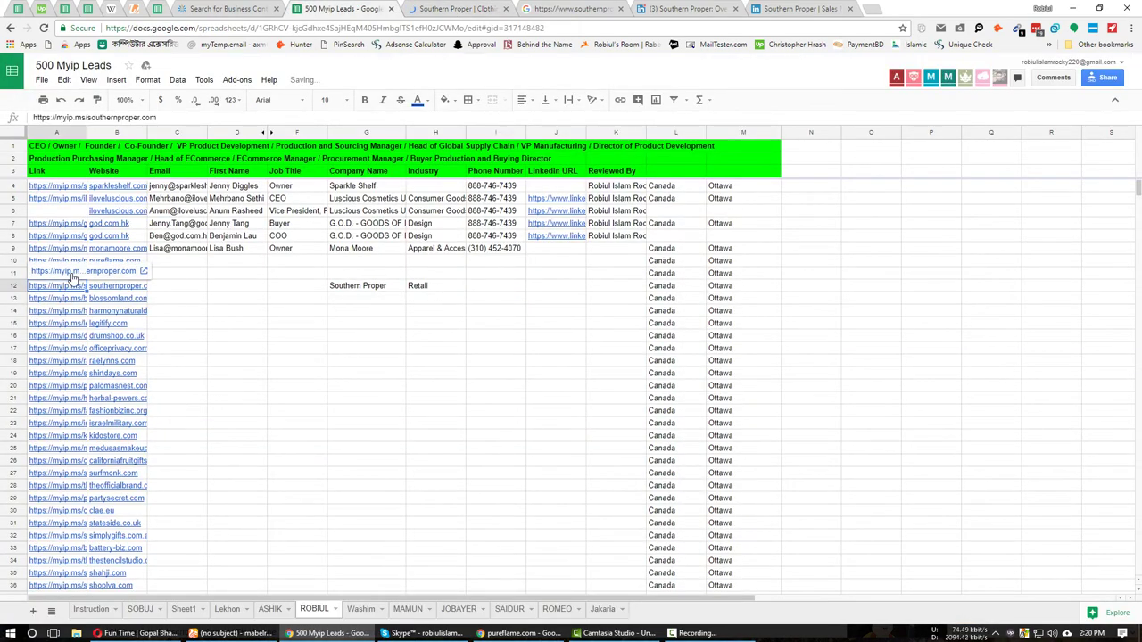
left_click(78, 274)
key("ctrl+9")
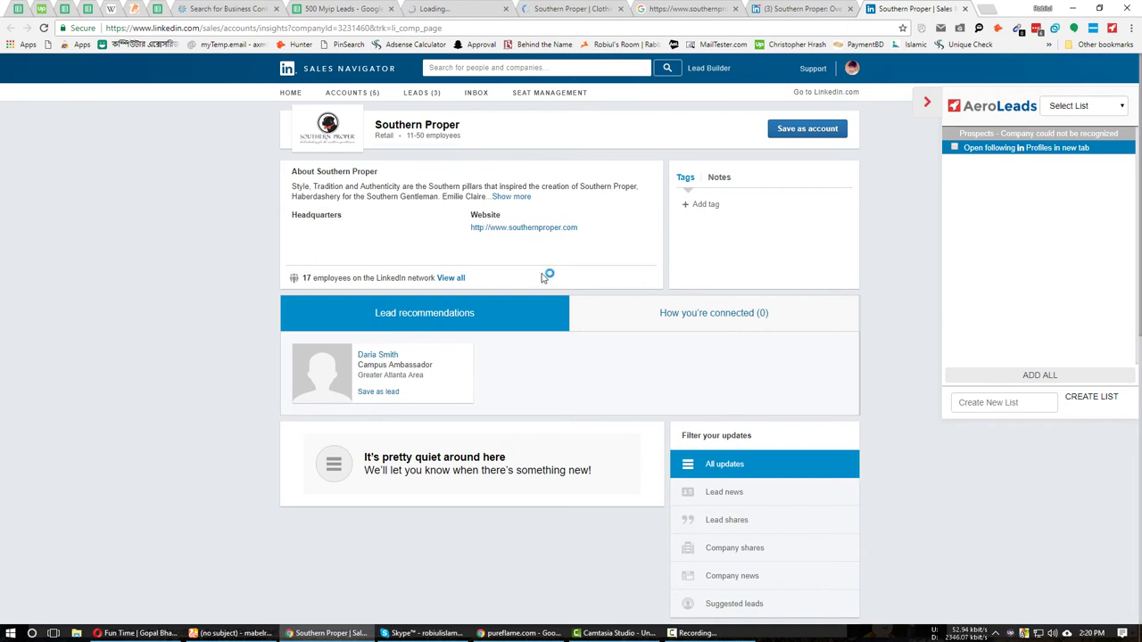
List all 17 Southern Proper employees and open the co-founder's profile in a new tab.
left_click(450, 278)
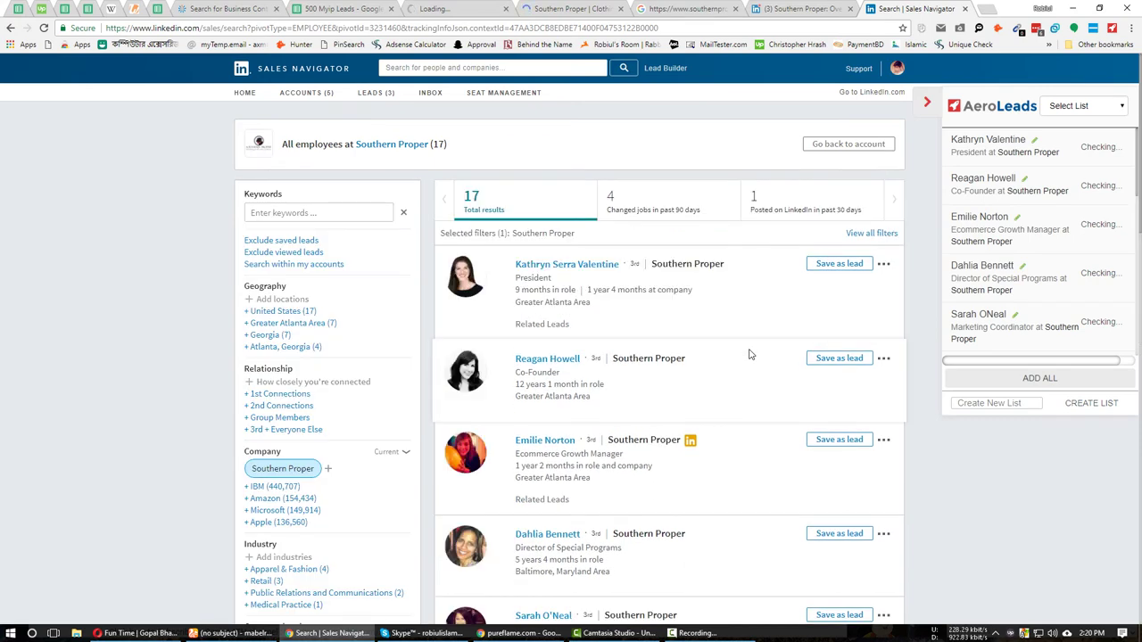
middle_click(535, 360)
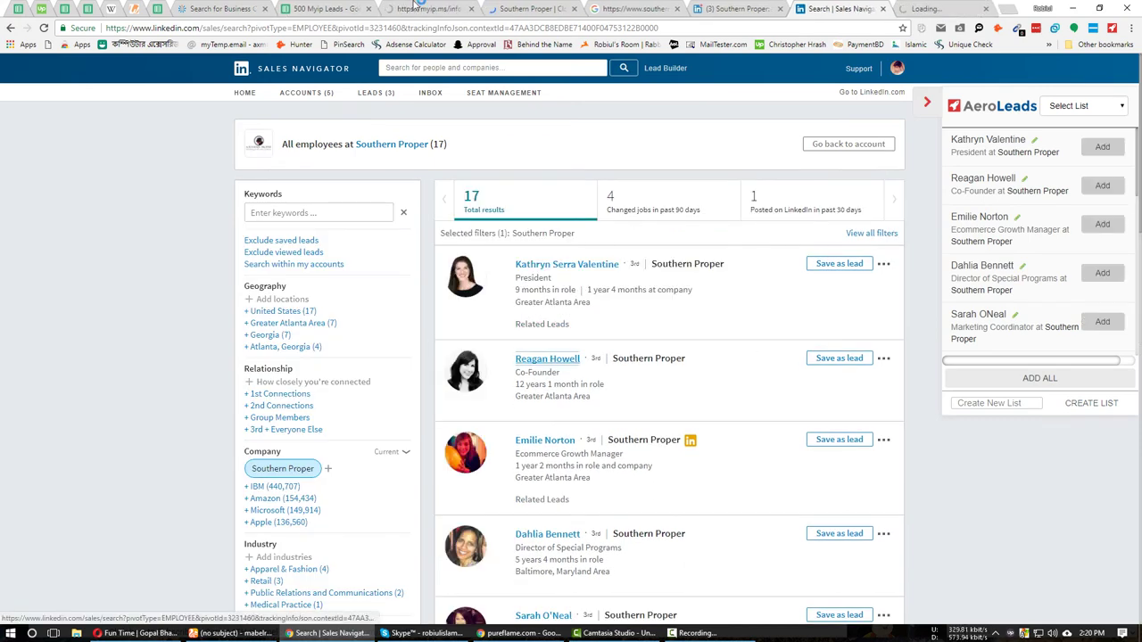
left_click(321, 8)
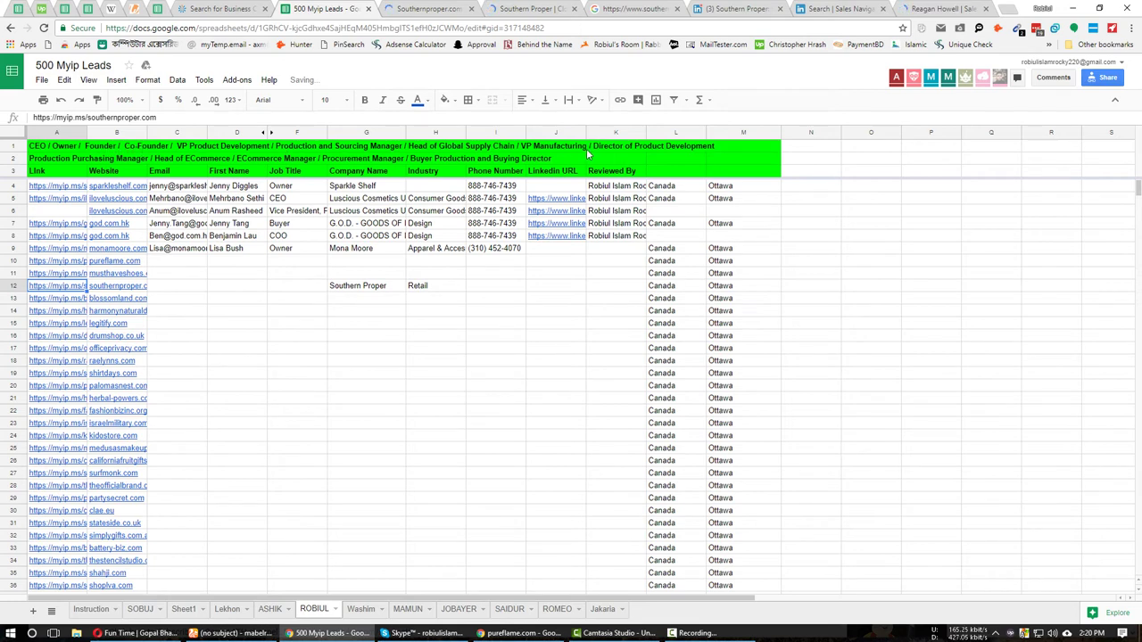
left_click(826, 7)
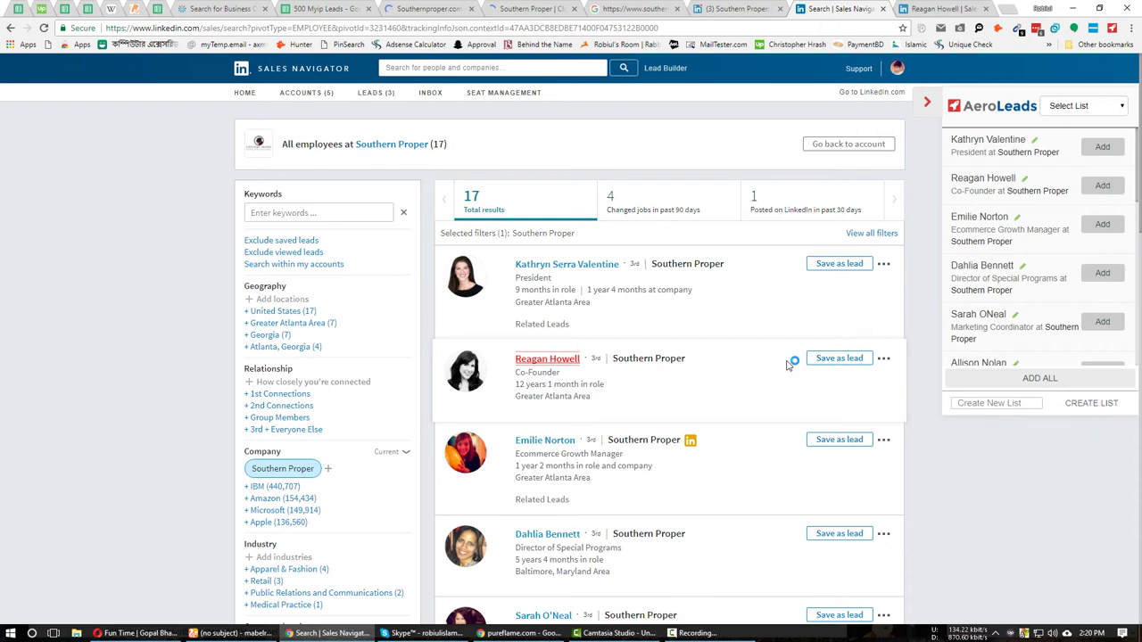
Scroll through the employee results and open the president's profile in a new tab.
scroll(788, 365, "down", 2)
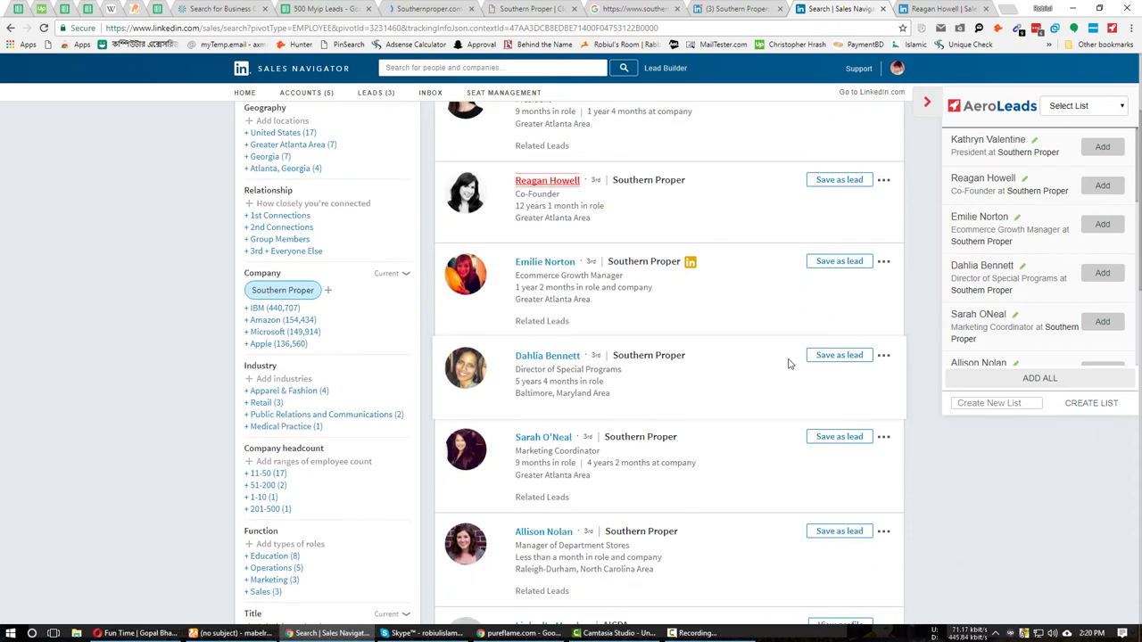
scroll(788, 363, "down", 2)
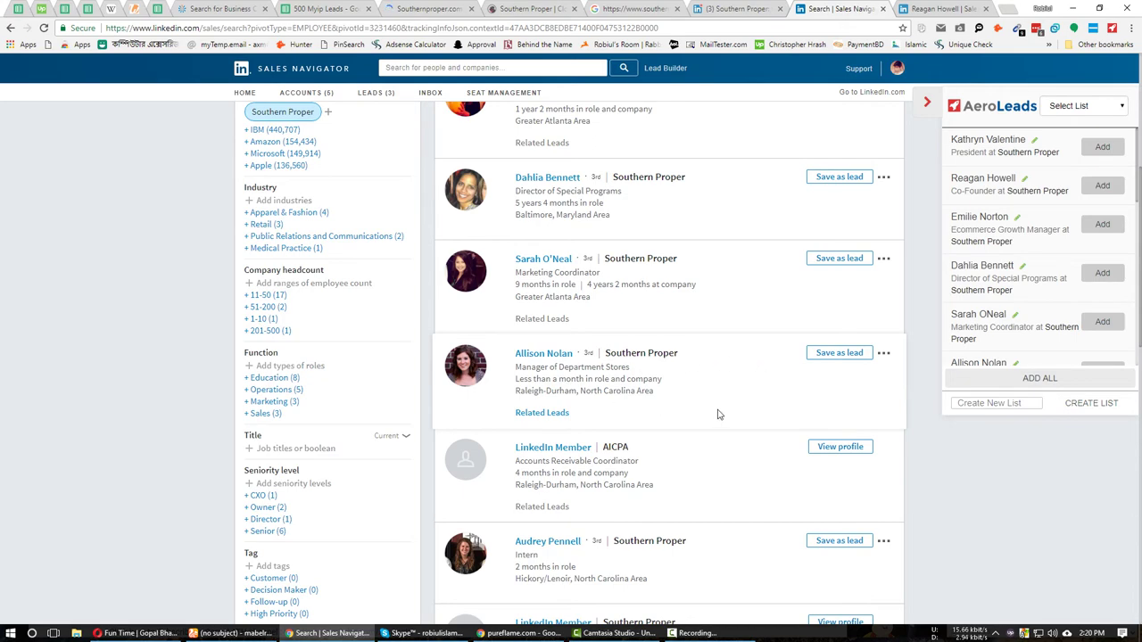
scroll(723, 416, "down", 1)
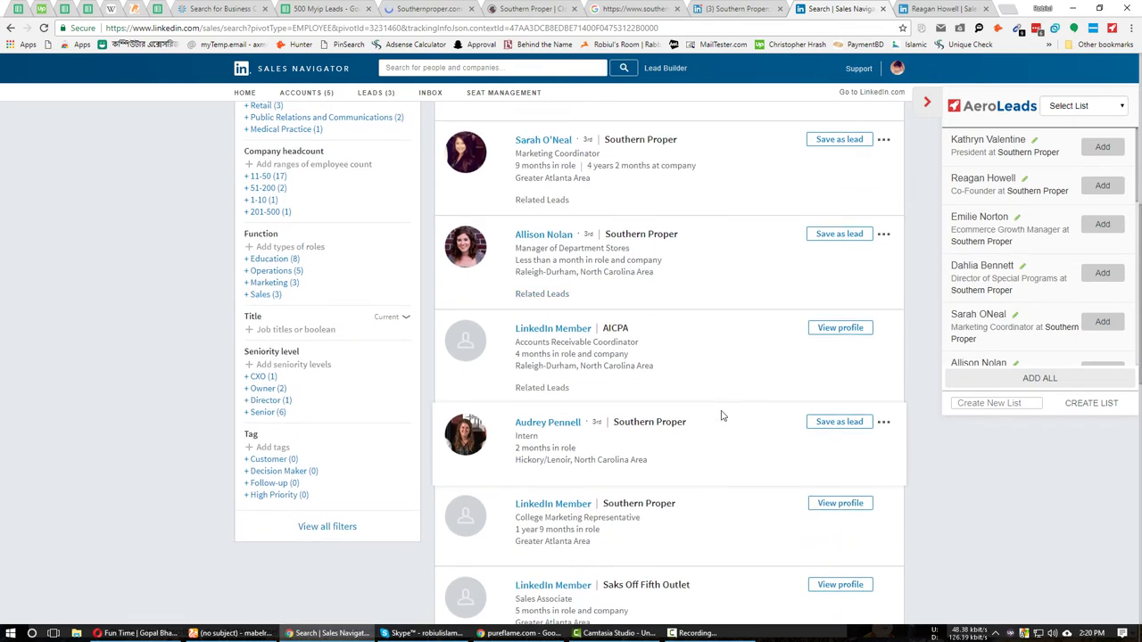
scroll(723, 415, "down", 3)
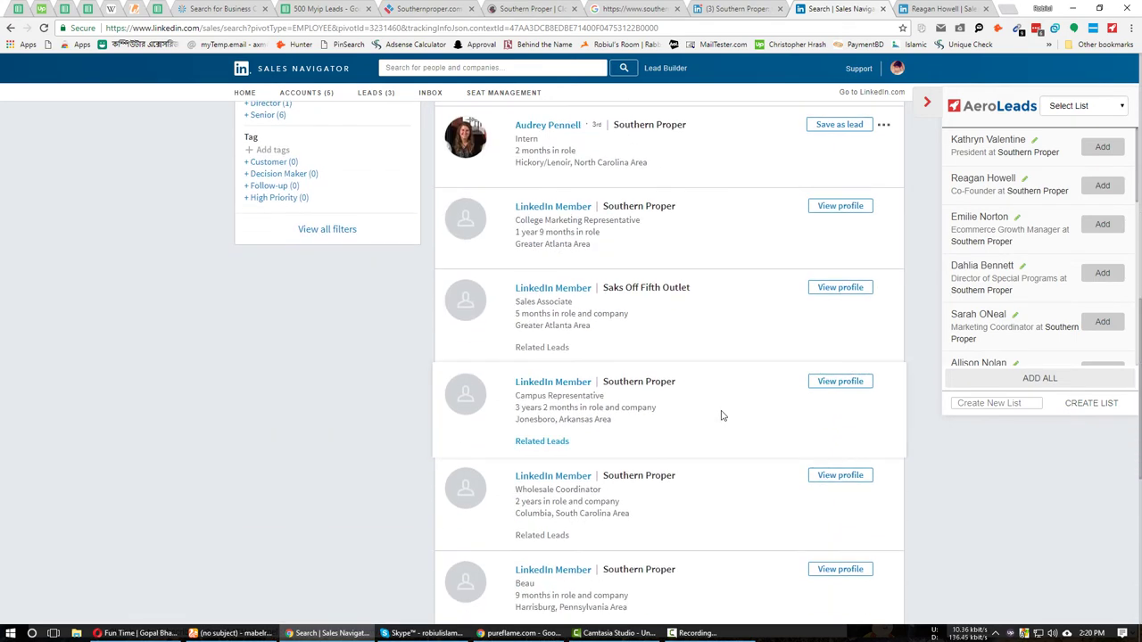
scroll(725, 416, "down", 2)
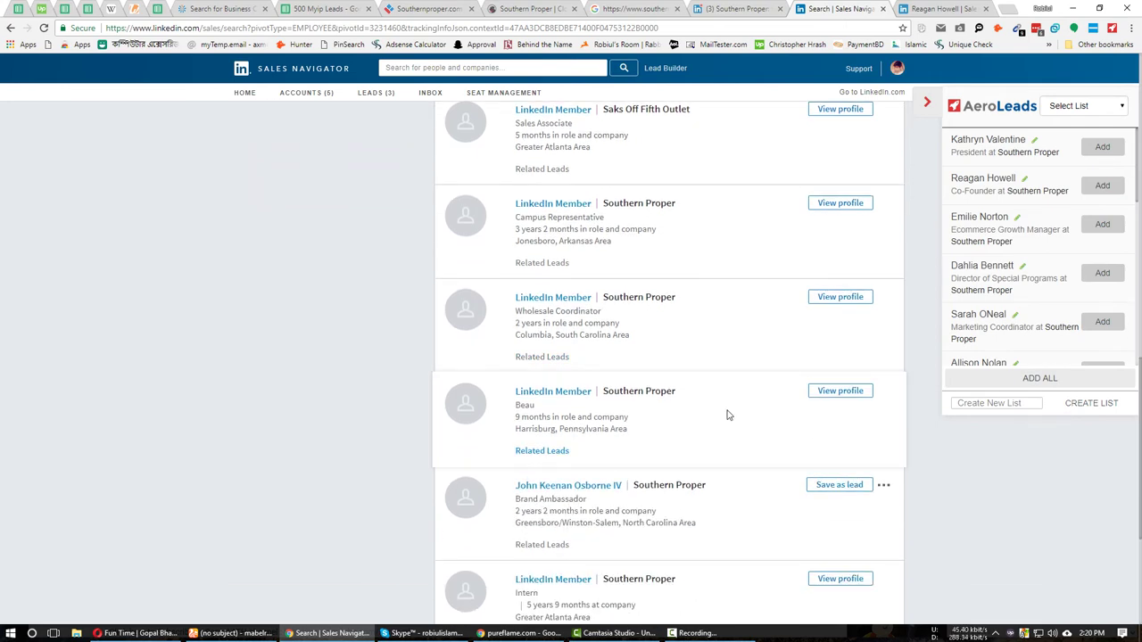
scroll(727, 415, "down", 2)
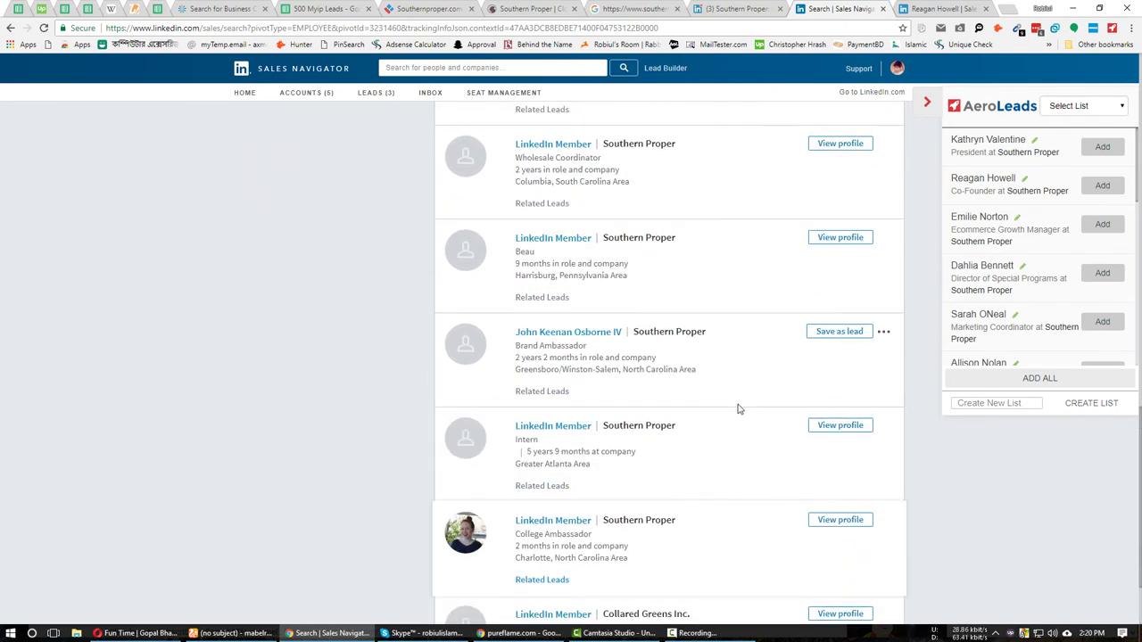
scroll(738, 409, "up", 10)
left_click(575, 265, "ctrl")
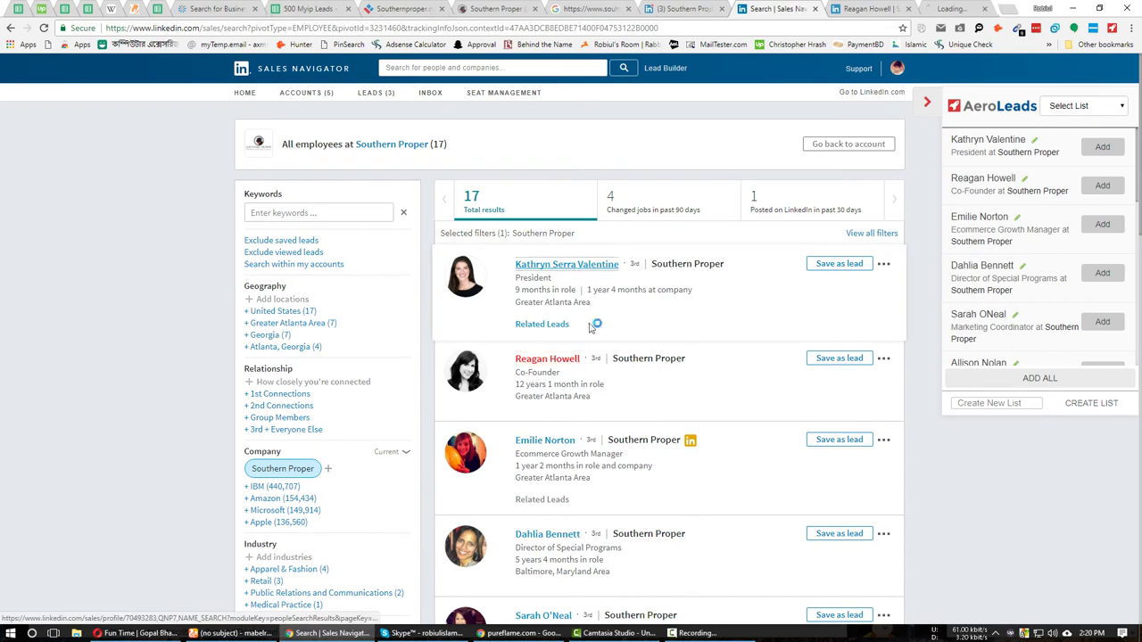
Copy the co-founder's masked e-mail from ContactOut into MailTester's e-mail field.
left_click(843, 7)
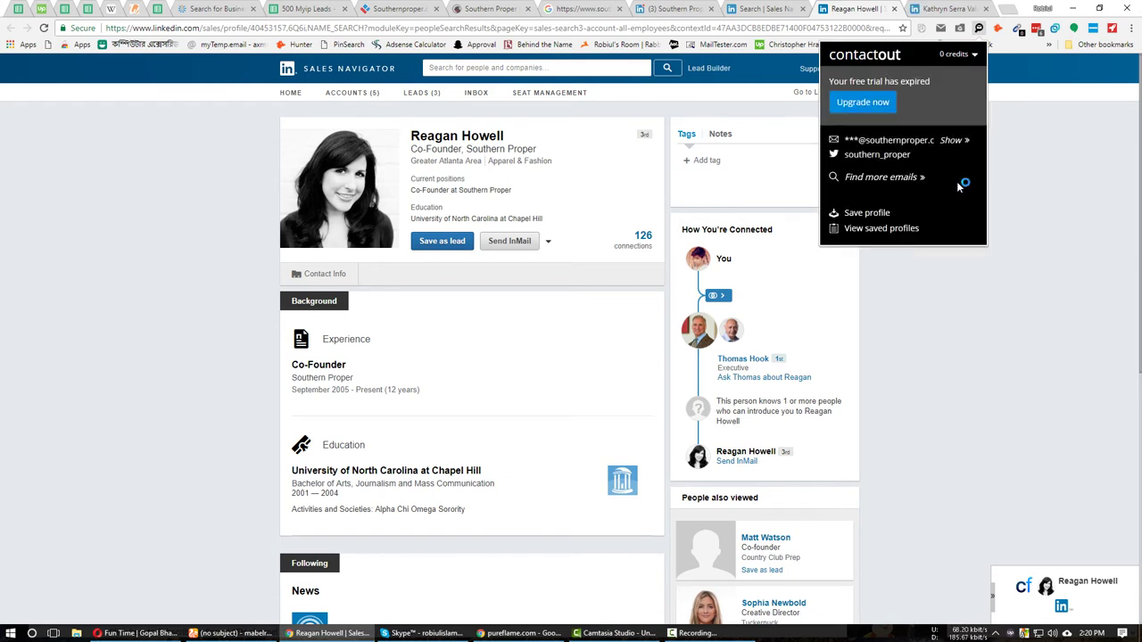
triple_click(892, 143)
right_click(891, 142)
left_click(928, 187)
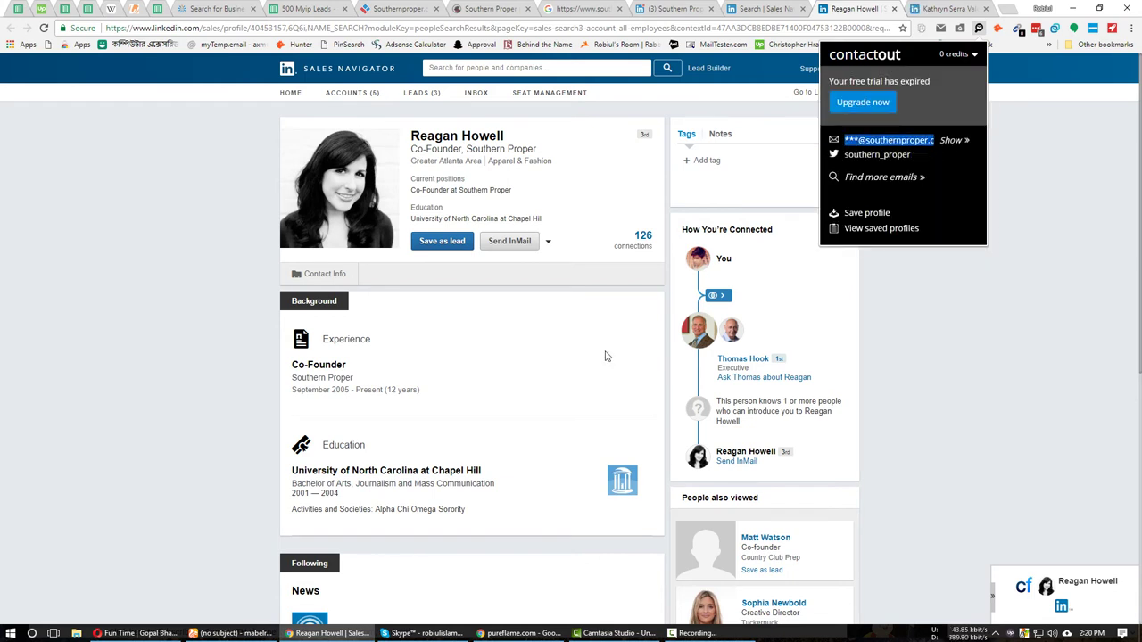
left_click(125, 368)
left_click(230, 632)
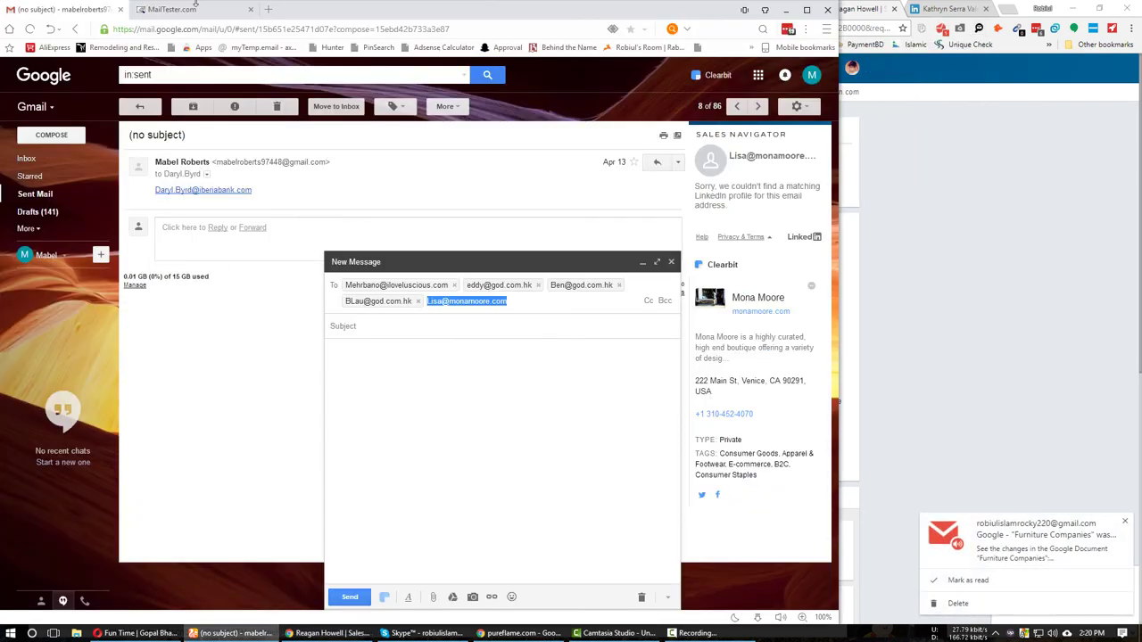
left_click(172, 9)
key("ctrl+v")
Replace the masked prefix with the co-founder's name to build a southernproper.com address.
left_click(330, 632)
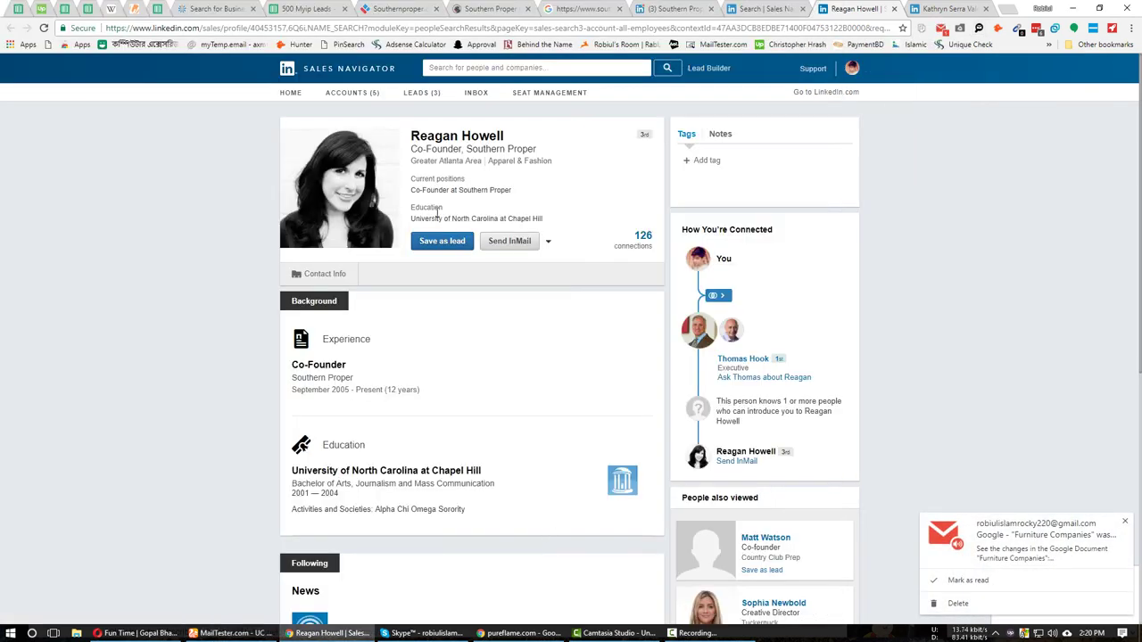
triple_click(460, 135)
left_click(230, 632)
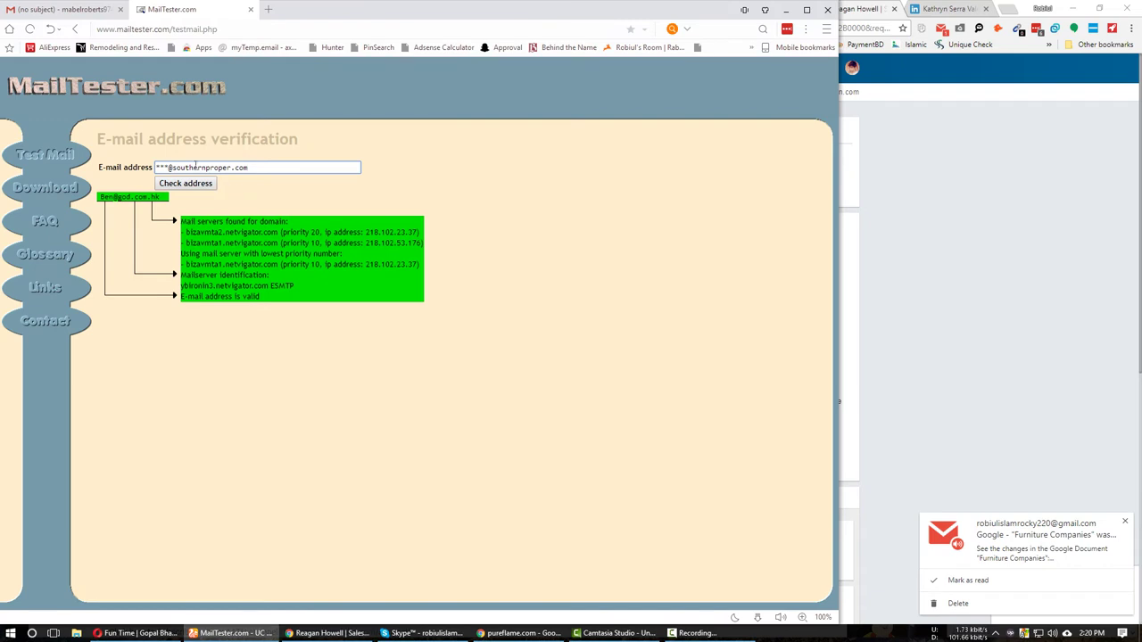
key("ctrl+v")
key("ctrl+a")
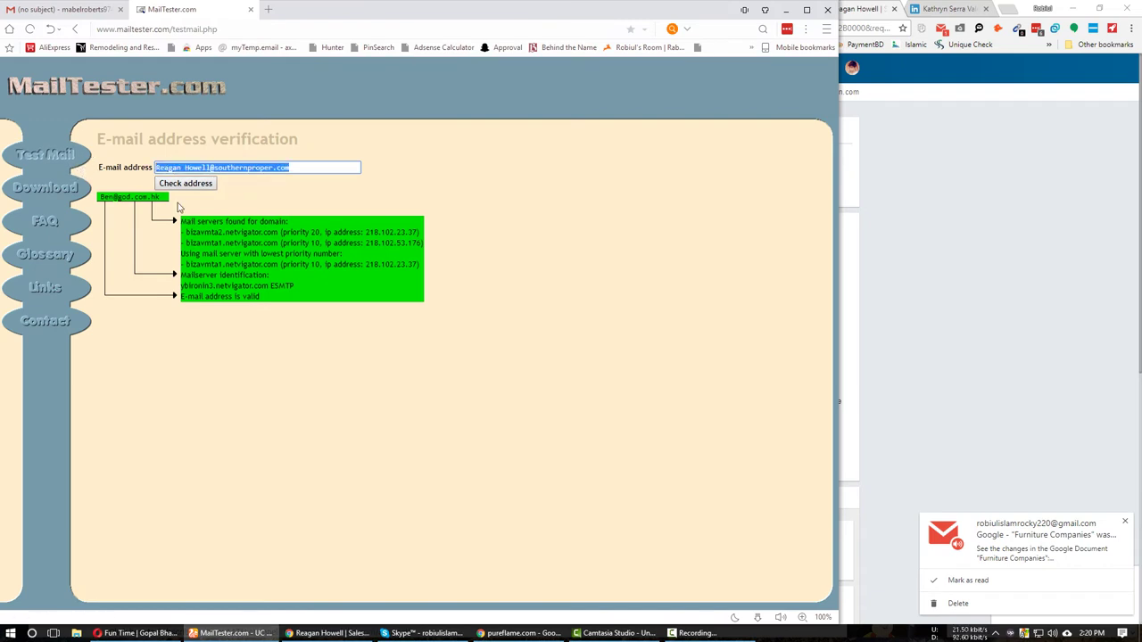
key("ctrl+Tab")
Paste the address into Gmail's To field, pick the first-name variant, and return to the sheet.
key("ctrl+v")
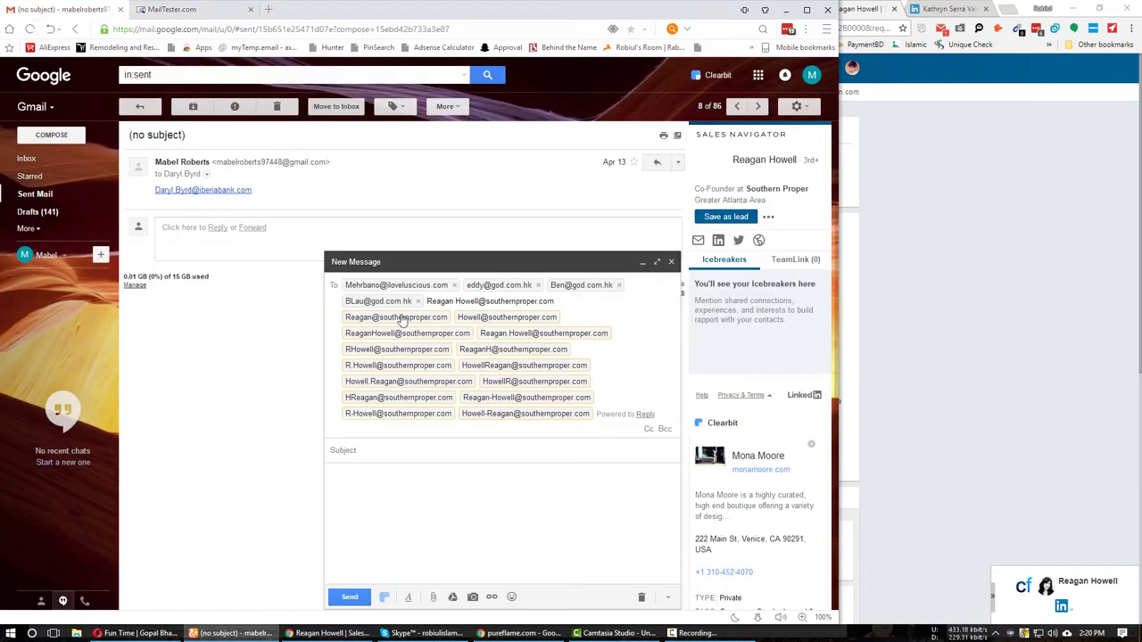
left_click(401, 319)
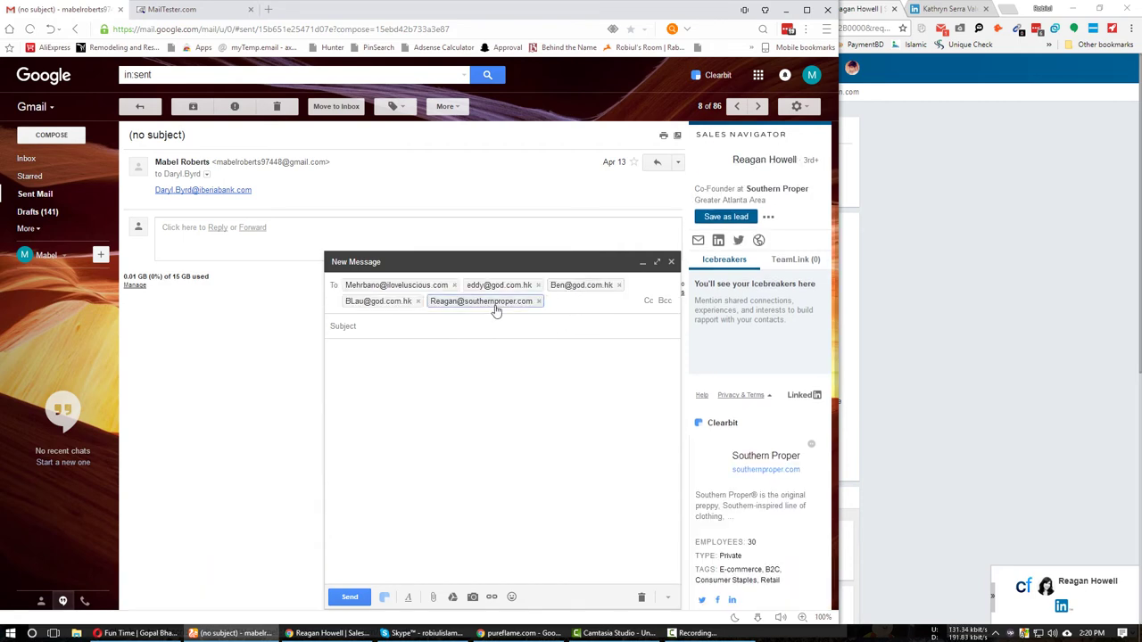
key("ctrl+a")
left_click(326, 634)
left_click(308, 8)
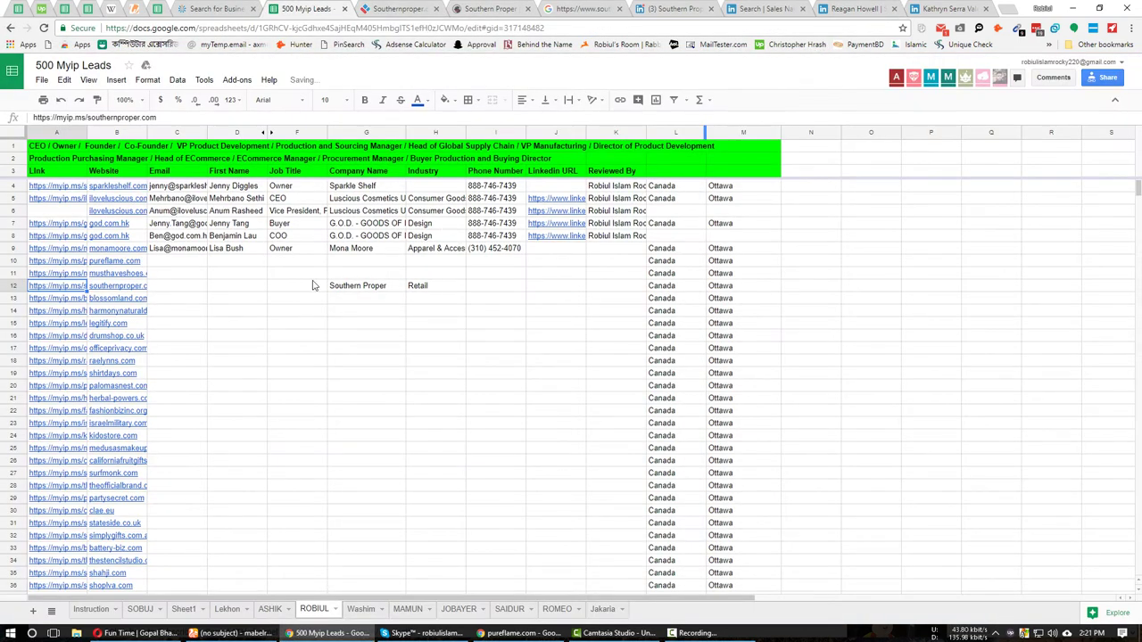
Paste the co-founder's e-mail into C12 and her full name into D12.
left_click(176, 289)
key("ctrl+v")
left_click(232, 288)
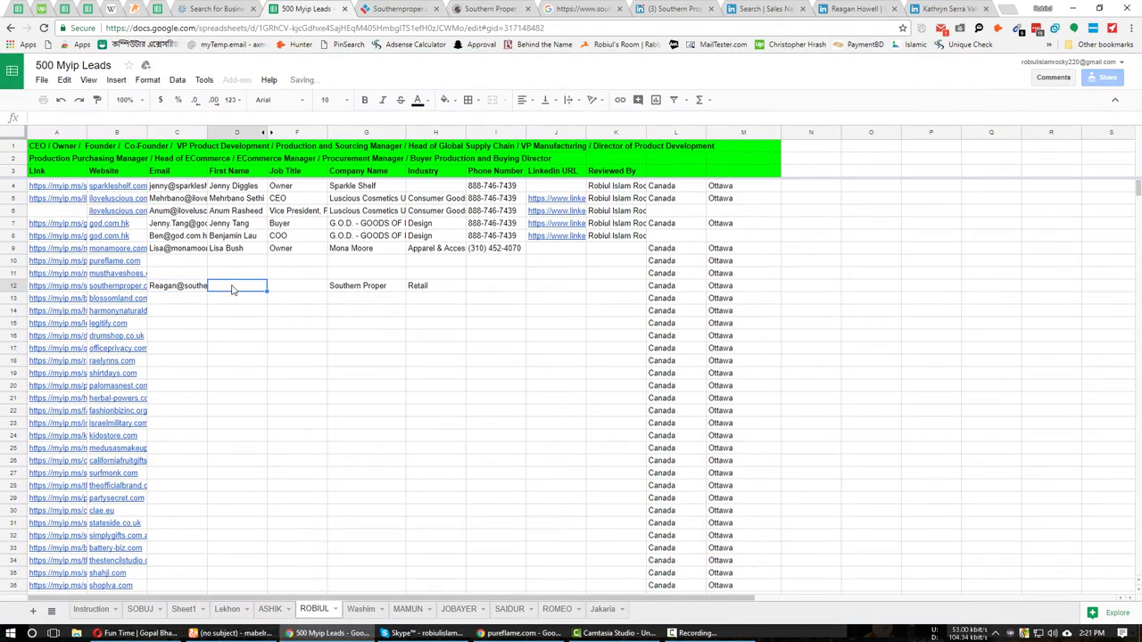
left_click(903, 9)
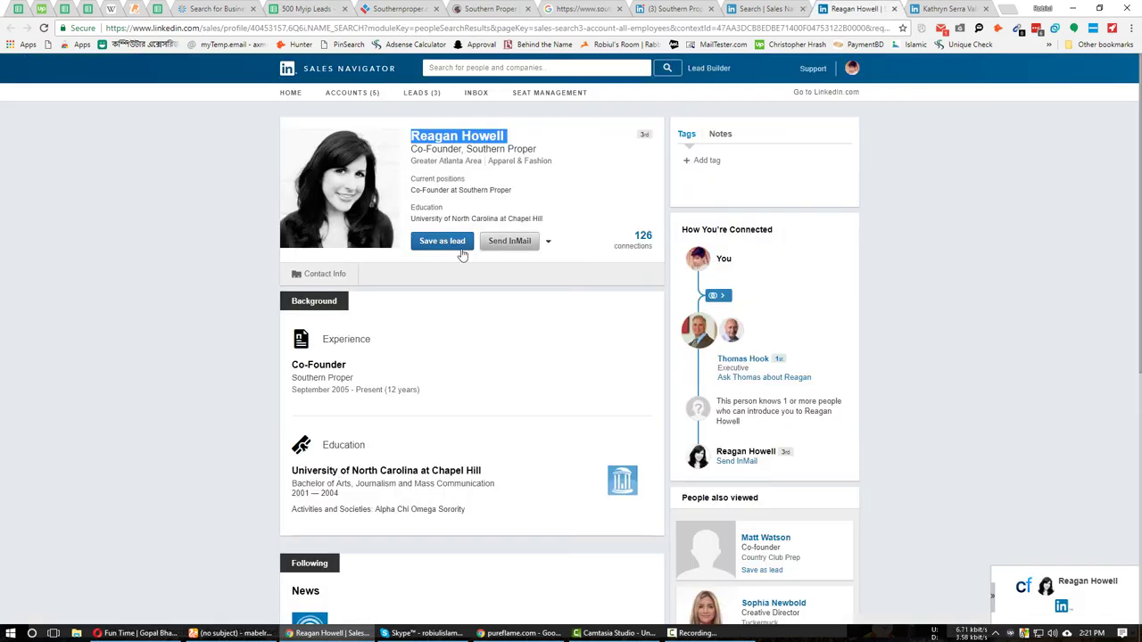
left_click(308, 9)
key("ctrl+v")
left_click(300, 294)
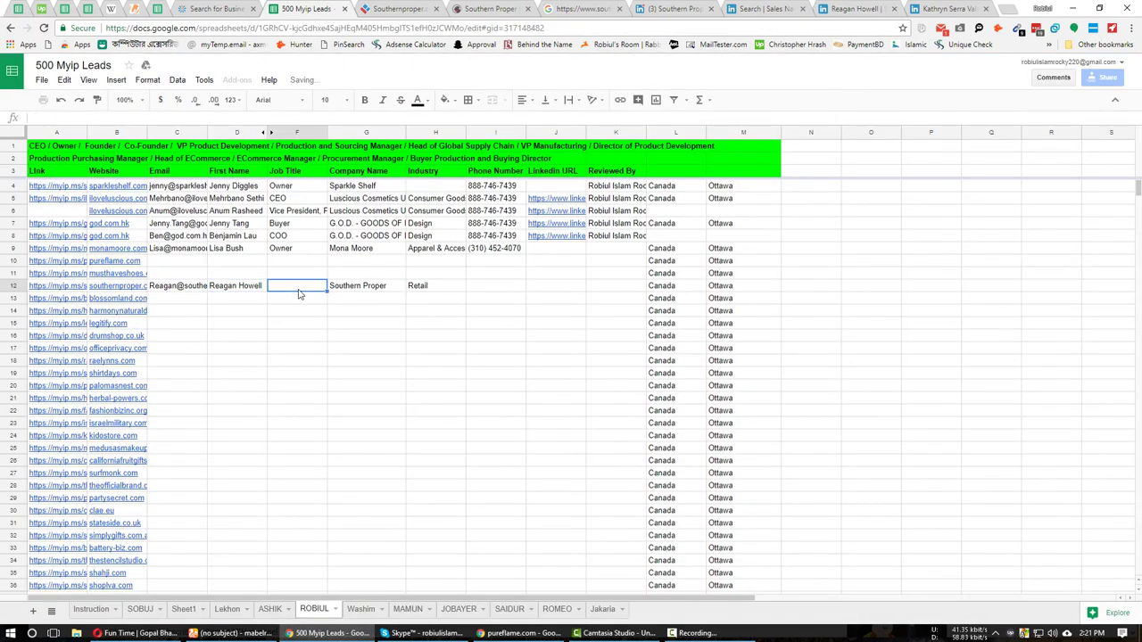
Copy her Co-Founder job title into F12.
left_click(833, 8)
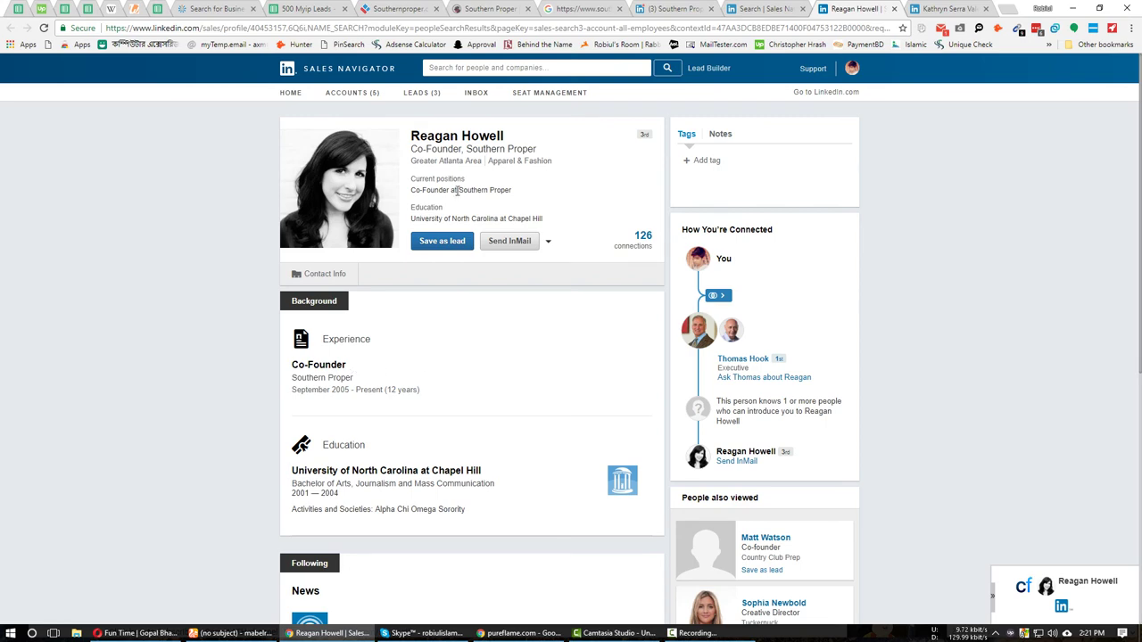
left_click_drag(460, 150, 411, 150)
left_click(308, 8)
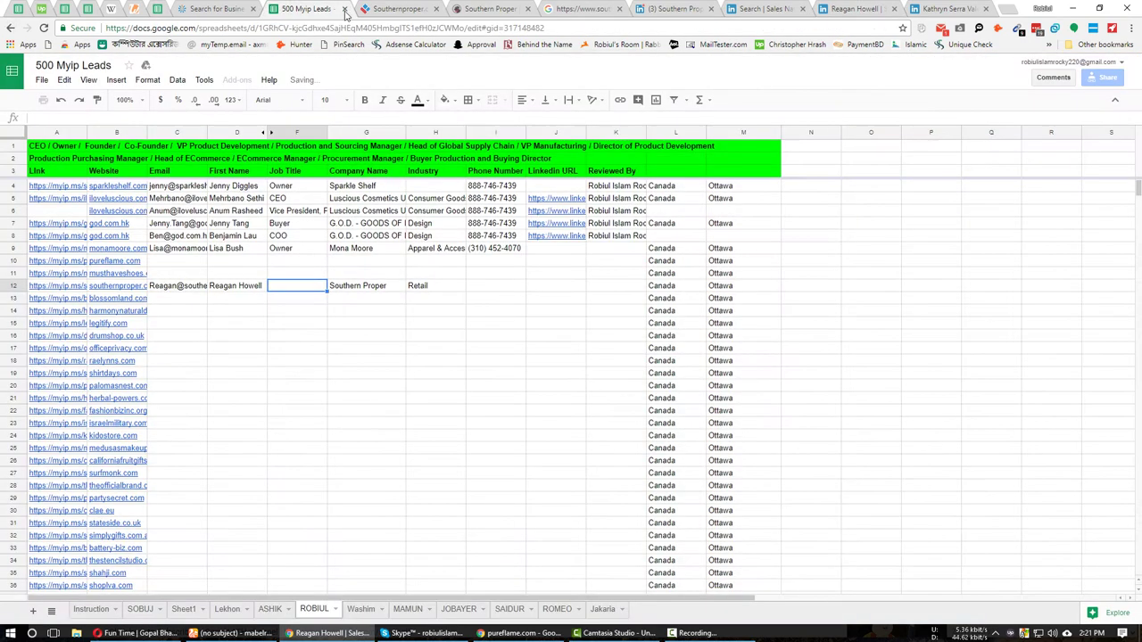
key("ctrl+v")
left_click(482, 288)
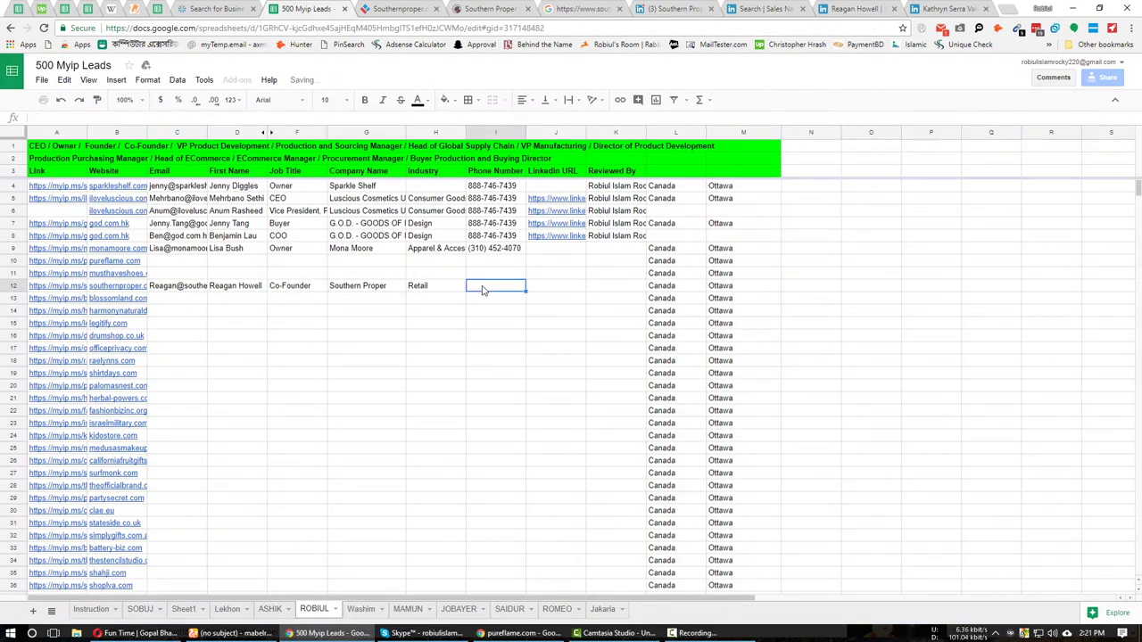
key("ctrl+Tab")
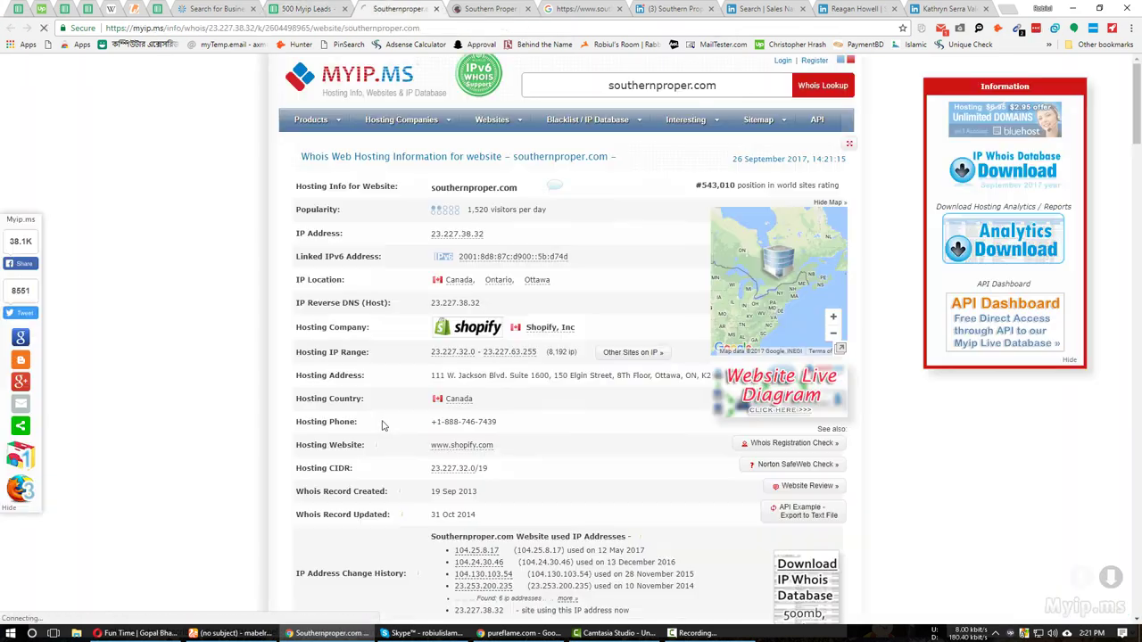
left_click_drag(497, 423, 450, 422)
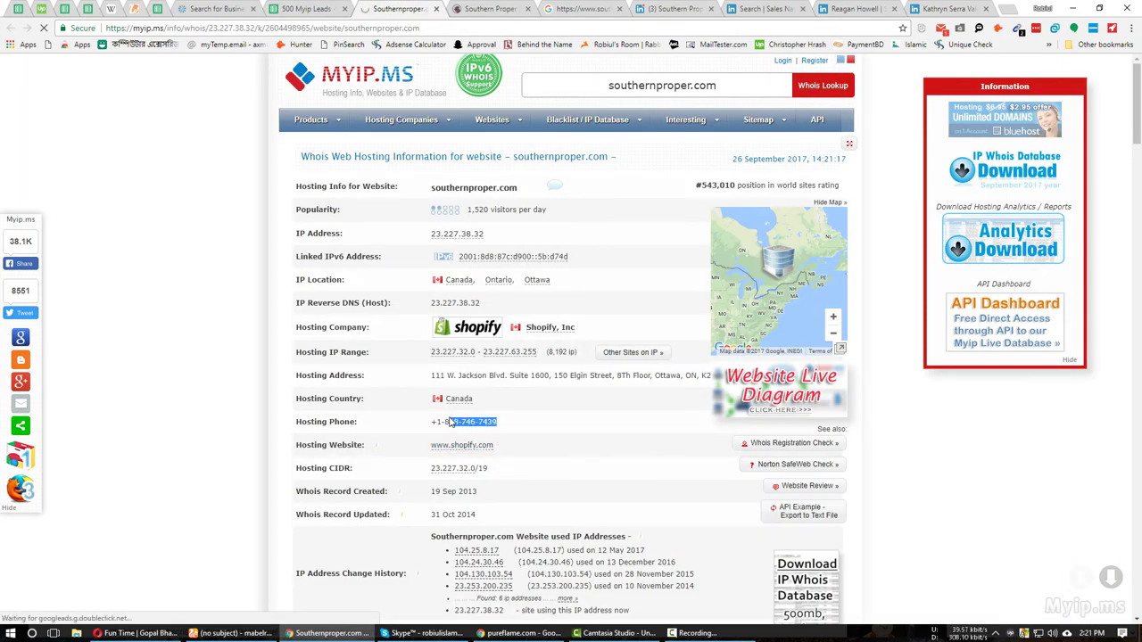
left_click(334, 8)
key("ctrl+v")
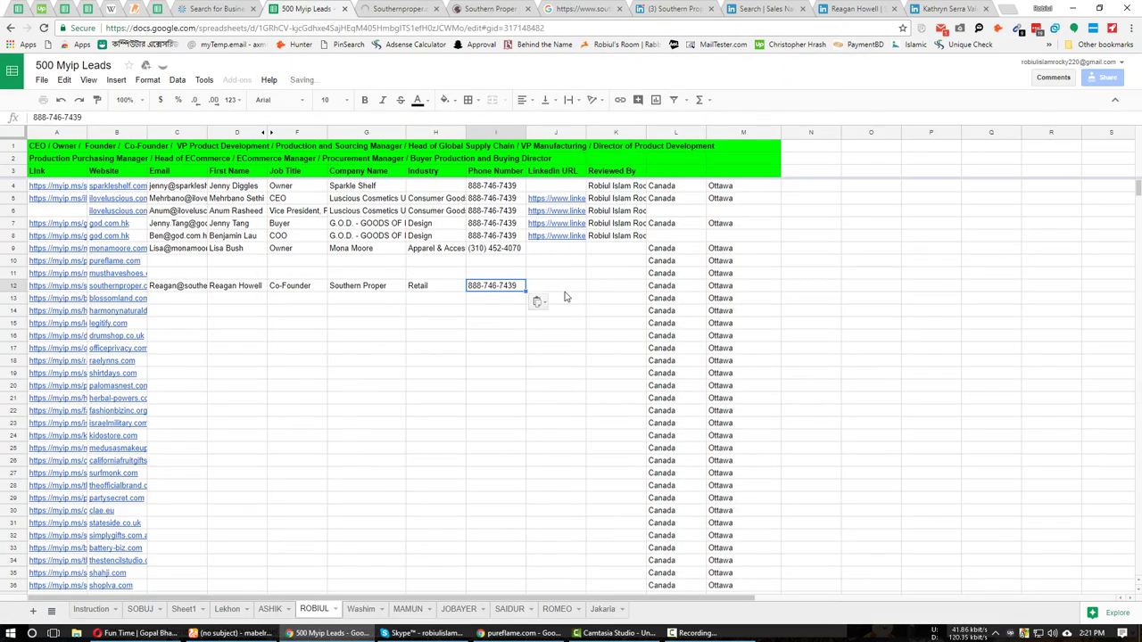
left_click(564, 296)
Paste the co-founder's Sales Navigator profile URL into J12.
left_click(858, 8)
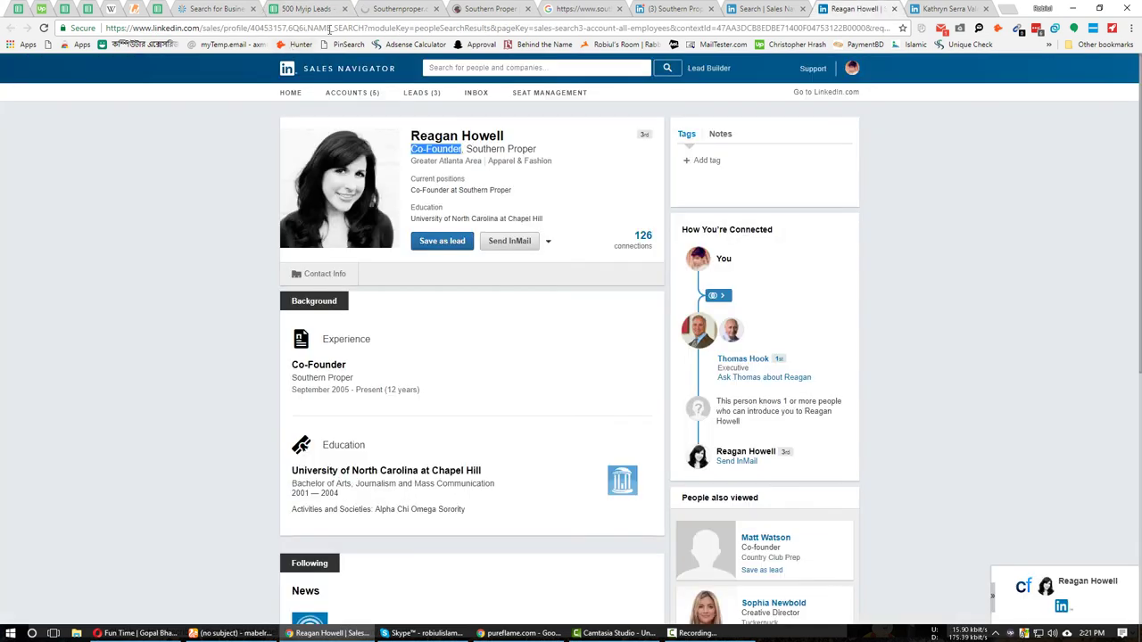
left_click(919, 28)
key("ctrl+c")
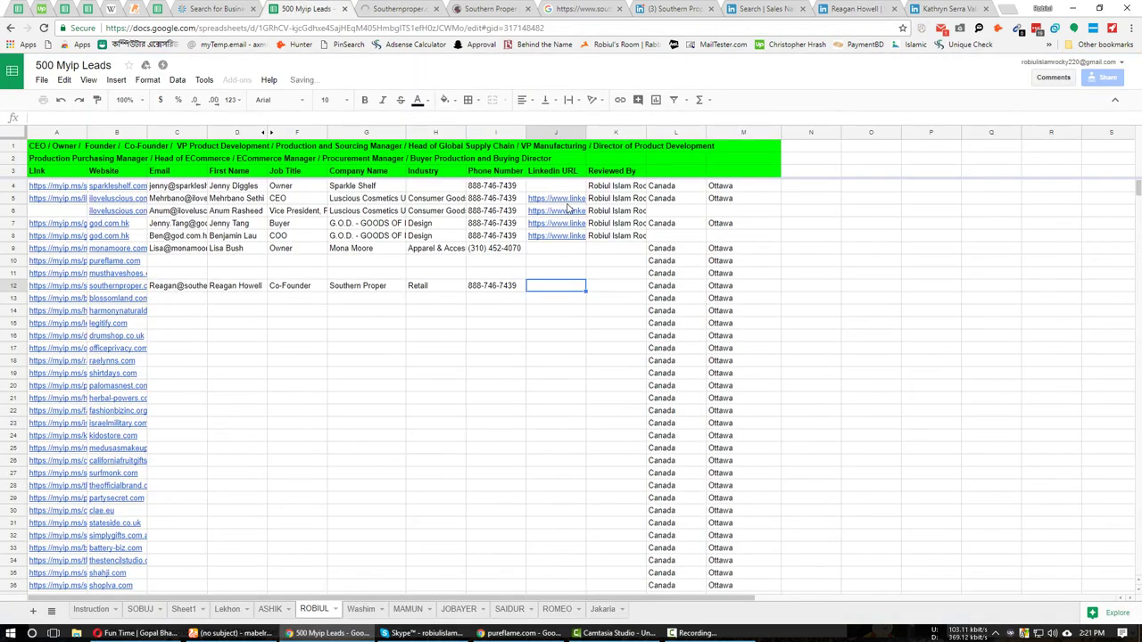
left_click(308, 8)
key("ctrl+v")
Enter the reviewer's name in K12 and bring up the row 13 context menu.
left_click(606, 290)
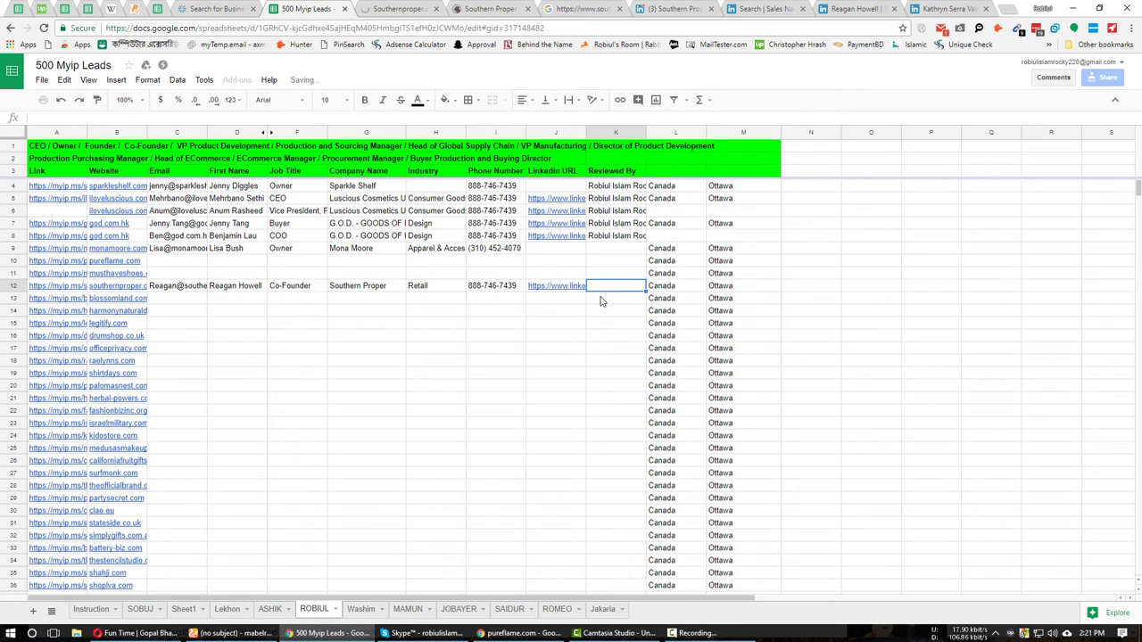
left_click(366, 298)
left_click(189, 300)
right_click(189, 300)
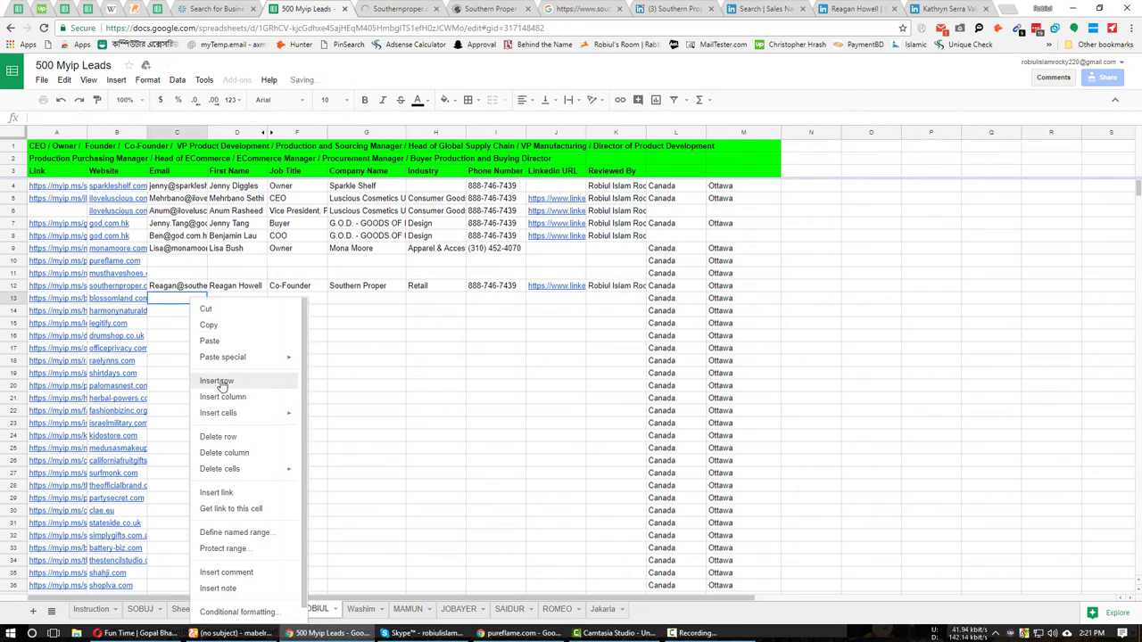
Insert a blank row above Blossomland and put the president's first name into the MailTester address.
left_click(217, 382)
key("ctrl+9")
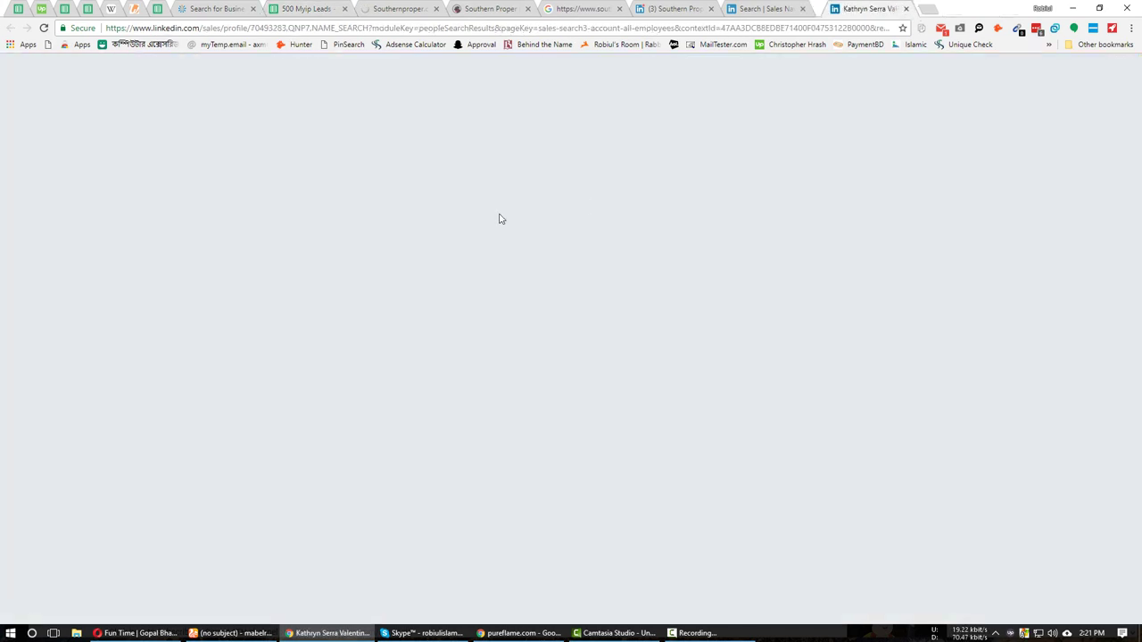
double_click(430, 238)
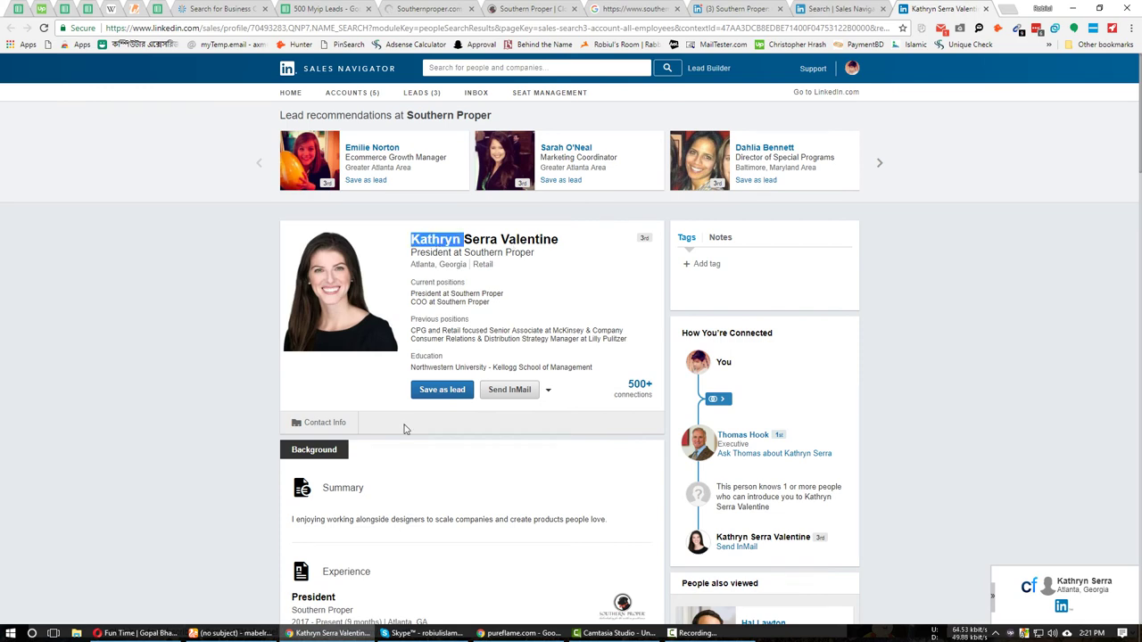
left_click(230, 633)
left_click(171, 9)
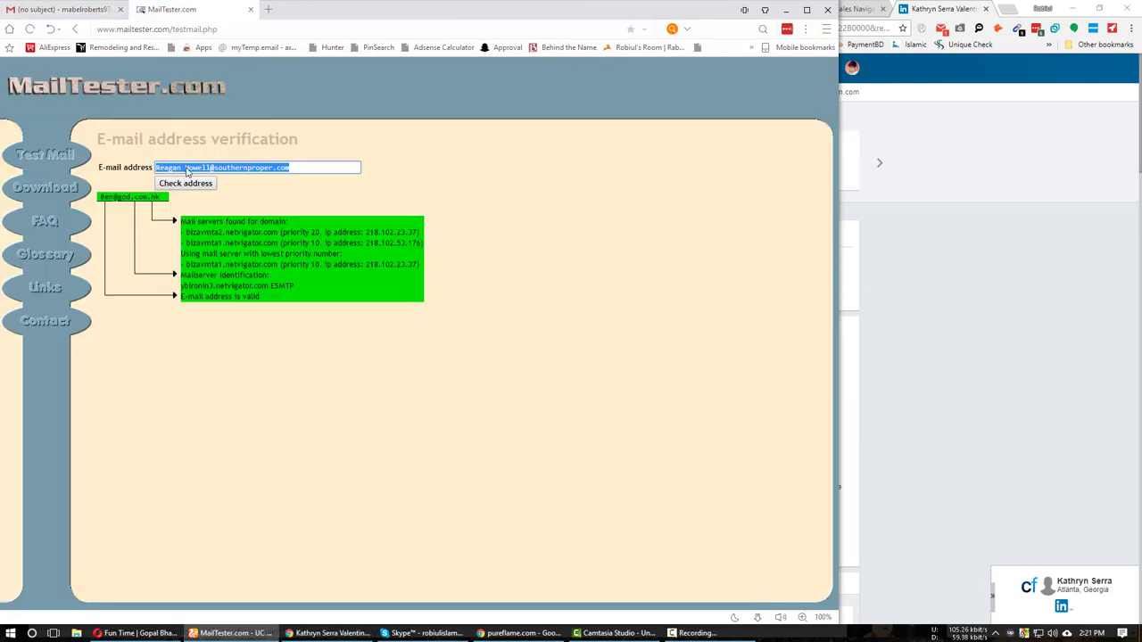
left_click_drag(212, 167, 54, 185)
type("Kathryn")
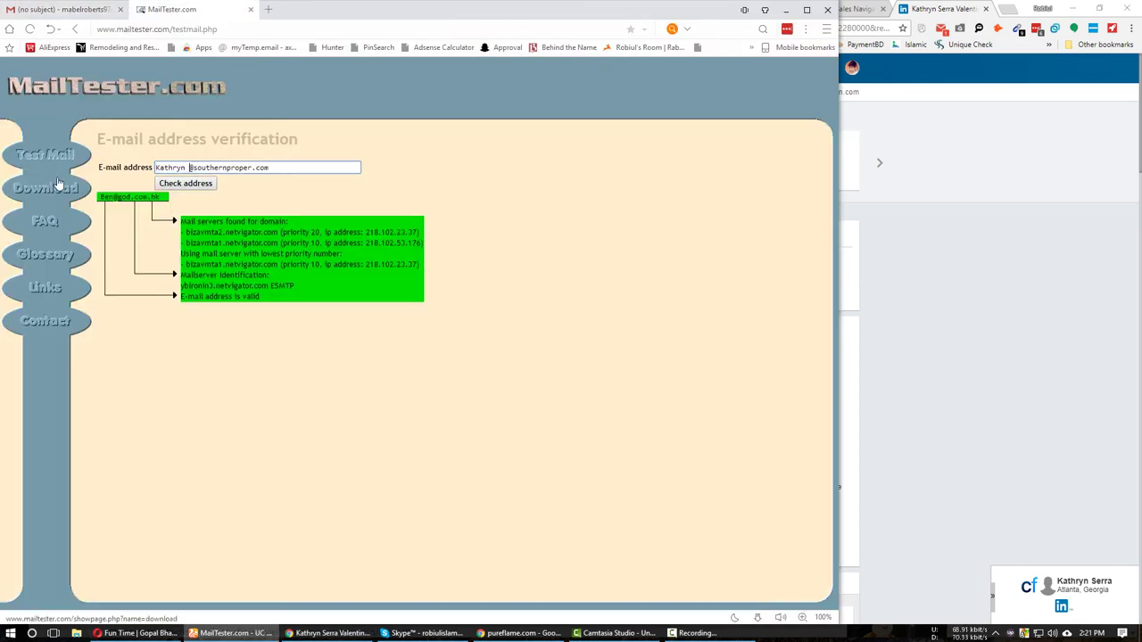
Paste the new first-name address into the Gmail draft and confirm MailTester reports it valid.
key("ctrl+a")
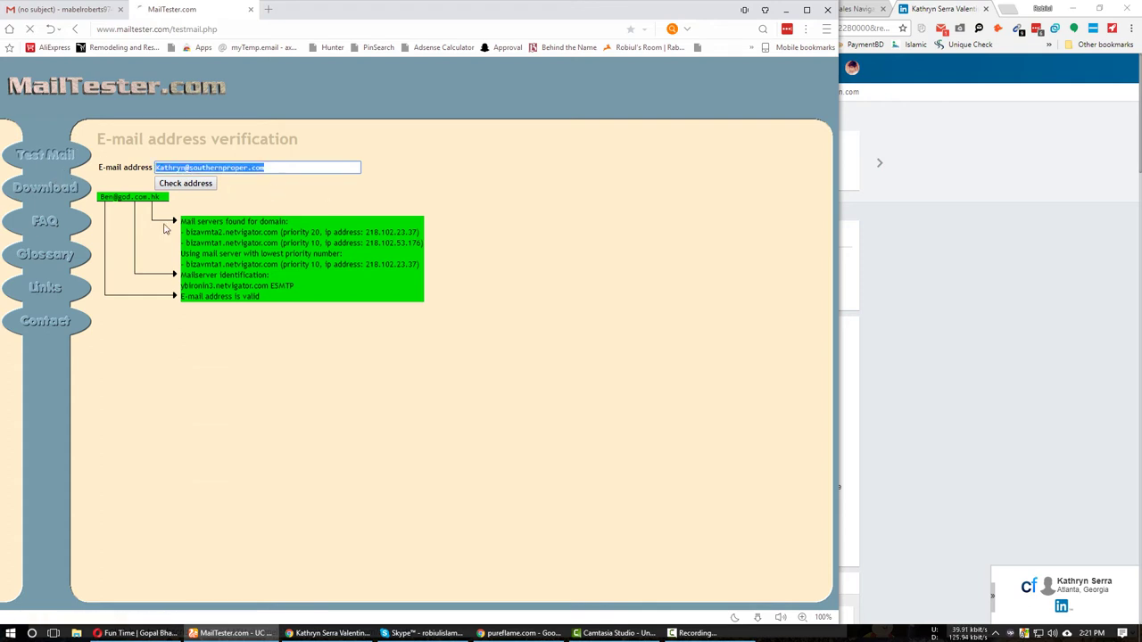
key("ctrl+1")
key("ctrl+v")
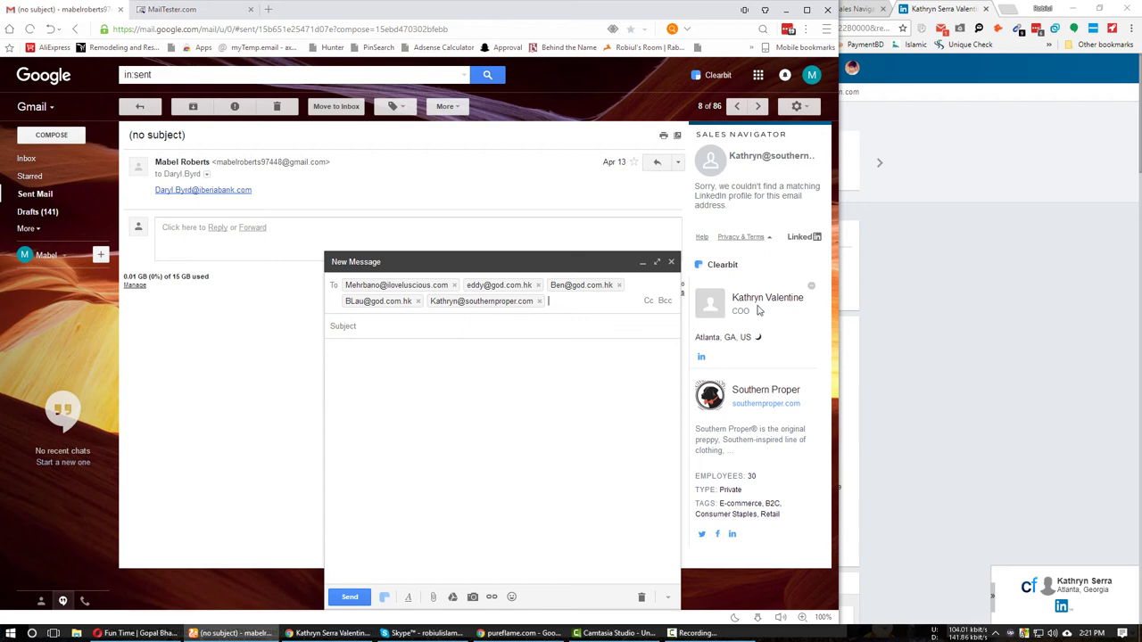
mouse_move(513, 307)
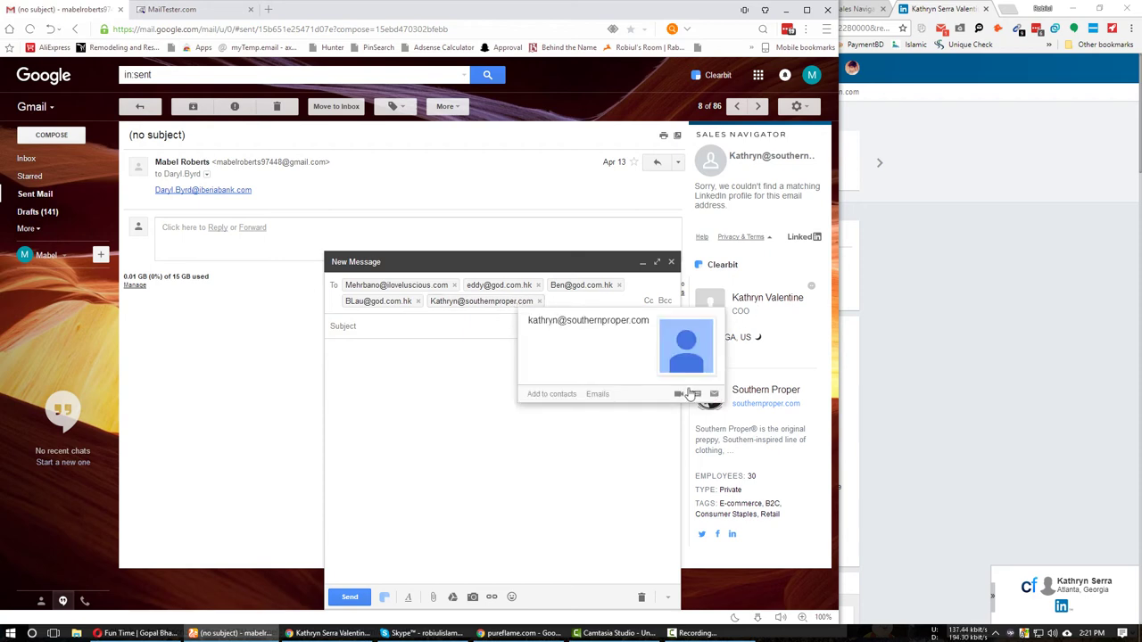
left_click(179, 5)
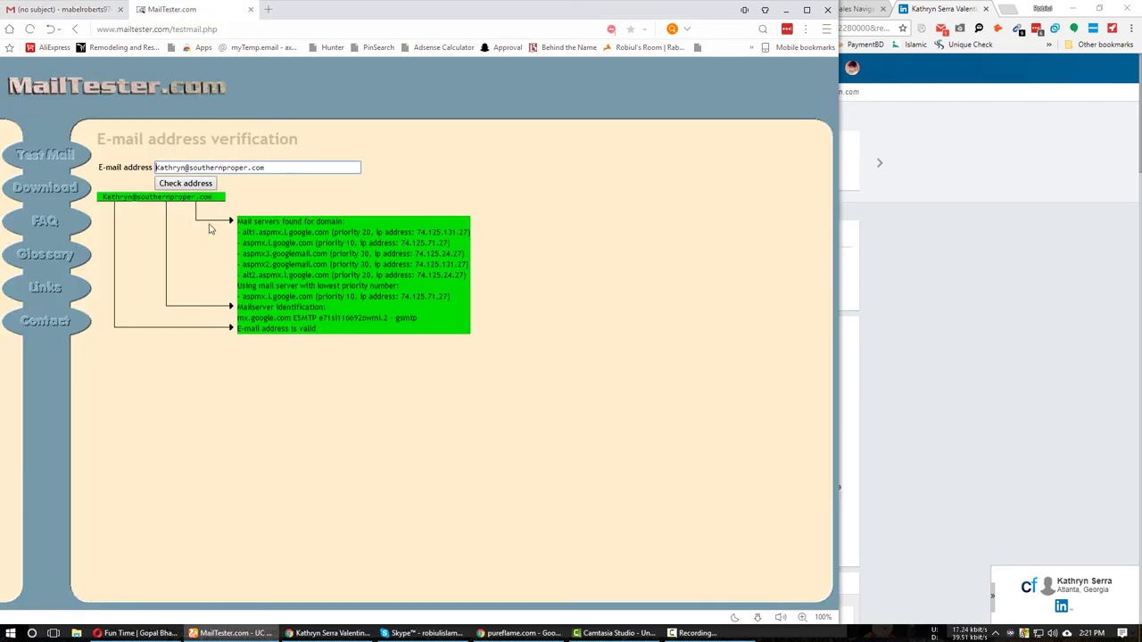
left_click(330, 633)
Paste the president's e-mail into C13 and her full name into D13.
left_click(330, 9)
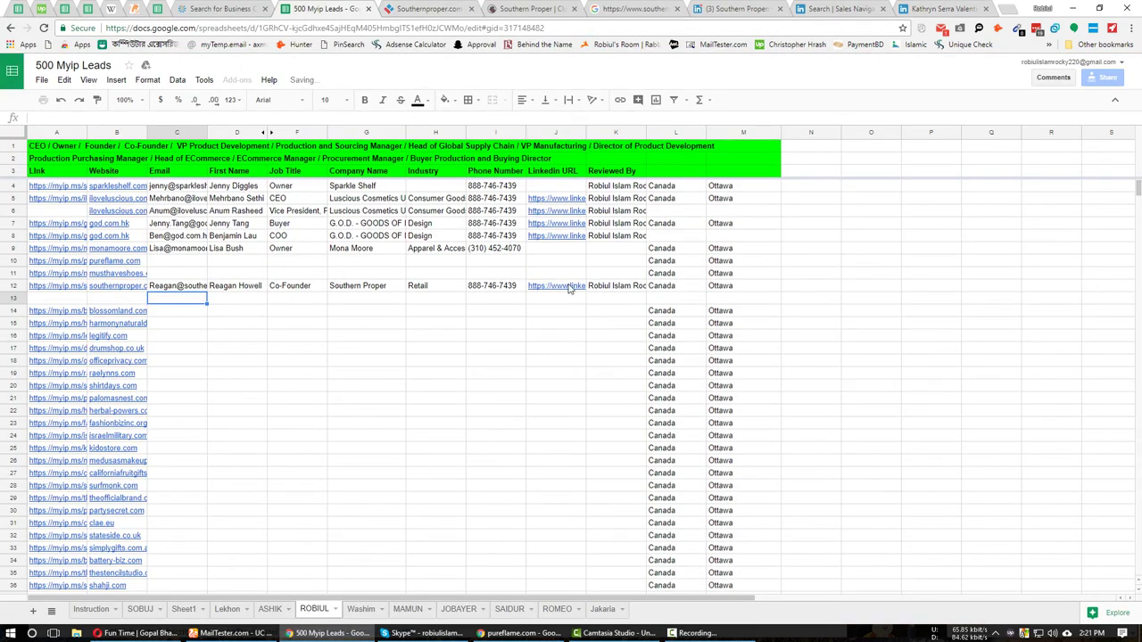
key("ctrl+v")
left_click(942, 8)
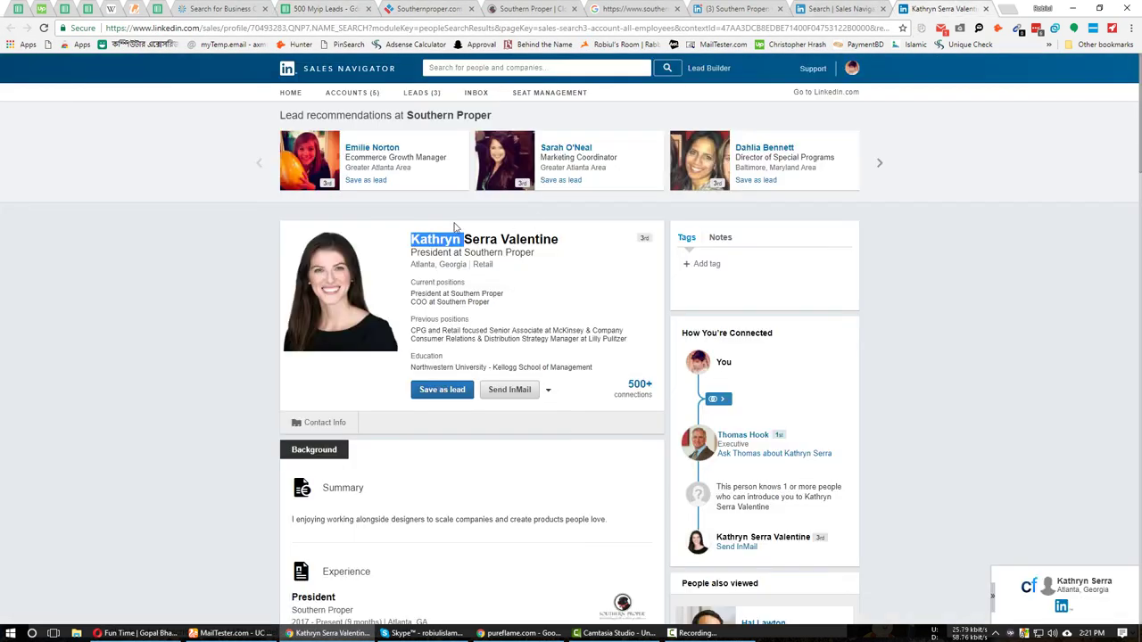
left_click_drag(463, 242, 560, 241)
key("ctrl+c")
left_click(286, 7)
left_click(258, 299)
key("ctrl+v")
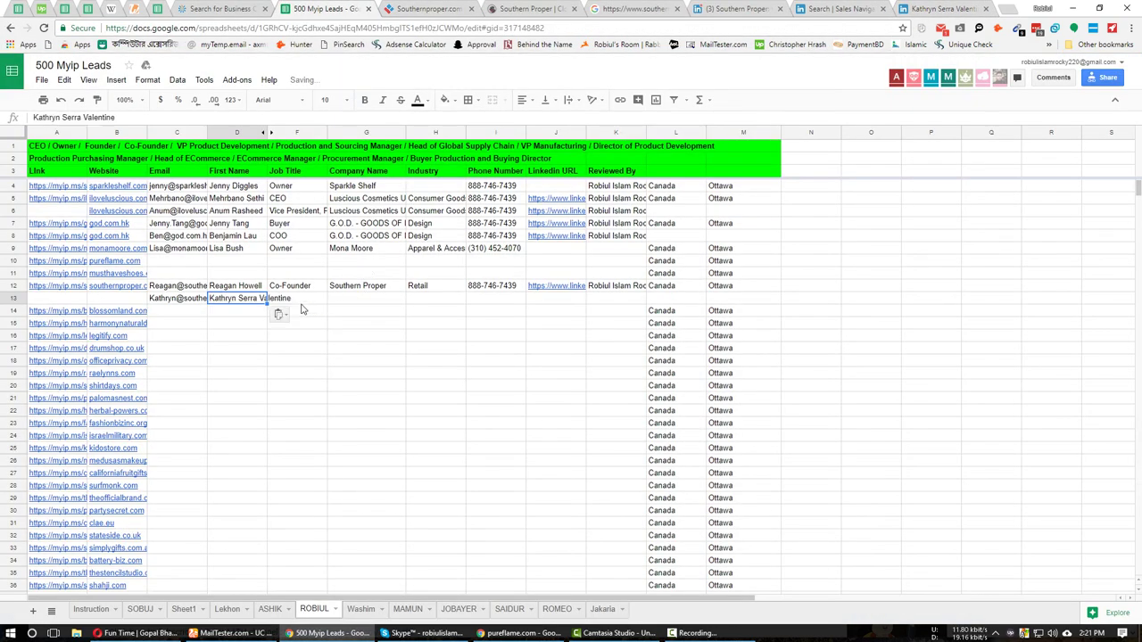
key("Tab")
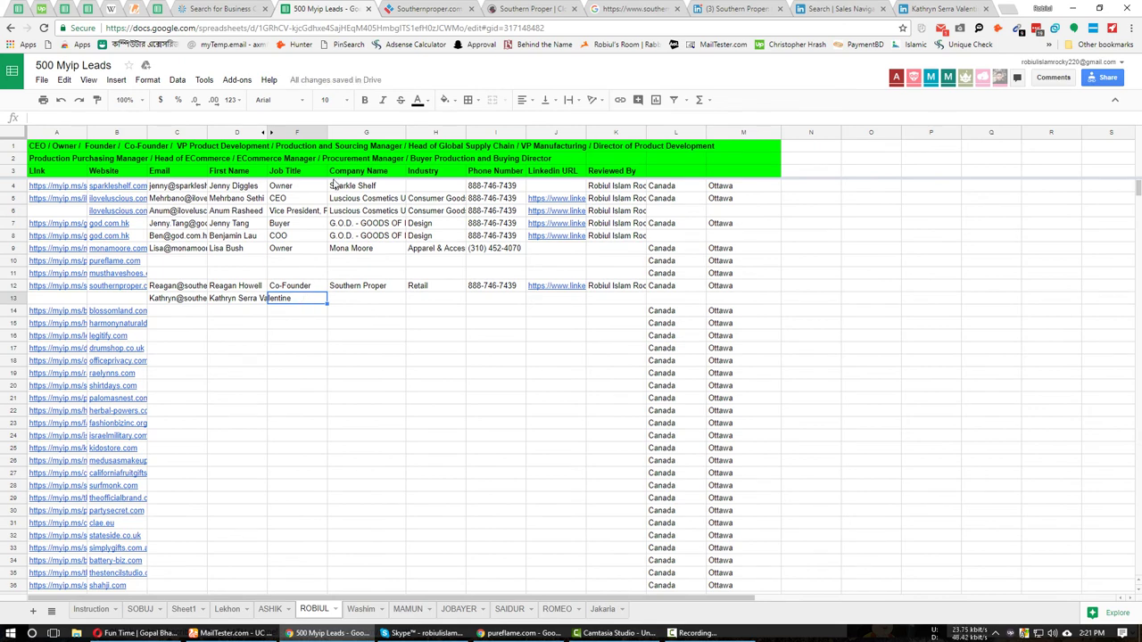
Copy the title President from her profile into F13.
left_click(937, 8)
left_click(44, 306)
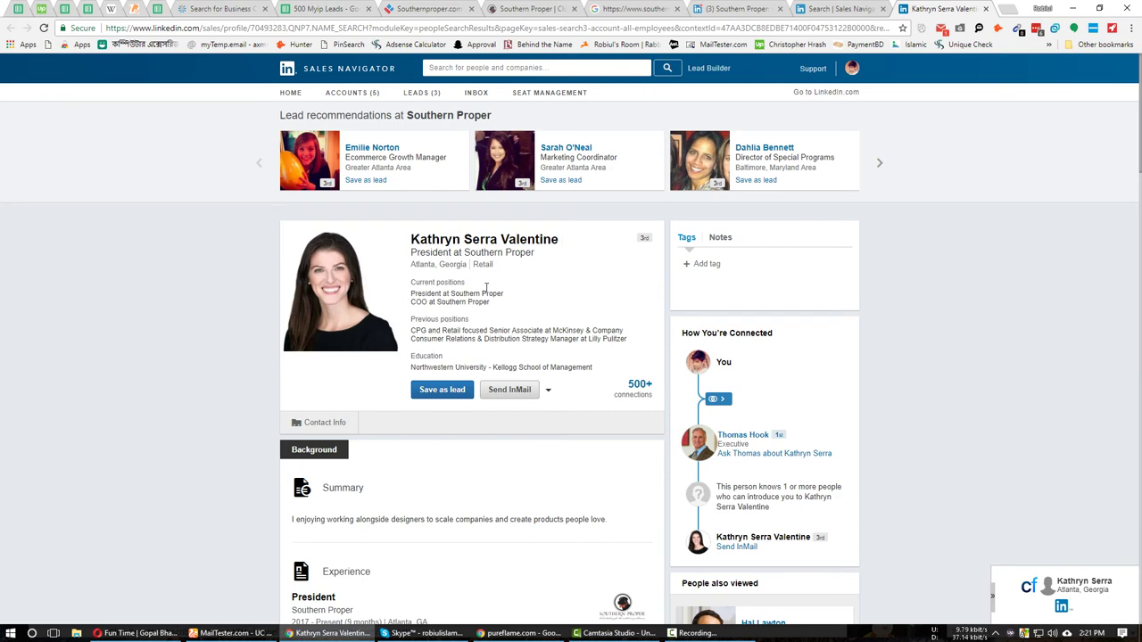
double_click(432, 253)
key("ctrl+c")
left_click(321, 8)
key("ctrl+v")
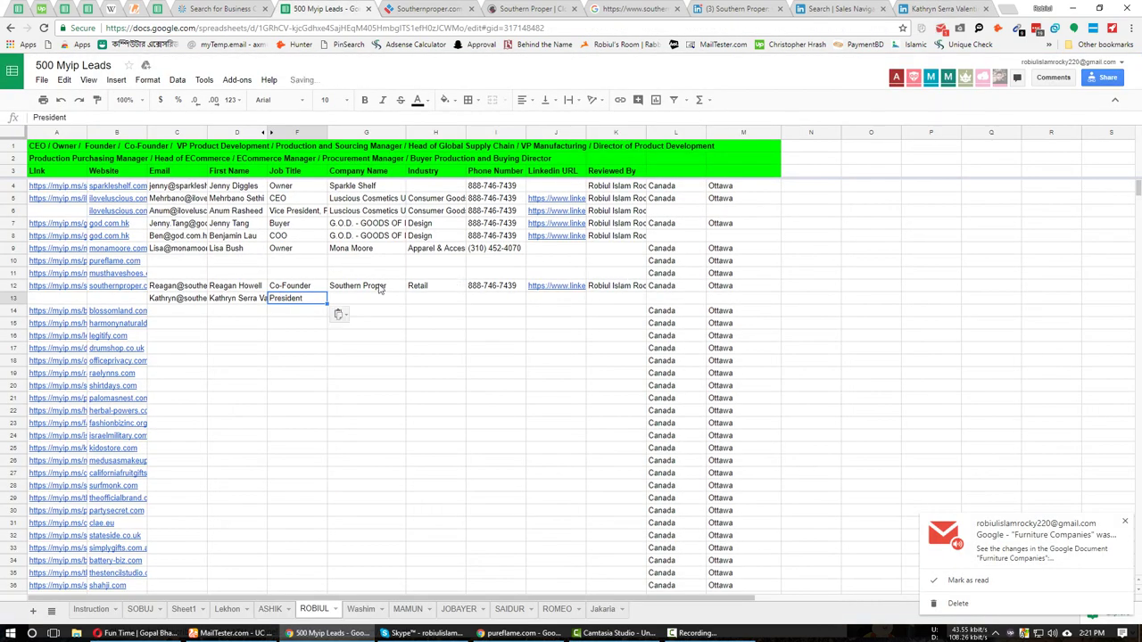
key("Tab")
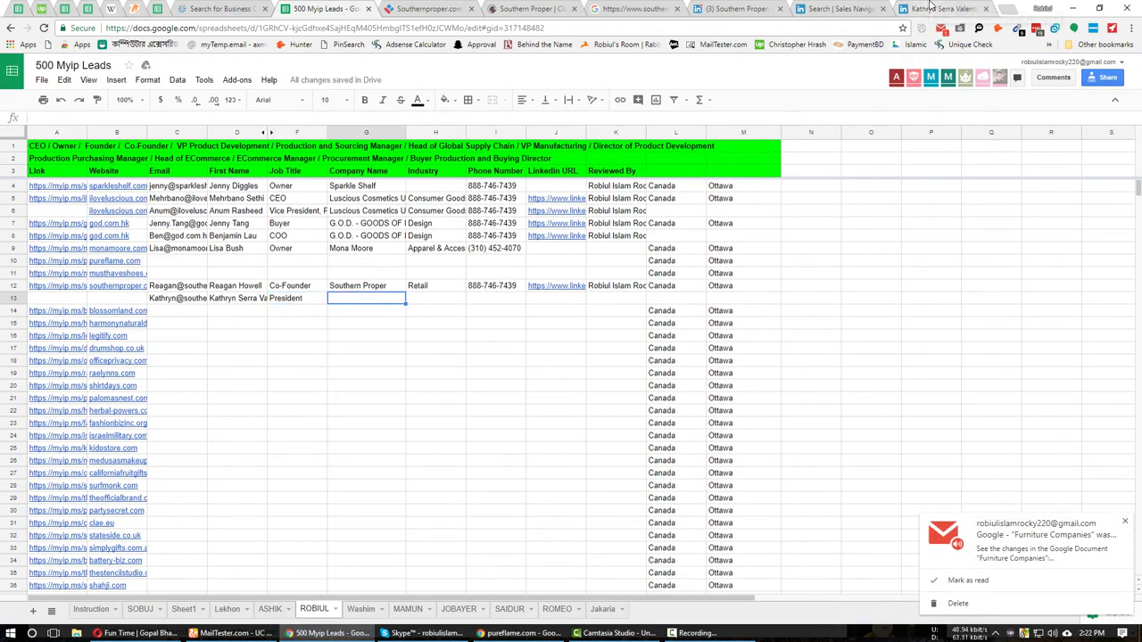
Fill row 12's company, industry, phone, URL, reviewer and website down into row 13.
left_click(932, 8)
scroll(173, 319, "down", 2)
scroll(201, 329, "up", 2)
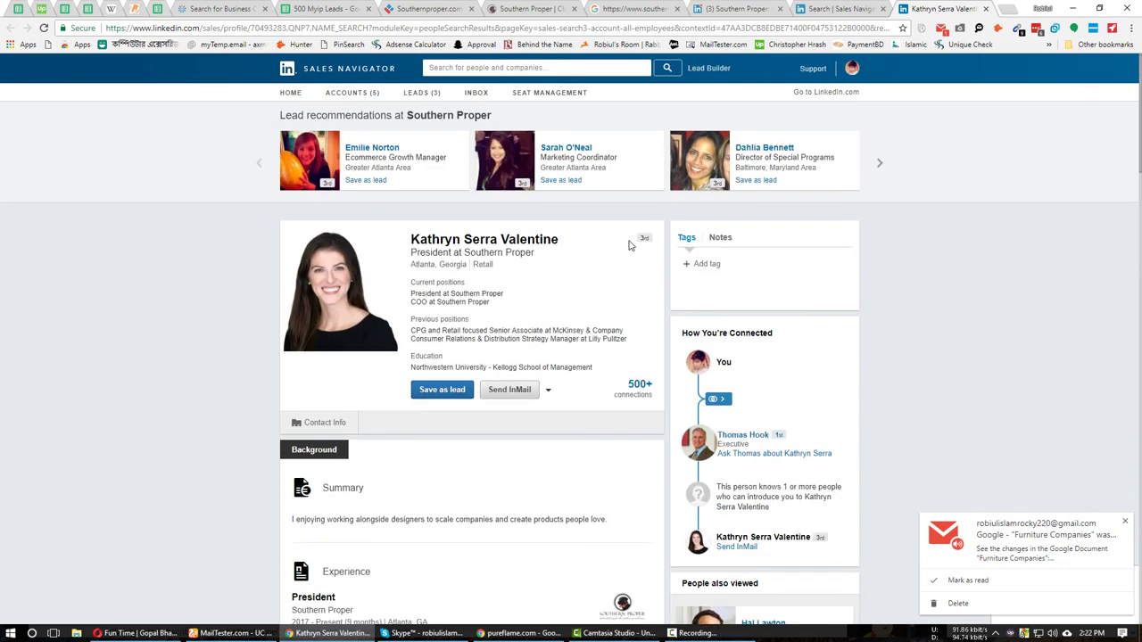
left_click(322, 8)
left_click_drag(381, 287, 642, 302)
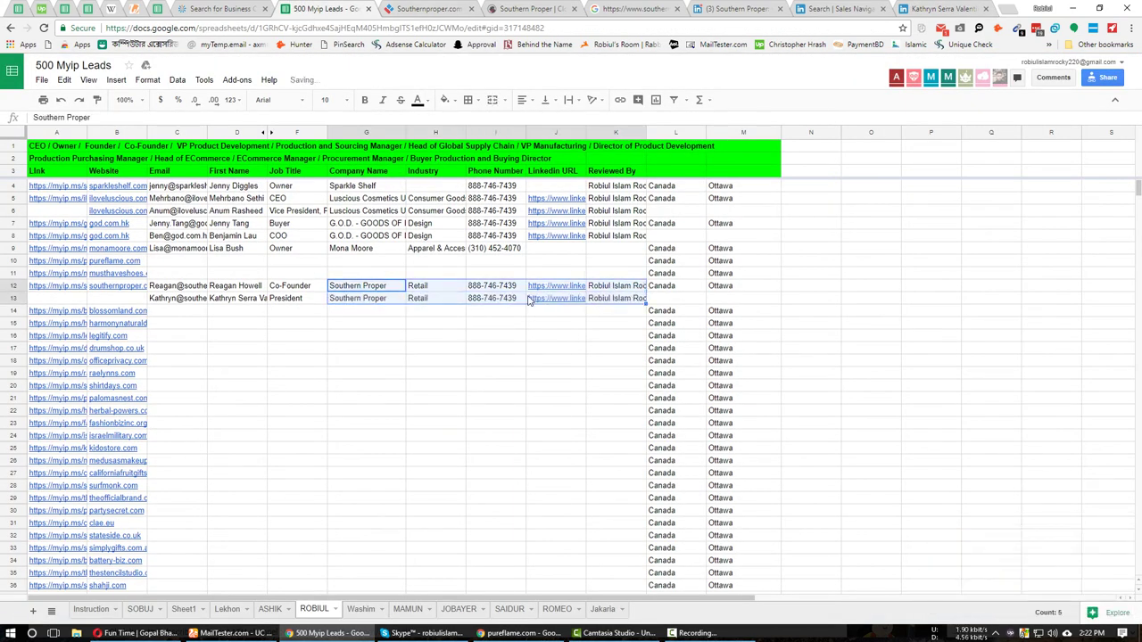
left_click(105, 287)
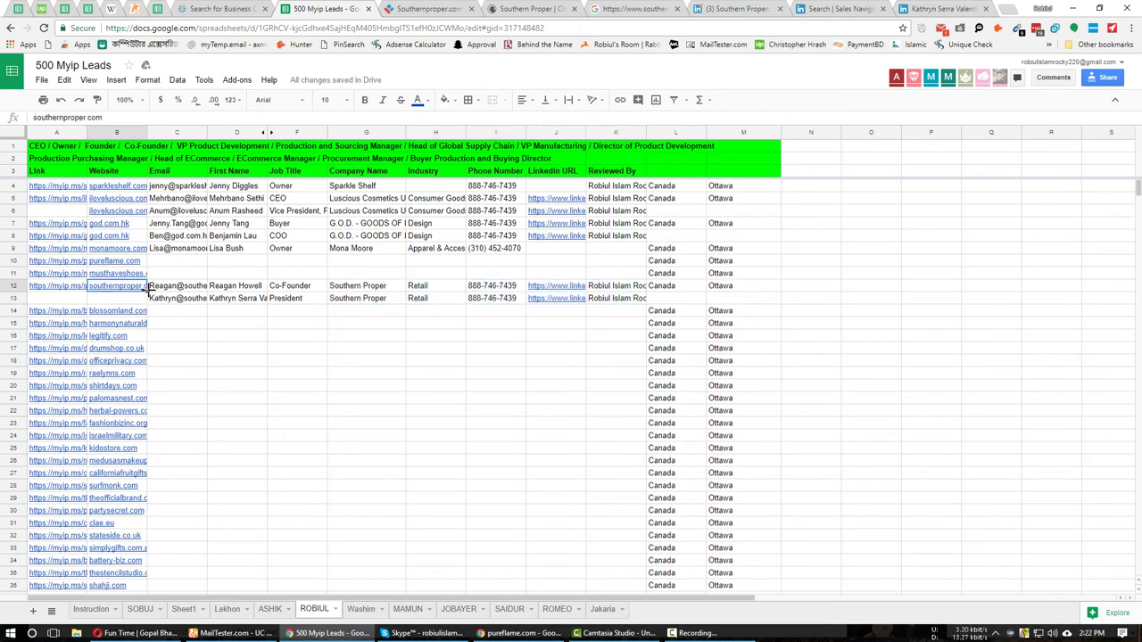
left_click_drag(147, 292, 147, 303)
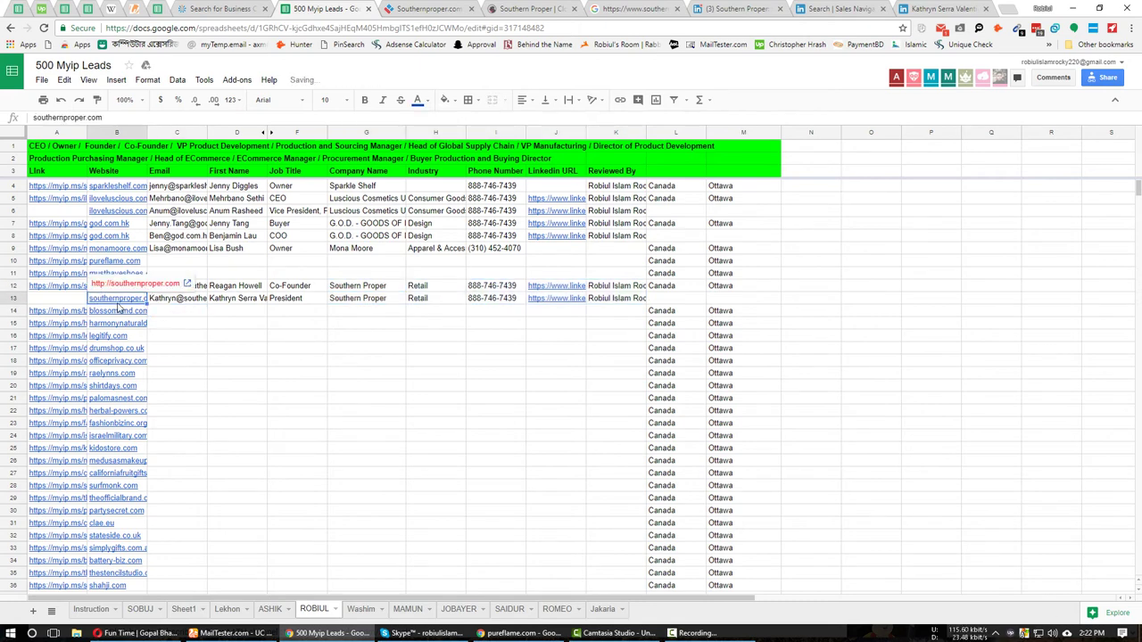
left_click(159, 308)
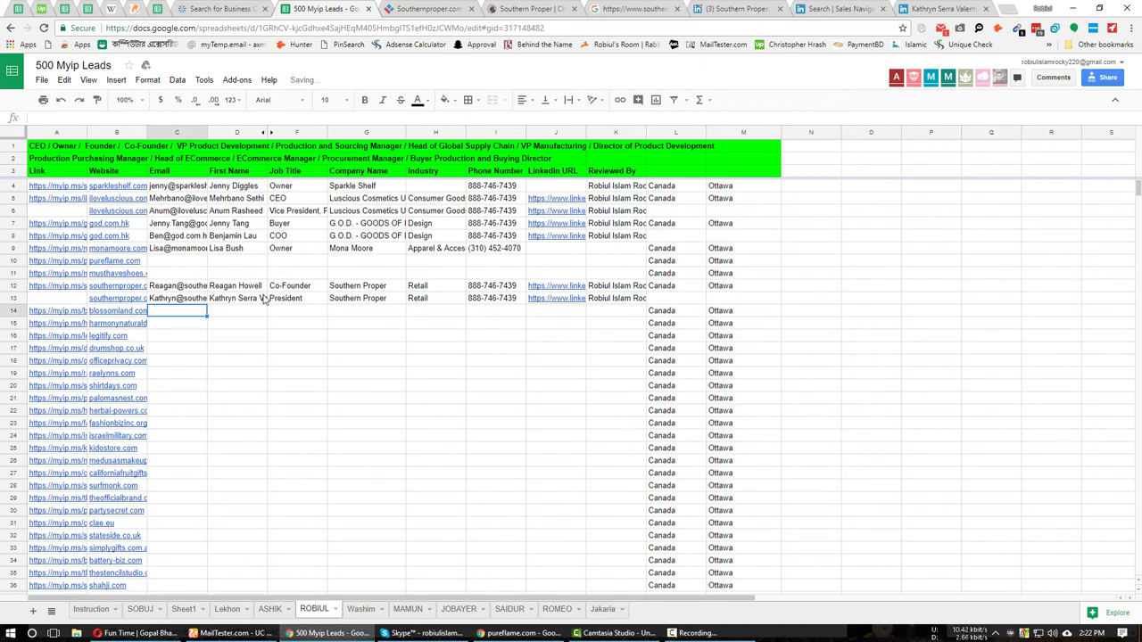
Open the blossomland.com website from the lead sheet and close the extra tabs to its right.
left_click(123, 312)
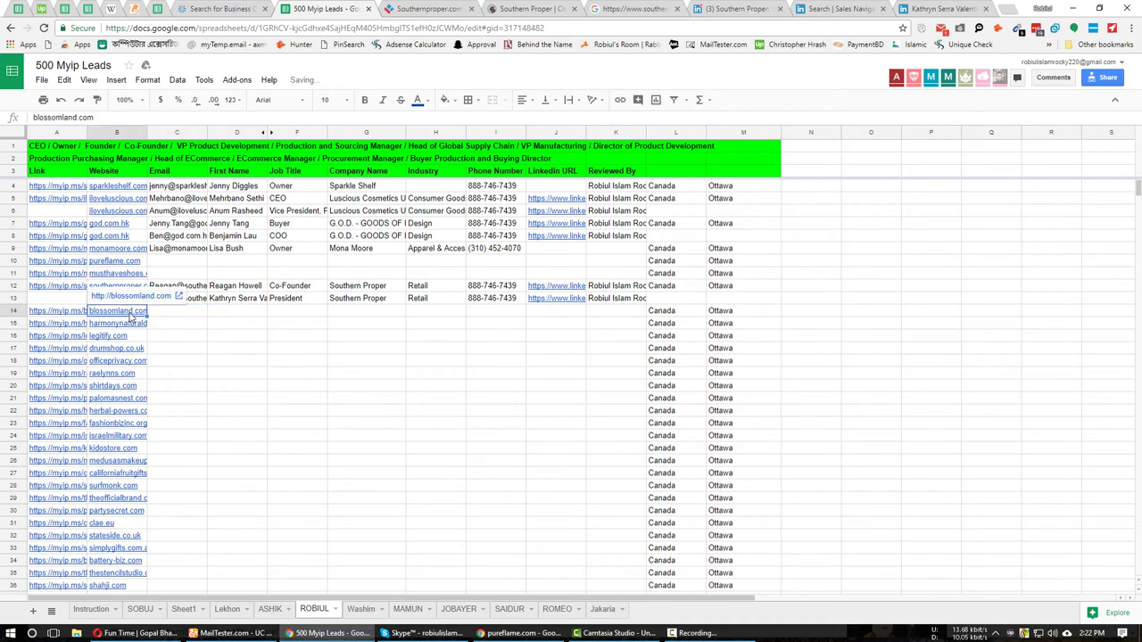
left_click(147, 302)
right_click(407, 5)
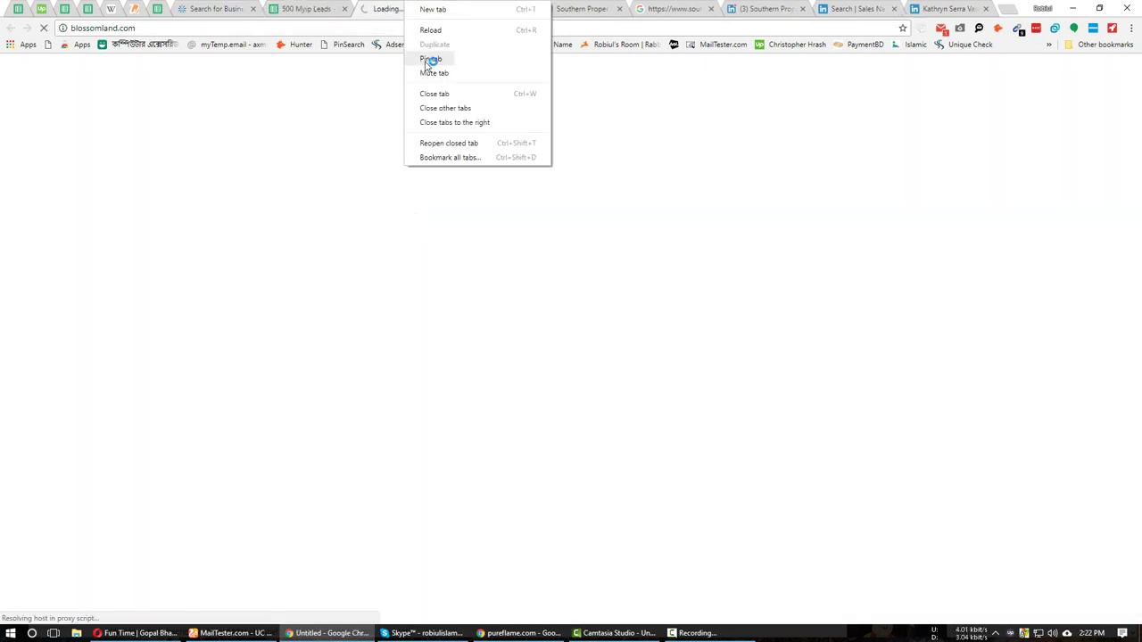
left_click(458, 120)
left_click(312, 9)
left_click(236, 311)
left_click(185, 314)
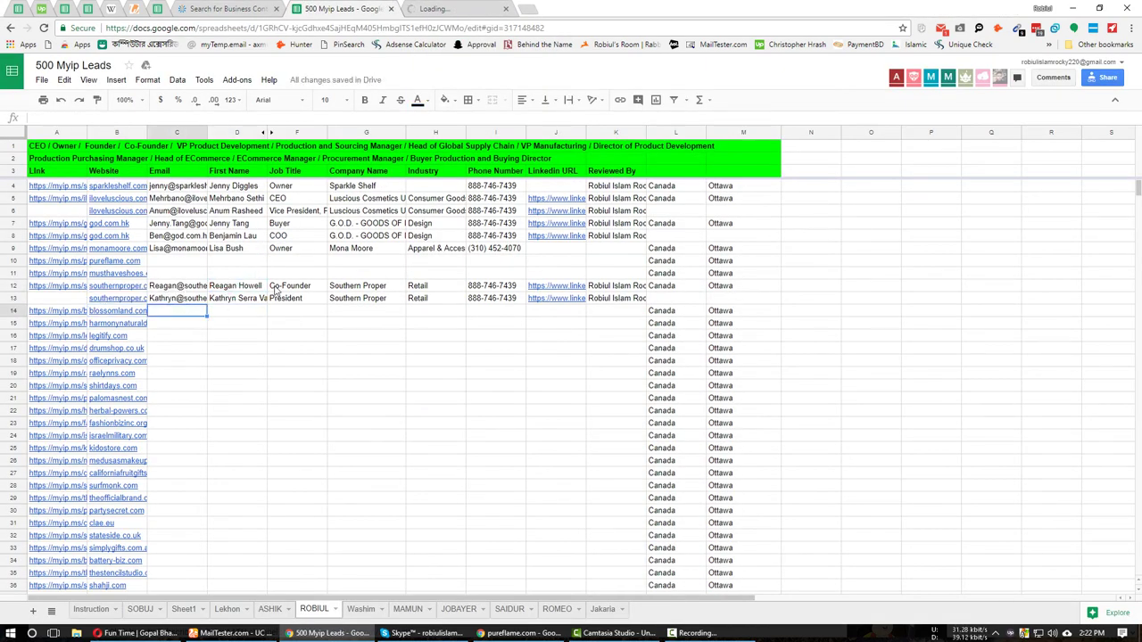
scroll(277, 291, "down", 2)
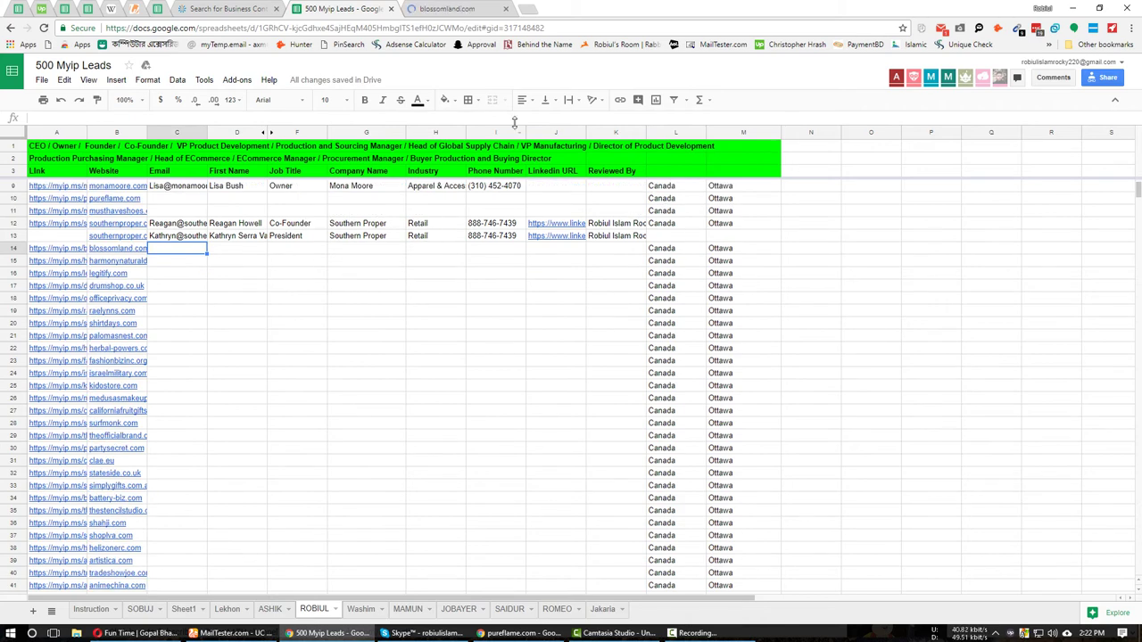
key("ctrl+Tab")
In a duplicated tab, search 'blossomland.com Linkedin' and open the Blossomland Accounting LinkedIn page.
right_click(486, 9)
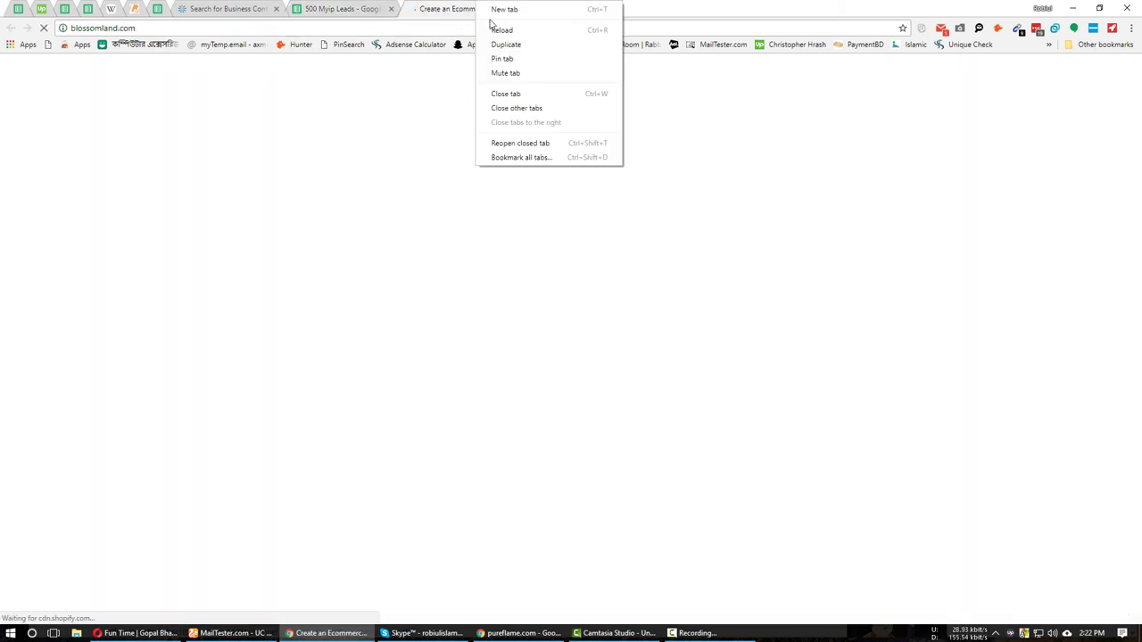
left_click(501, 43)
left_click(243, 28)
left_click(243, 27)
type("Linkedin")
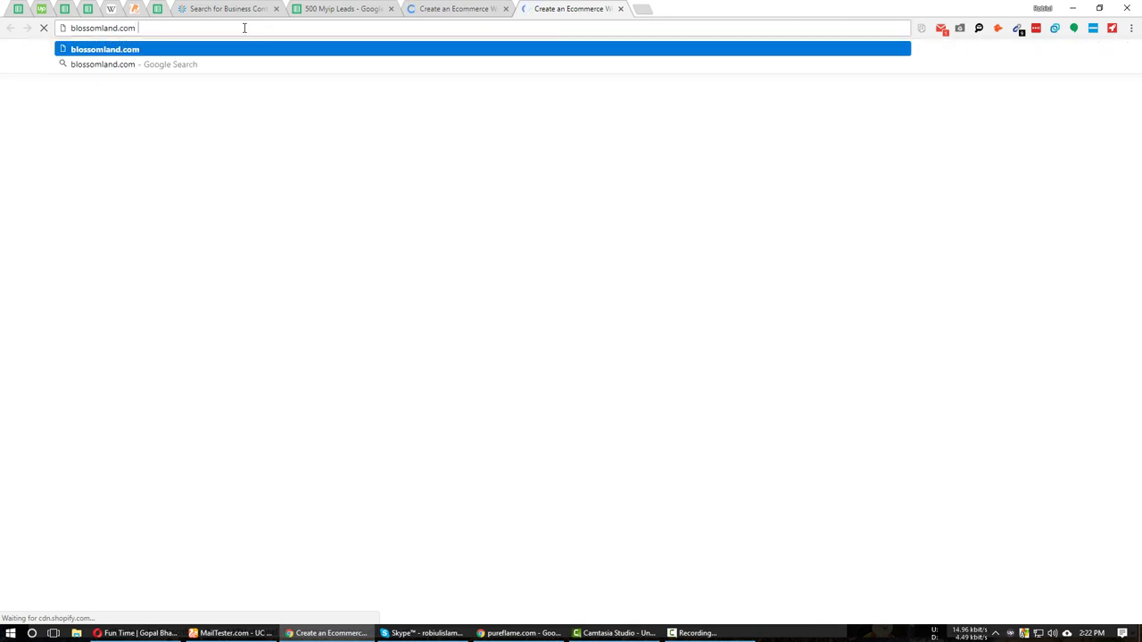
key("Return")
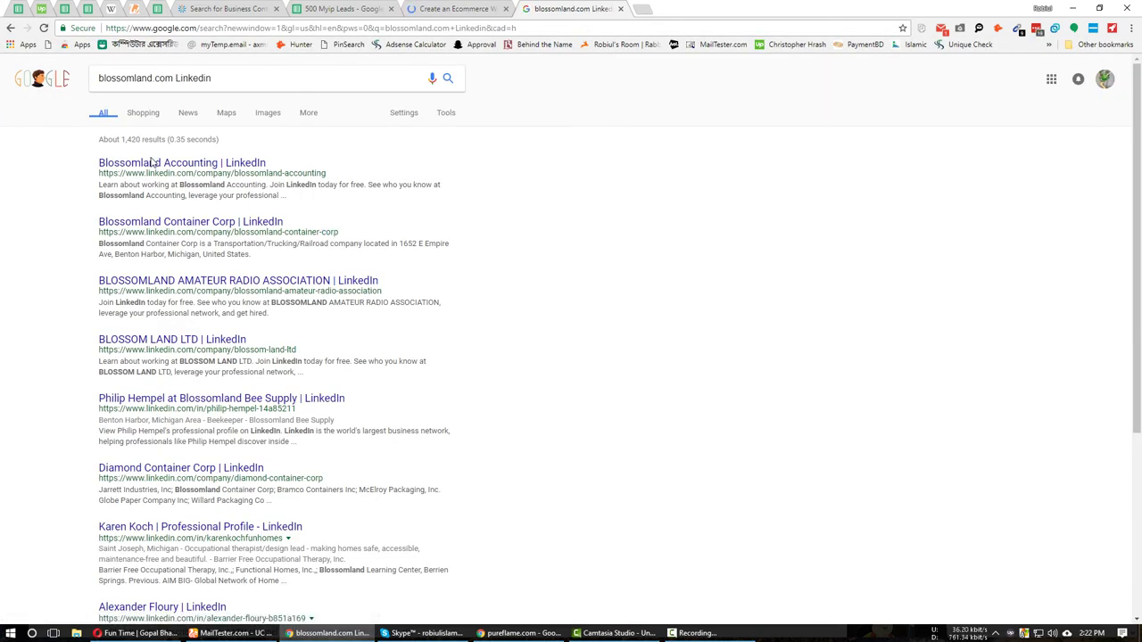
middle_click(148, 166)
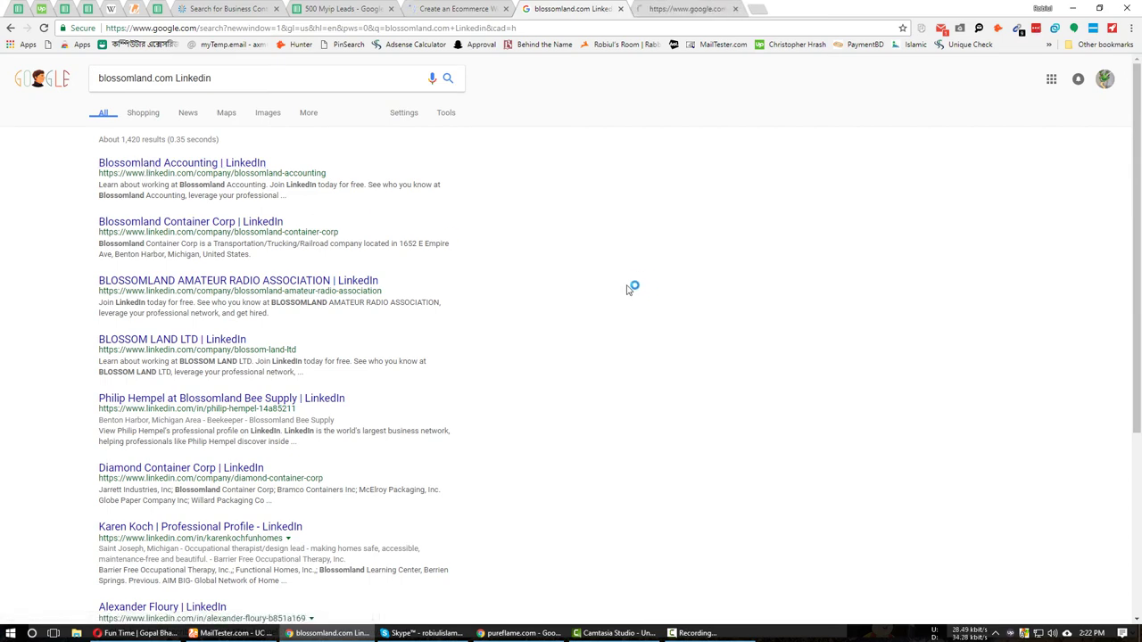
scroll(517, 402, "down", 5)
scroll(515, 407, "up", 5)
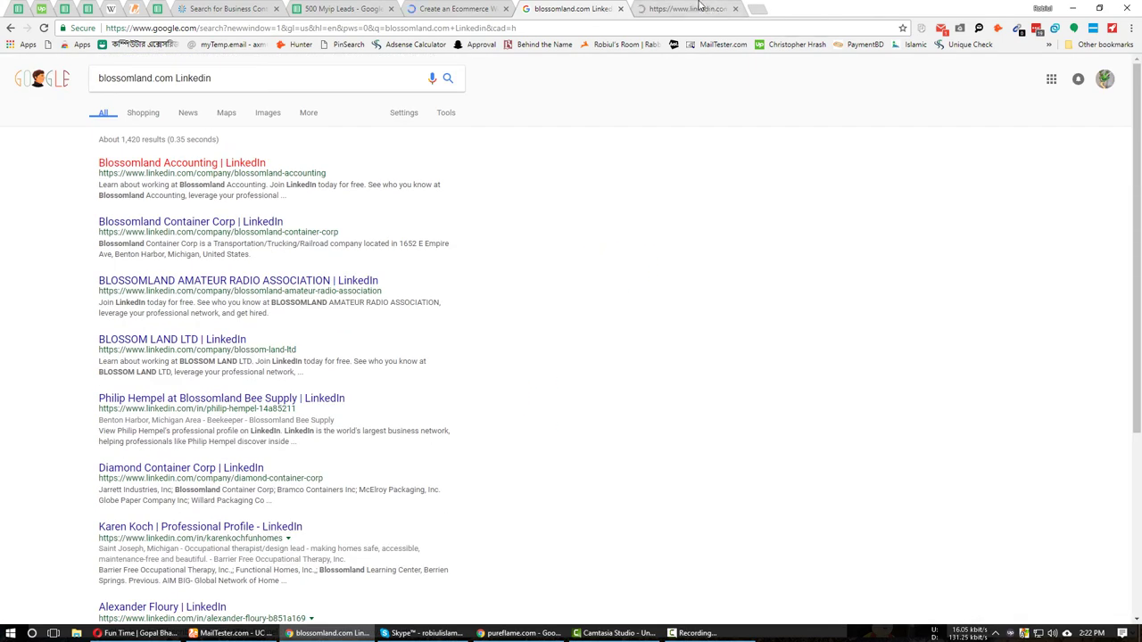
key("ctrl+Tab")
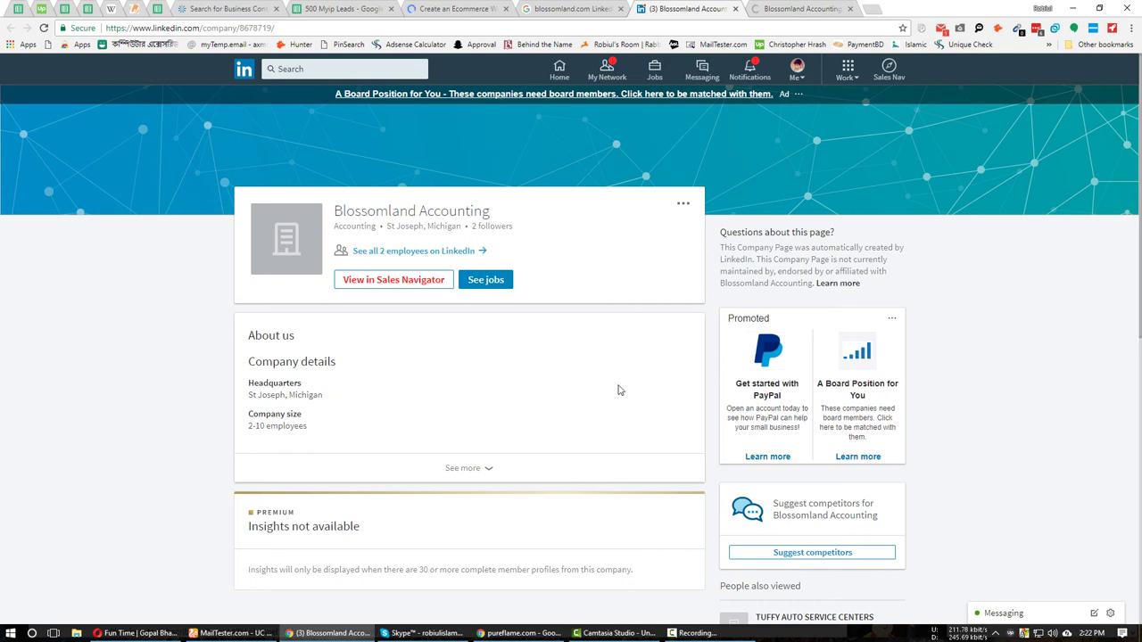
Go back to the blossomland search results, then duplicate the Shopify blossomland tab.
key("ctrl+shift+Tab")
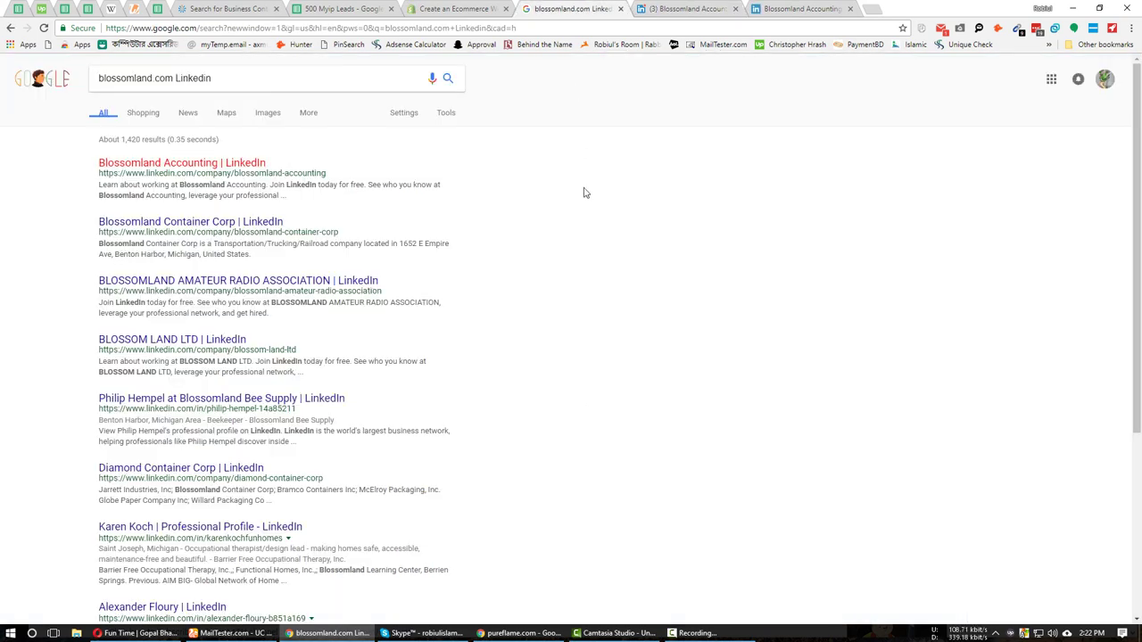
double_click(193, 80)
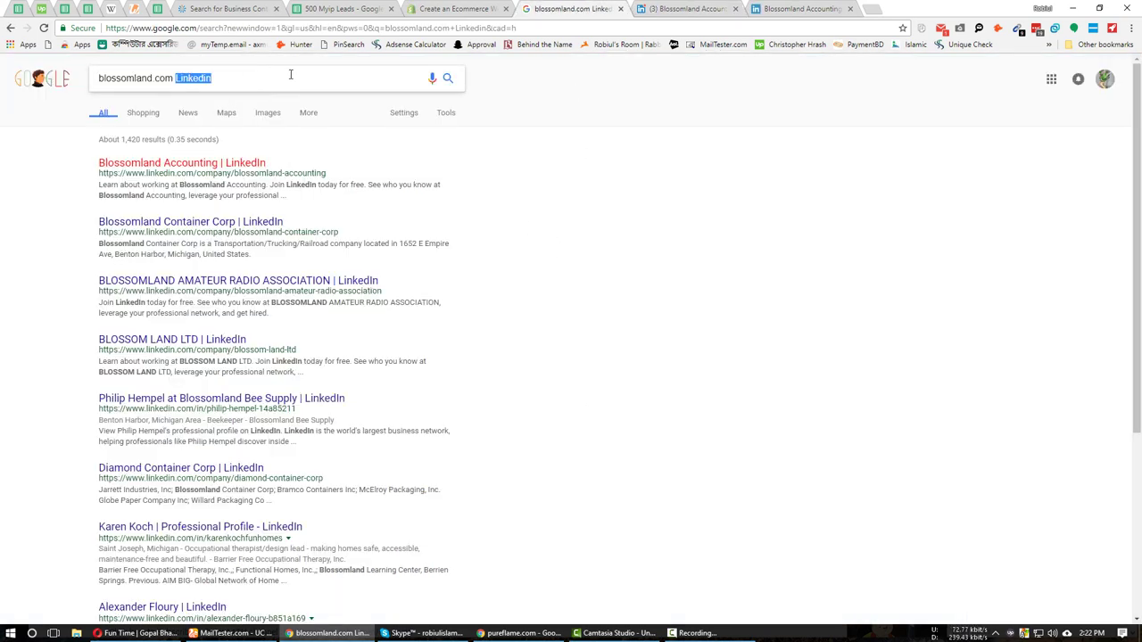
left_click(478, 8)
right_click(478, 8)
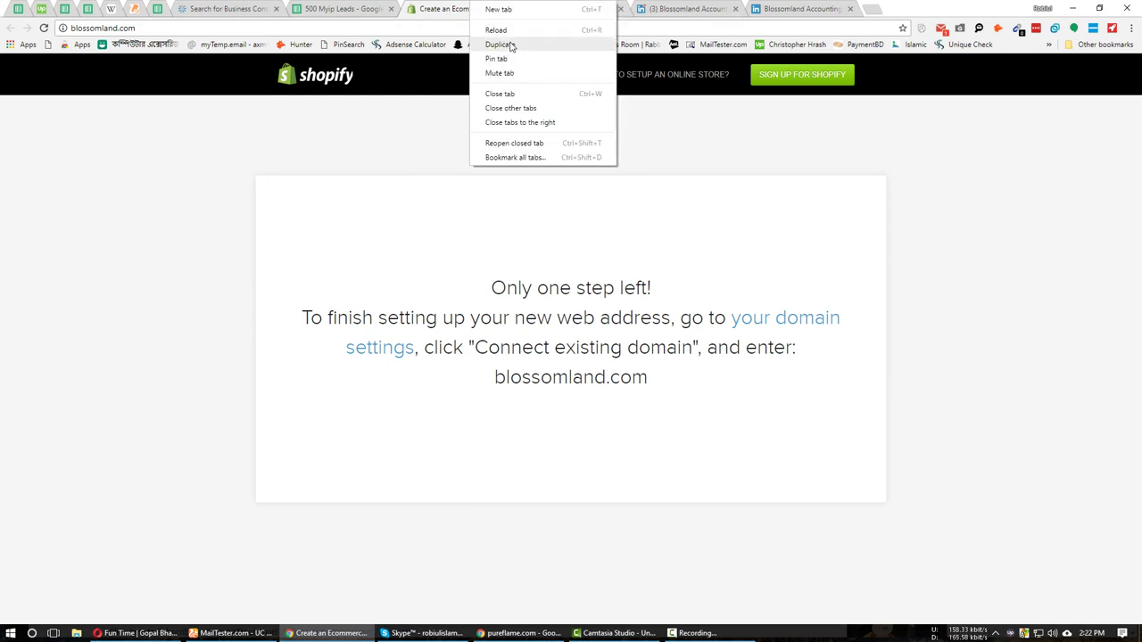
left_click(498, 44)
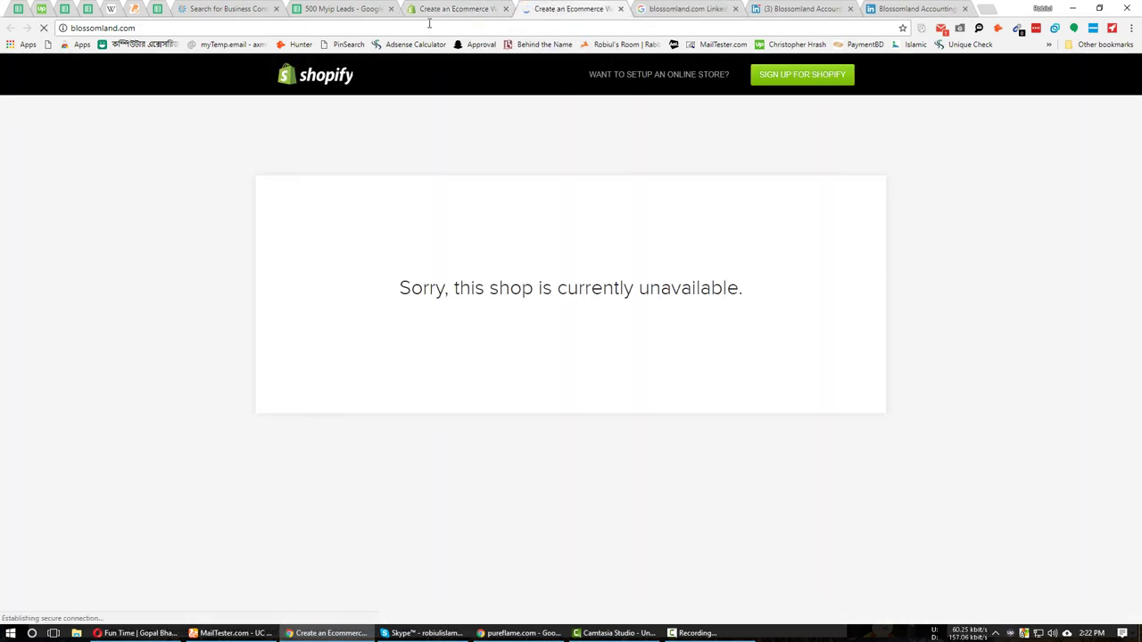
Search 'blossomland.com Linkedin' in the duplicate, close the extra results tab, and start a new tab.
left_click(352, 25)
left_click(352, 22)
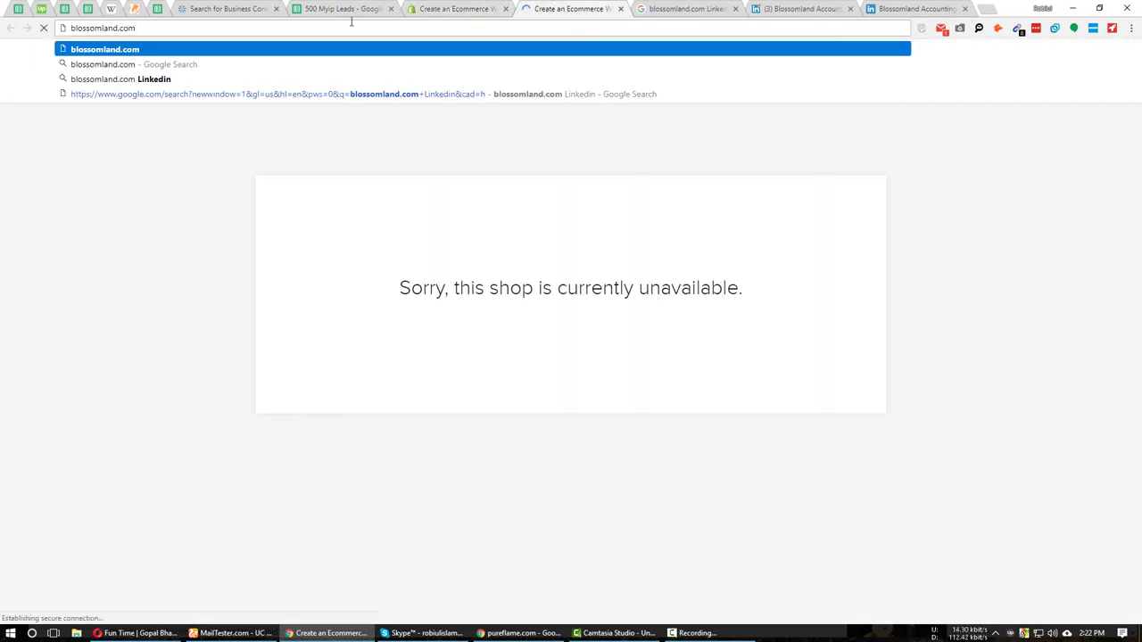
type("Linkedin")
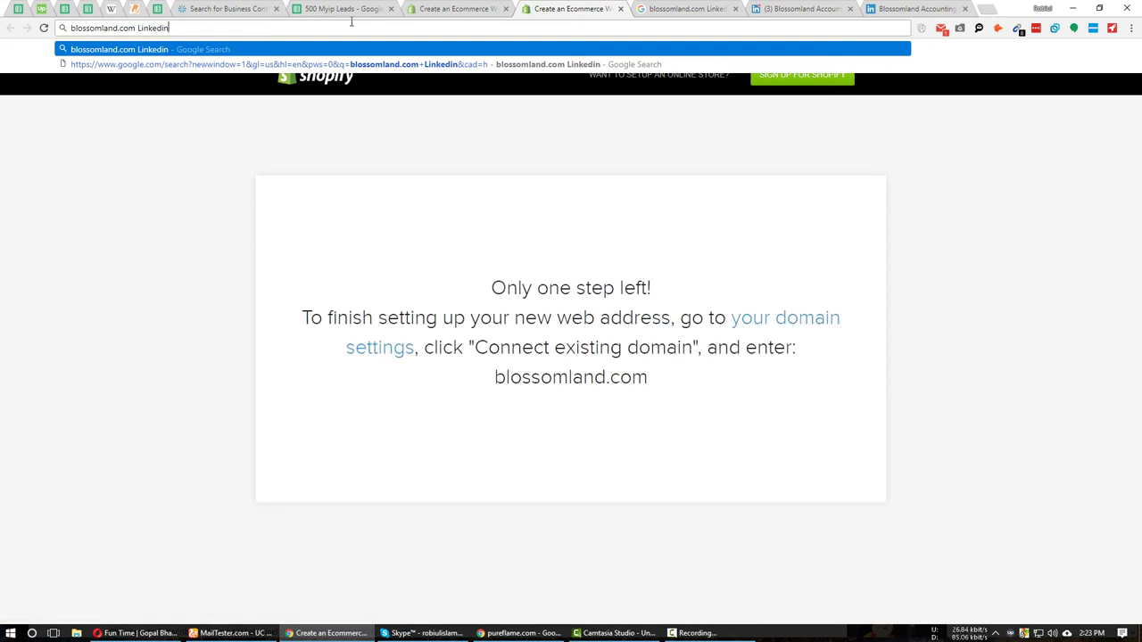
key("Return")
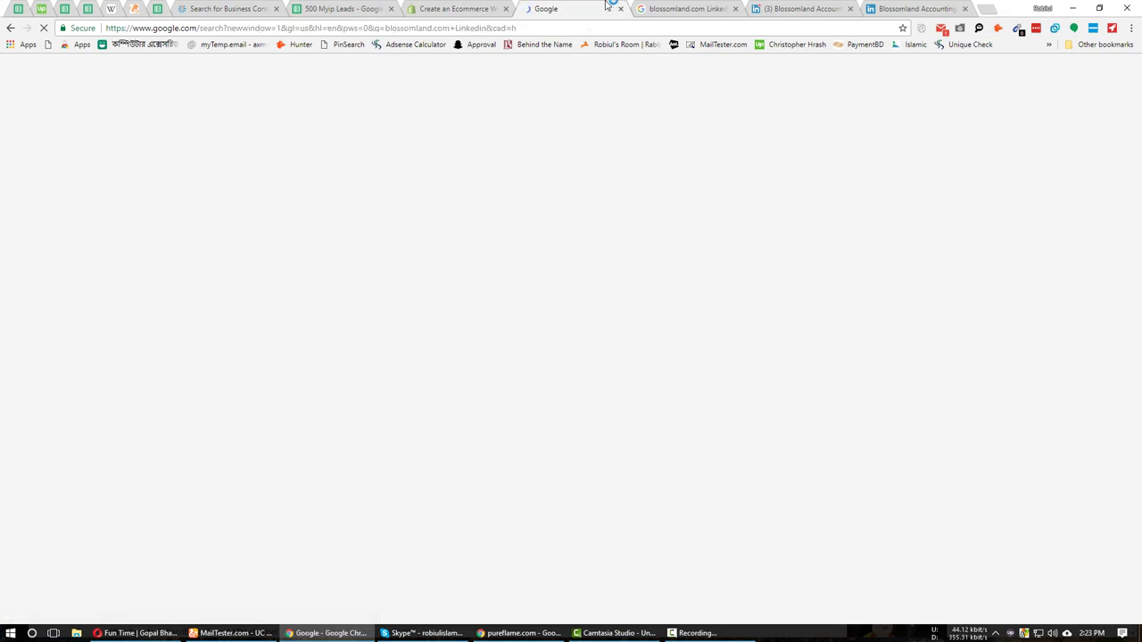
left_click(735, 8)
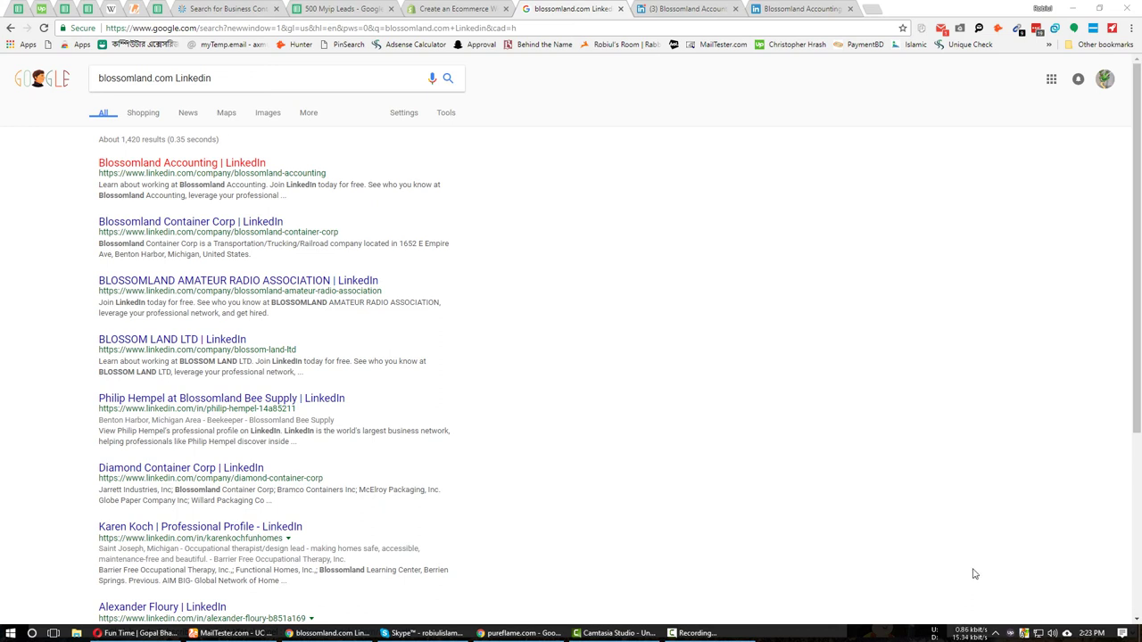
left_click(874, 9)
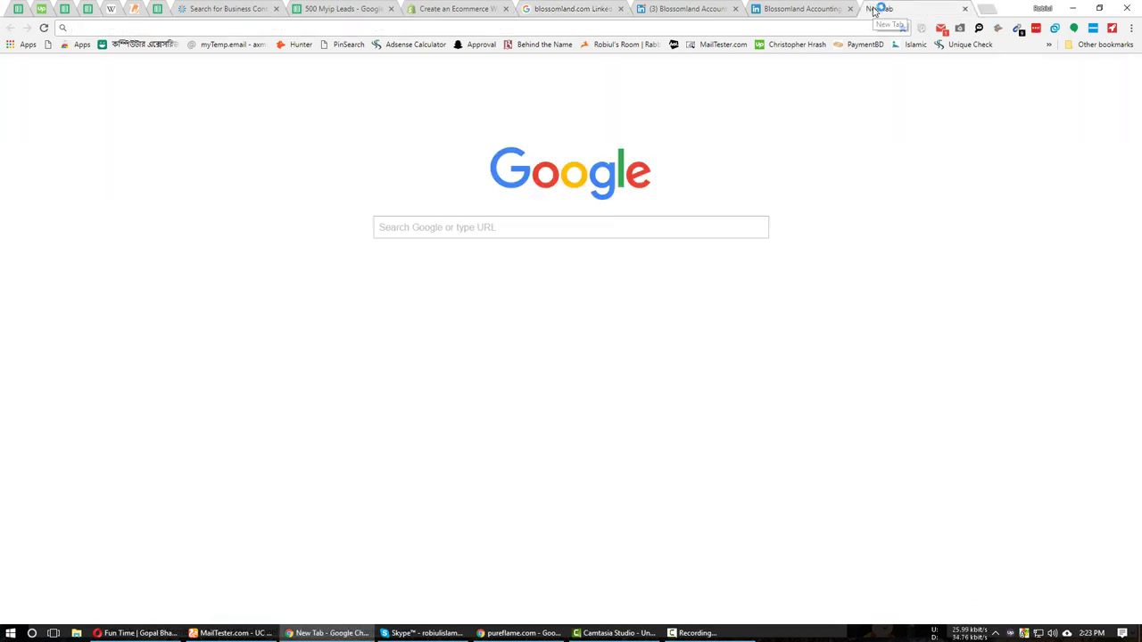
Search 'avro 4.5 download' and open the Software Informer Avro Keyboard result.
type("av")
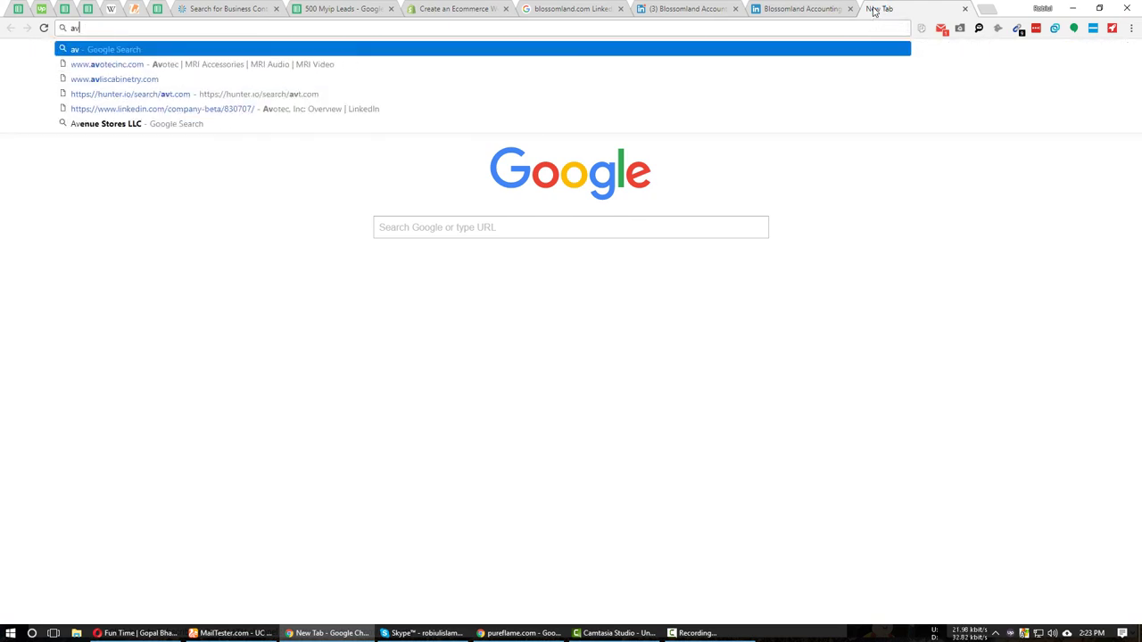
type("ro 4.")
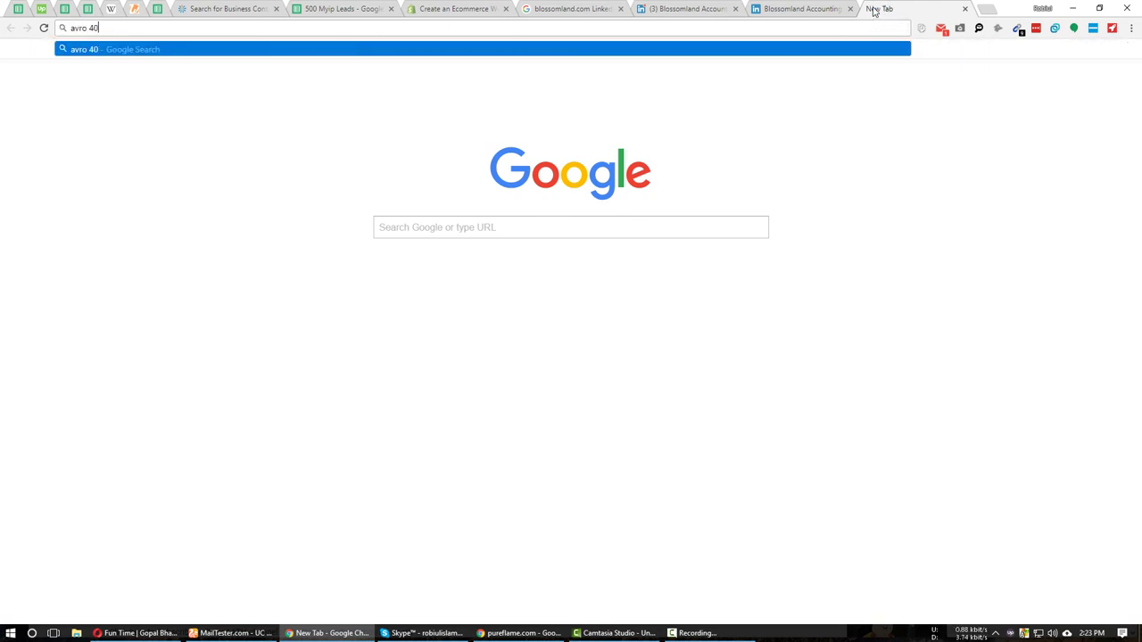
type("5")
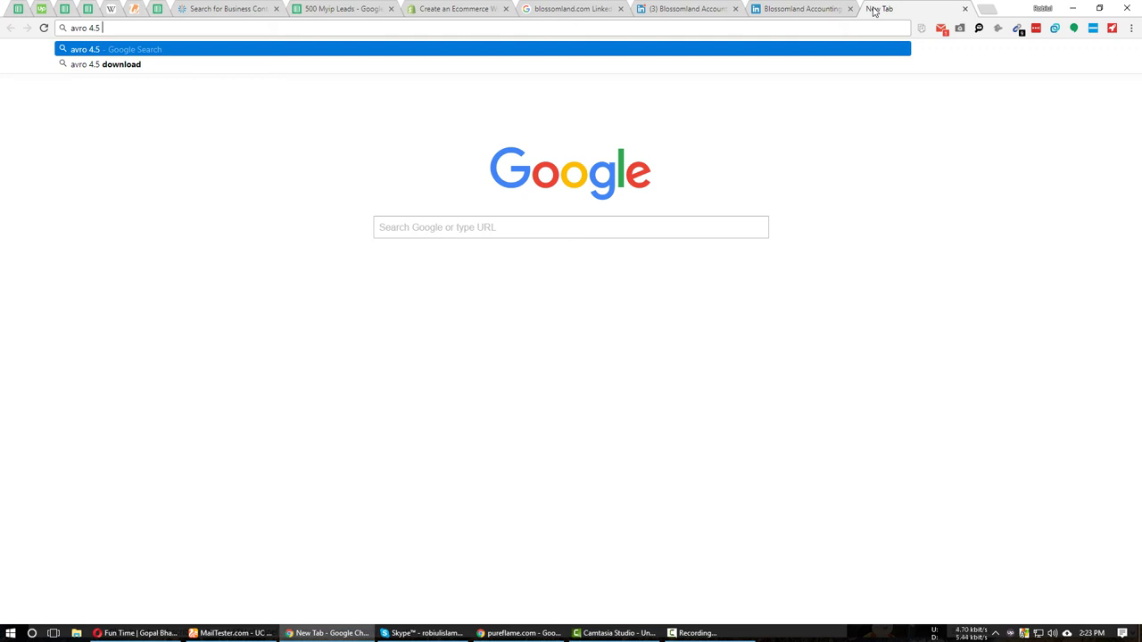
key("Down")
key("Return")
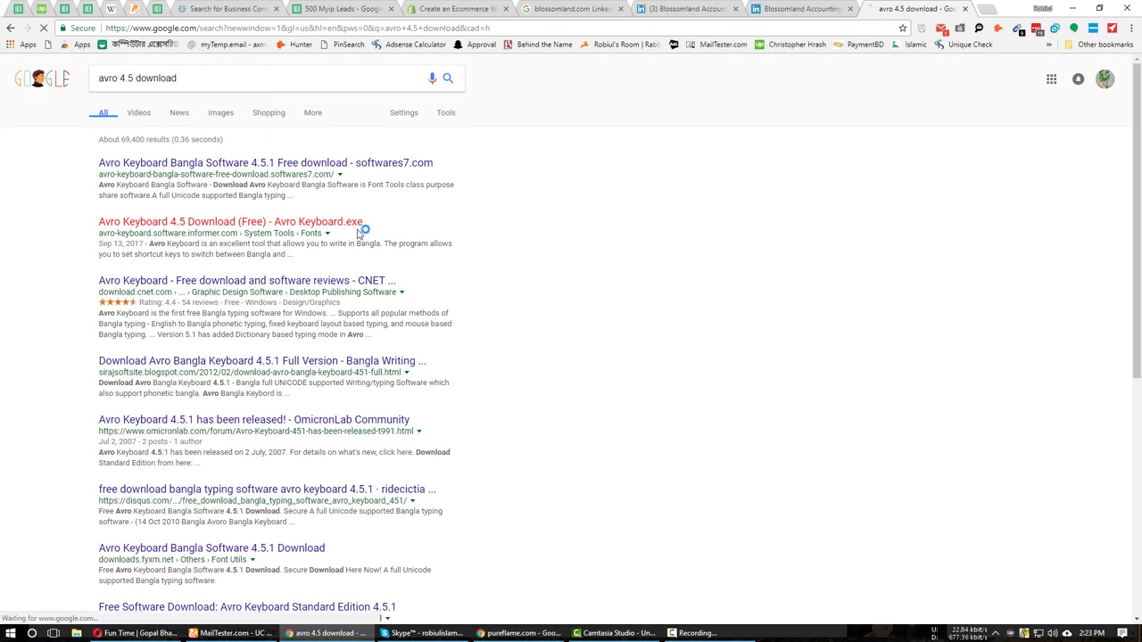
middle_click(241, 223)
key("ctrl+w")
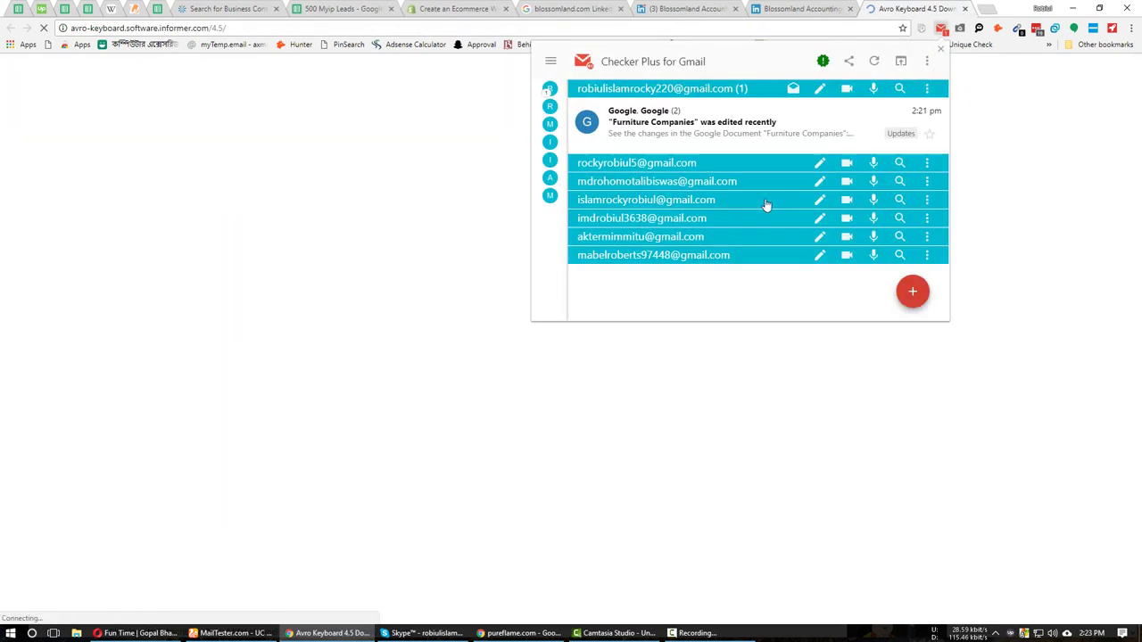
Start the Avro Keyboard download, declining the Software Informer client, until Save As appears.
left_click(965, 116)
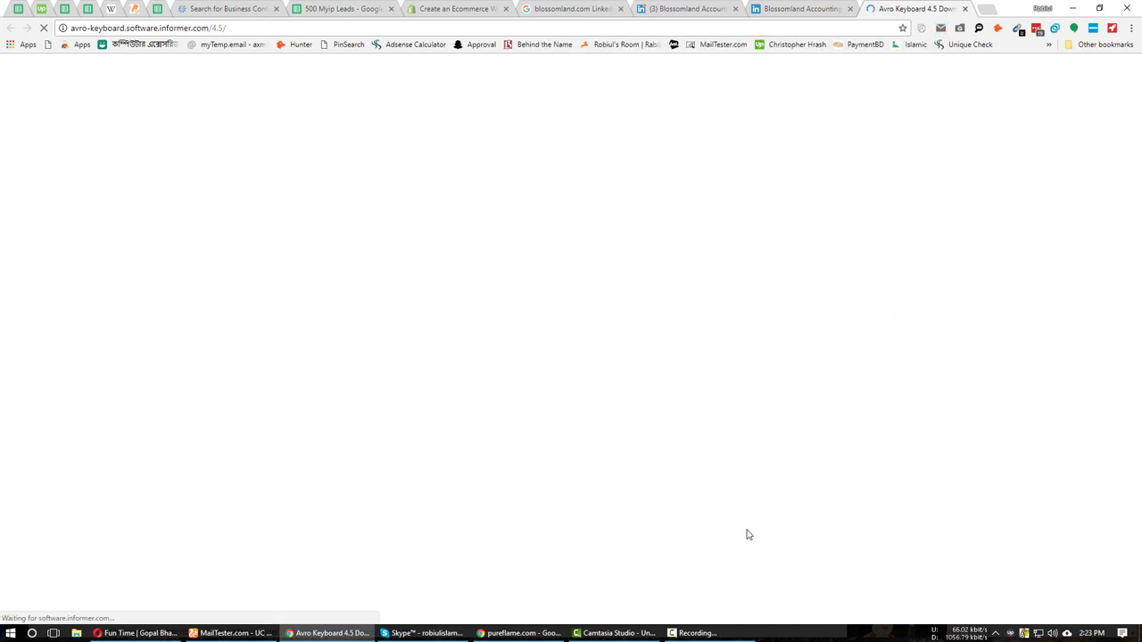
scroll(668, 522, "down", 1)
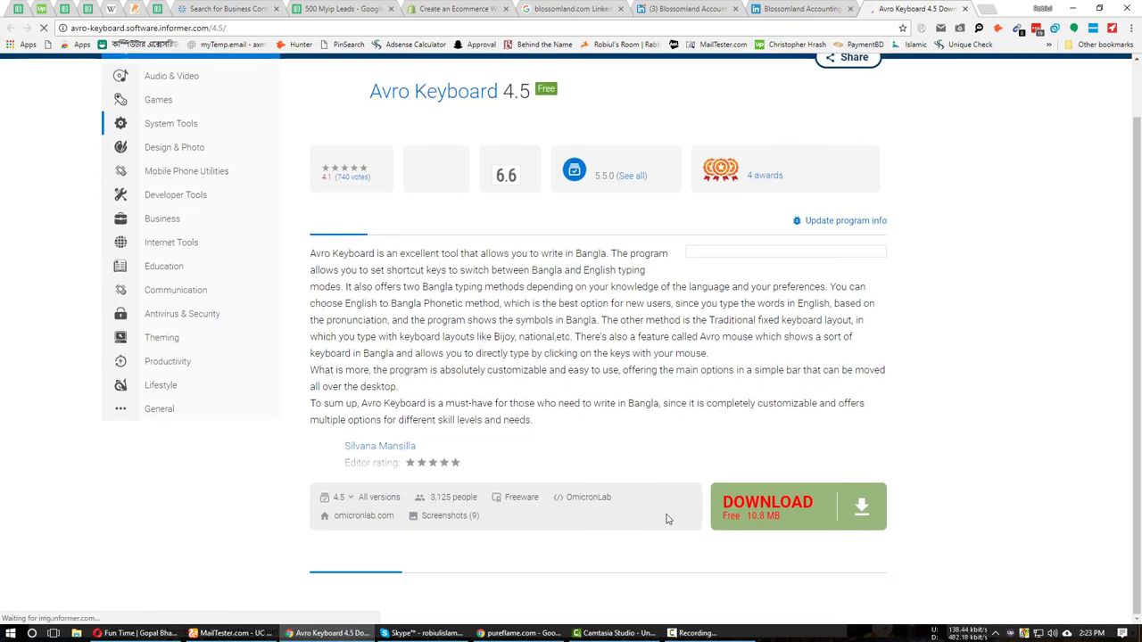
scroll(759, 549, "up", 1)
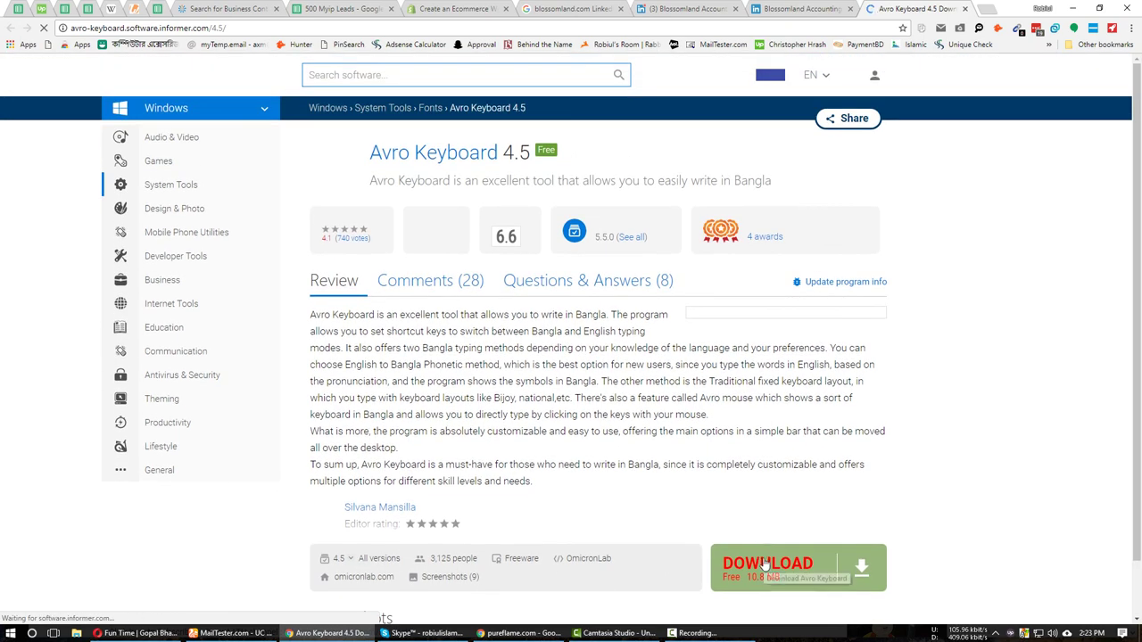
scroll(772, 614, "down", 3)
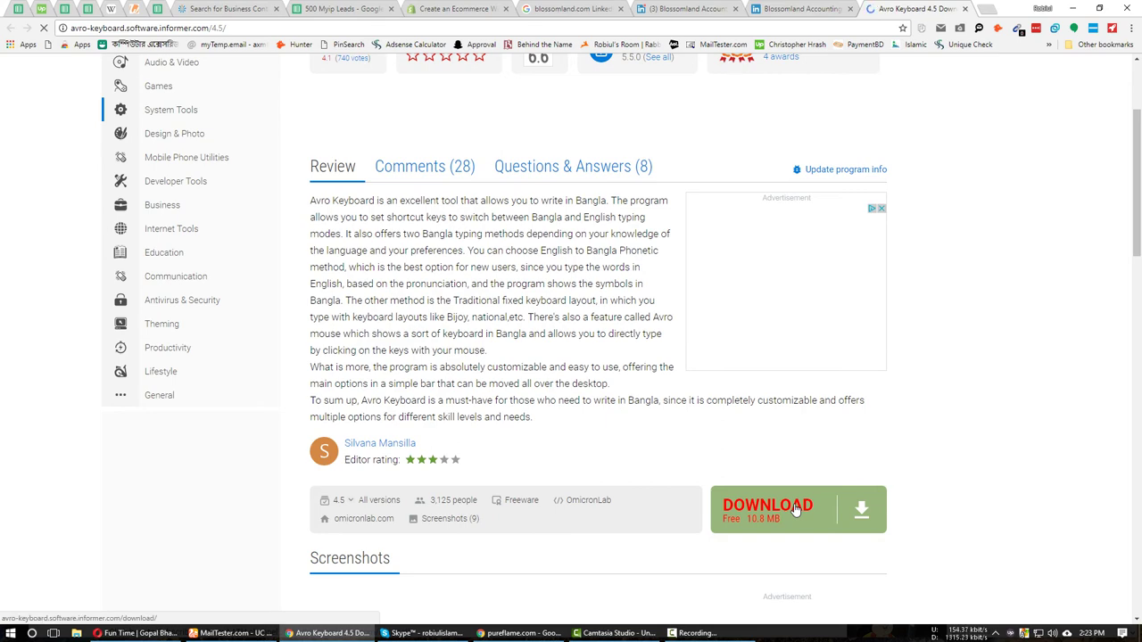
left_click(797, 509)
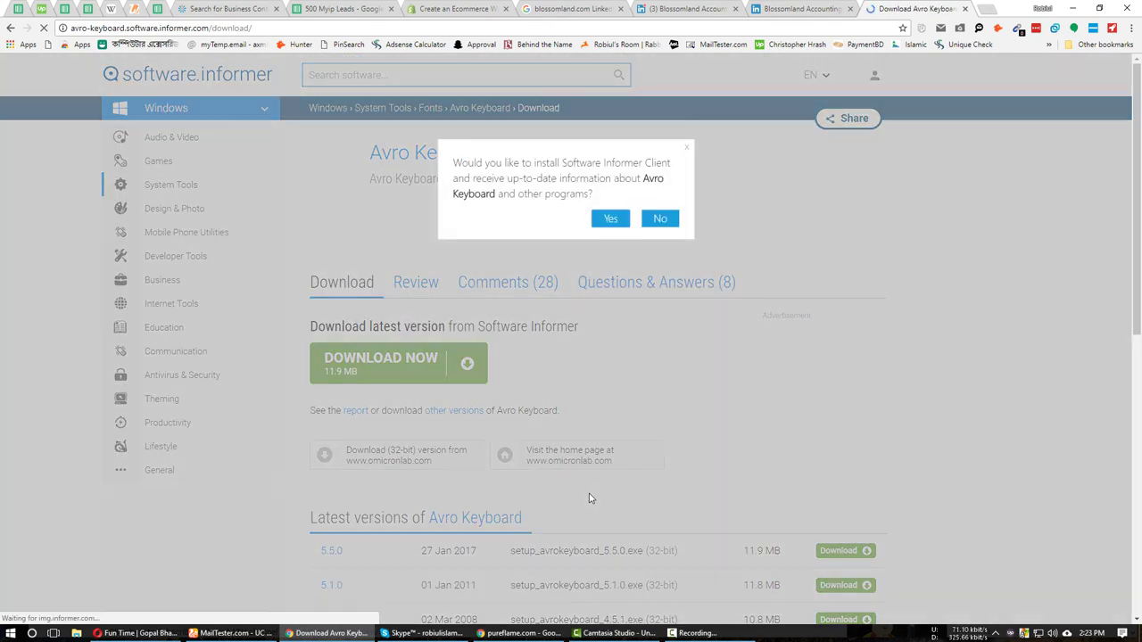
left_click(660, 219)
scroll(591, 382, "down", 3)
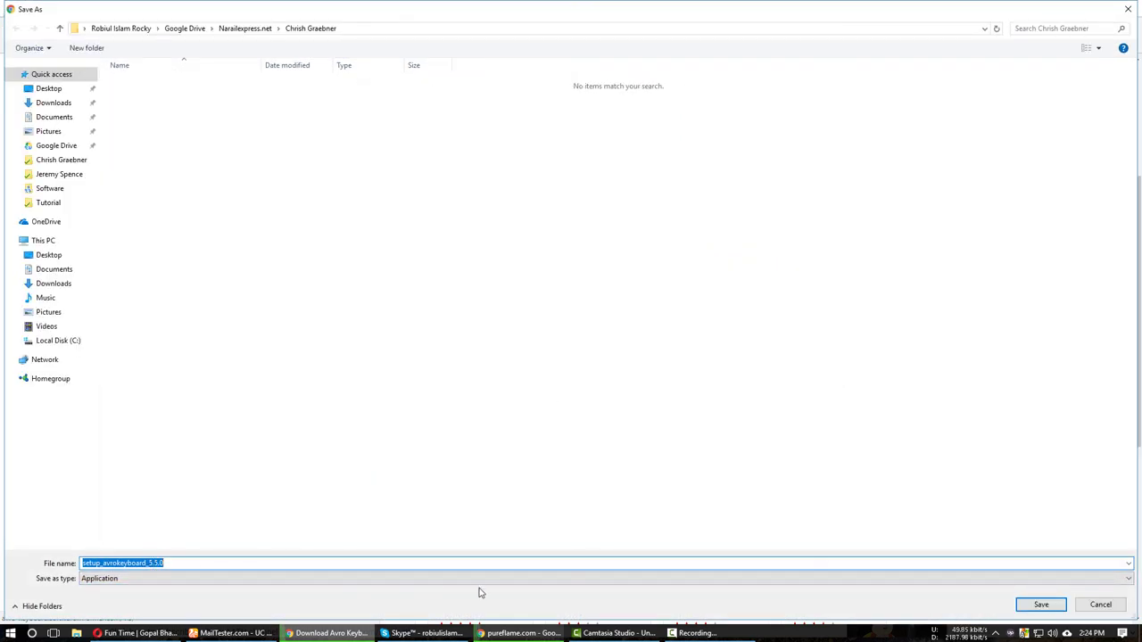
Cancel saving the Avro Keyboard installer and close the download tab.
left_click(1100, 605)
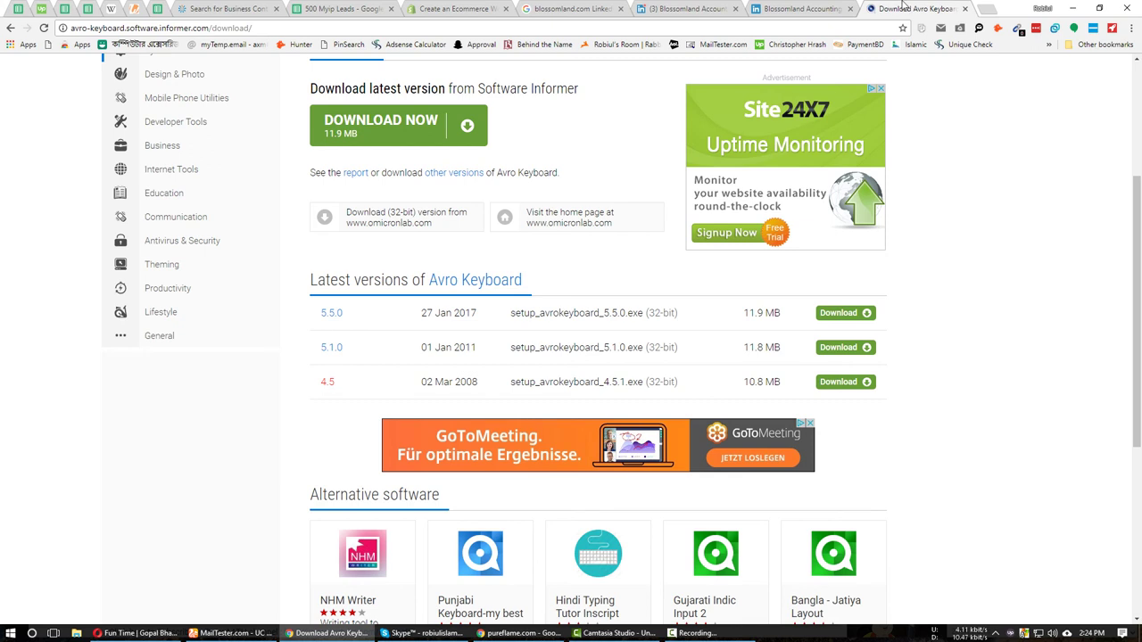
left_click(249, 29)
key("ctrl+c")
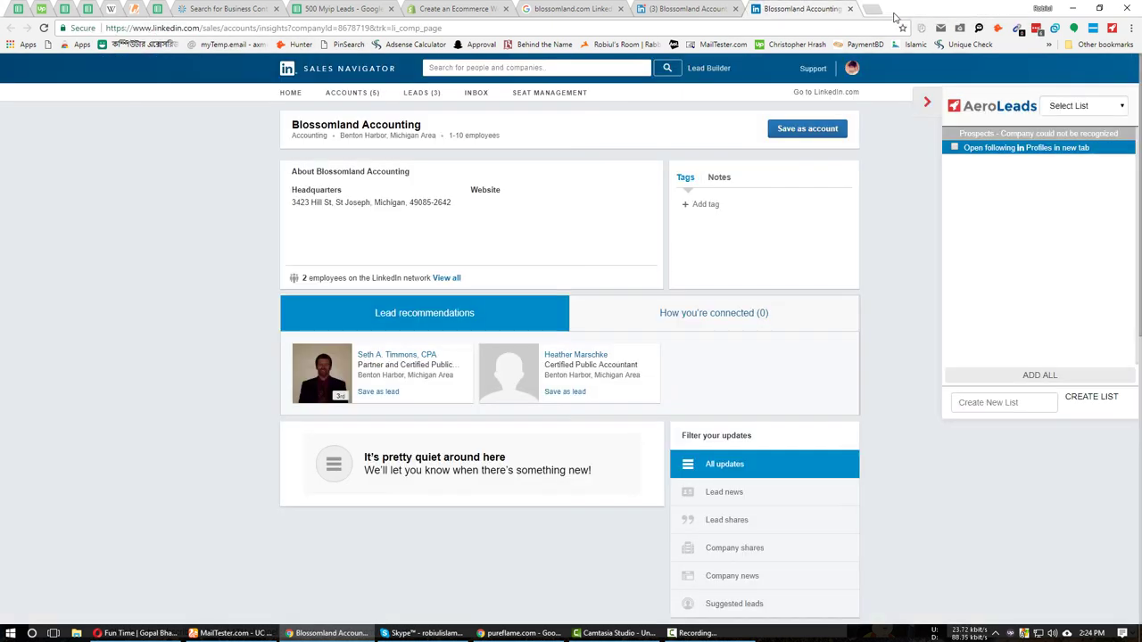
middle_click(898, 11)
Search for a contact in Skype, clear the search, and return to Chrome.
left_click(421, 633)
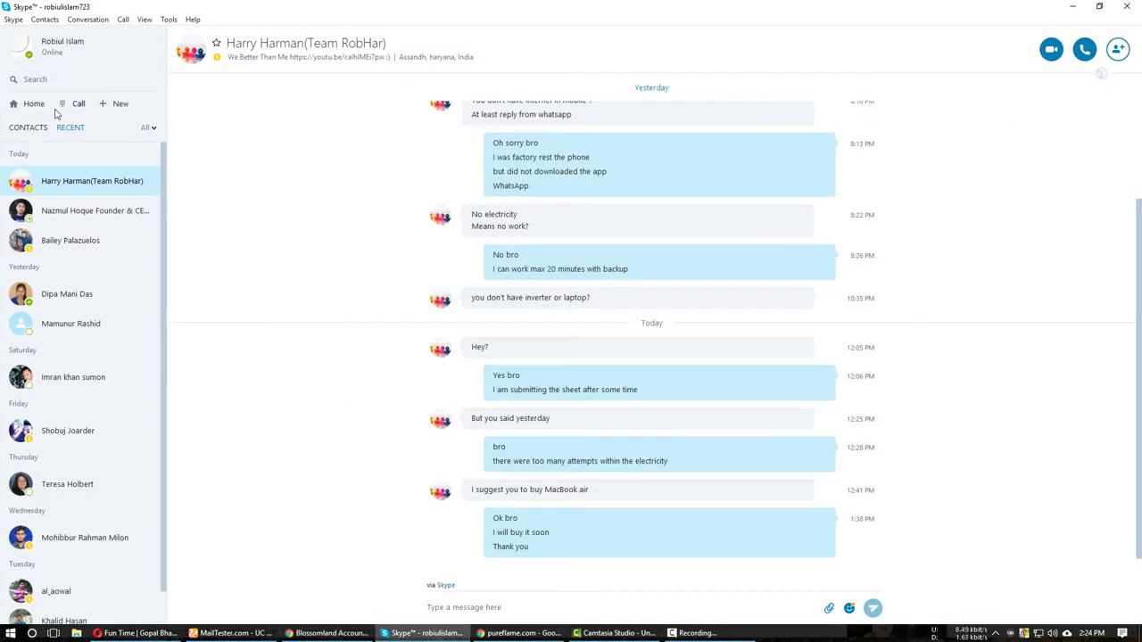
left_click(74, 78)
type("mi")
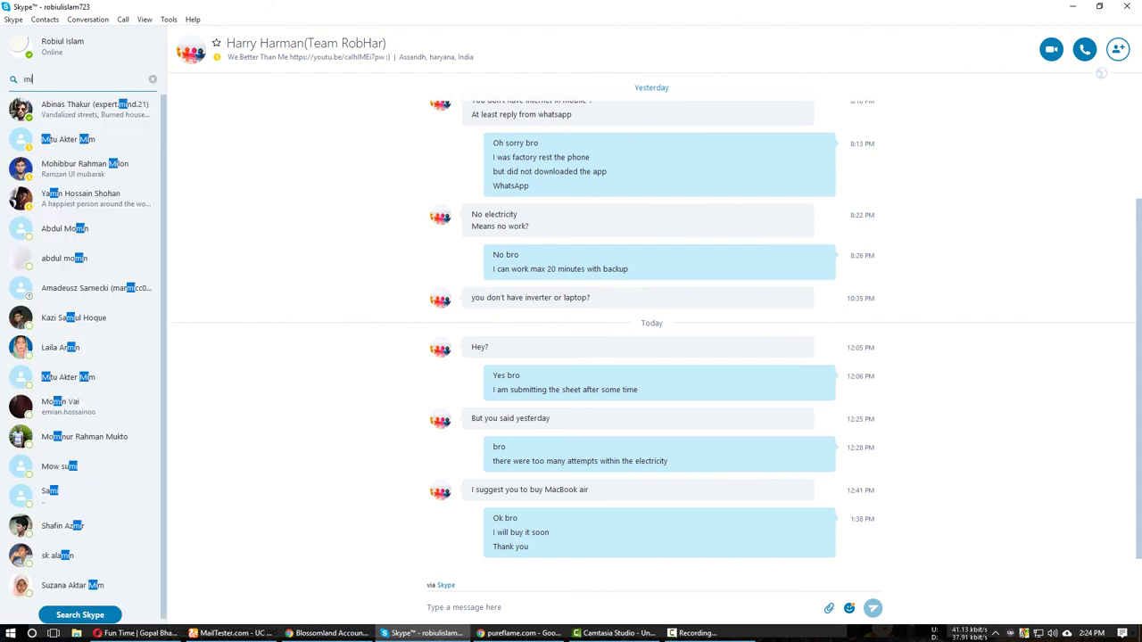
type("tu")
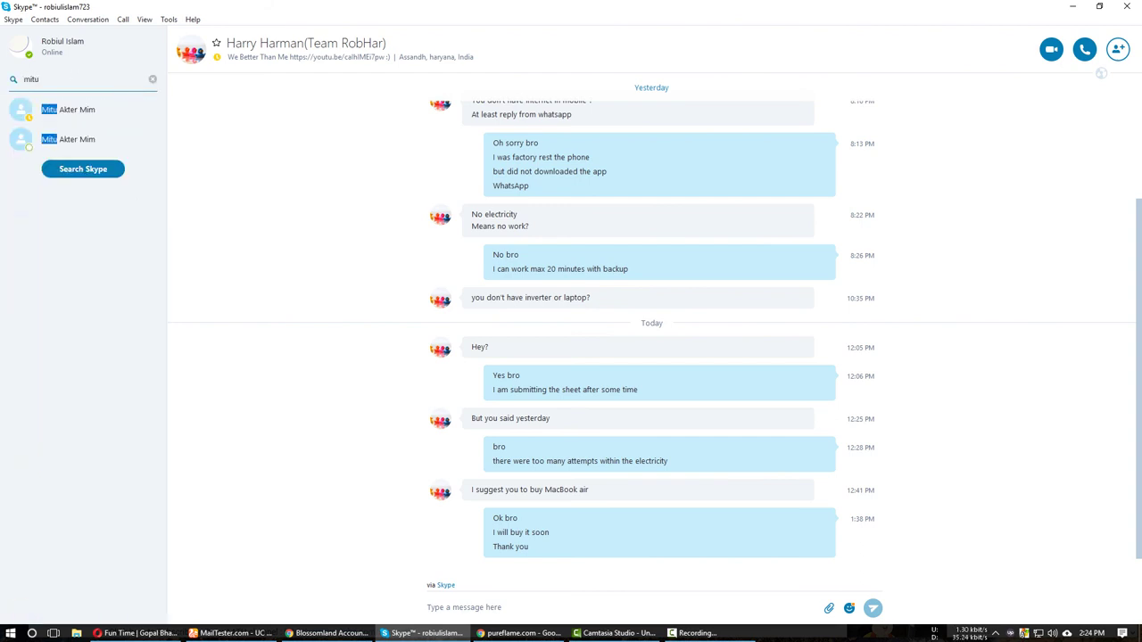
key("BackSpace")
key("BackSpace")
key("BackSpace")
key("BackSpace")
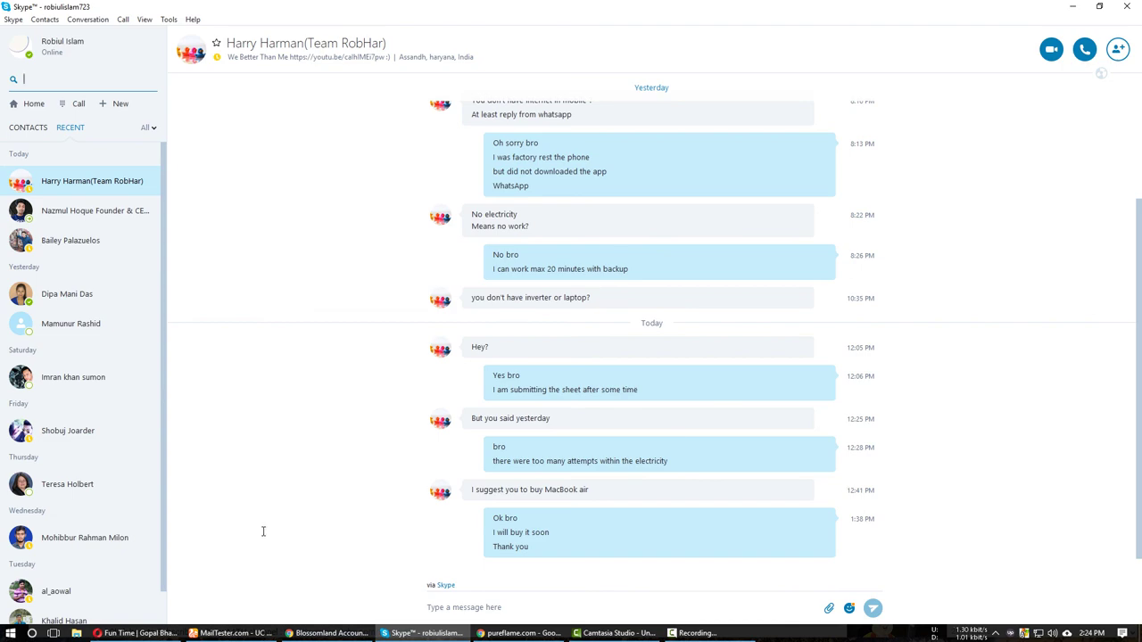
left_click(323, 633)
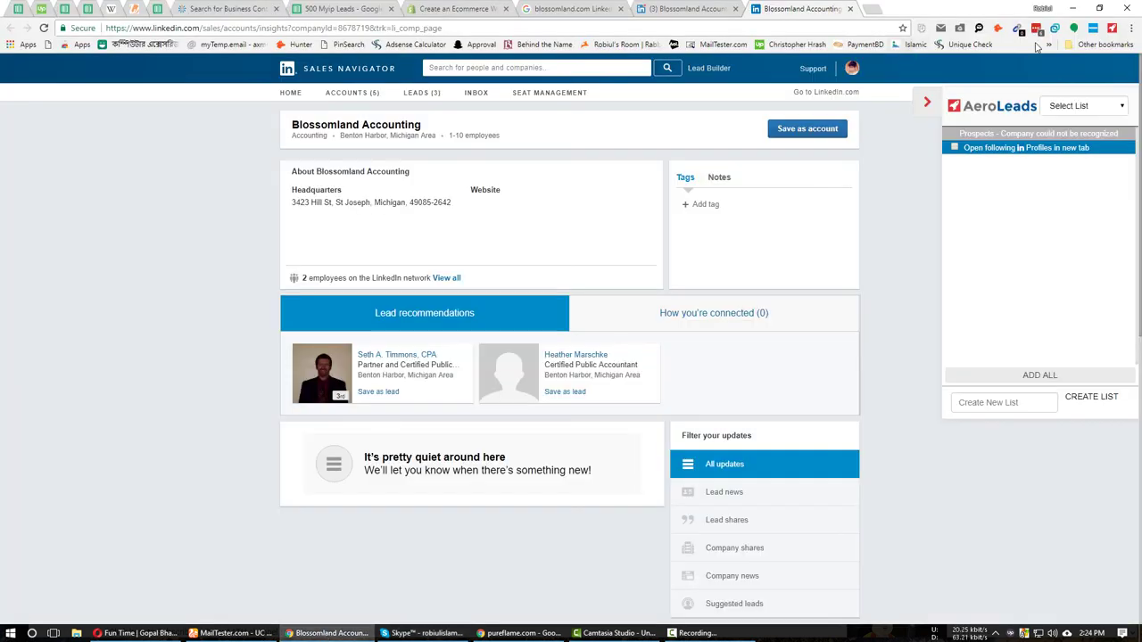
Paste and send the Avro keyboard download link to a contact in Hangouts, then close it.
left_click(1074, 28)
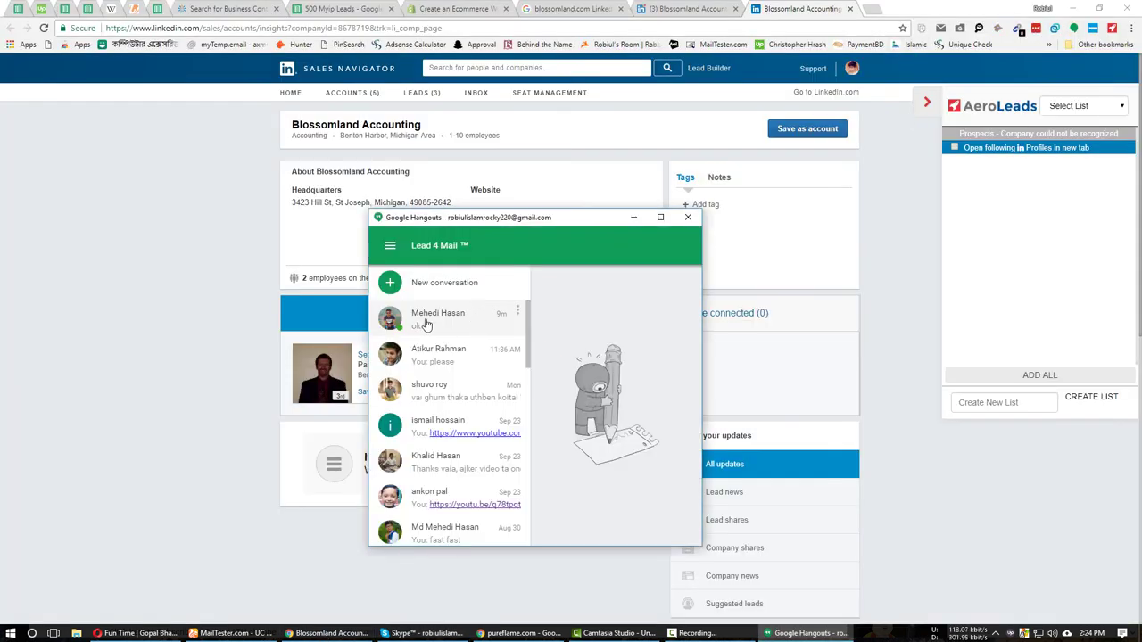
left_click(426, 325)
key("ctrl+v")
key("Return")
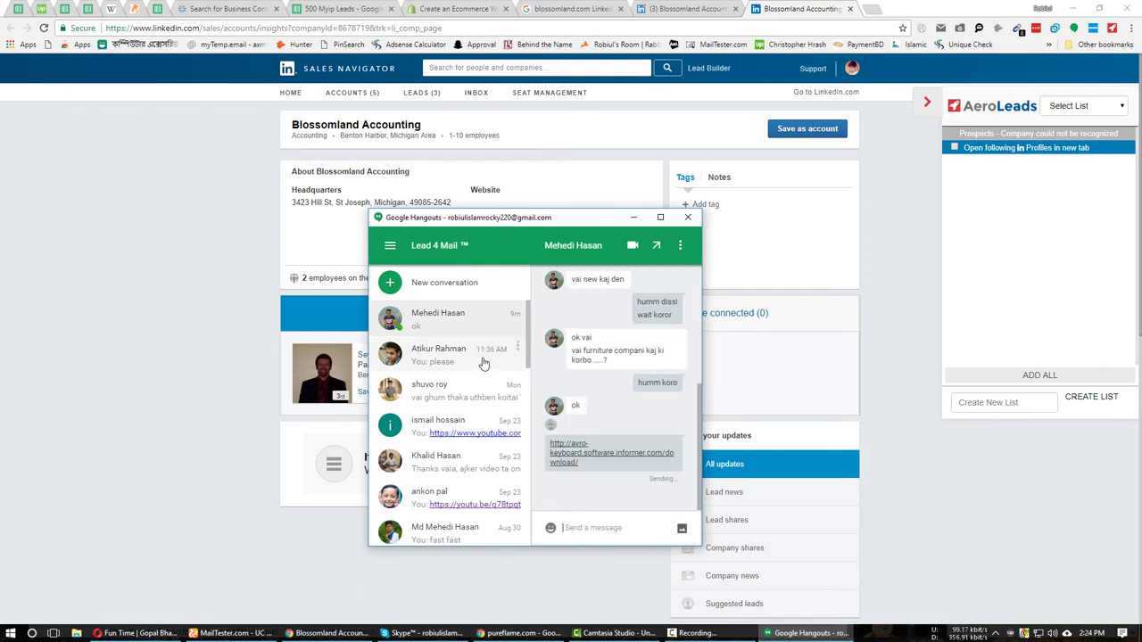
left_click(688, 217)
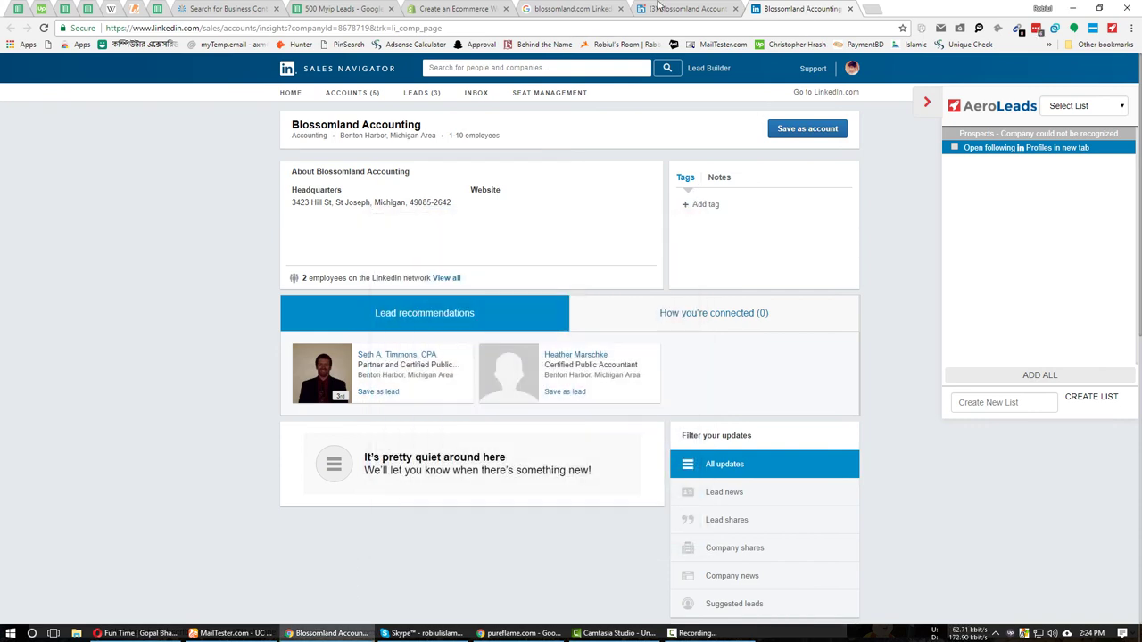
left_click(658, 8)
List all Blossomland Accounting employees from the Sales Navigator account page.
left_click(793, 8)
scroll(467, 455, "down", 4)
scroll(467, 461, "up", 4)
left_click(446, 278)
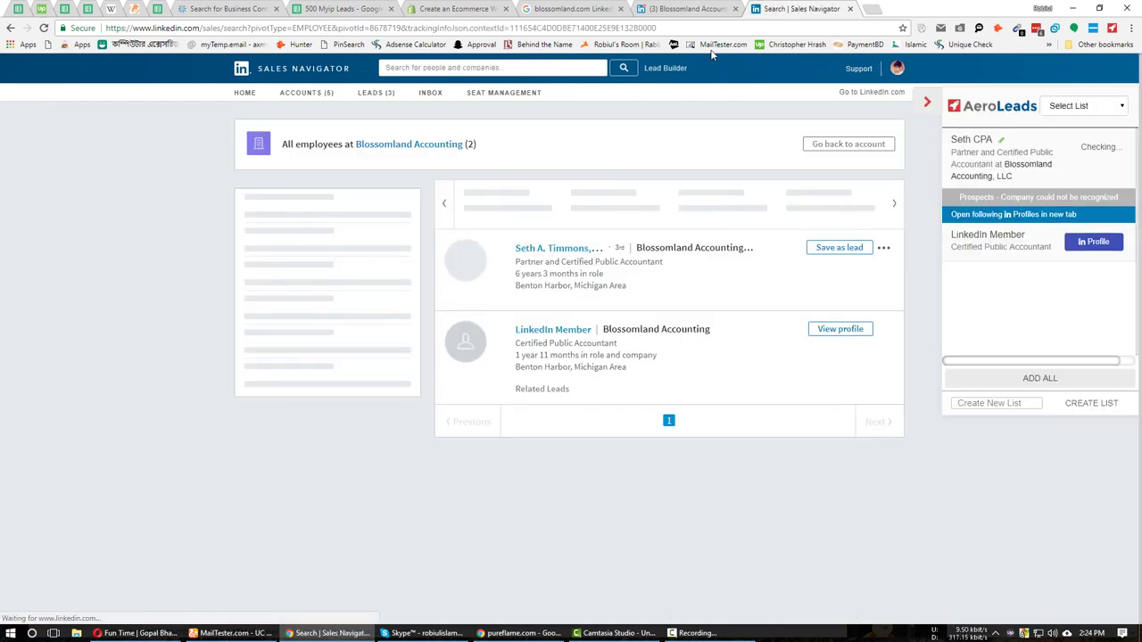
left_click(702, 9)
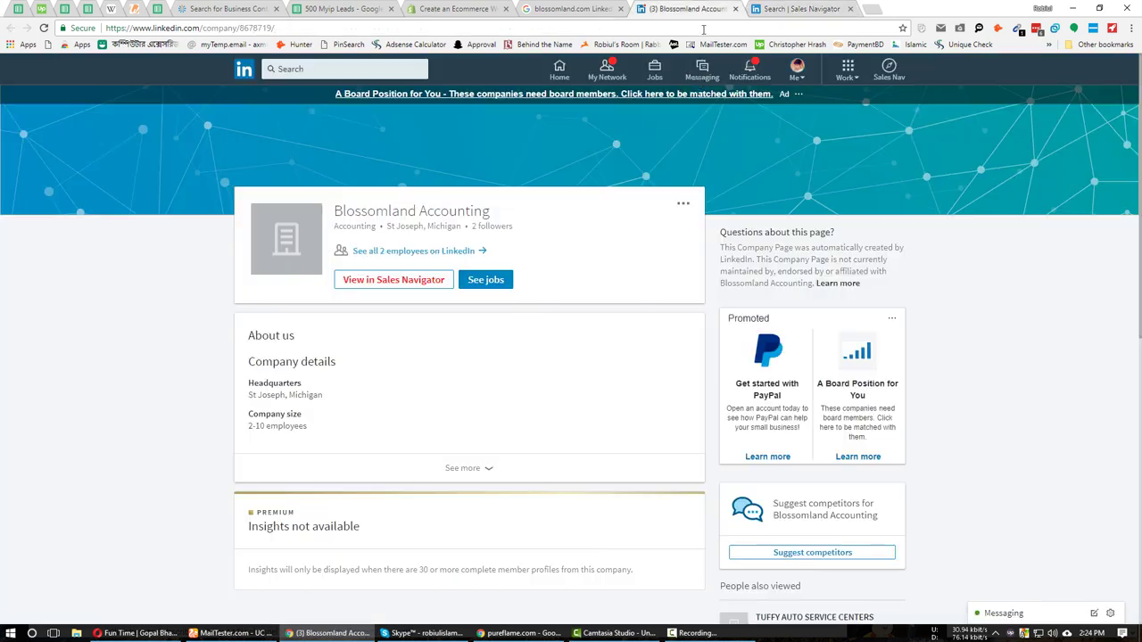
left_click(819, 8)
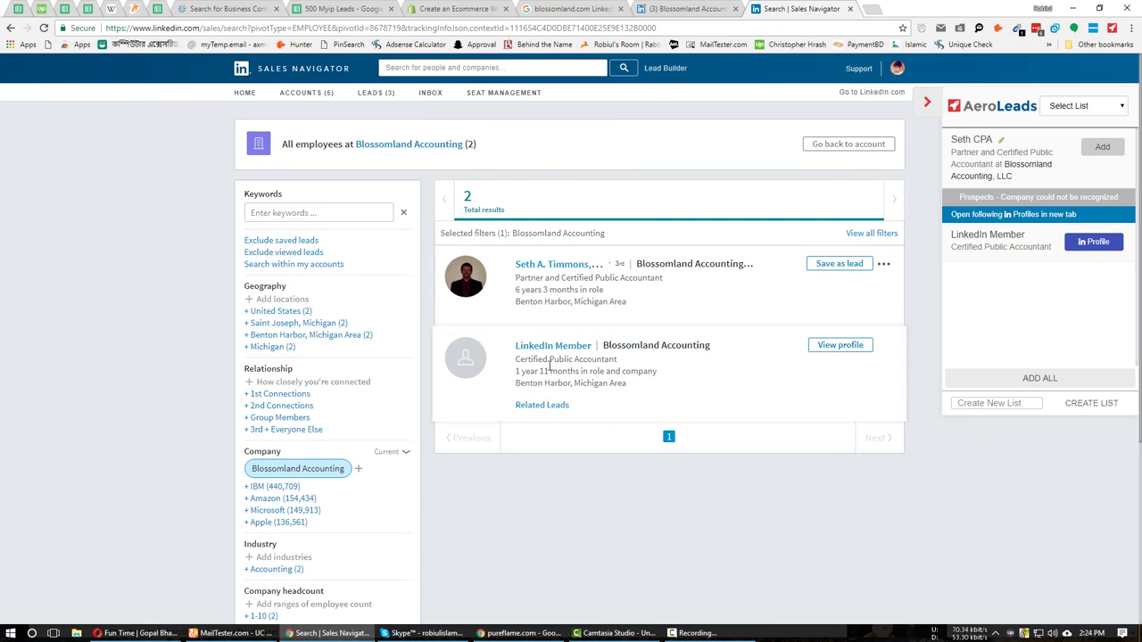
Check the lead sheet and other tabs, then select blossomland.com in the Google search box.
left_click(339, 8)
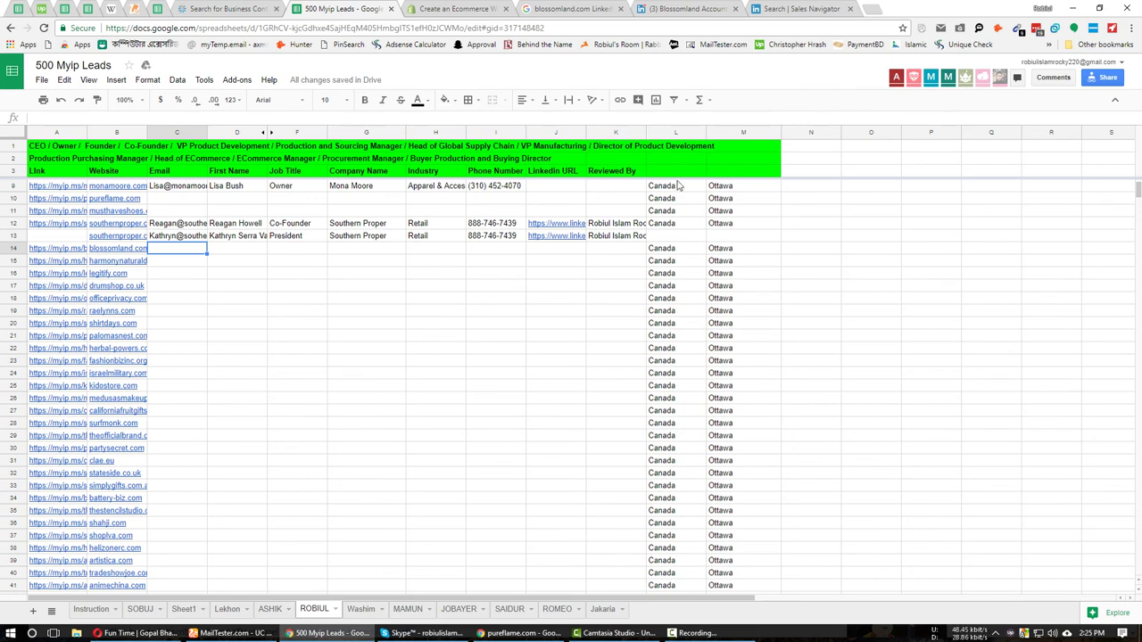
left_click(844, 6)
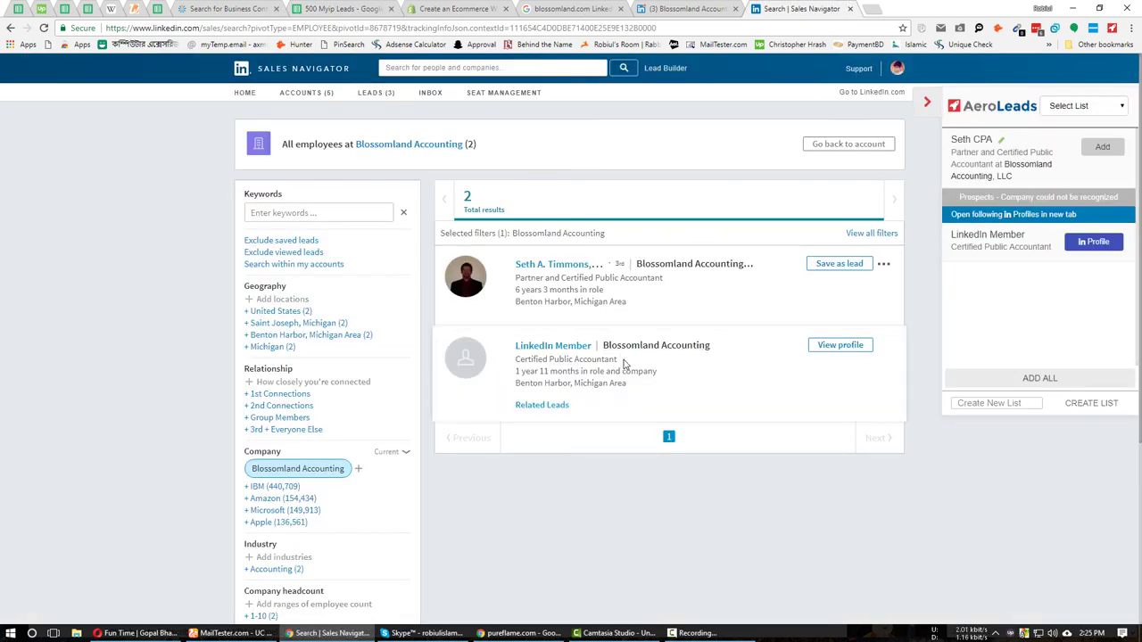
left_click(571, 8)
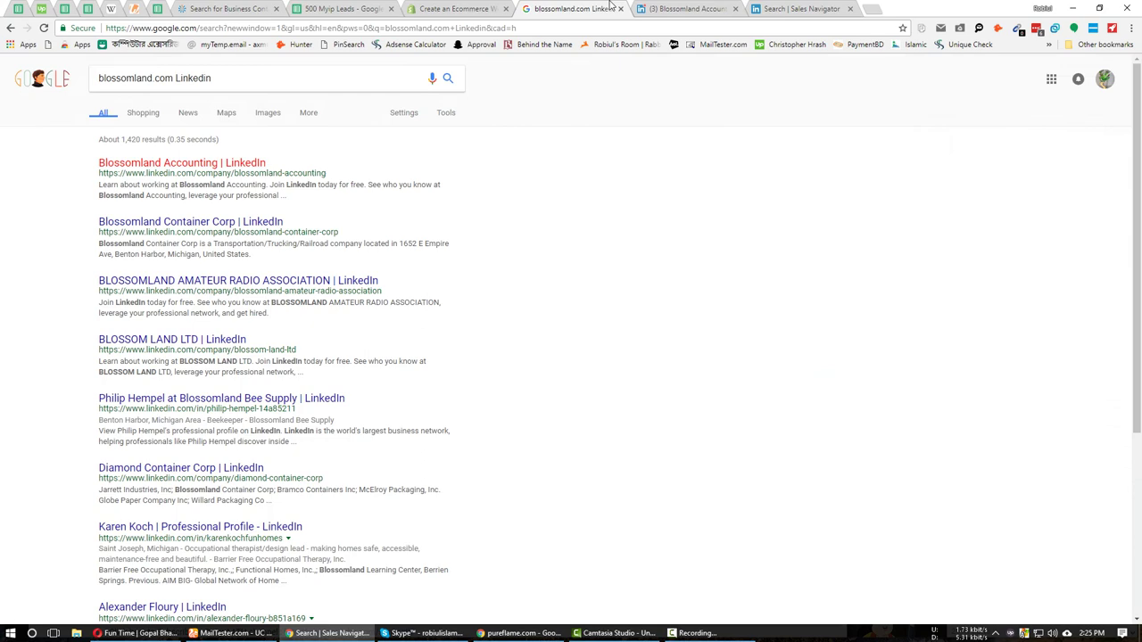
left_click(455, 8)
key("ctrl+Tab")
double_click(171, 78)
key("ctrl+c")
Search ZoomInfo people for blossomland.com and open the owner's profile in the background.
left_click(228, 8)
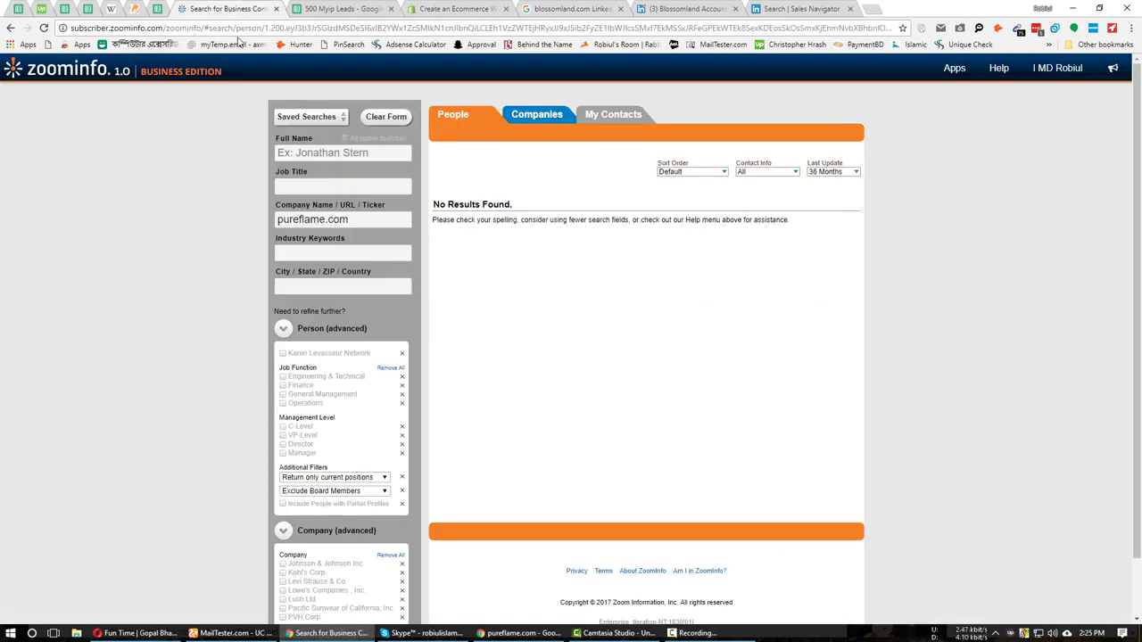
key("ctrl+a")
key("ctrl+v")
key("Return")
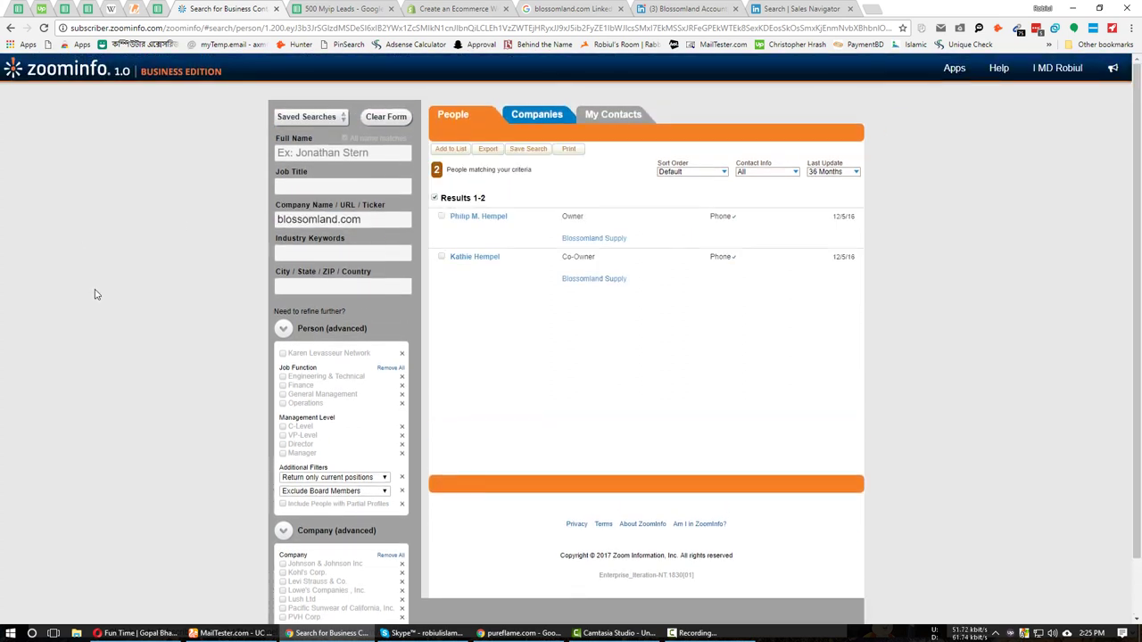
middle_click(474, 217)
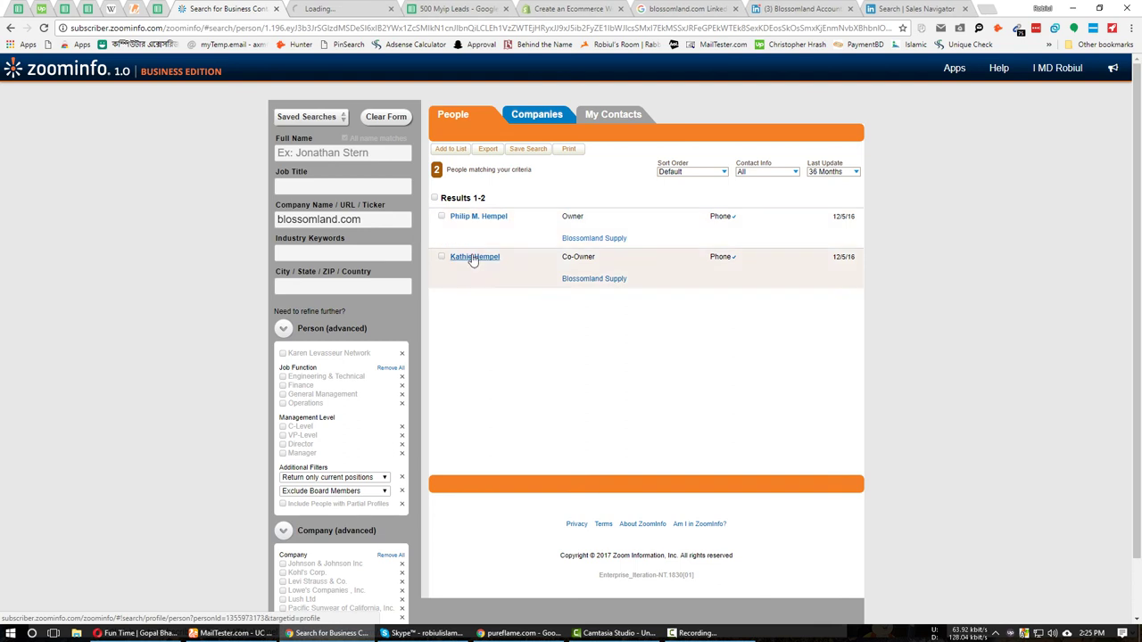
Run a Hunter.io domain search for blossomland.com email addresses.
left_click(576, 8)
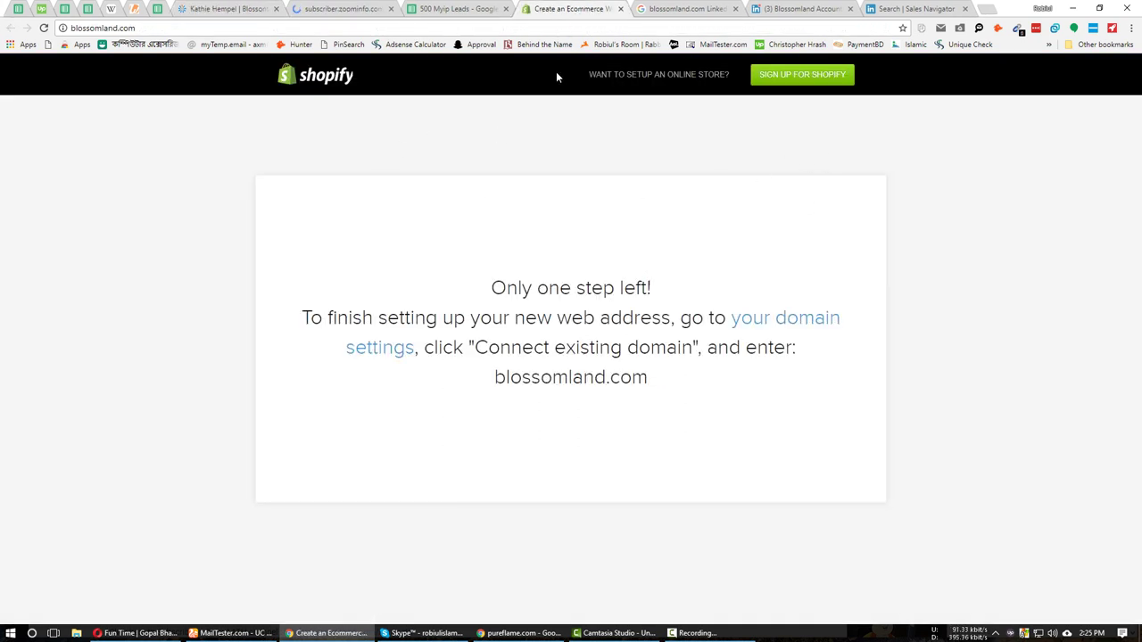
left_click(157, 30)
key("ctrl+c")
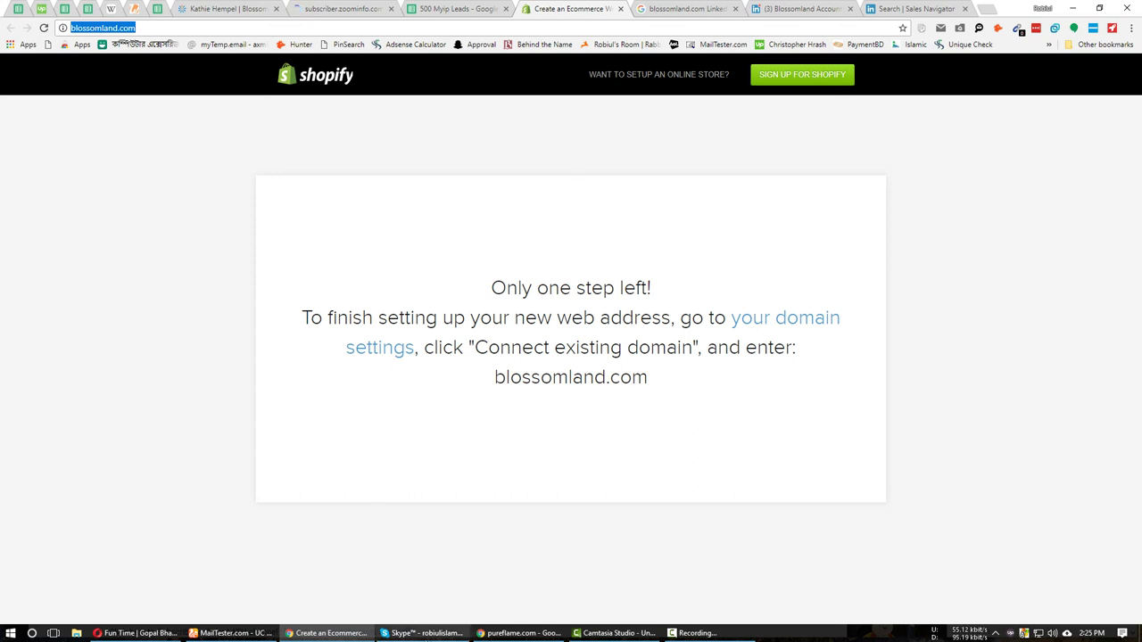
left_click(513, 630)
triple_click(474, 204)
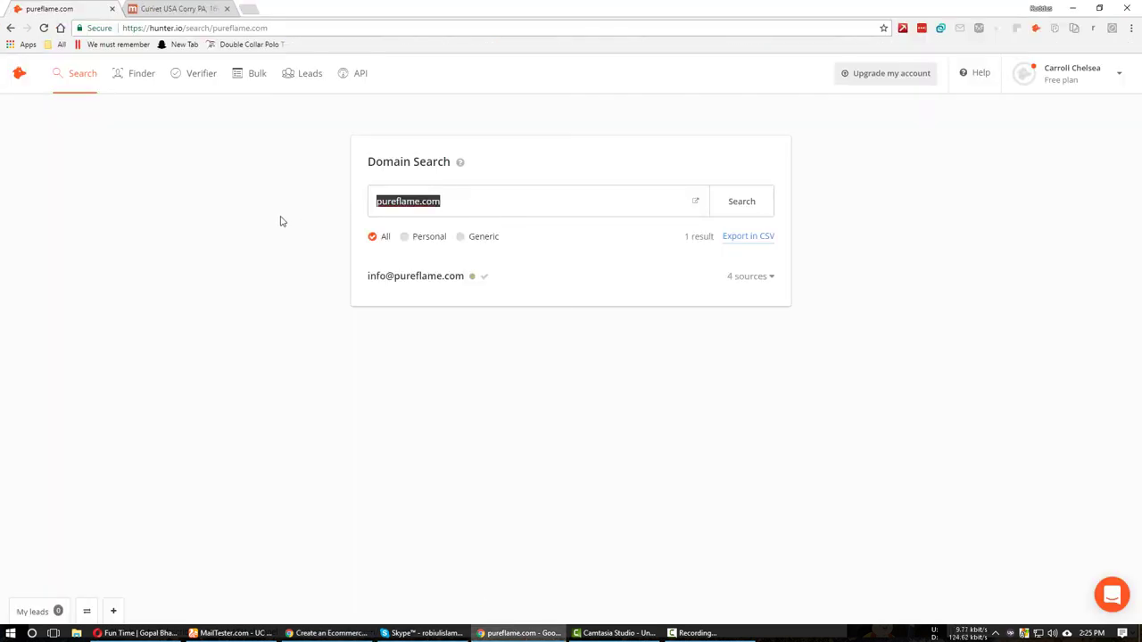
key("ctrl+v")
key("Return")
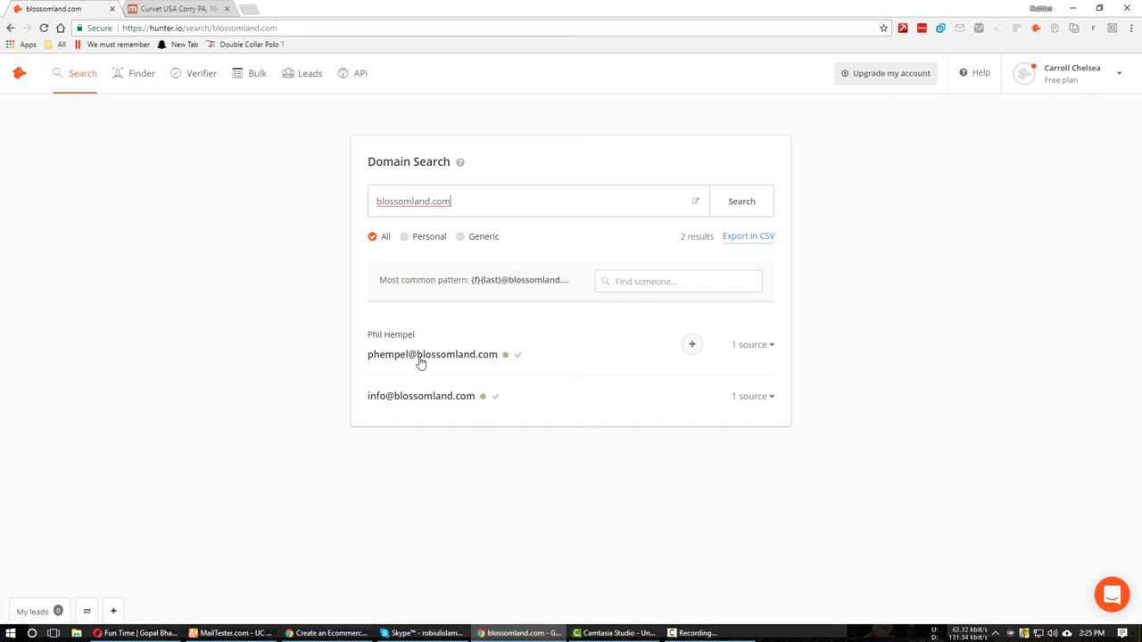
Bring up the owner's ZoomInfo profile in the browser.
left_click(234, 633)
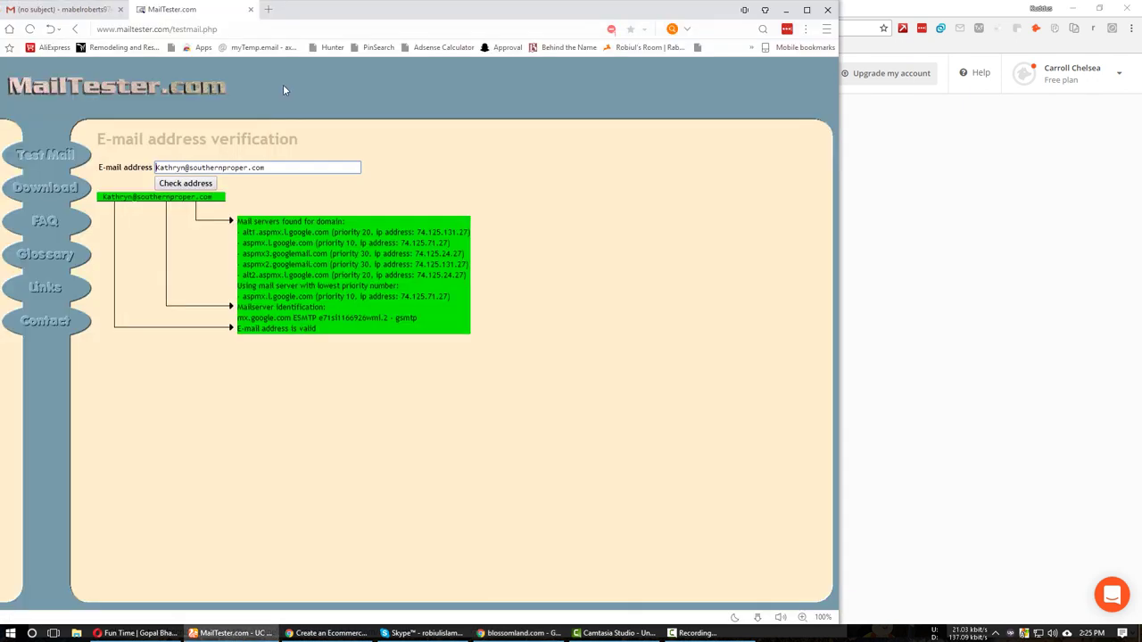
left_click(330, 632)
left_click(292, 8)
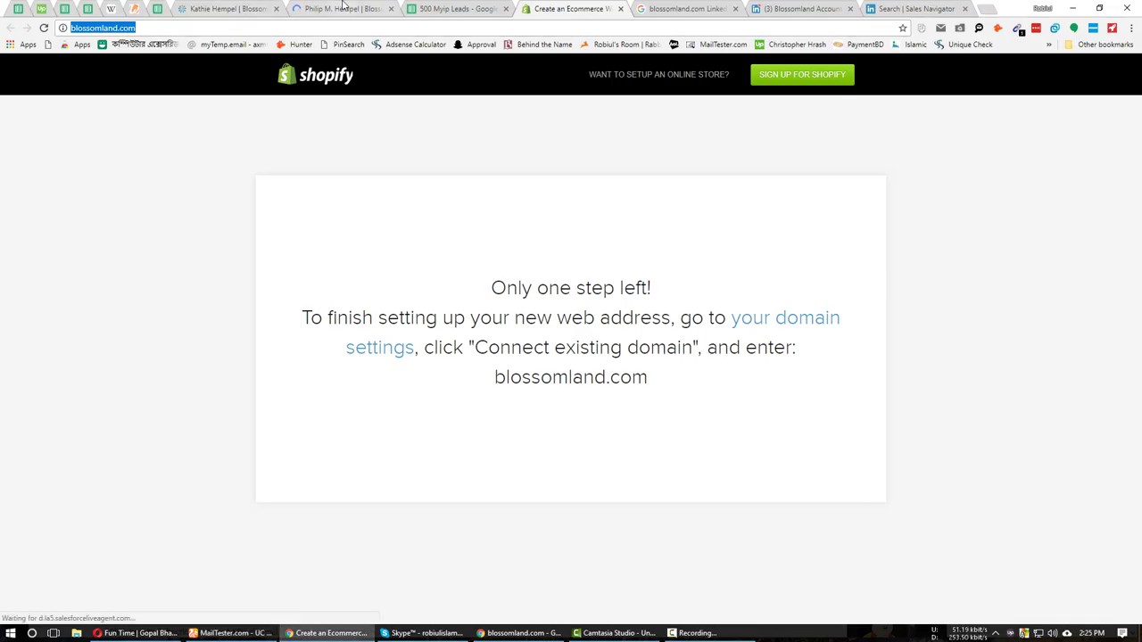
scroll(624, 502, "down", 15)
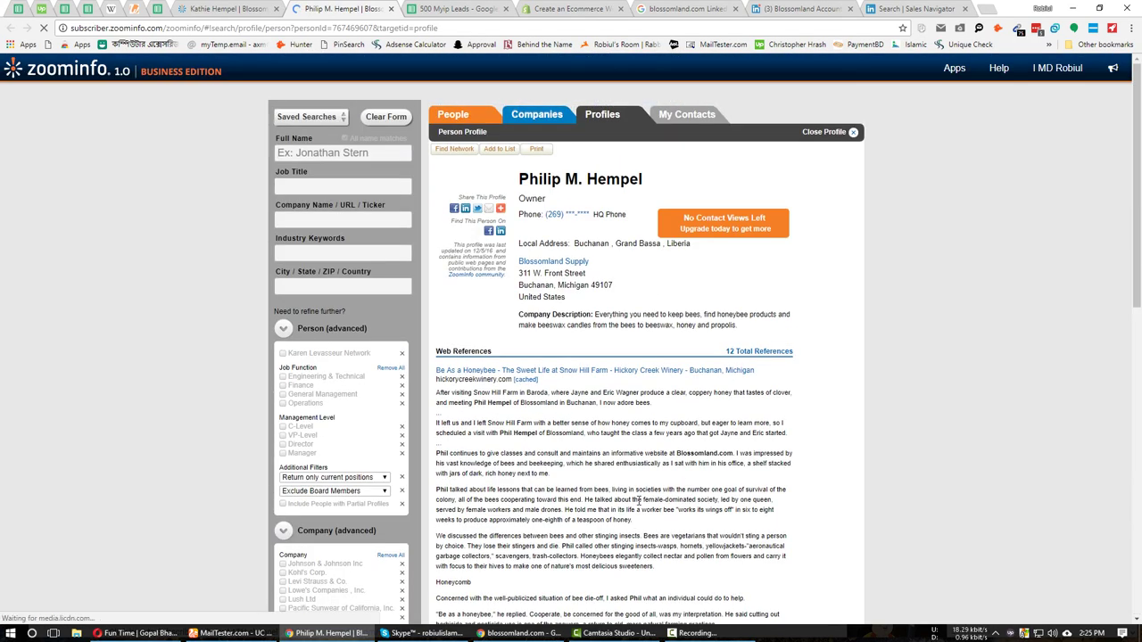
Paste the found email into C14 and the owner's full name from ZoomInfo into D14.
left_click(467, 8)
key("ctrl+v")
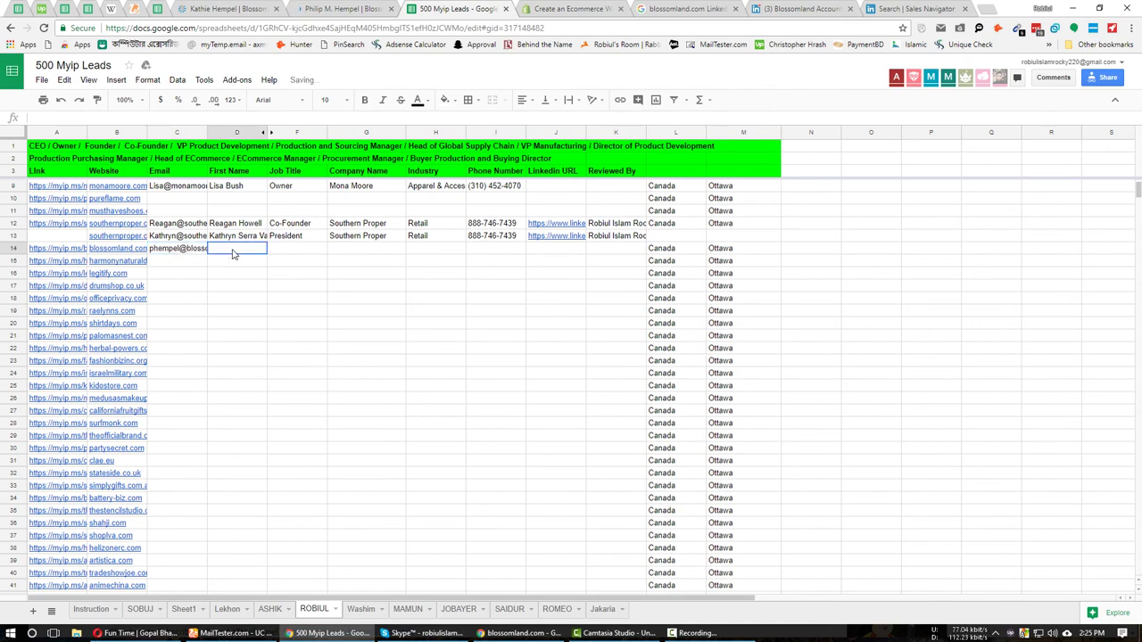
left_click(346, 8)
triple_click(578, 179)
key("ctrl+c")
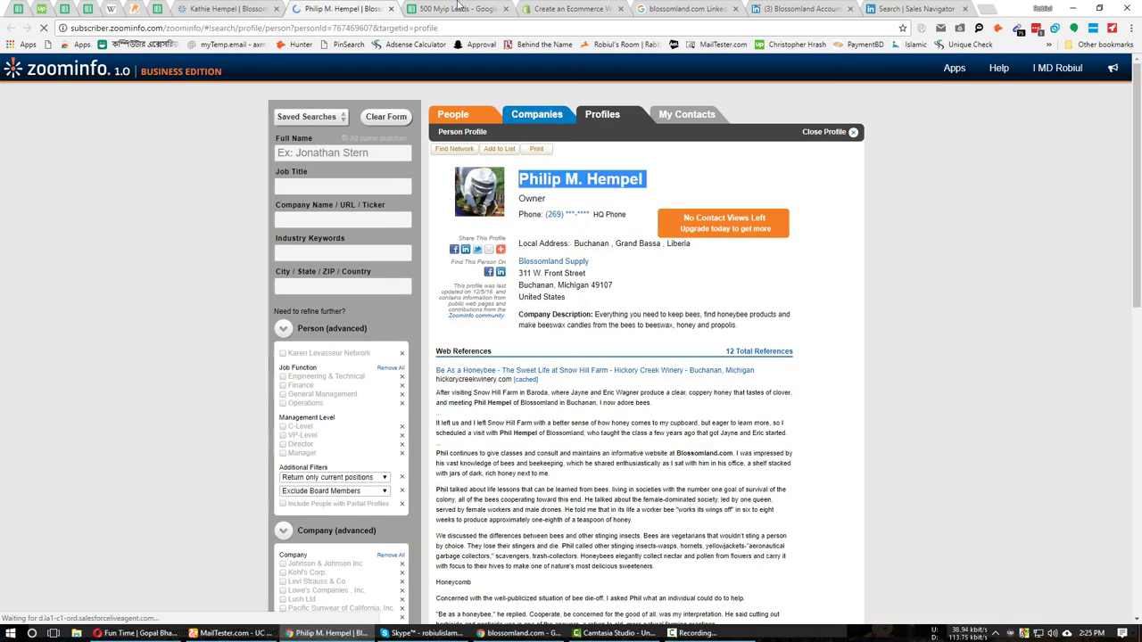
left_click(468, 8)
left_click(236, 248)
key("ctrl+v")
left_click(305, 248)
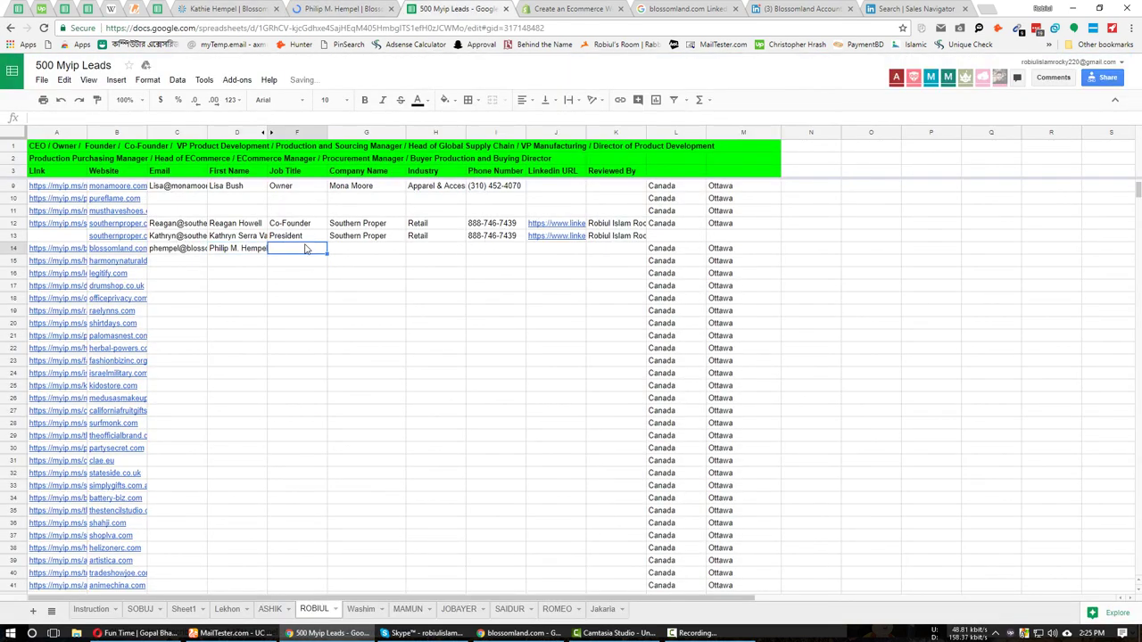
Copy the job title Owner from ZoomInfo into F14.
left_click(323, 7)
double_click(532, 198)
key("ctrl+c")
left_click(467, 8)
key("ctrl+v")
left_click(357, 249)
Put Blossomland Accounting into G14 and select the Accounting industry label on LinkedIn.
left_click(798, 8)
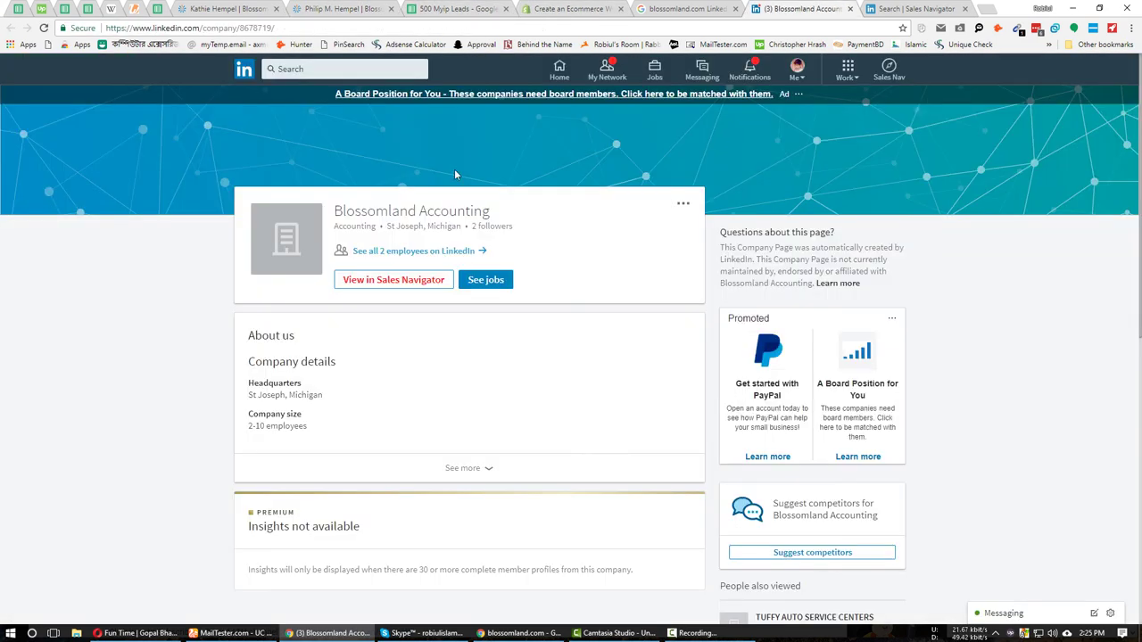
left_click_drag(334, 162, 496, 162)
left_click(343, 8)
left_click(462, 8)
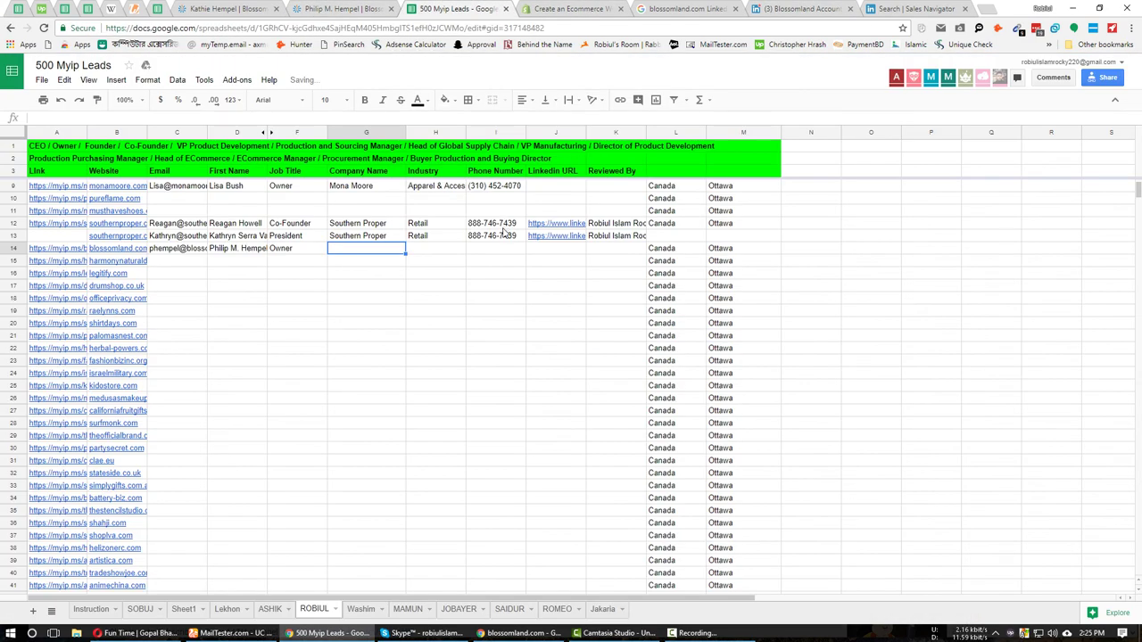
key("ctrl+v")
left_click(441, 251)
left_click(801, 8)
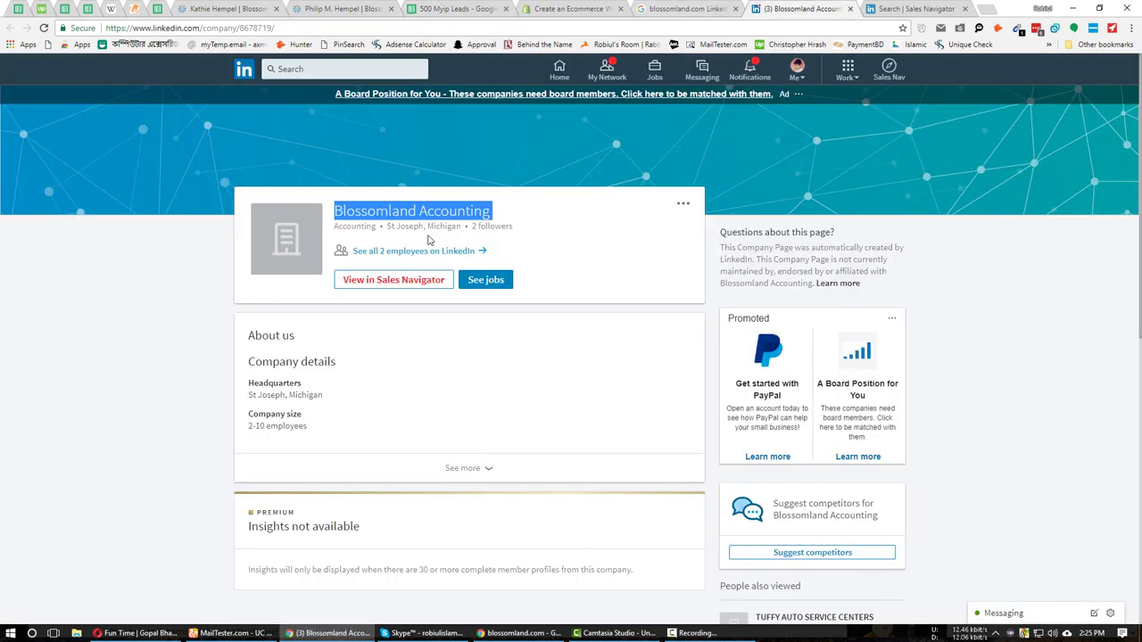
double_click(361, 226)
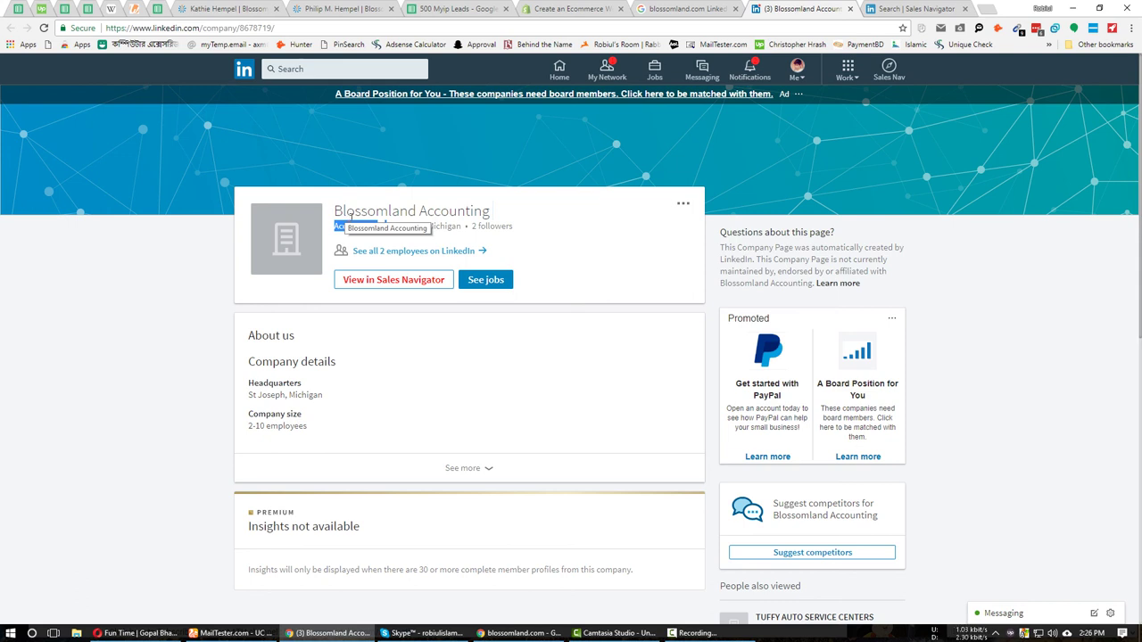
Copy the guessed address from the Gmail draft and check it in MailTester.com.
left_click(696, 633)
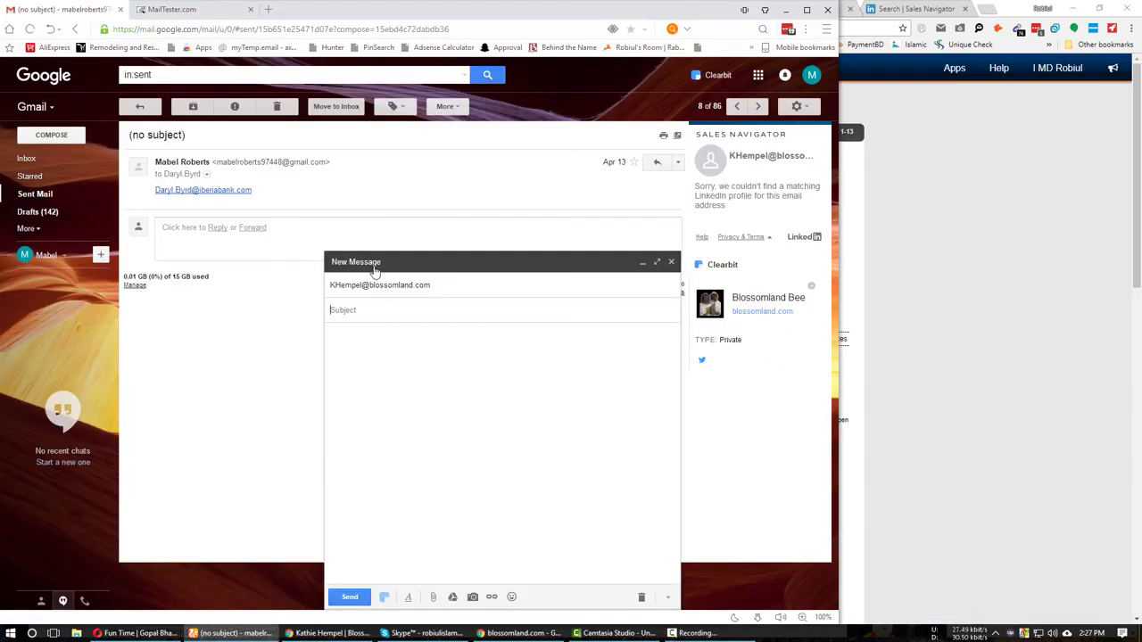
double_click(361, 286)
double_click(402, 284)
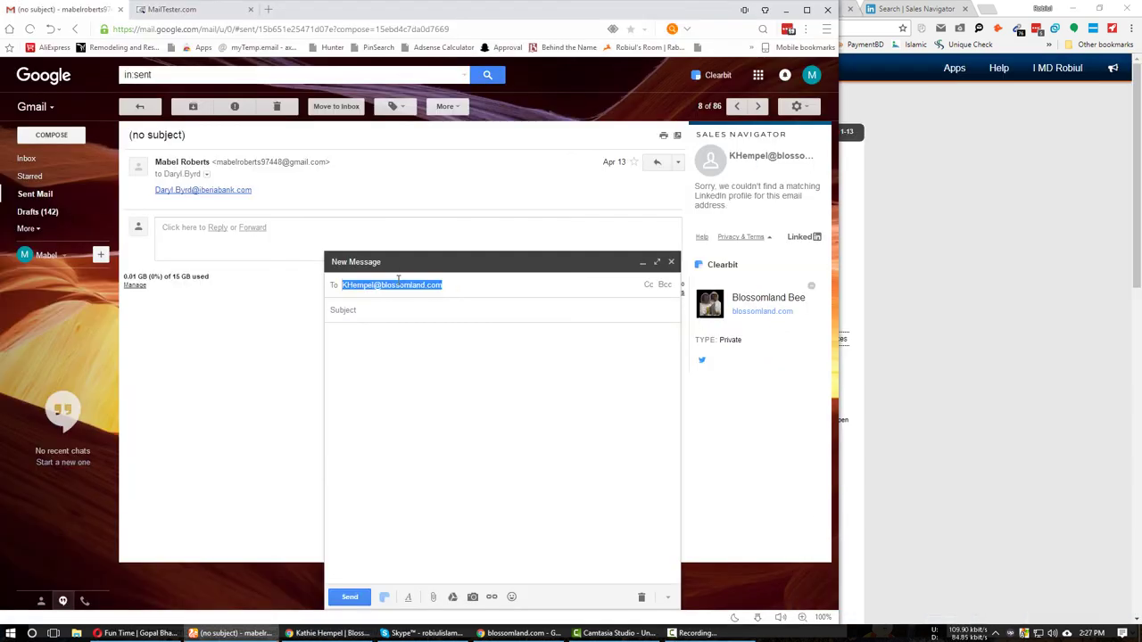
key("ctrl+c")
left_click(174, 8)
key("ctrl+v")
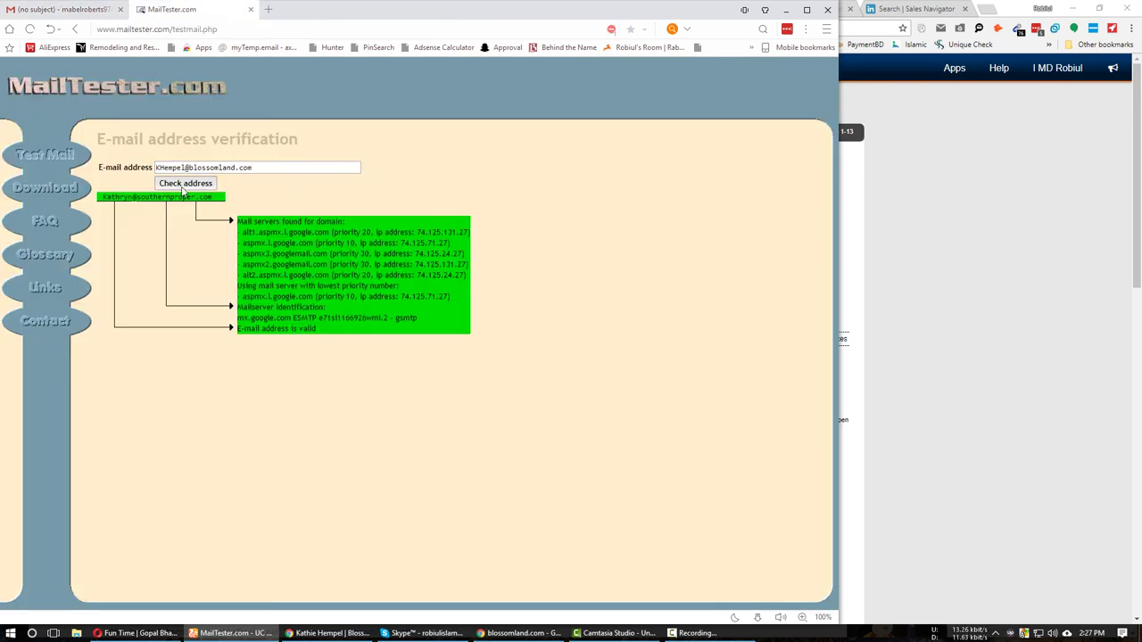
left_click(186, 183)
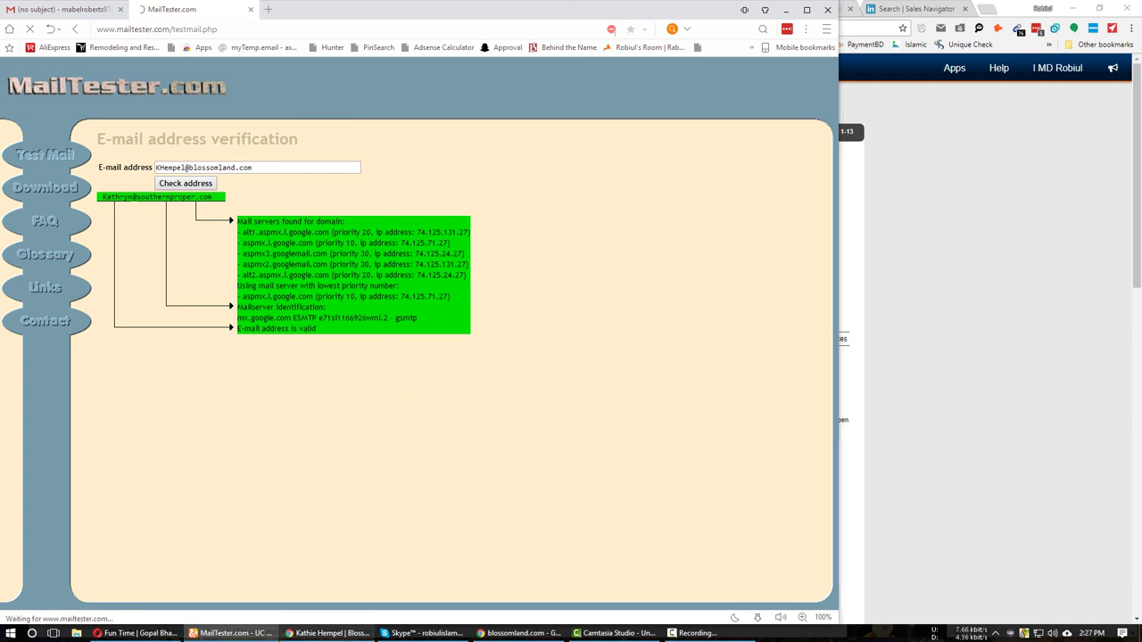
Google-search the guessed blossomland.com address in a new tab.
left_click(331, 632)
left_click(984, 11)
key("ctrl+v")
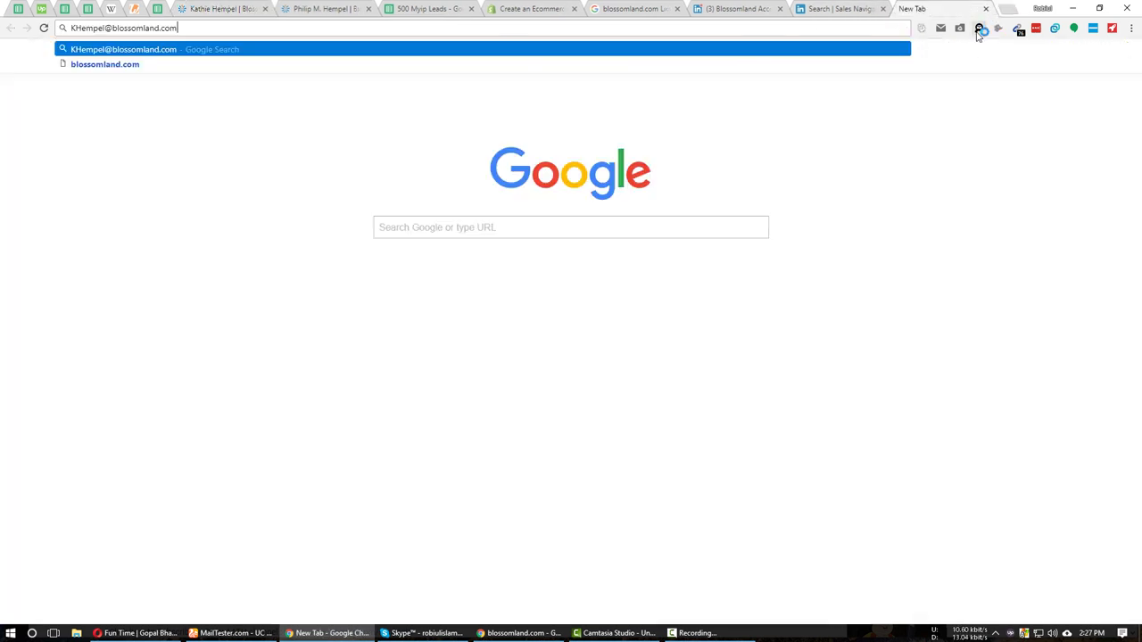
key("Return")
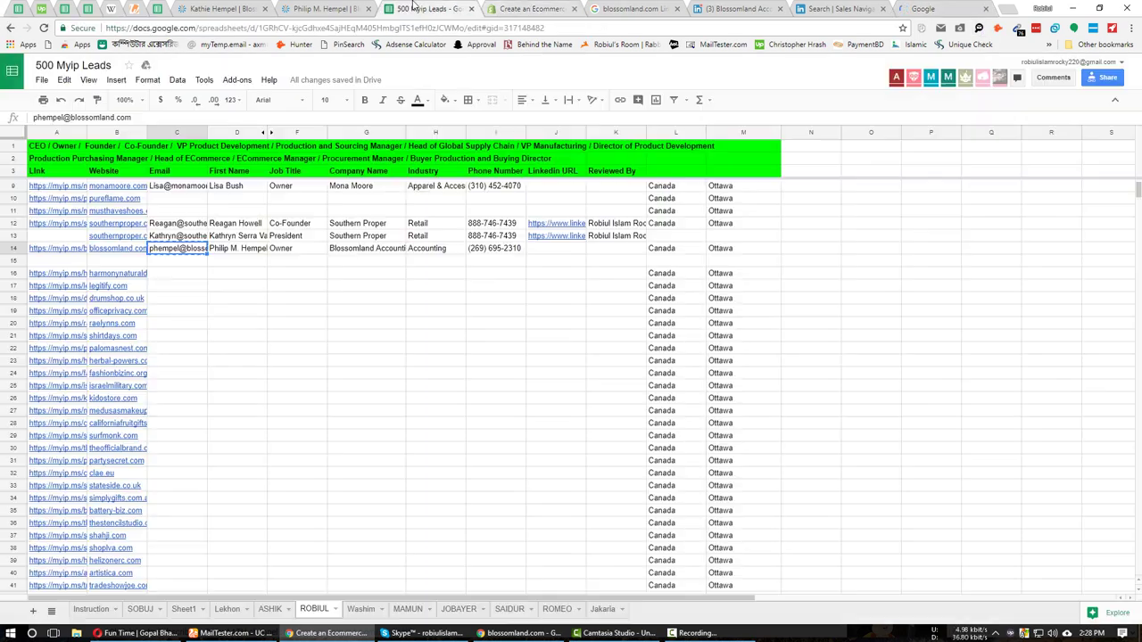
left_click(429, 9)
key("ctrl+9")
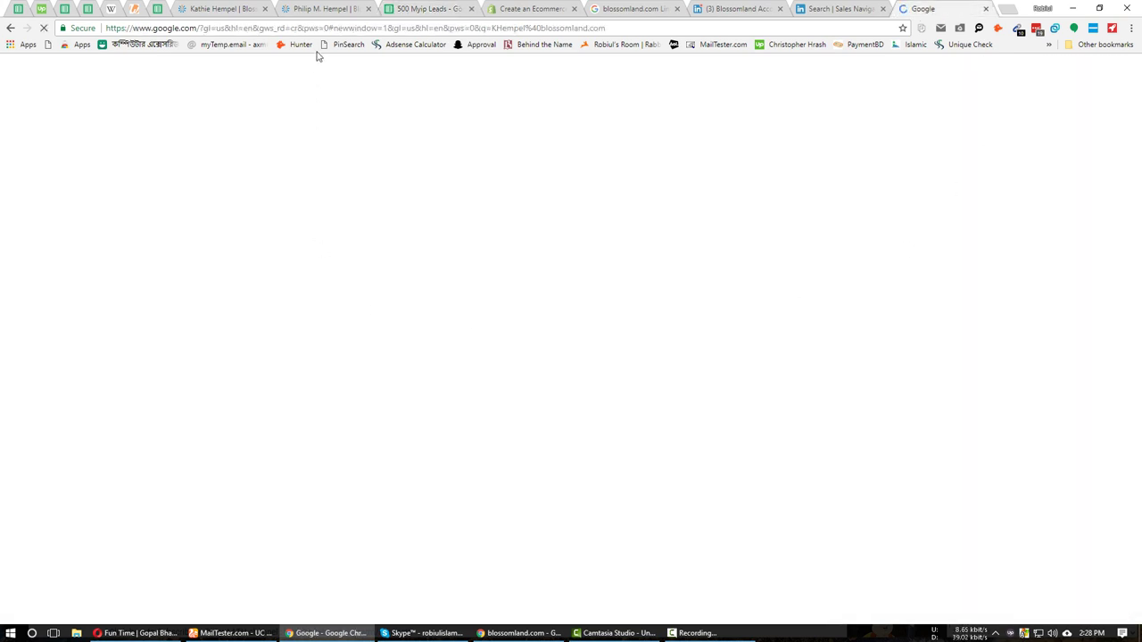
Review the Blossomland Supply profile, search results and verification result, then return to the sheet.
left_click(326, 9)
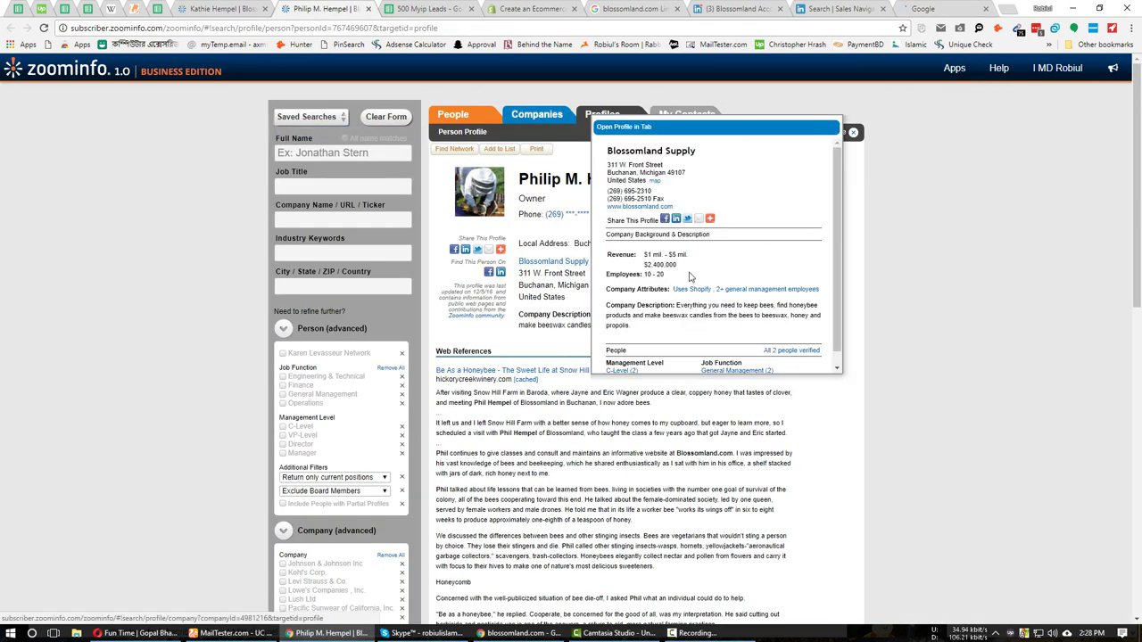
left_click(689, 278)
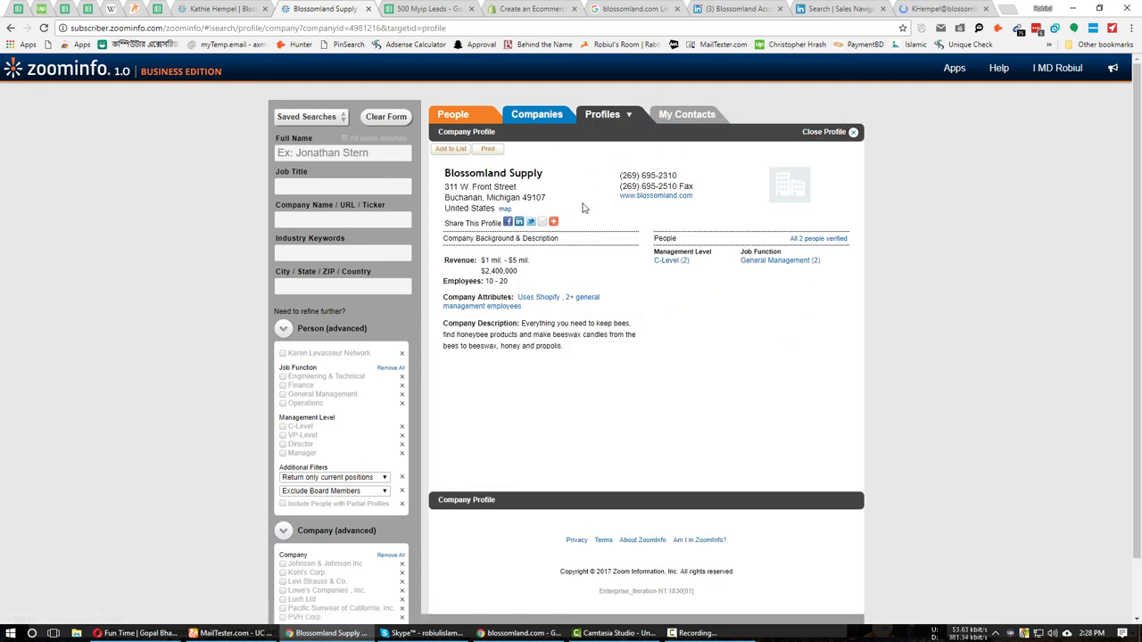
key("ctrl+Tab")
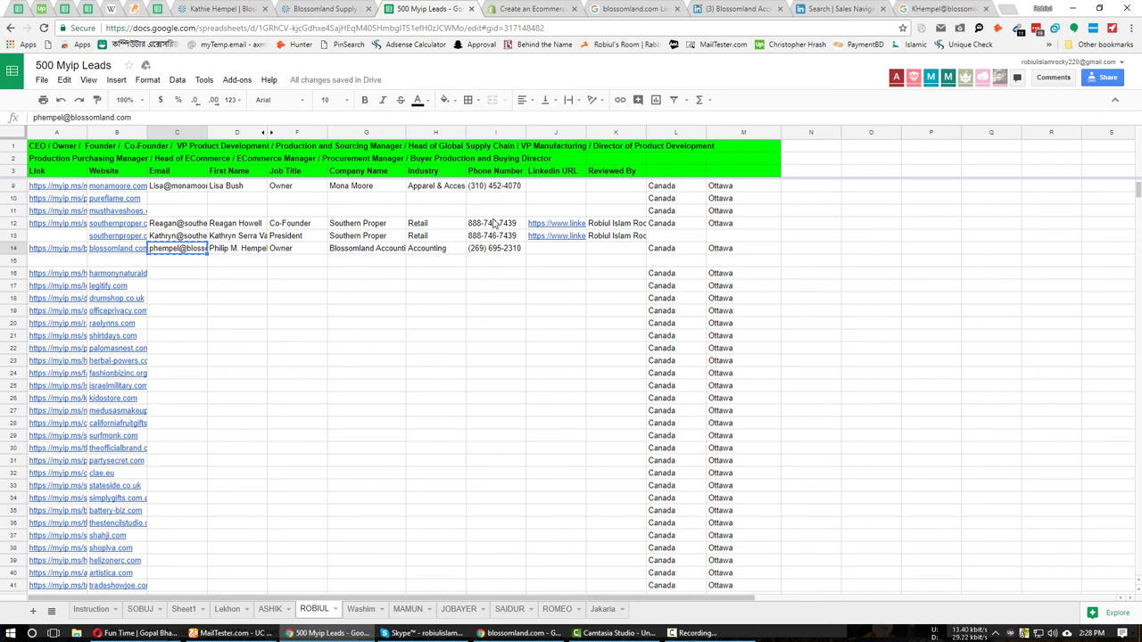
key("ctrl+shift+Tab")
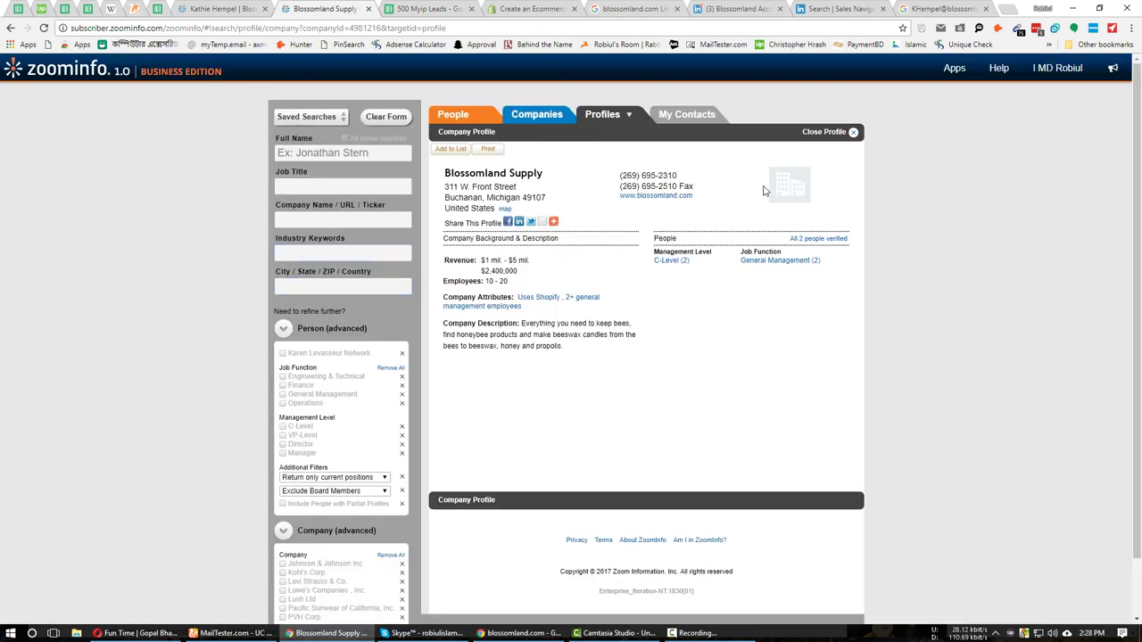
left_click(941, 8)
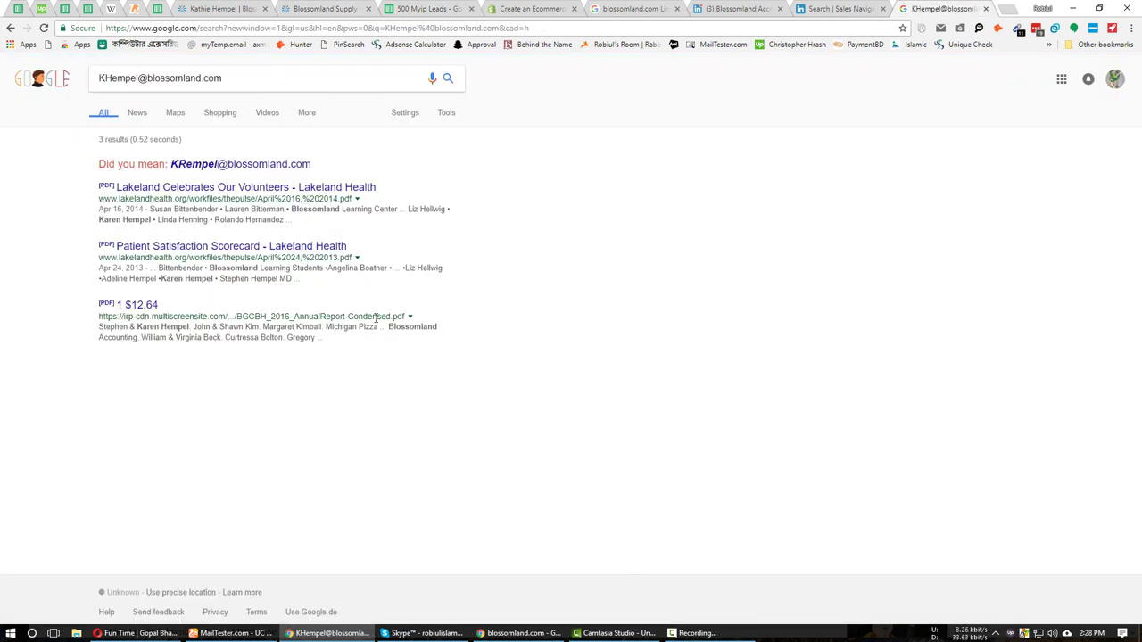
left_click(250, 633)
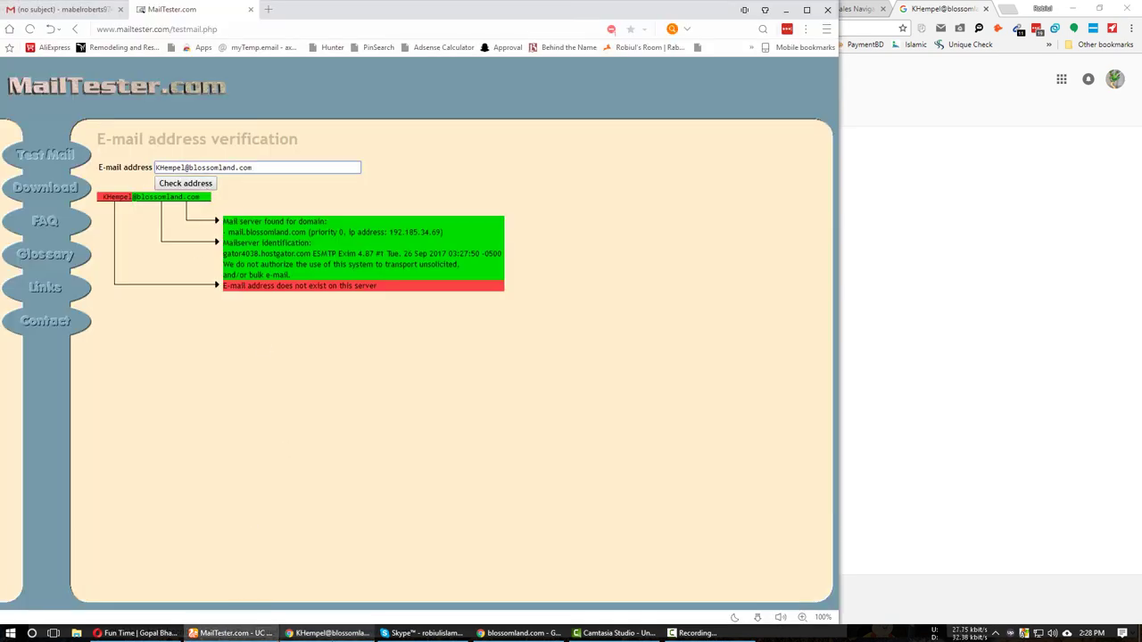
left_click(330, 632)
left_click(428, 9)
Delete empty row 15 and paste the row 13 reviewer's name into K14.
right_click(175, 267)
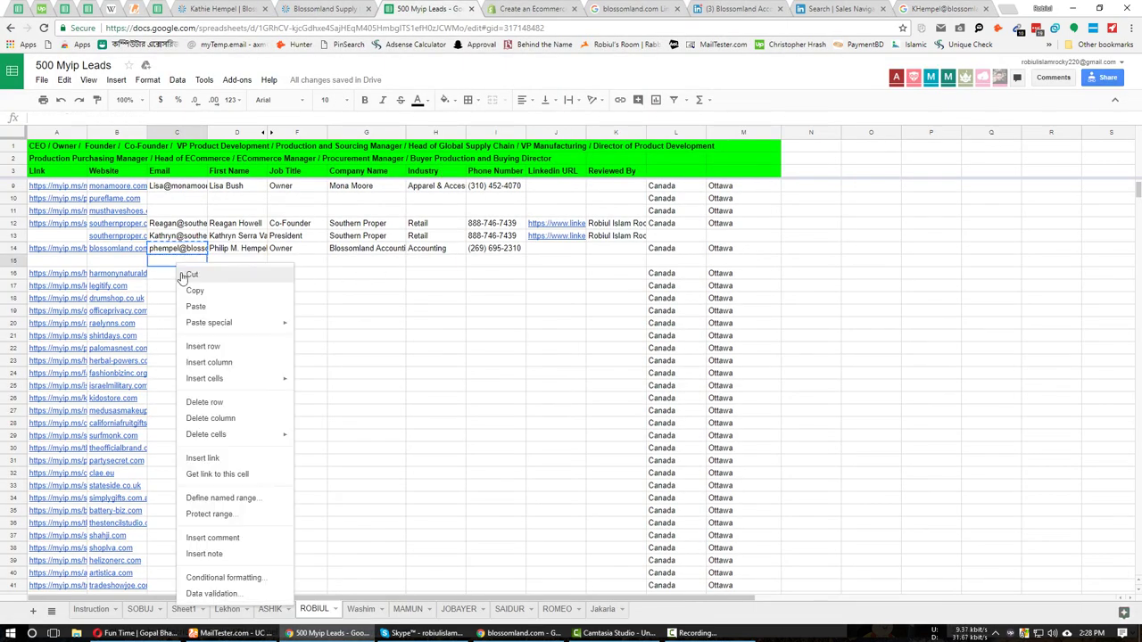
left_click(219, 403)
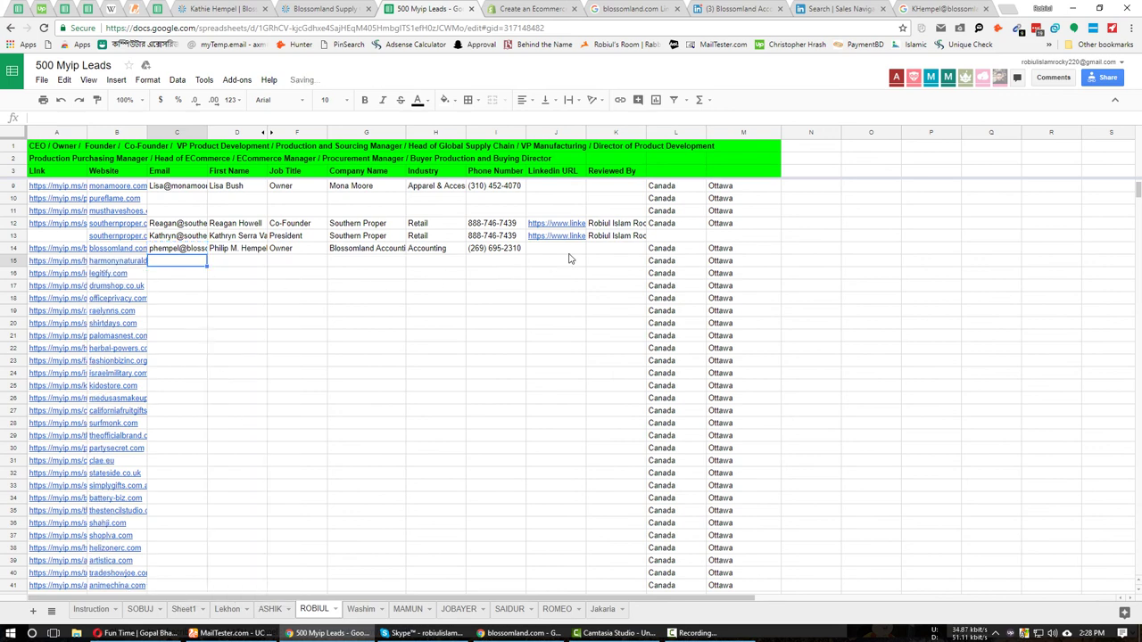
left_click(547, 238)
left_click(625, 240)
left_click(624, 249)
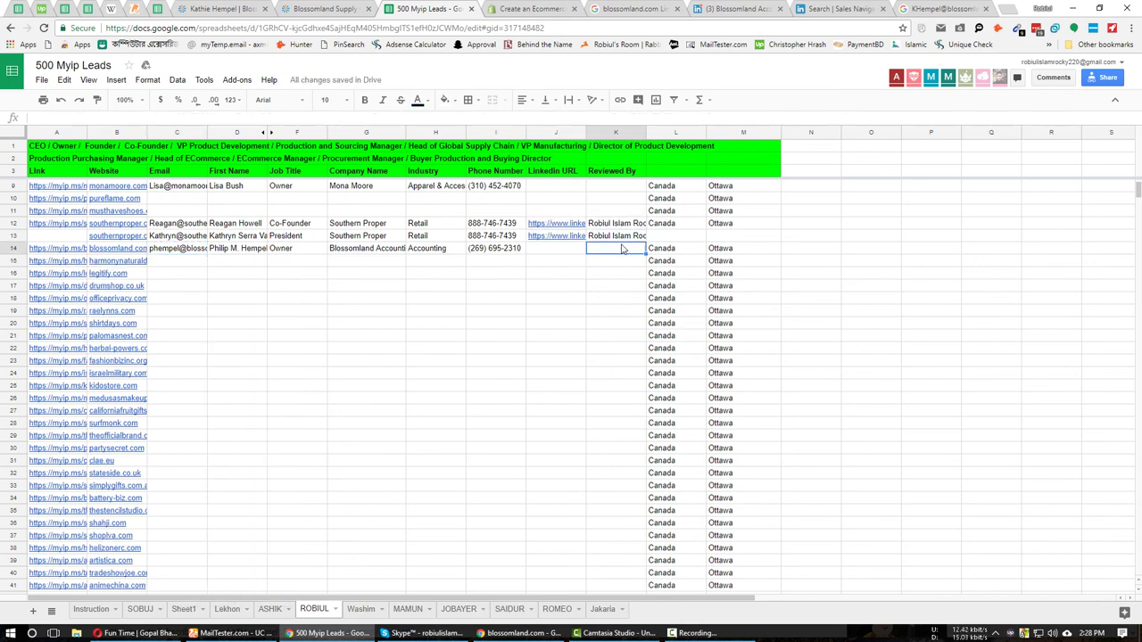
key("ctrl+v")
Review the email entries in rows 4 to 14 and move to the row 15 email cell.
left_click(198, 251)
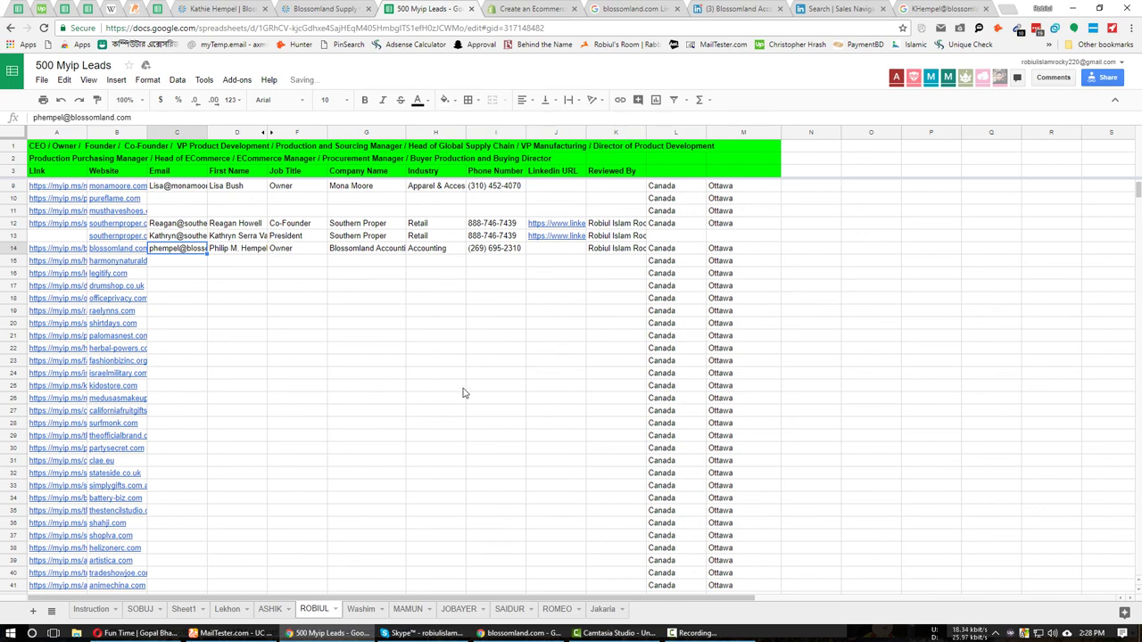
scroll(464, 390, "up", 2)
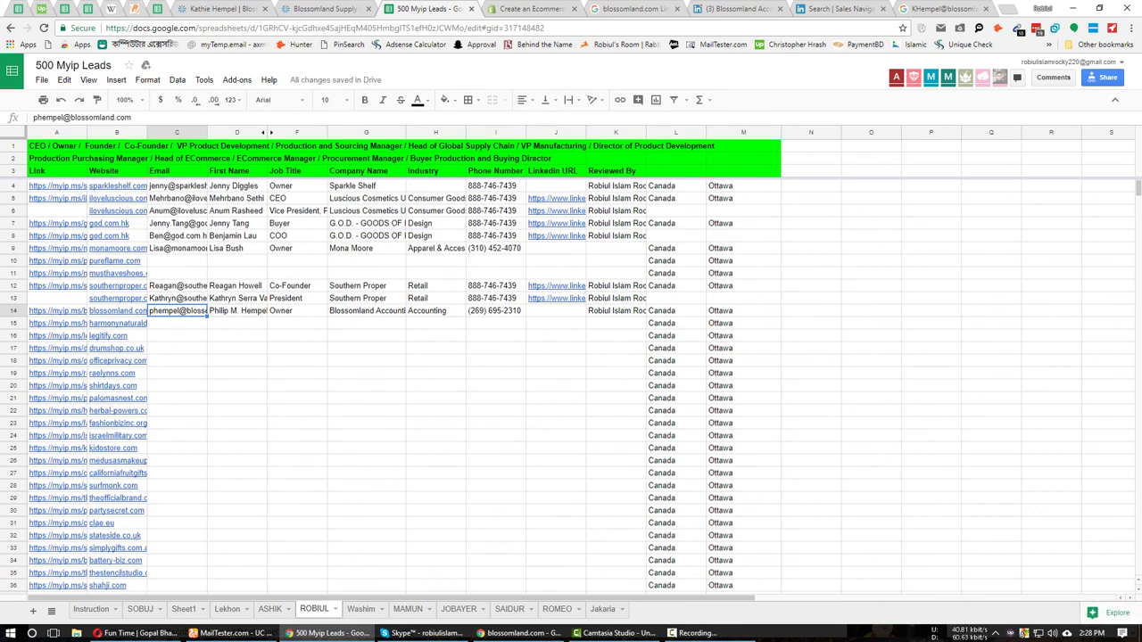
left_click(696, 633)
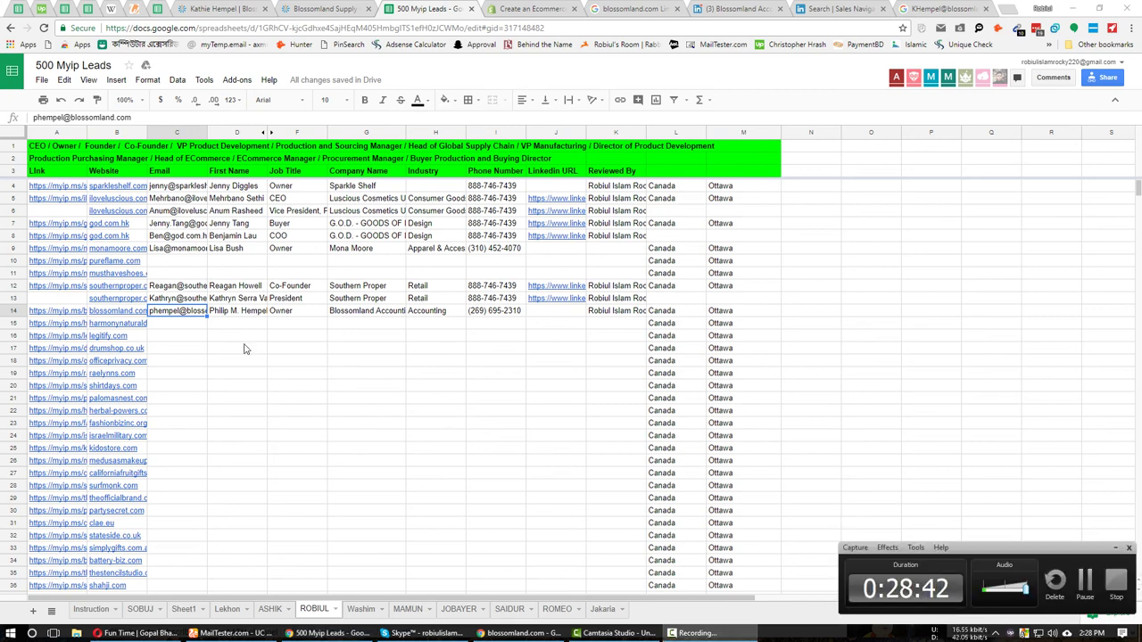
left_click_drag(176, 186, 173, 315)
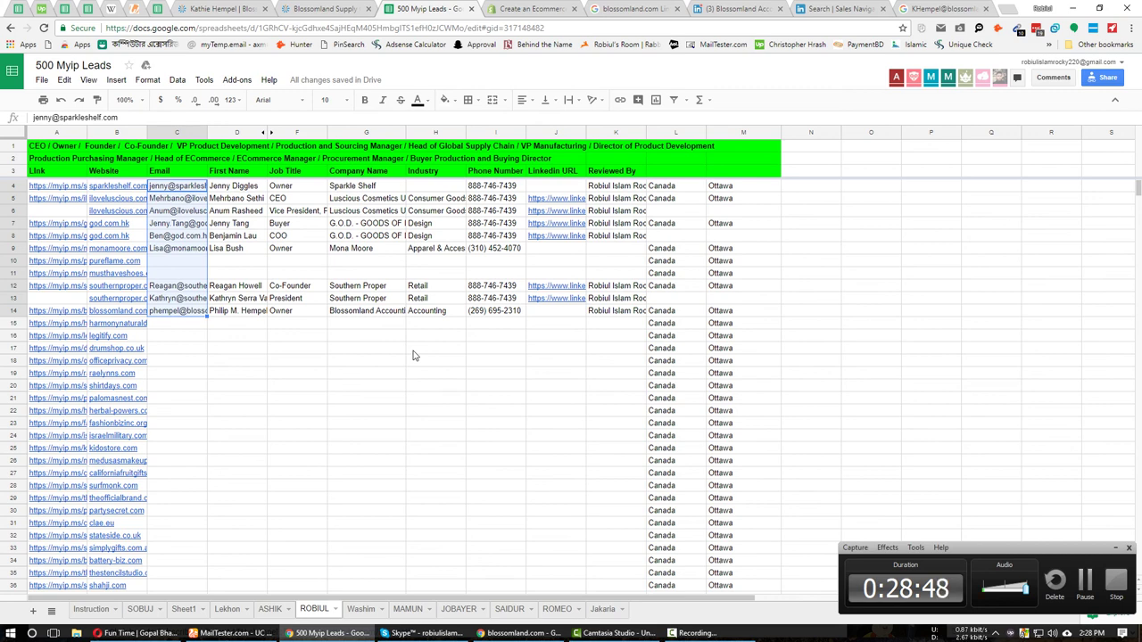
left_click(275, 338)
left_click(196, 338)
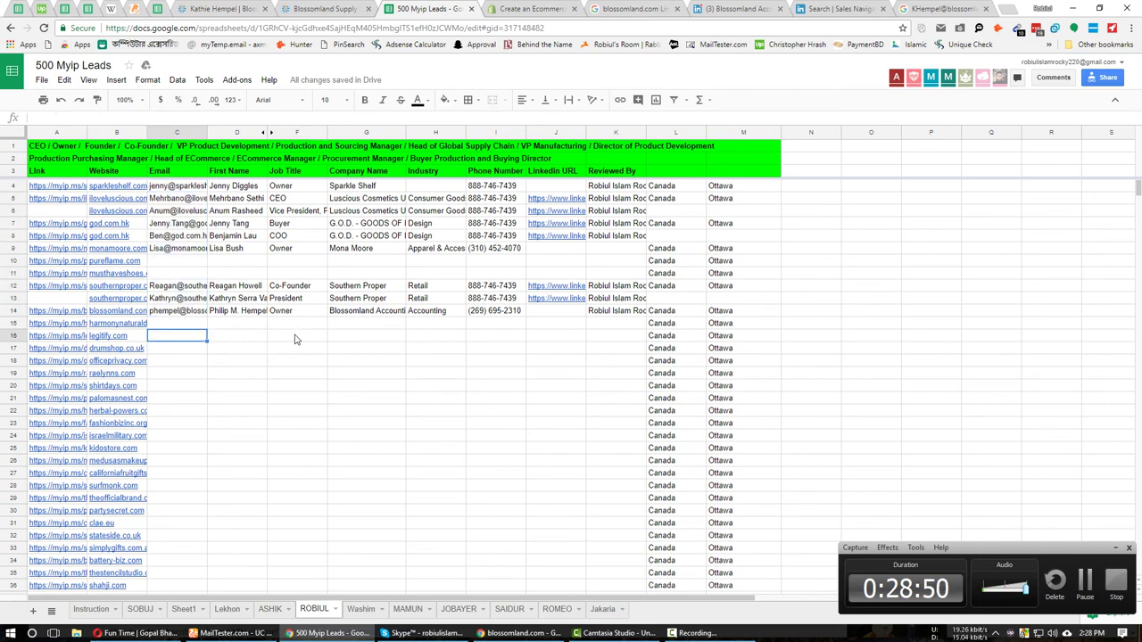
key("Up")
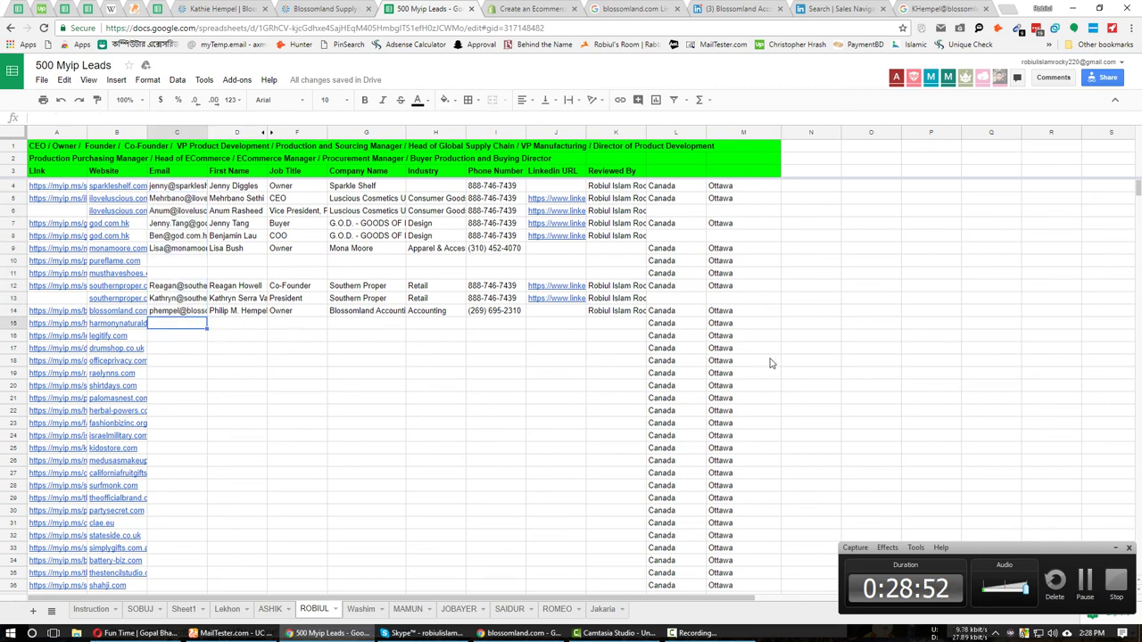